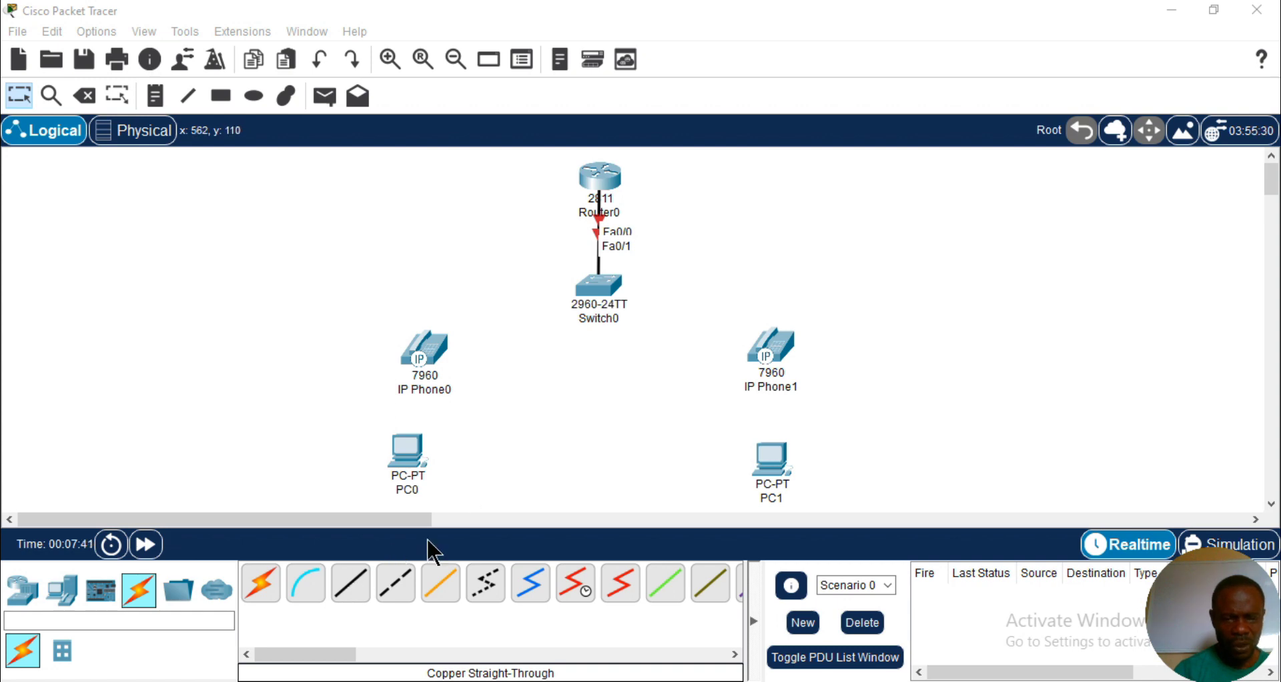
# - Connect Switch0's FastEthernet0/2 to the Switch port of IP Phone0 with a copper straight-through cable
pyautogui.click(354, 588)
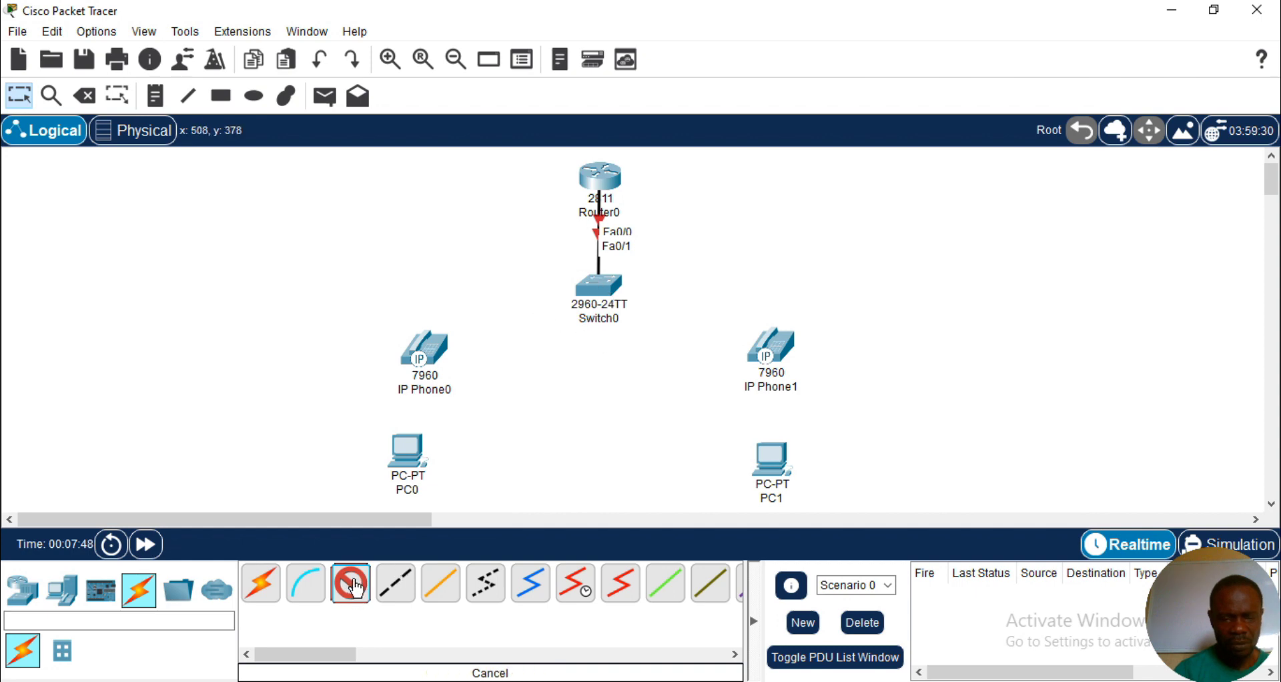
pyautogui.click(600, 289)
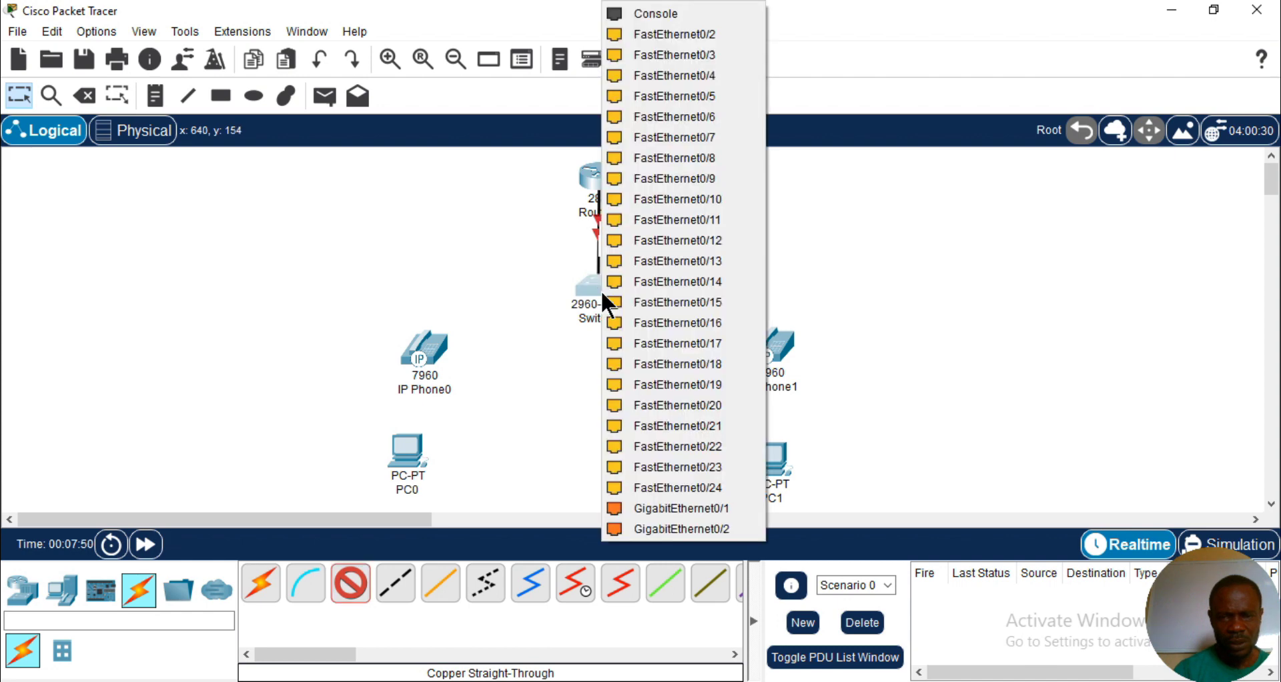
pyautogui.click(682, 34)
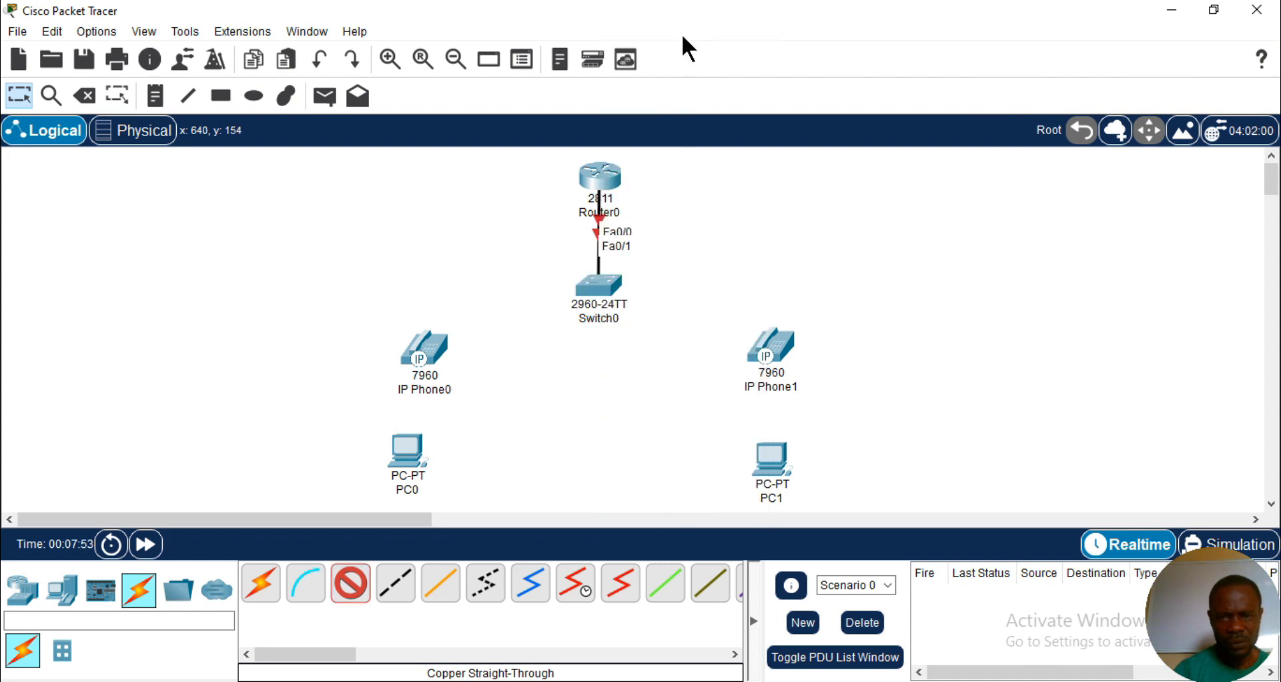
pyautogui.click(424, 364)
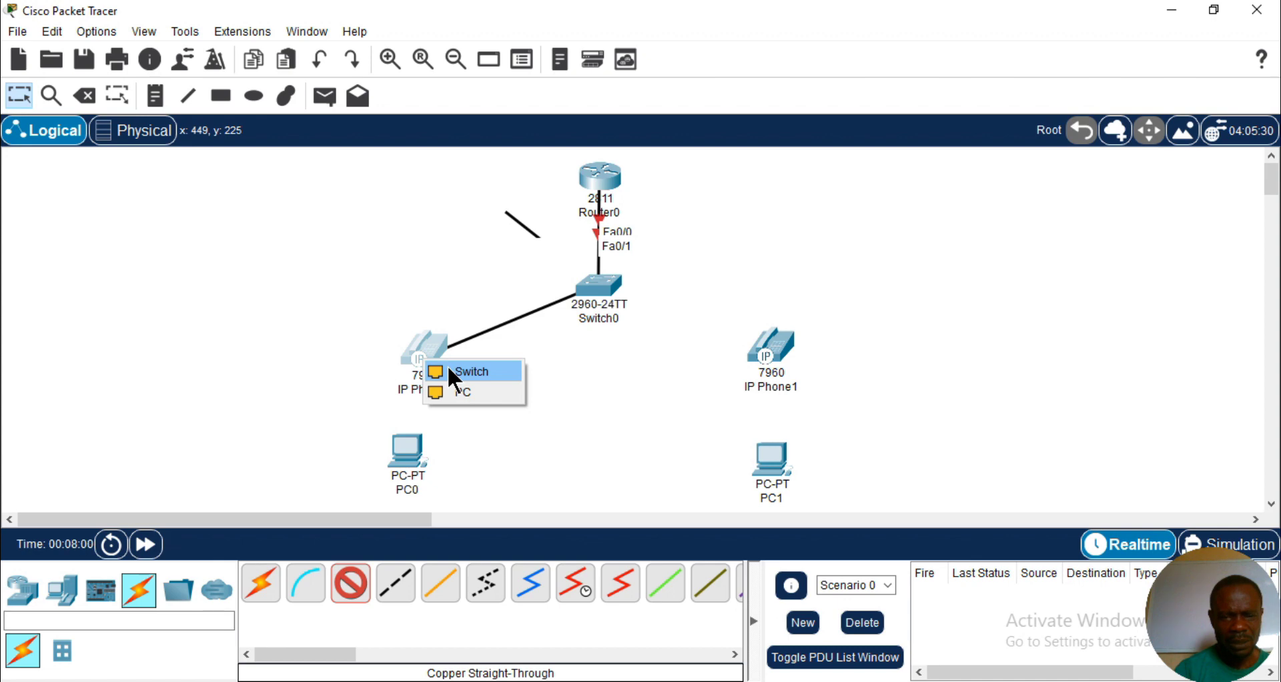
pyautogui.click(447, 367)
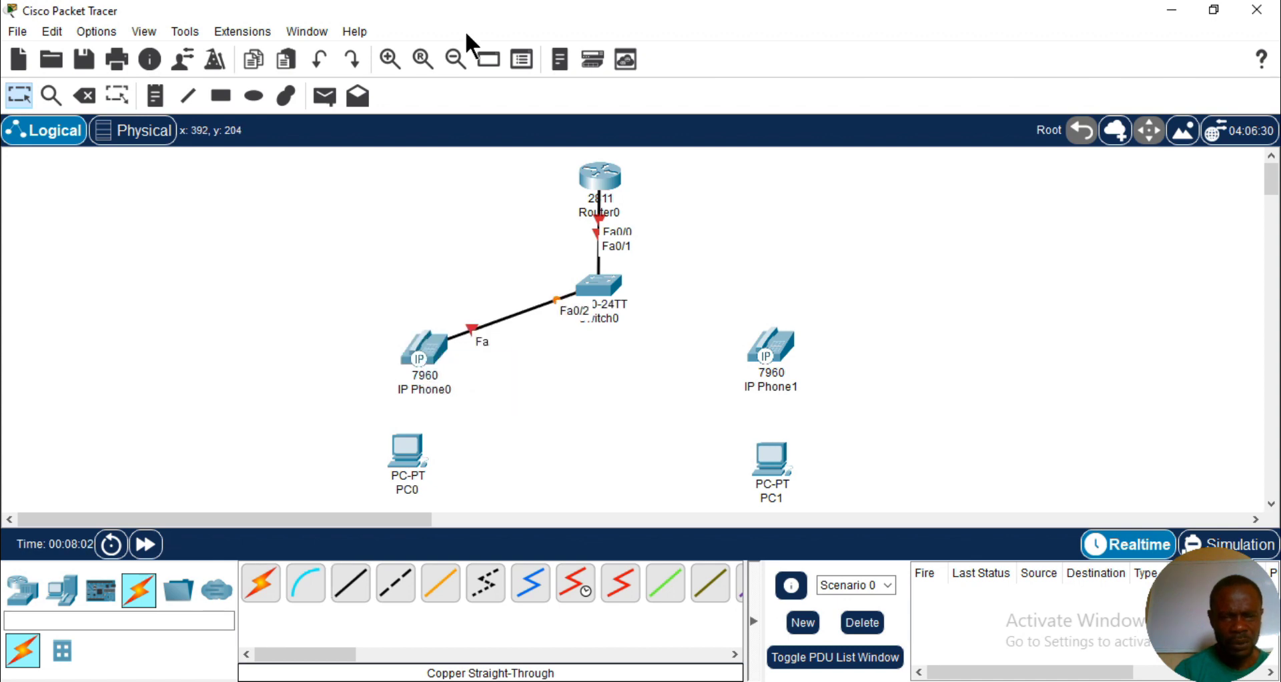
# - Cable IP Phone0's PC port to PC0's FastEthernet0 with copper straight-through and nudge PC0 slightly down
pyautogui.click(351, 586)
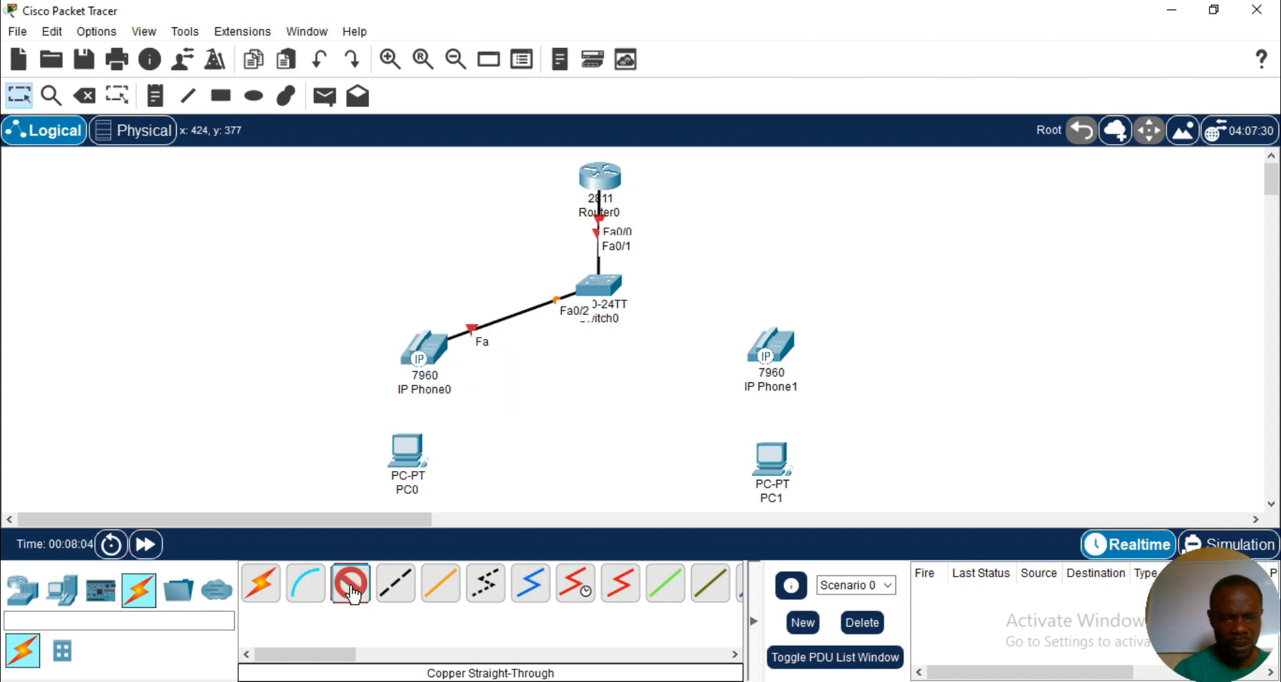
pyautogui.click(421, 361)
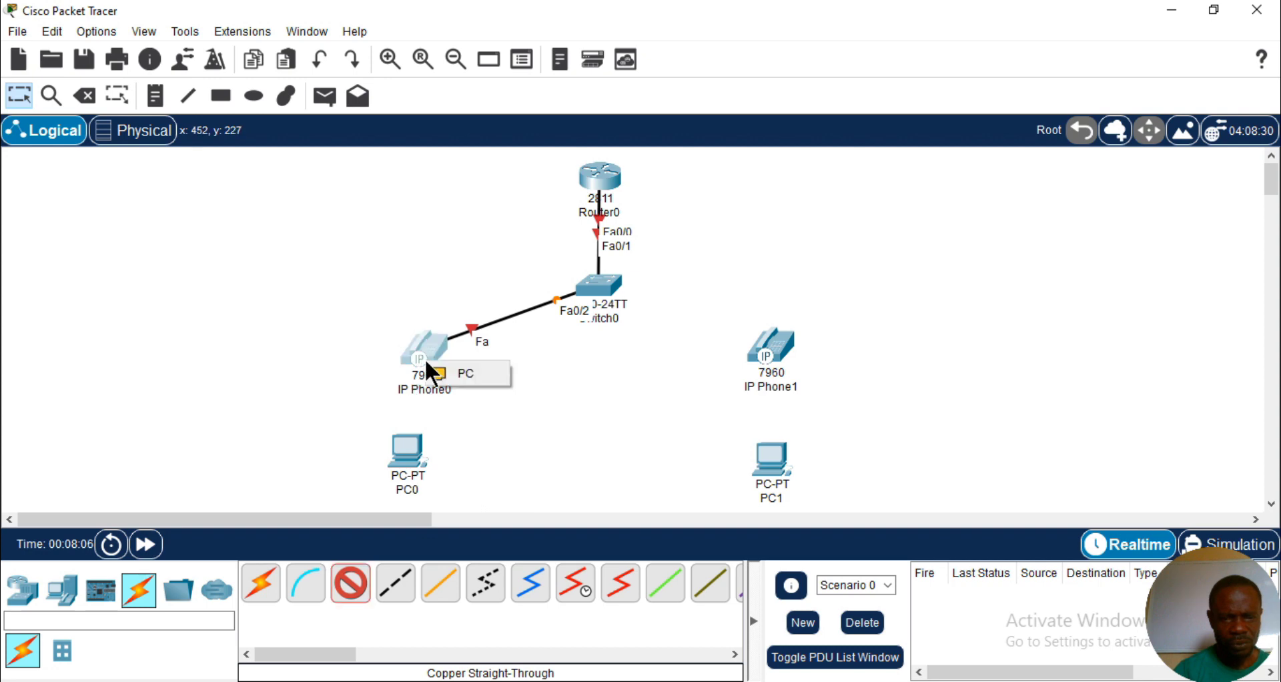
pyautogui.click(446, 369)
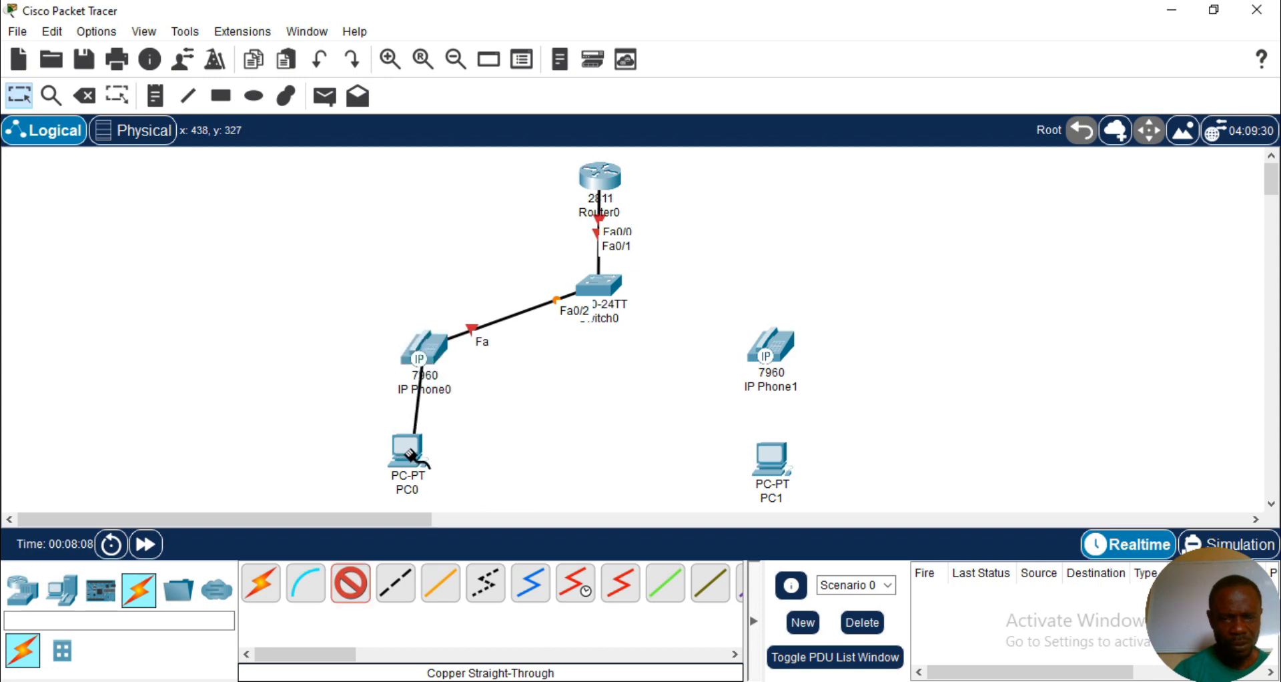
pyautogui.click(410, 451)
pyautogui.click(434, 529)
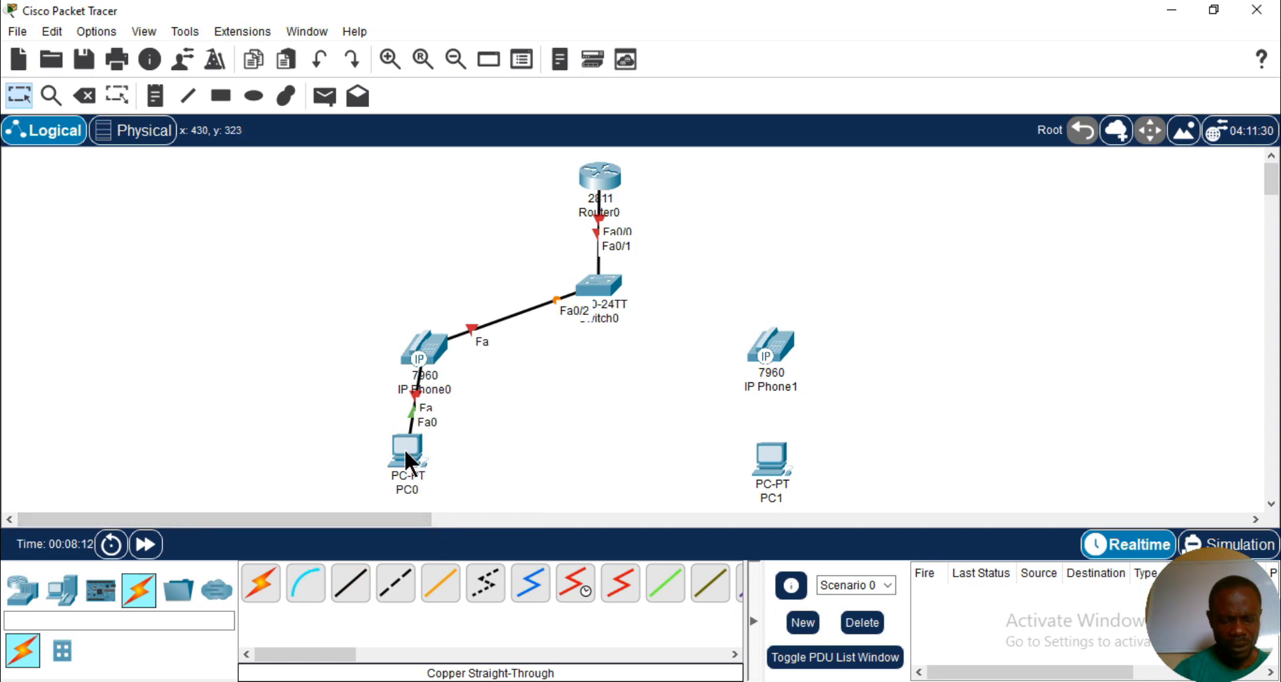
pyautogui.moveTo(409, 460); pyautogui.dragTo(413, 471)
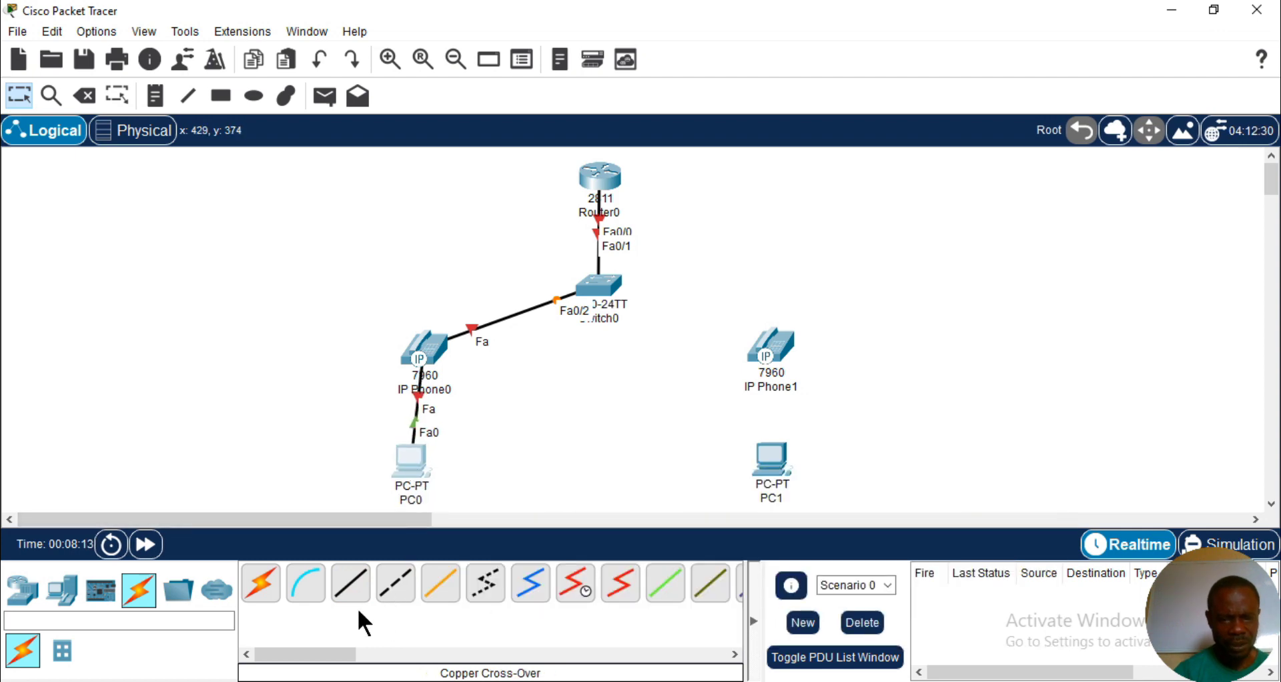
# - Connect Switch0's FastEthernet0/3 to the Switch port of IP Phone1 with a copper straight-through cable
pyautogui.click(350, 583)
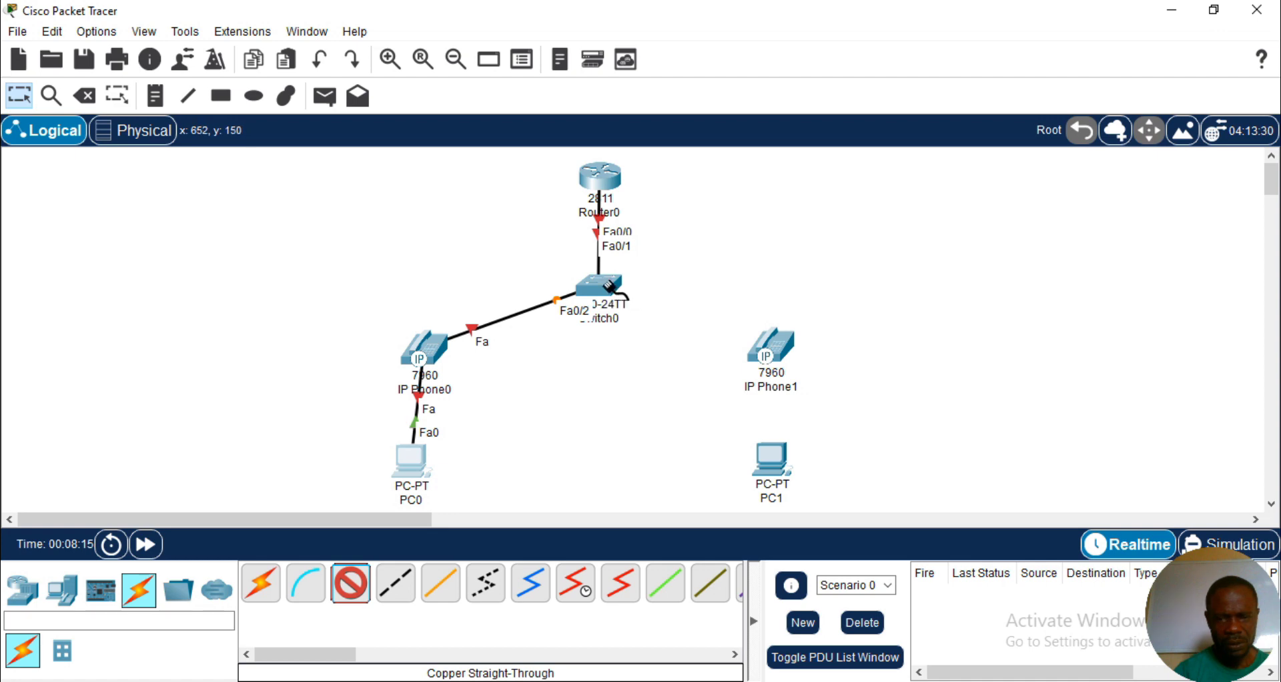
pyautogui.click(609, 286)
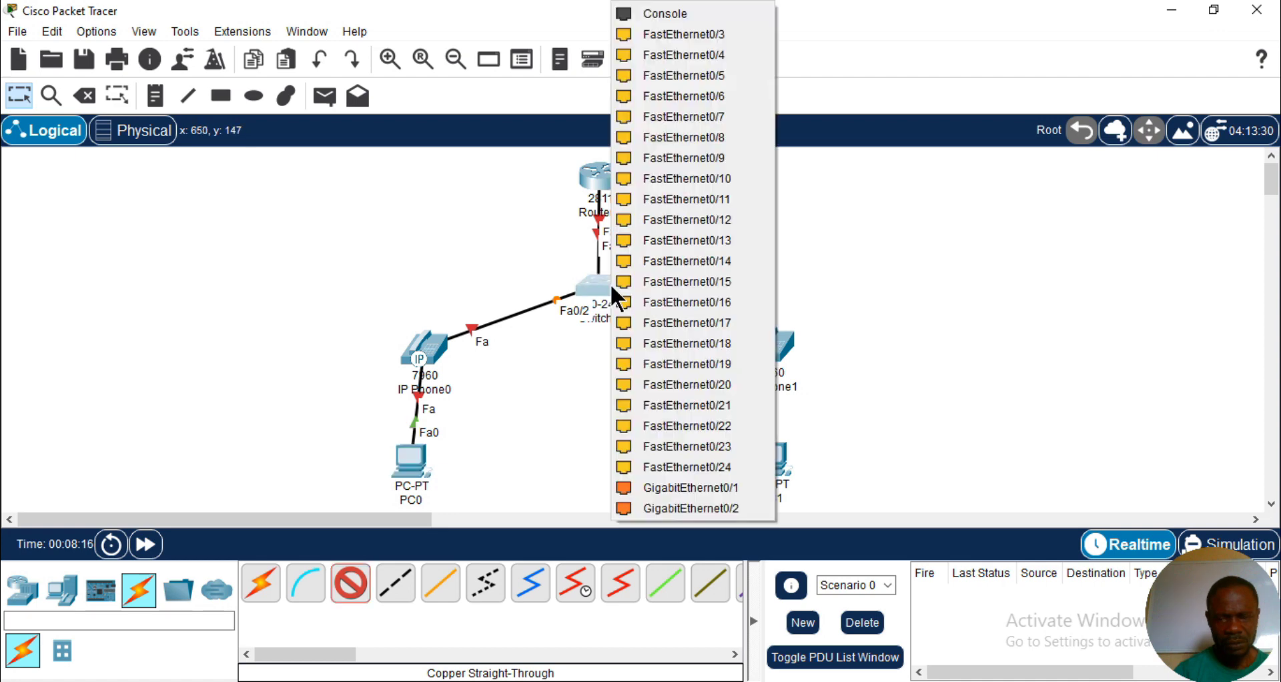
pyautogui.click(711, 33)
pyautogui.click(772, 351)
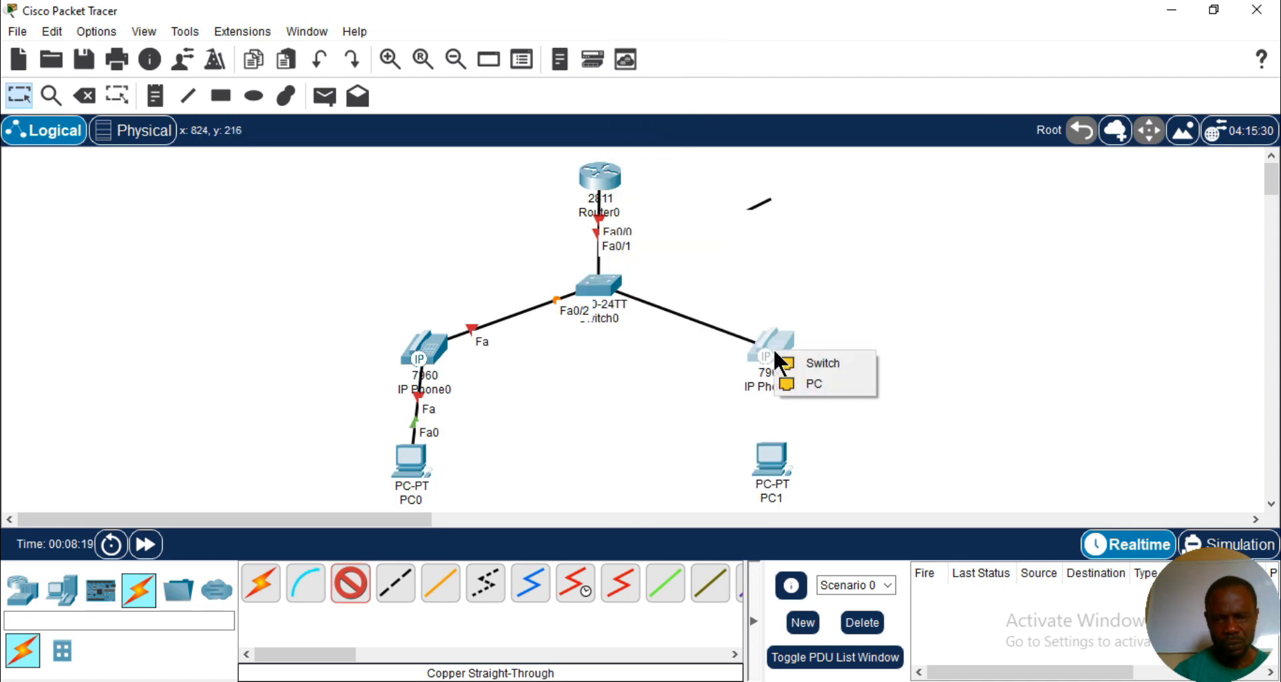
pyautogui.click(799, 361)
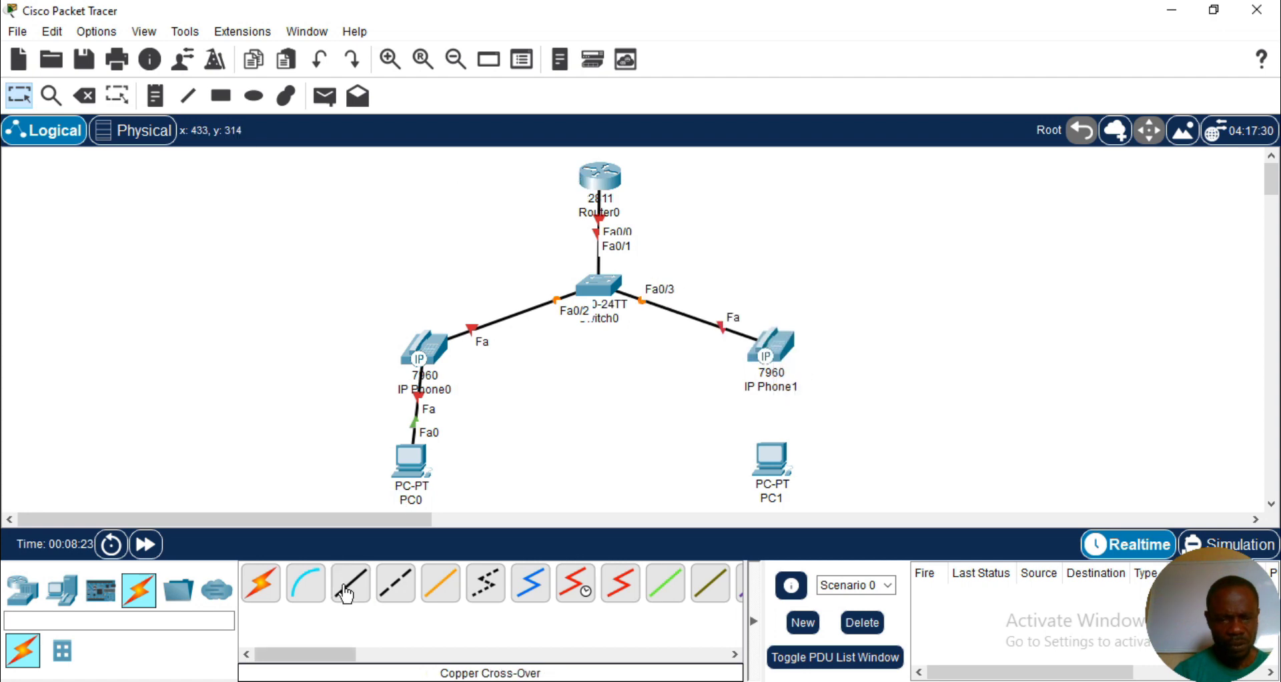
# - Connect IP Phone1's PC port to PC1's FastEthernet0 with a copper straight-through cable
pyautogui.click(350, 583)
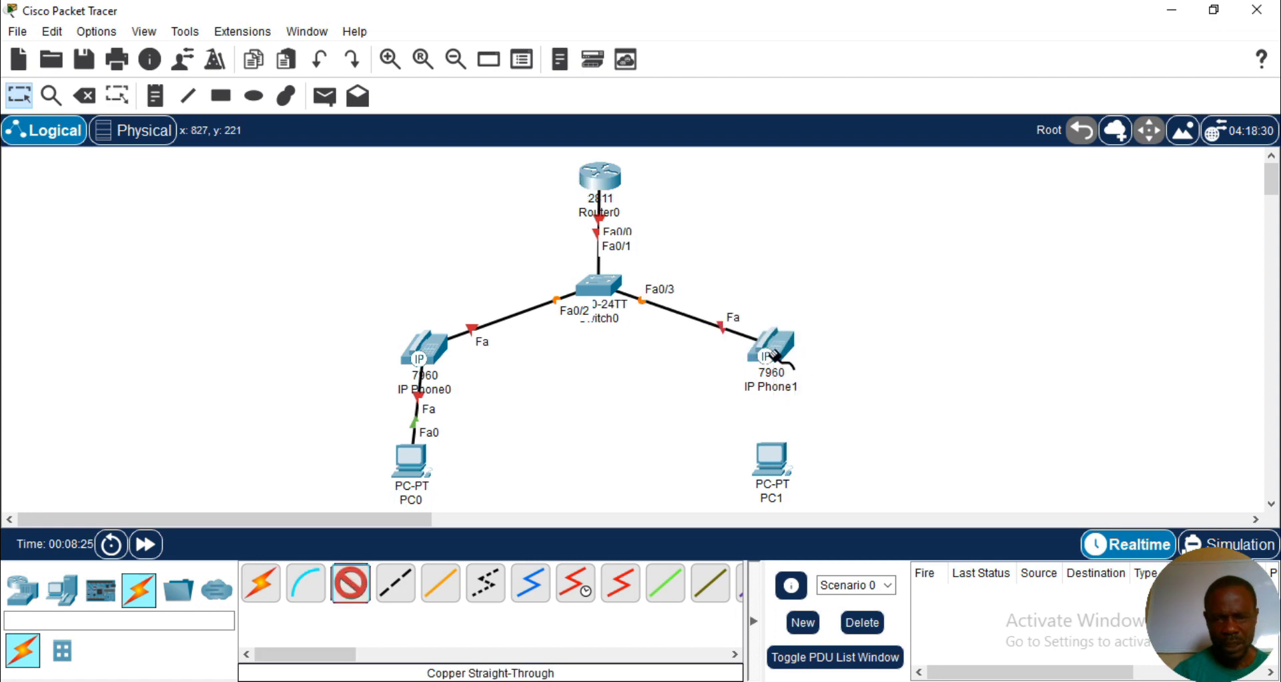
pyautogui.click(778, 357)
pyautogui.click(795, 365)
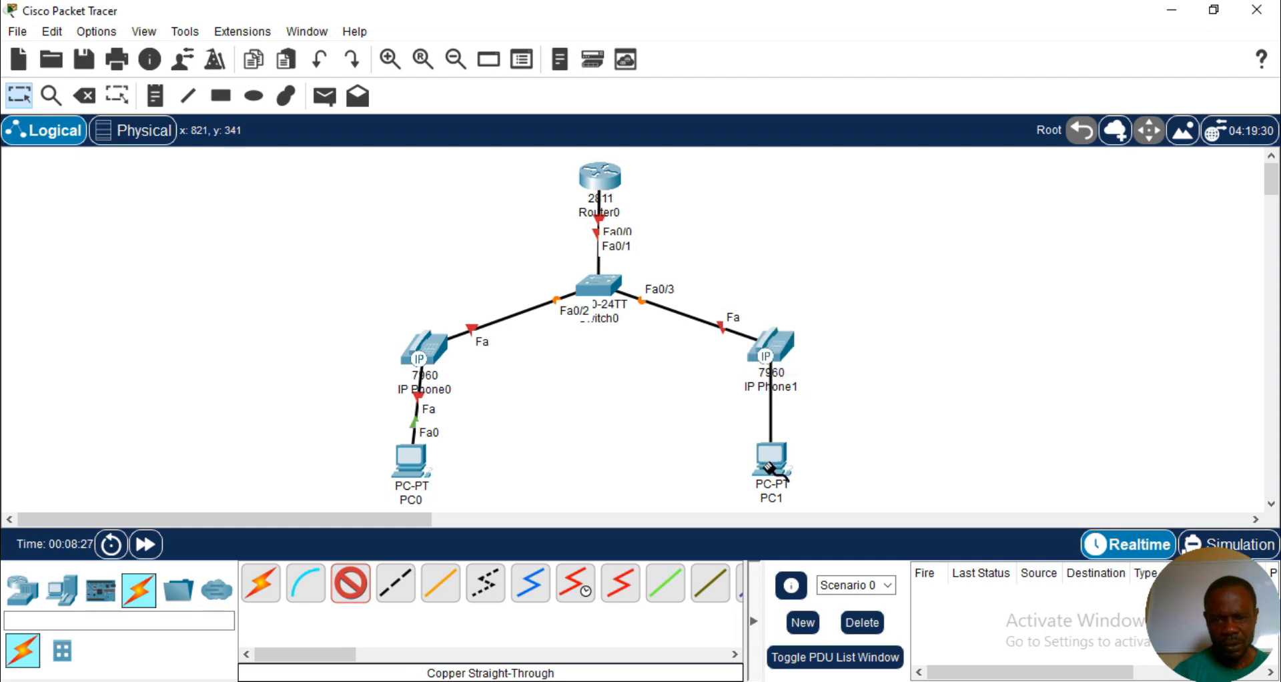
pyautogui.click(770, 464)
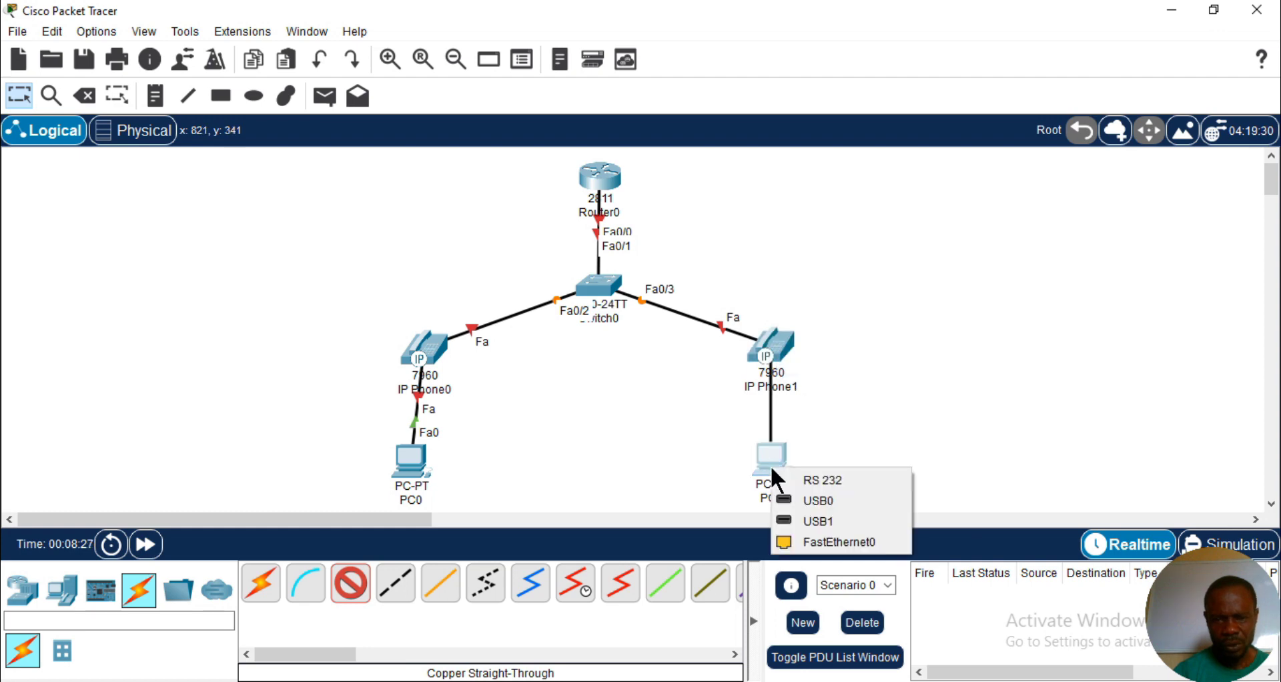
pyautogui.click(817, 542)
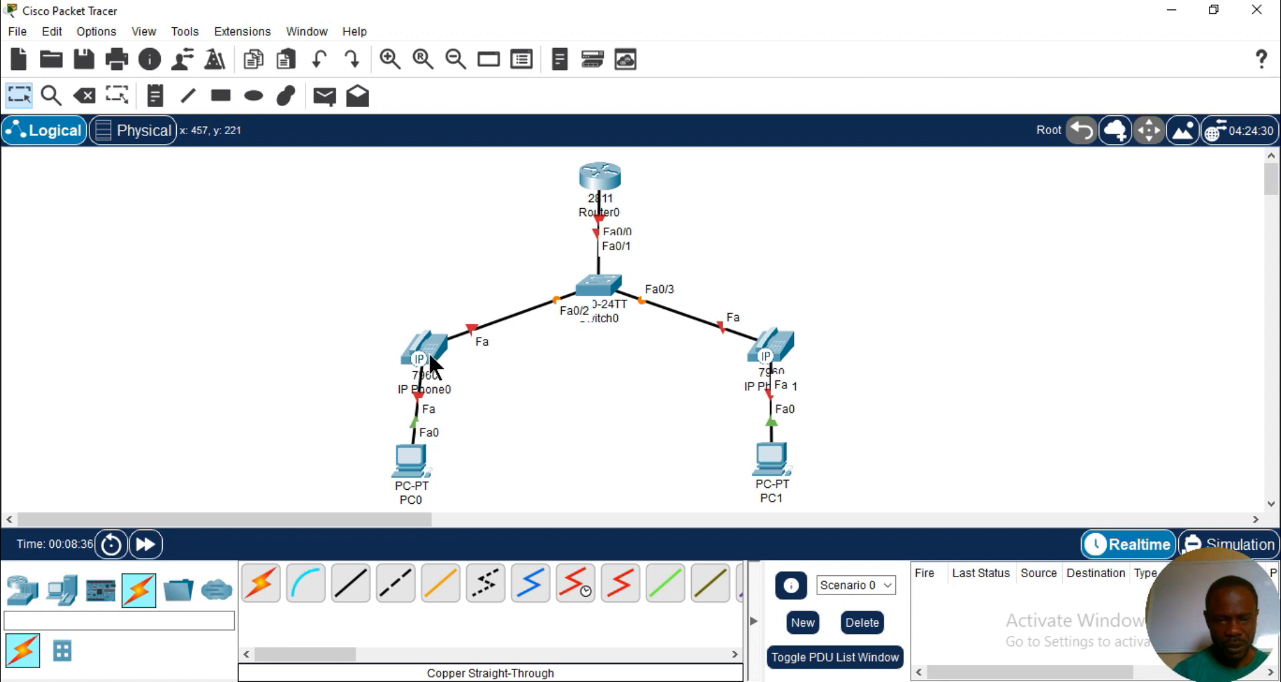
# - Shift IP Phone0 slightly up and plug the IP_PHONE_POWER_ADAPTER into its power socket
pyautogui.moveTo(429, 357); pyautogui.dragTo(423, 343)
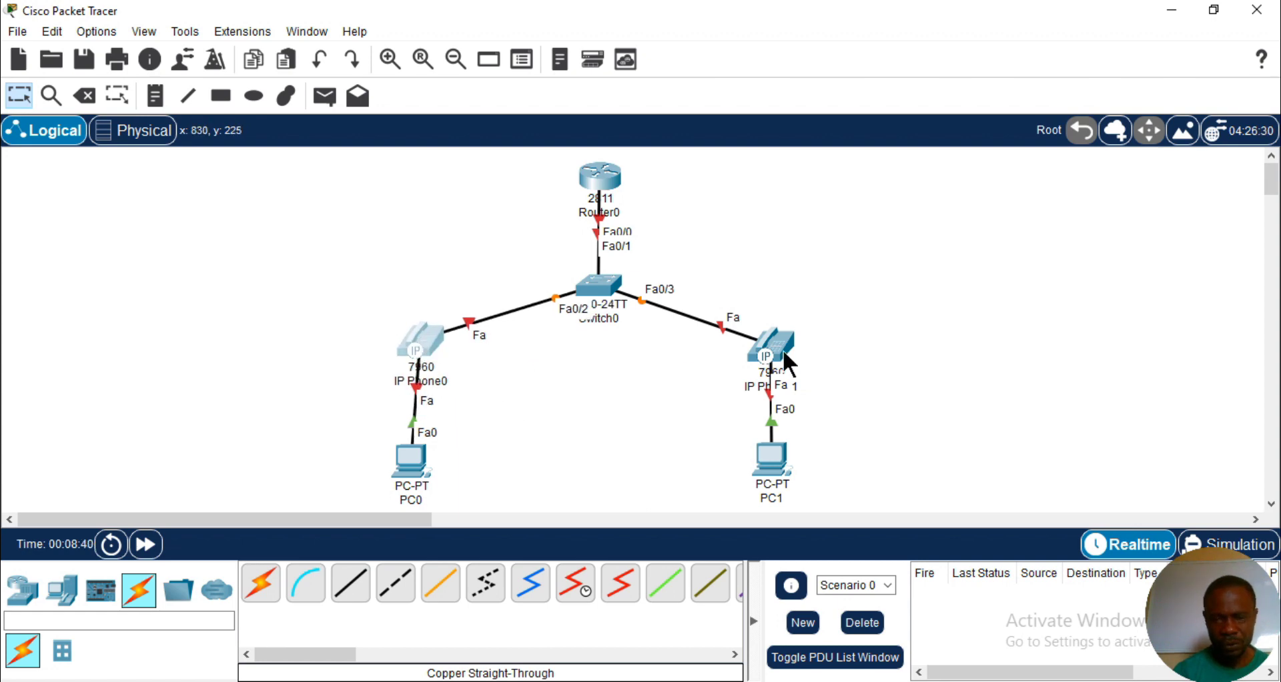
pyautogui.click(422, 345)
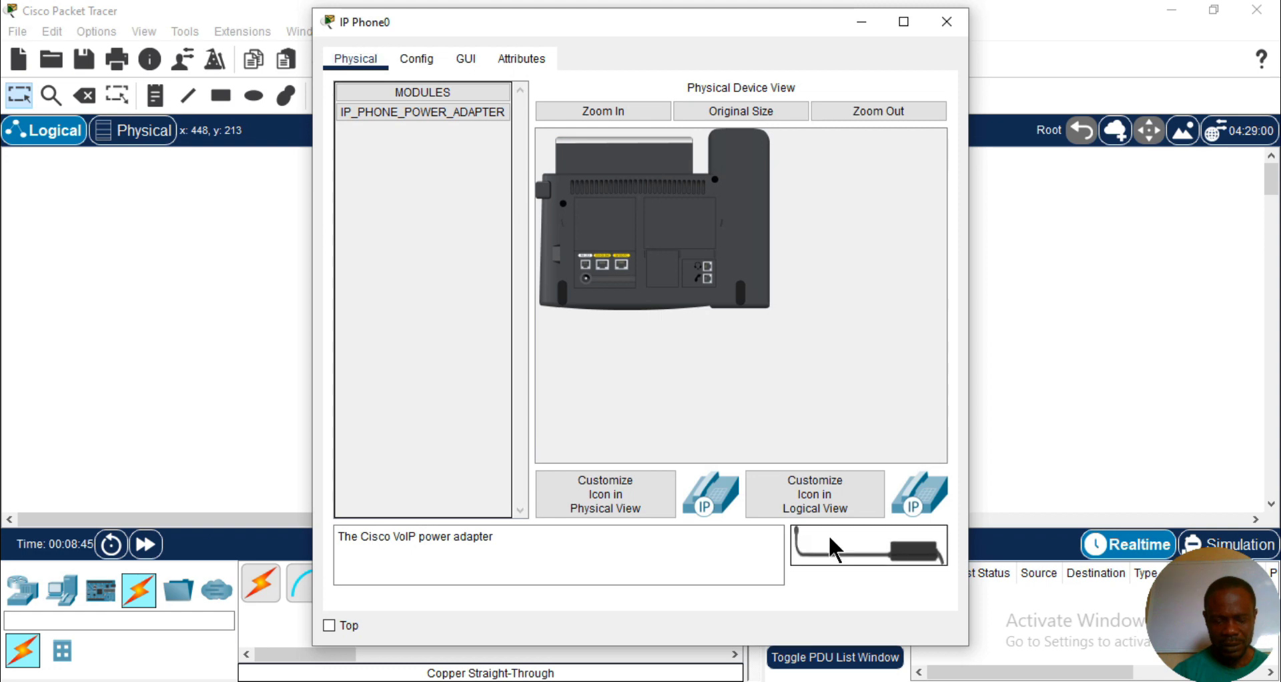
pyautogui.moveTo(829, 538); pyautogui.dragTo(589, 287)
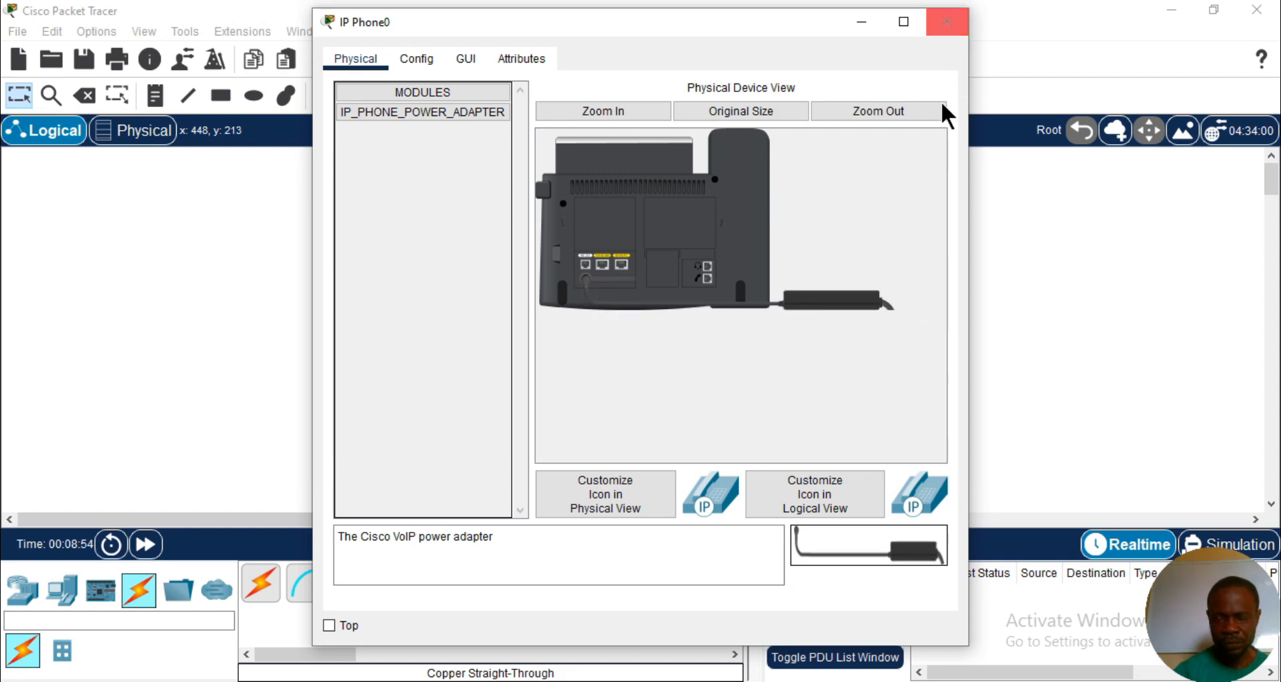
pyautogui.click(948, 22)
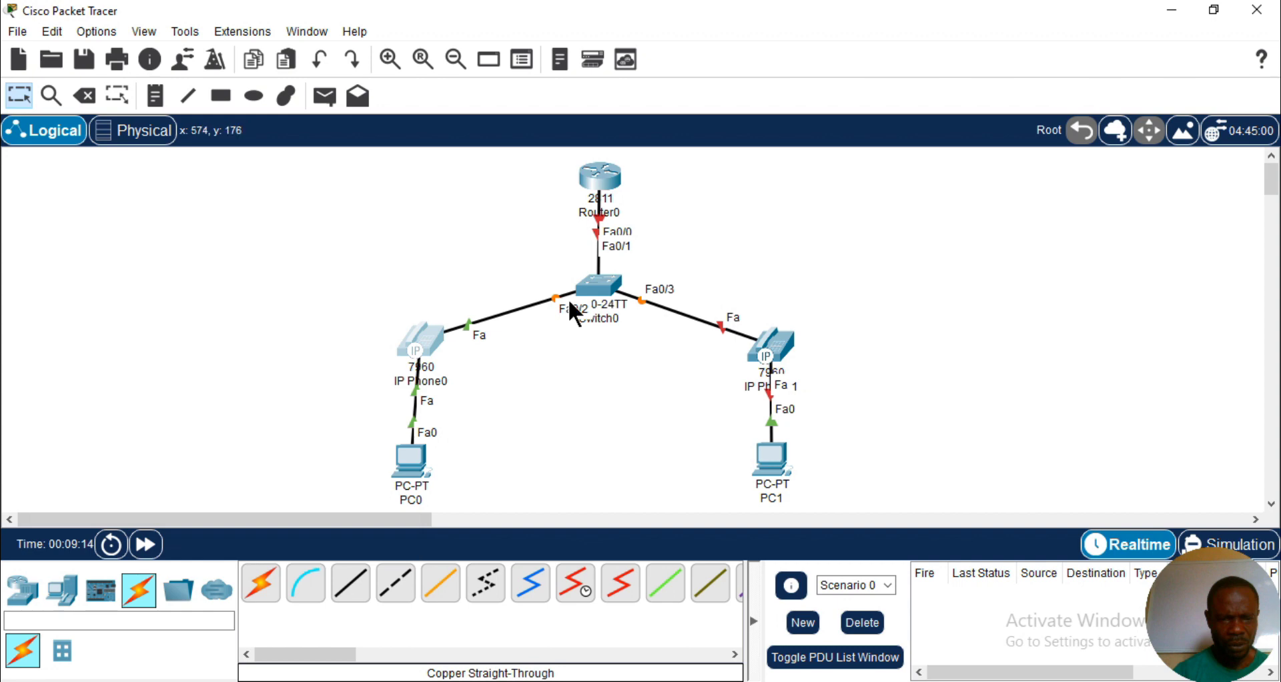
# - Plug the IP_PHONE_POWER_ADAPTER into IP Phone1's power socket and nudge PC0 slightly up
pyautogui.click(782, 354)
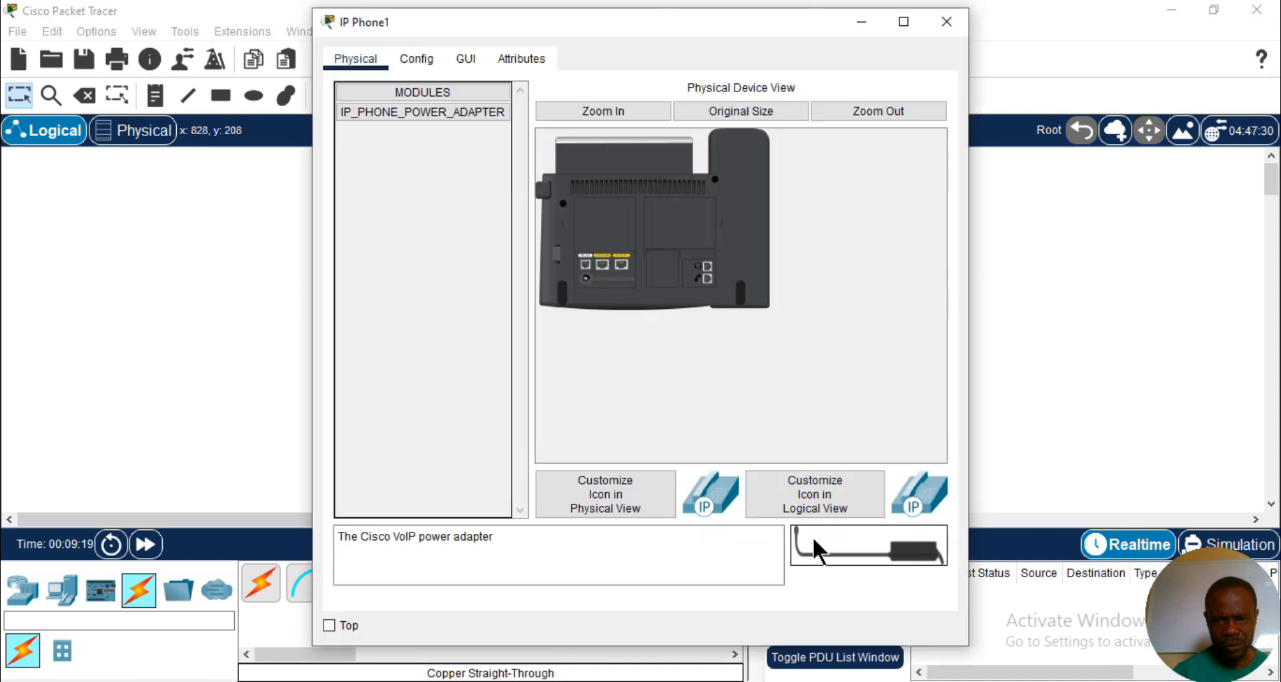
pyautogui.moveTo(817, 550); pyautogui.dragTo(581, 286)
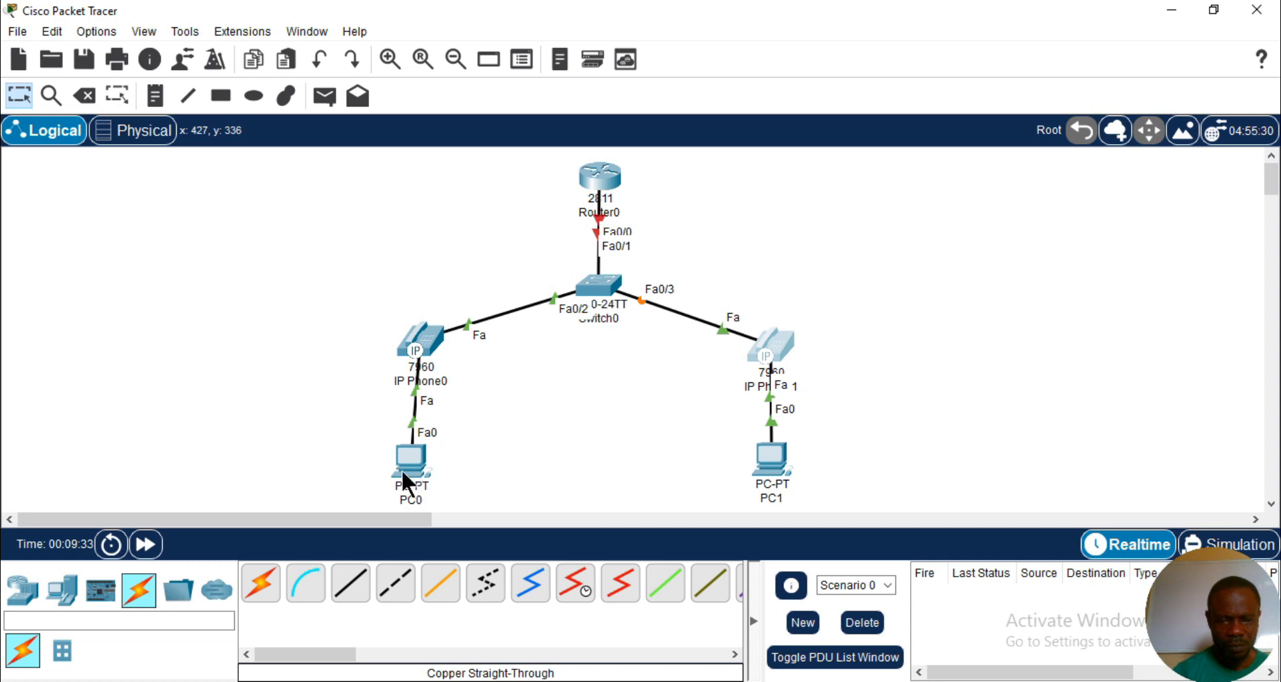
pyautogui.moveTo(407, 467); pyautogui.dragTo(407, 457)
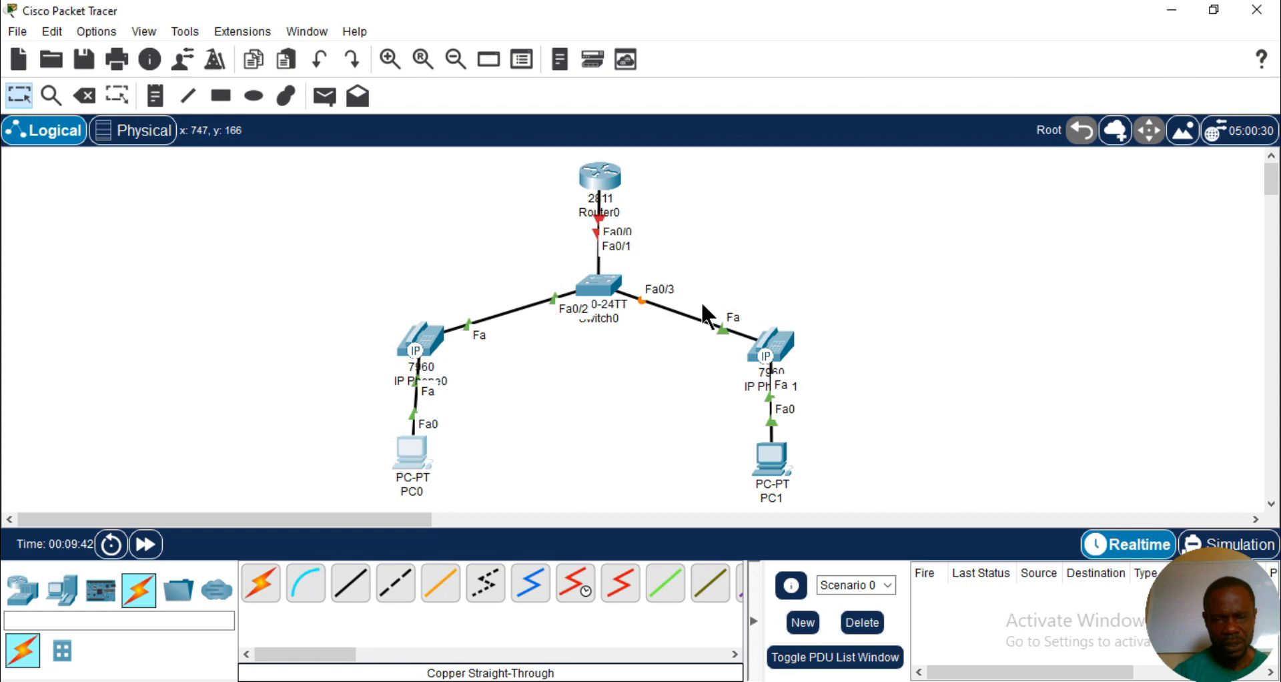
# - Open Router0's command line in a maximized window and decline the initial configuration dialog with n
pyautogui.click(603, 177)
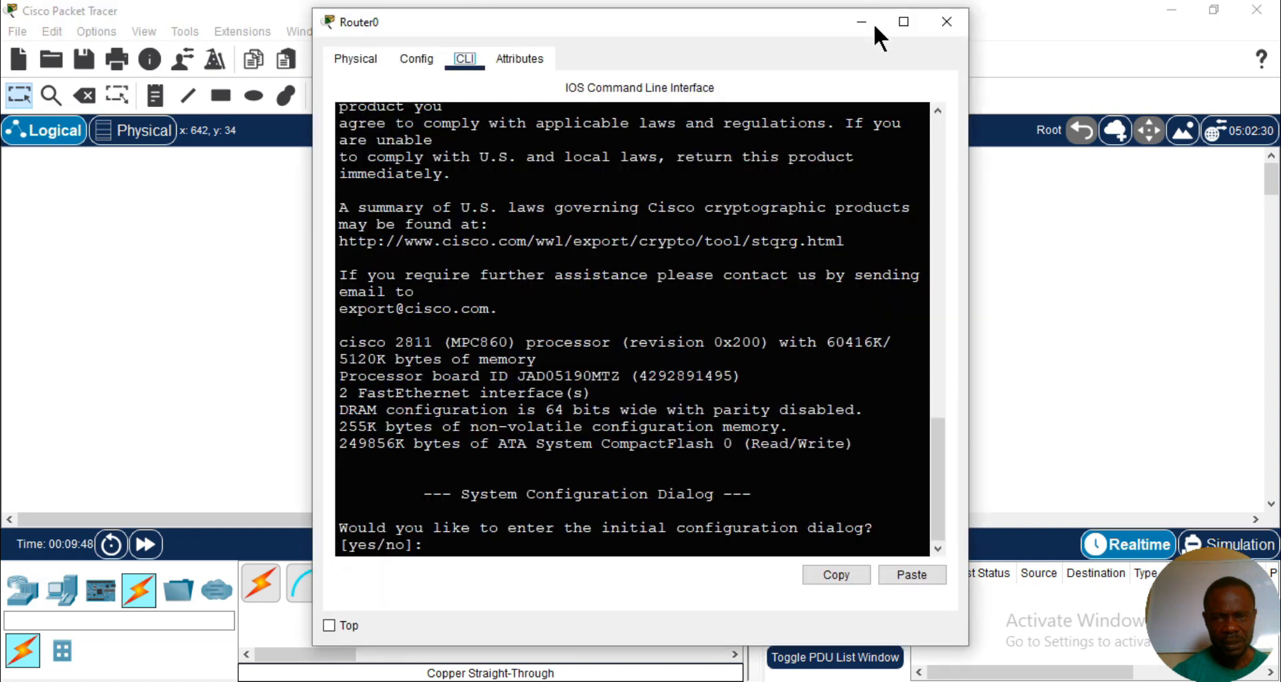
pyautogui.click(903, 24)
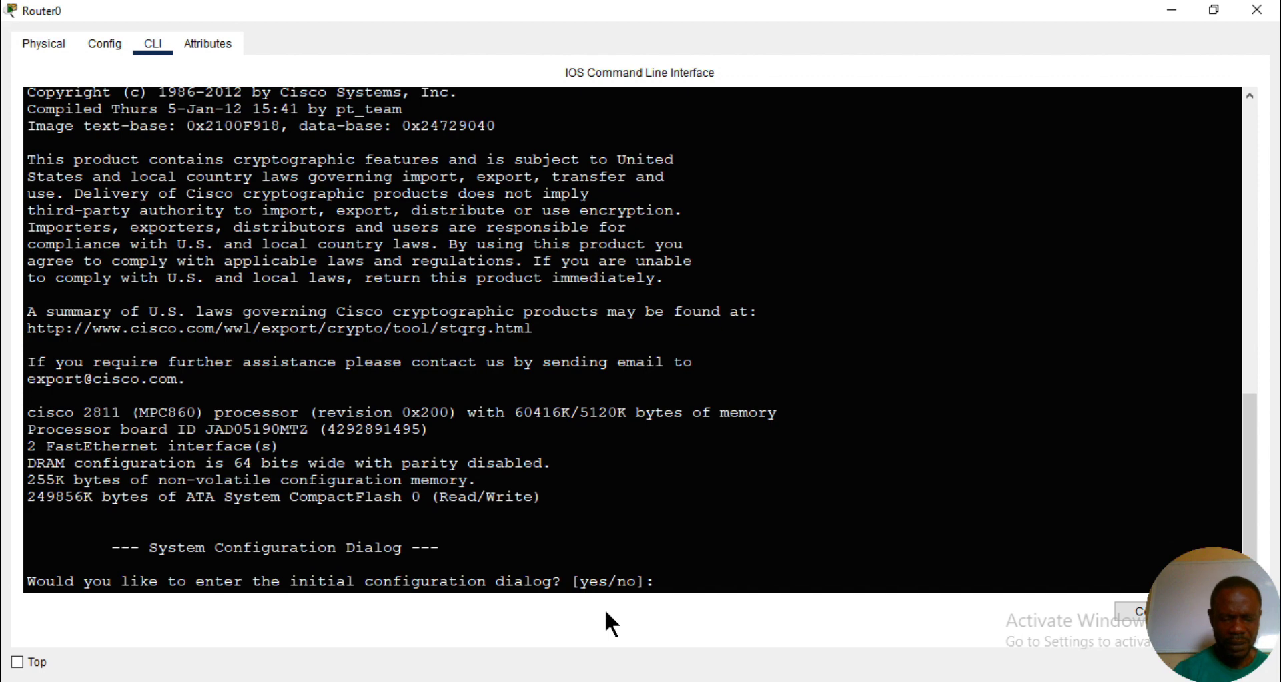
pyautogui.write('n')
pyautogui.press('Return')
pyautogui.press('Return')
pyautogui.press('Return')
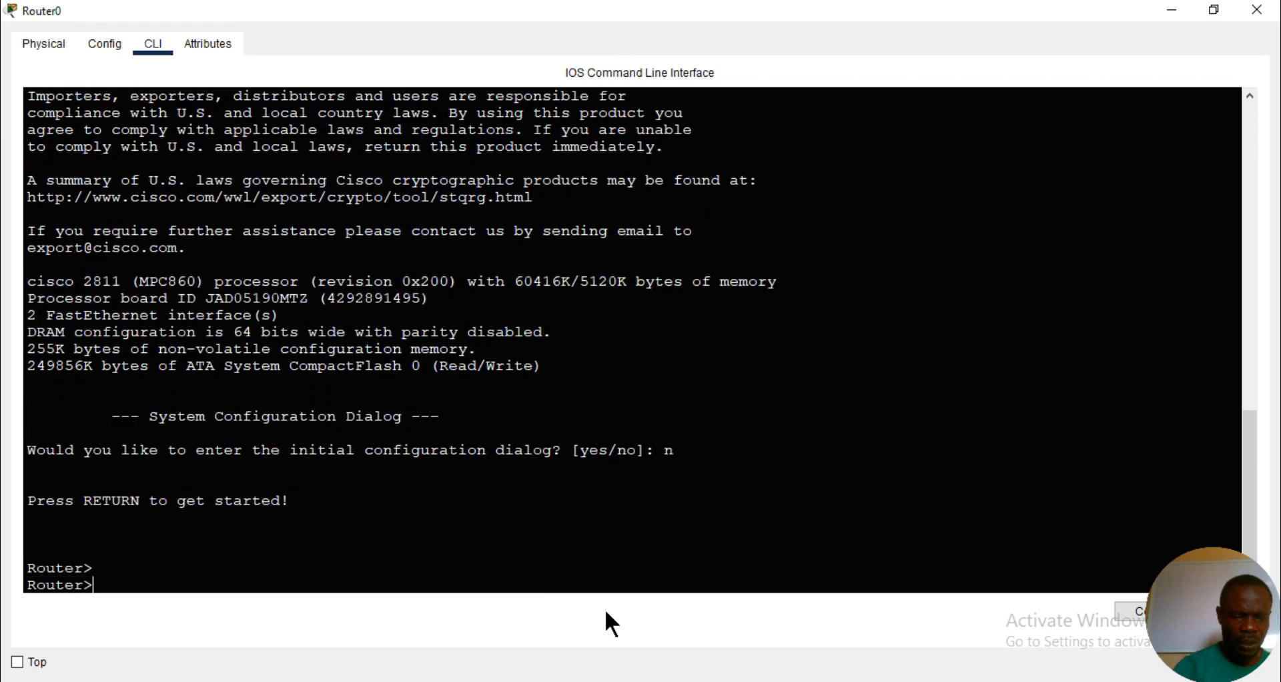
# - Enter privileged mode with en and global configuration mode with conf t on the router
pyautogui.write('en')
pyautogui.press('Return')
pyautogui.write('c')
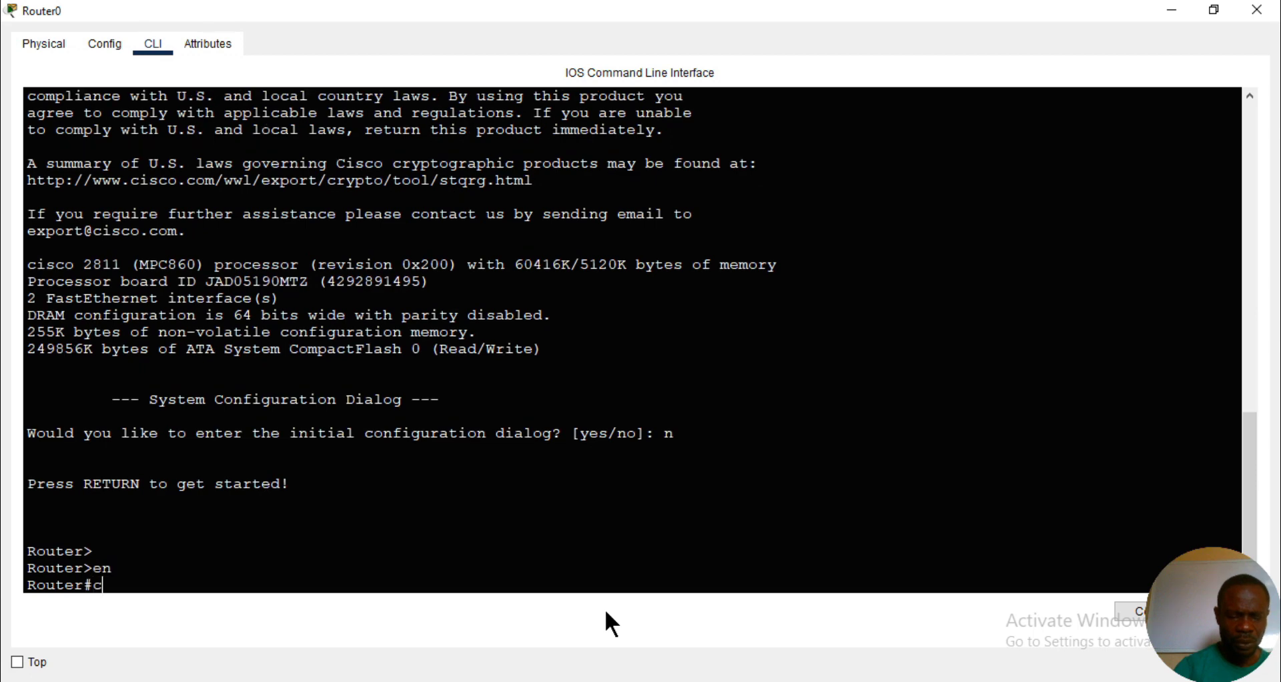
pyautogui.write('onf t')
pyautogui.press('Return')
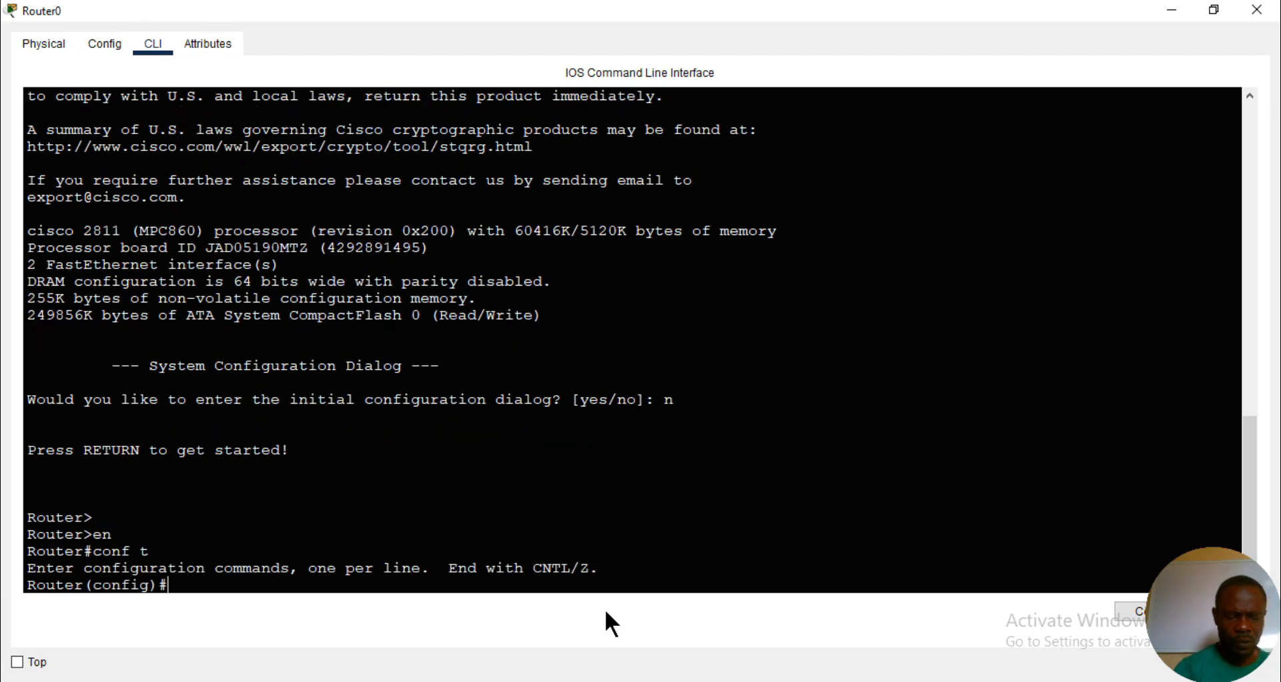
# - Set the router's hostname to voice-and-data
pyautogui.write('hop')
pyautogui.press('BackSpace')
pyautogui.press('BackSpace')
pyautogui.press('BackSpace')
pyautogui.write('ho')
pyautogui.press('Tab')
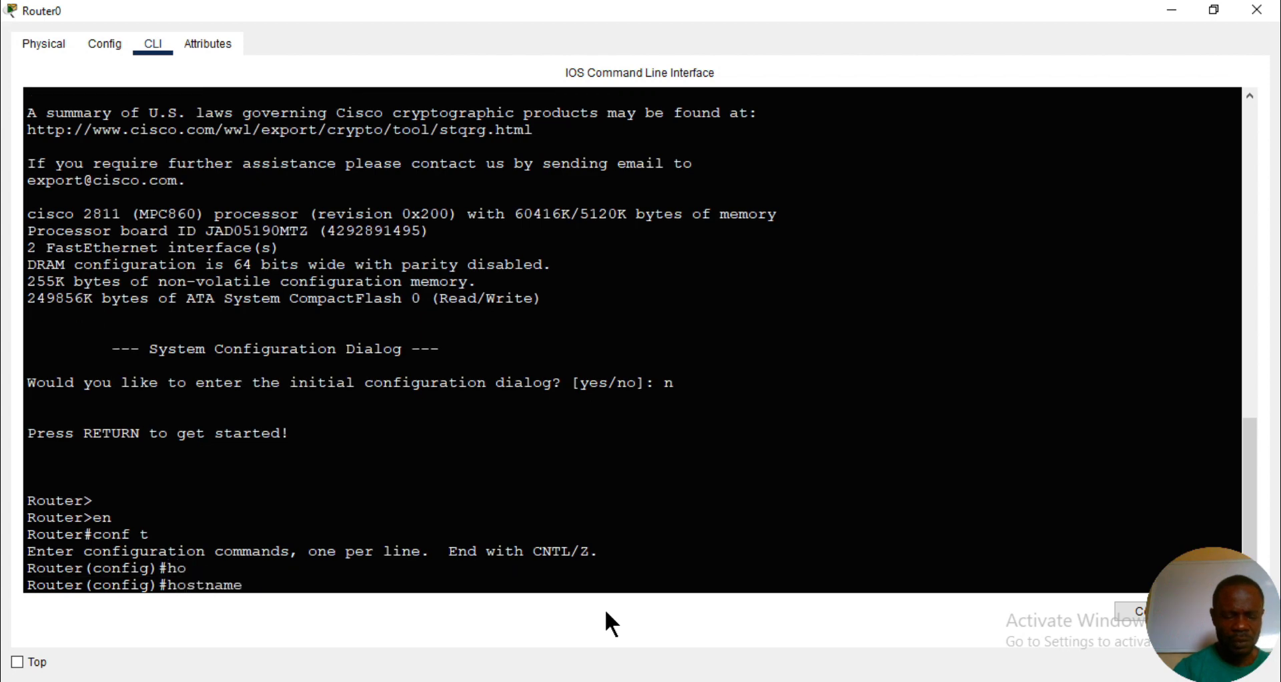
pyautogui.write('voice')
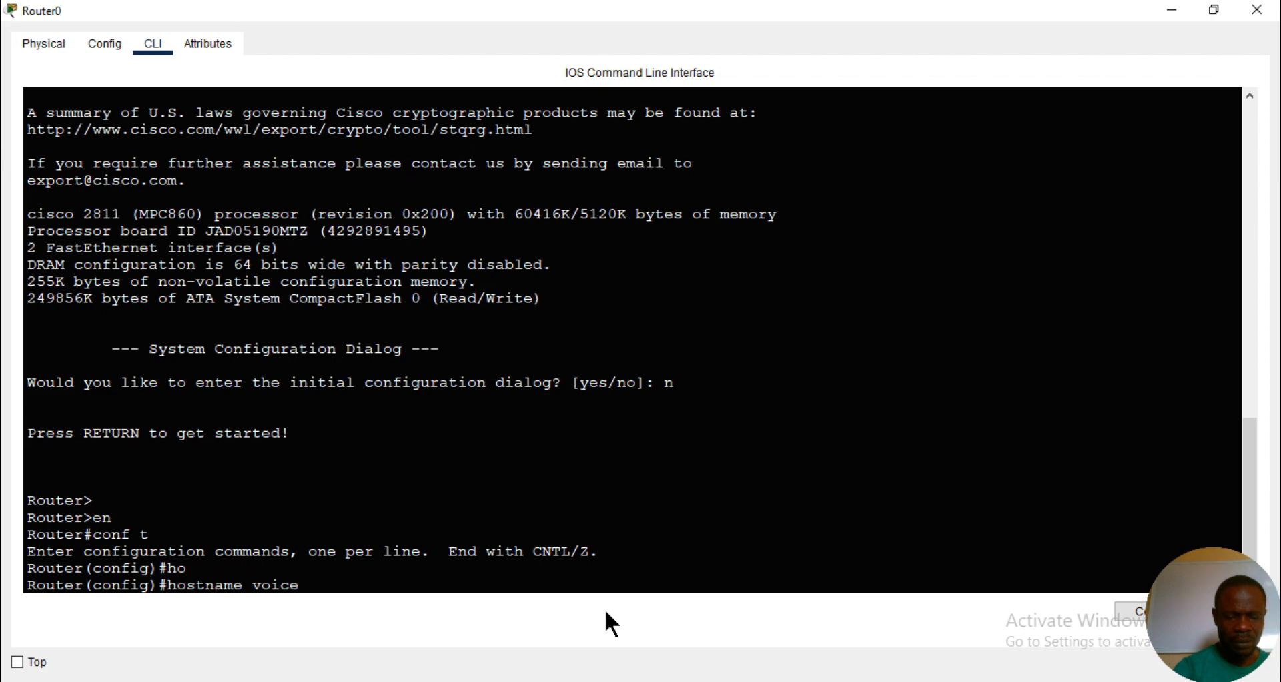
pyautogui.write('-and-')
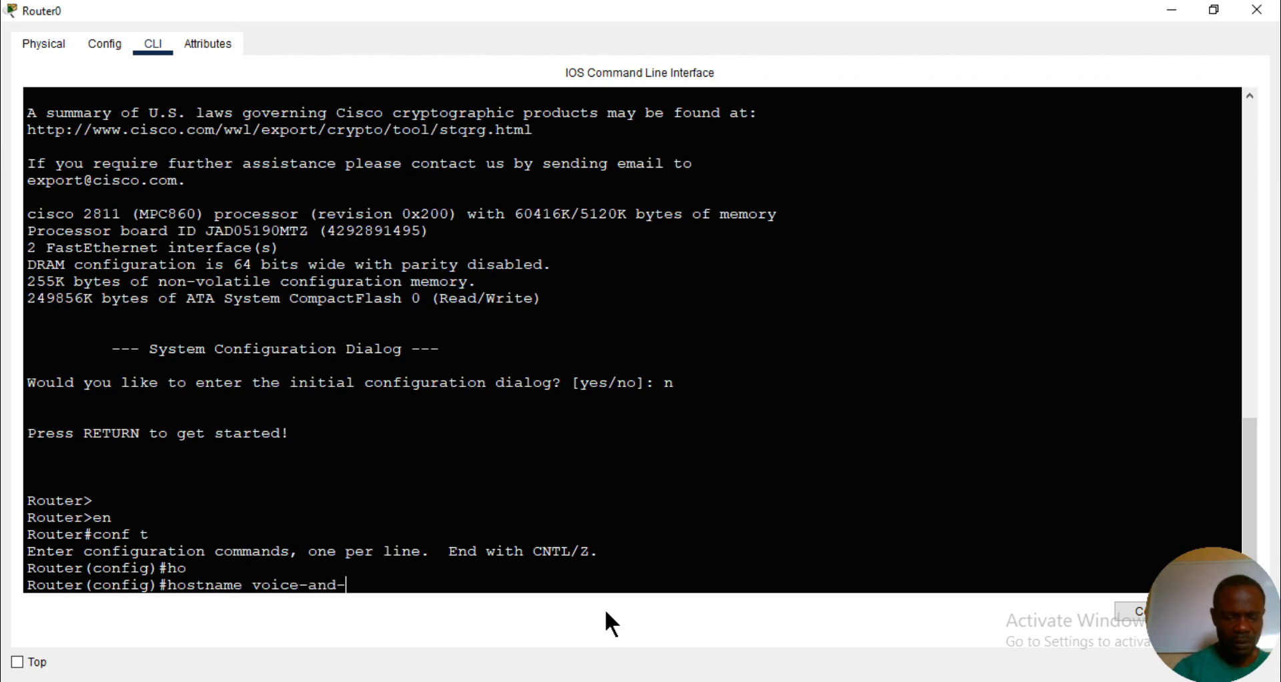
pyautogui.write('data')
pyautogui.press('Return')
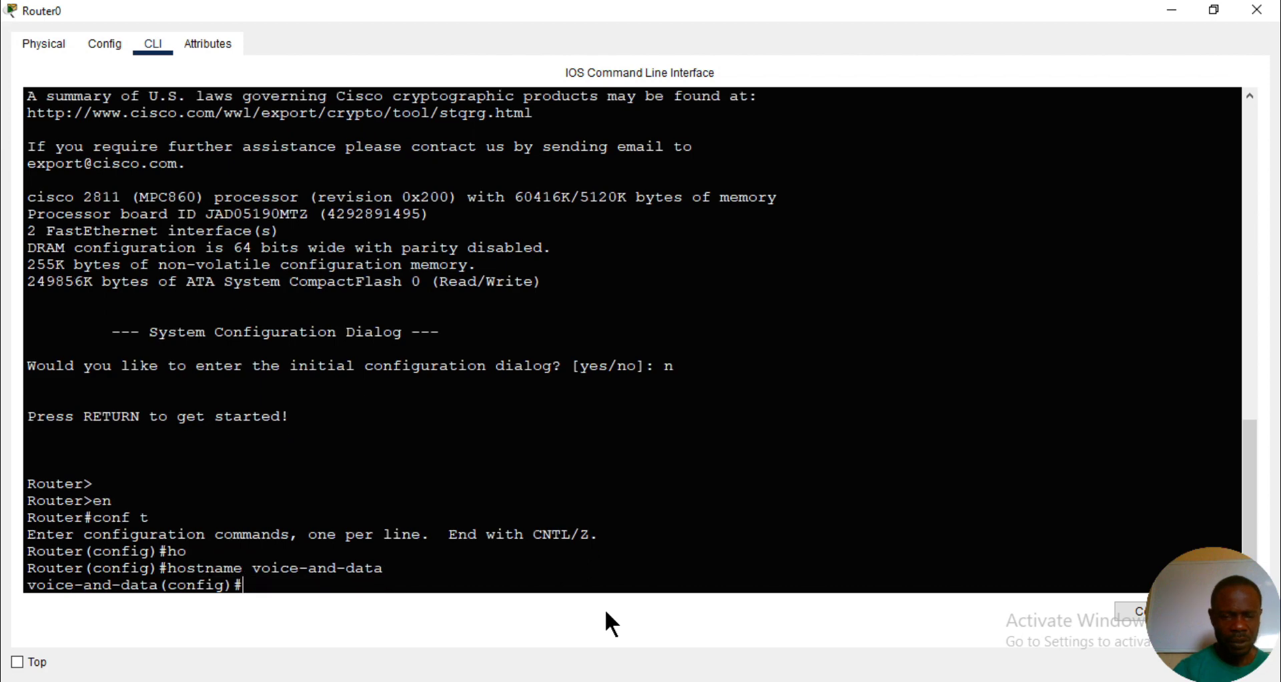
# - Bring up the router's interface f0/0 with no shutdown and minimize the Router0 window
pyautogui.write('in')
pyautogui.write('t f0/0')
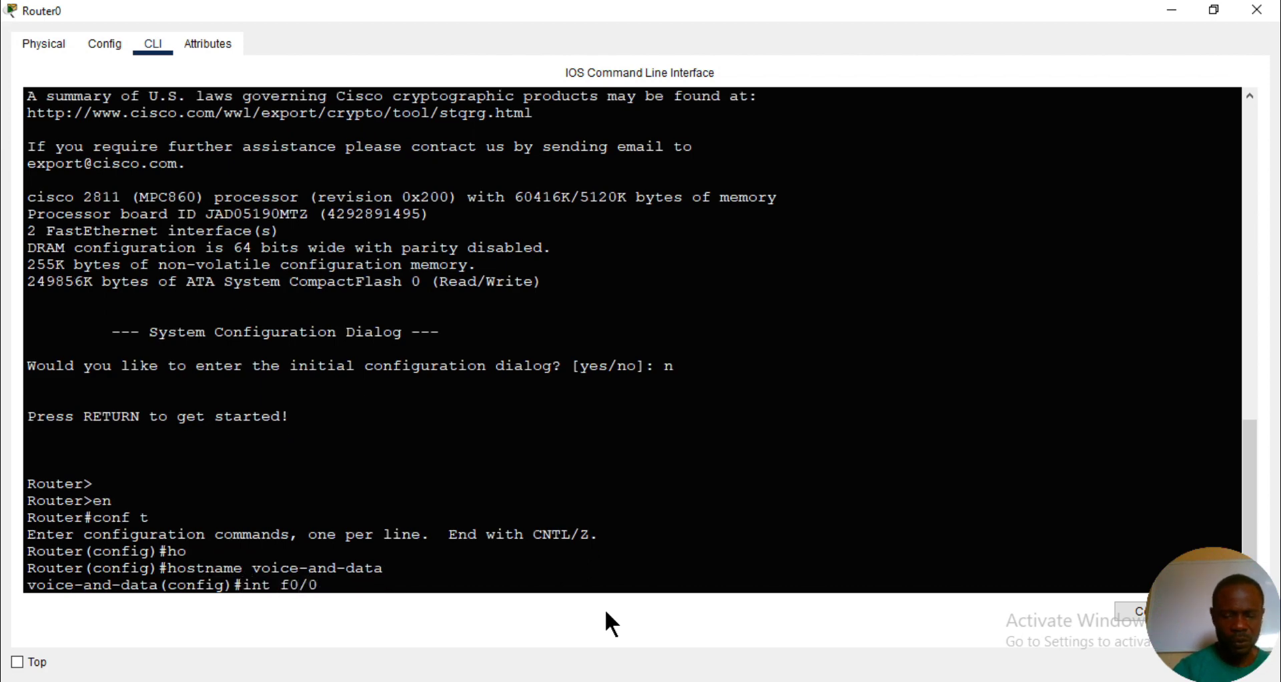
pyautogui.press('Return')
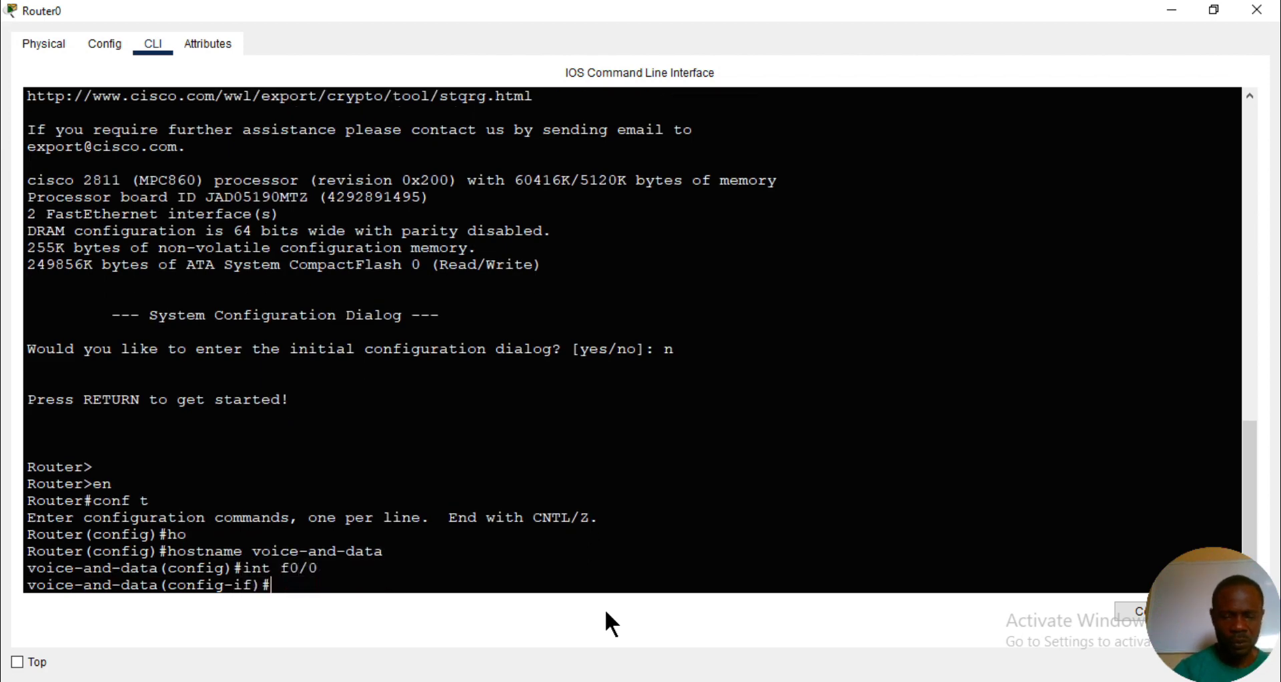
pyautogui.write('no sh')
pyautogui.press('Tab')
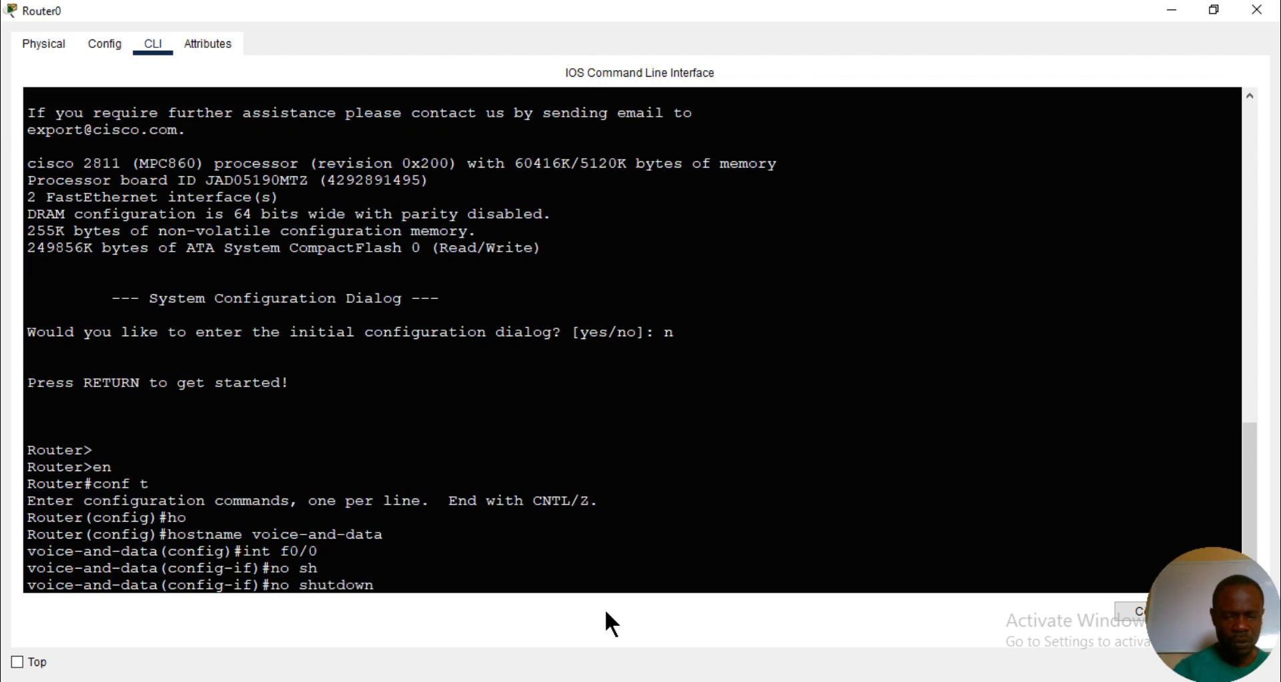
pyautogui.press('Return')
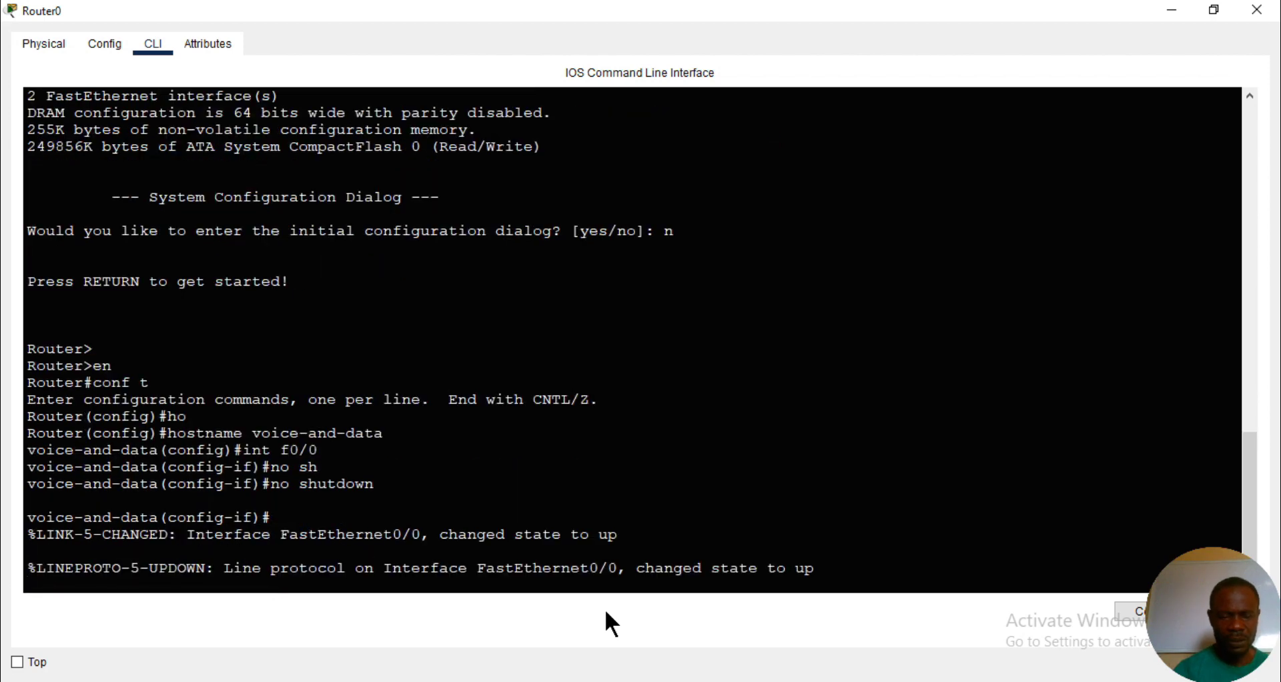
pyautogui.press('Return')
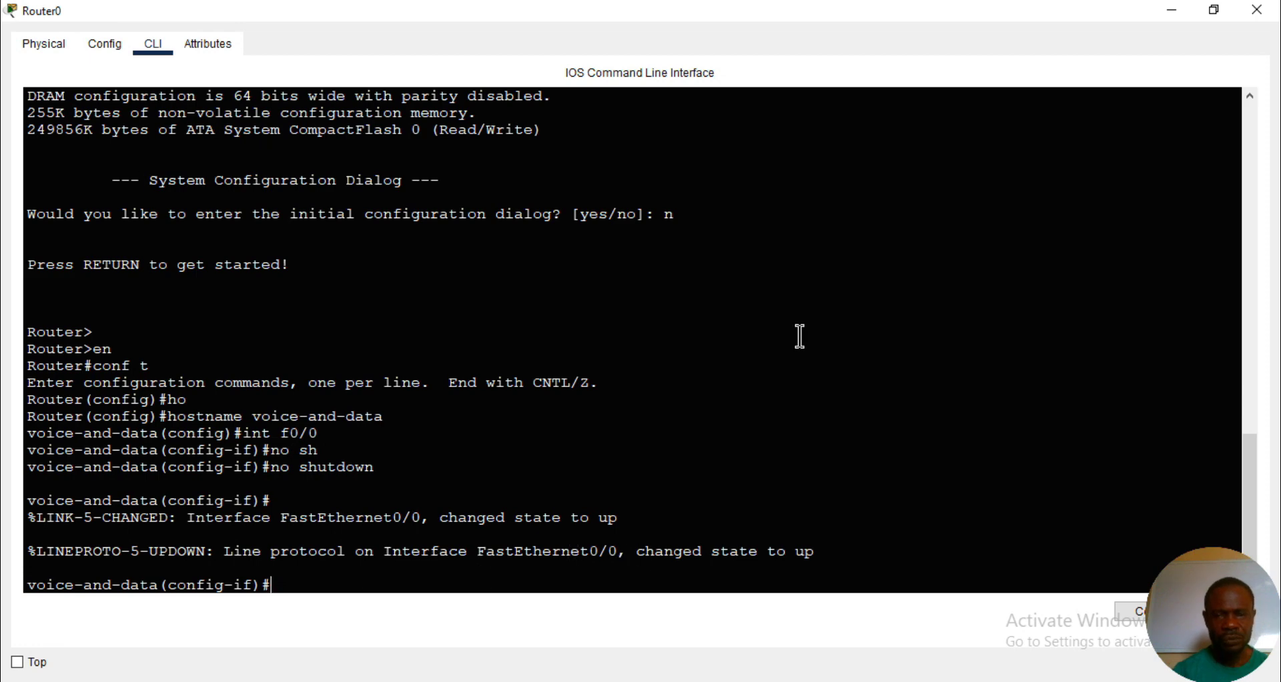
pyautogui.click(1170, 9)
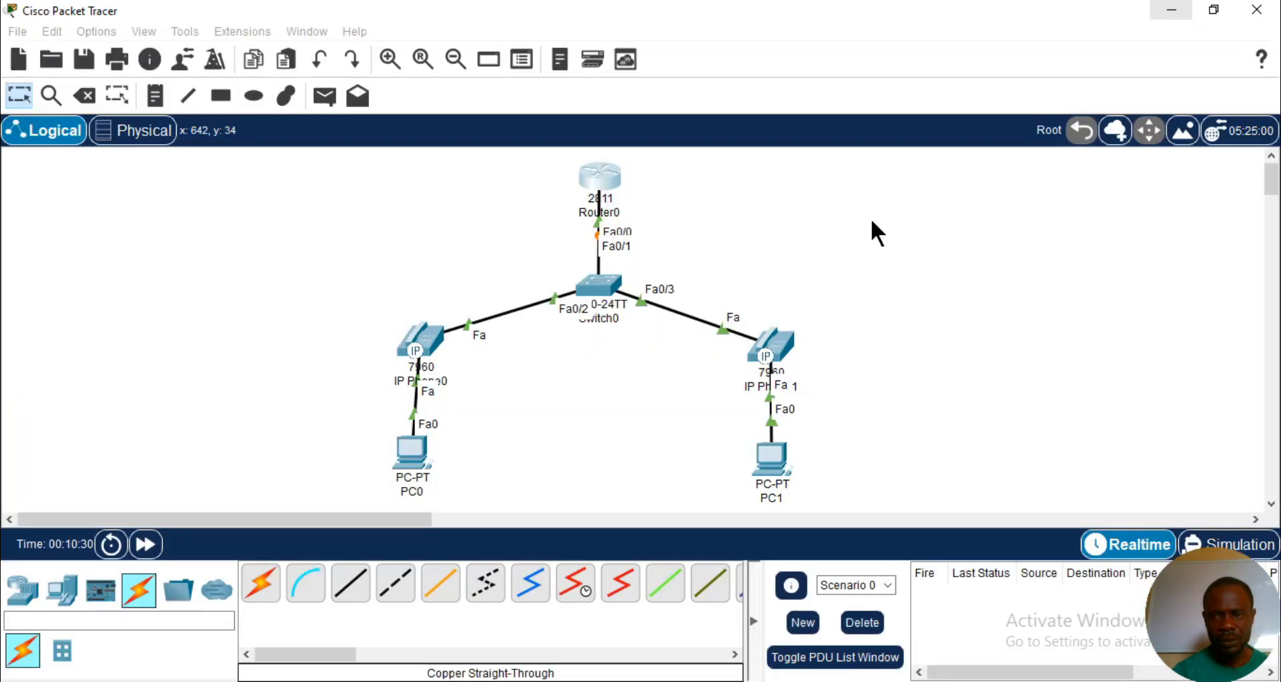
# - Open Switch0's command line in a maximized window and bring up its user prompt
pyautogui.click(601, 291)
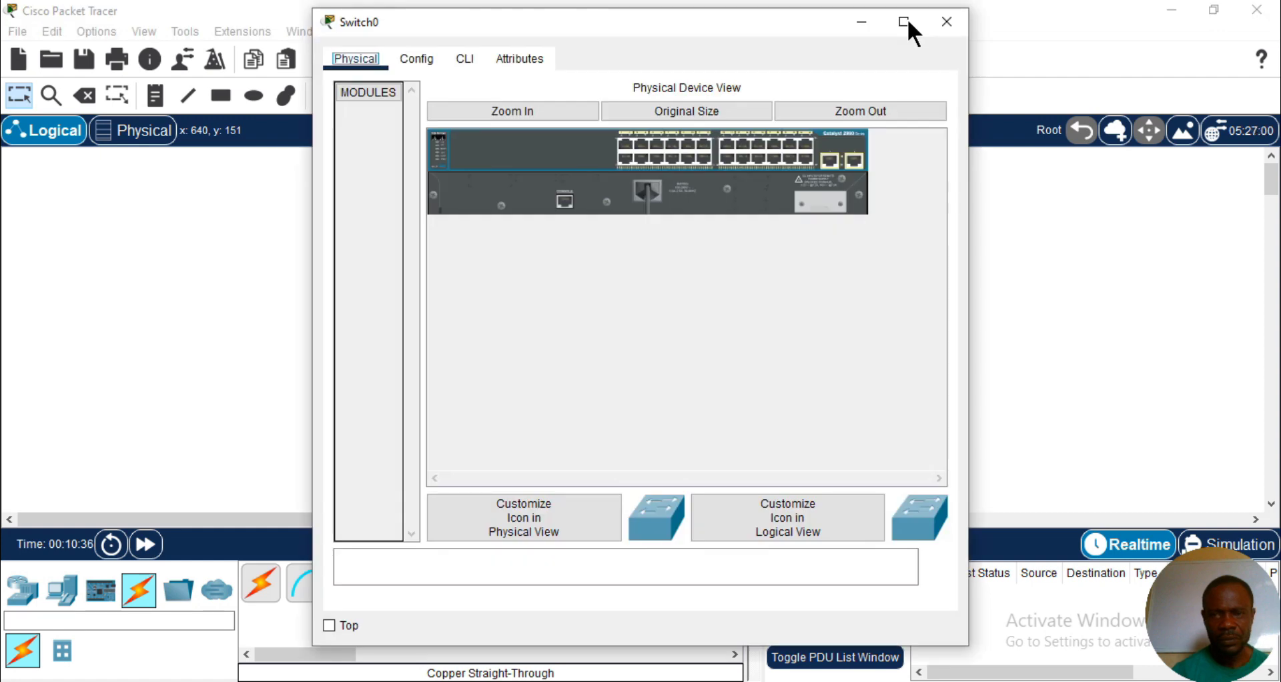
pyautogui.click(904, 22)
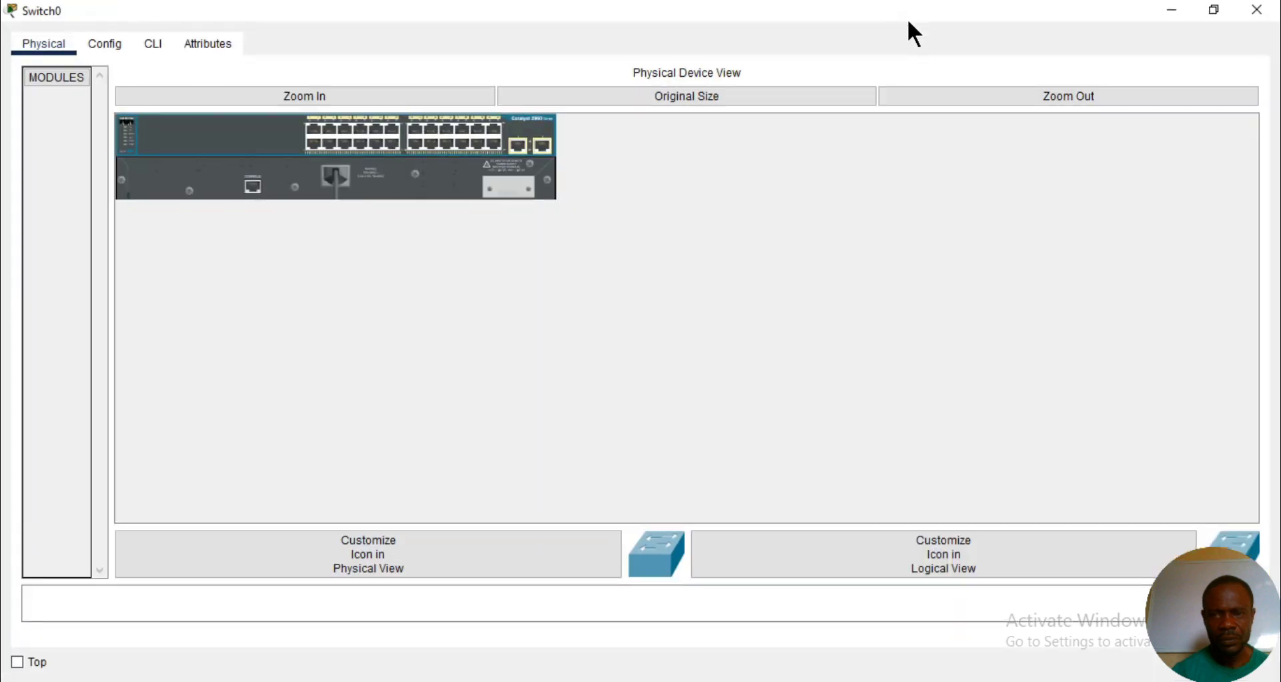
pyautogui.click(153, 47)
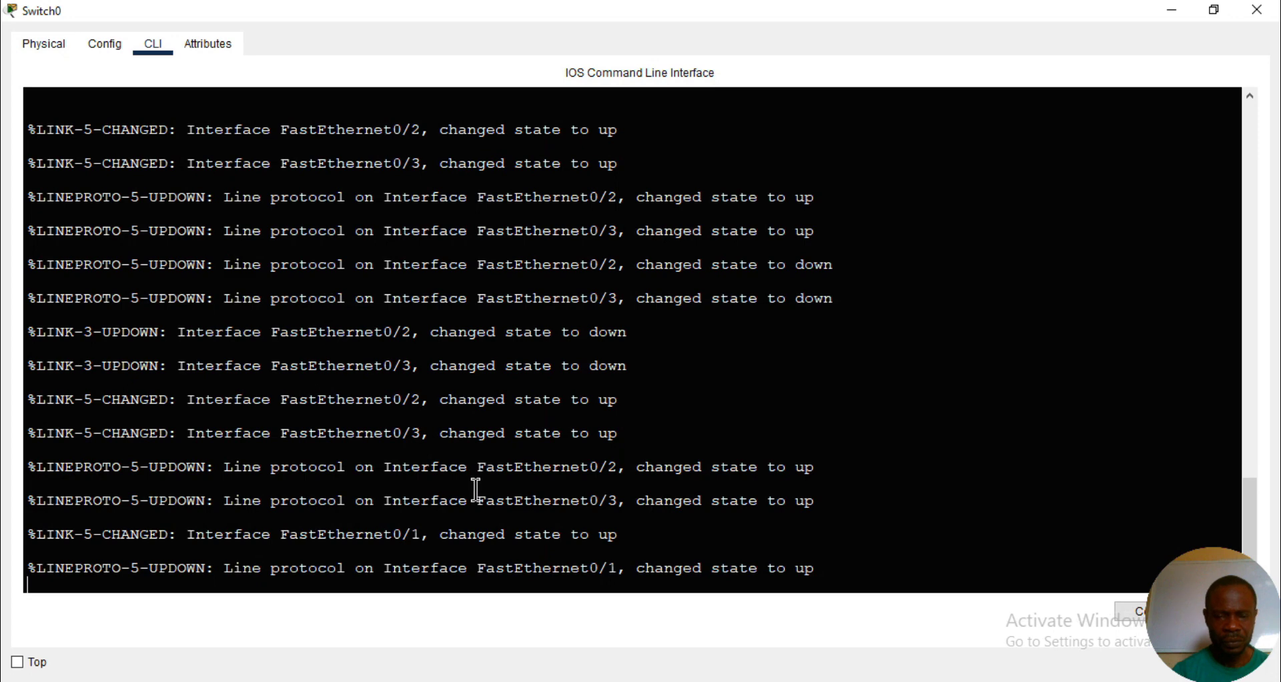
pyautogui.press('Return')
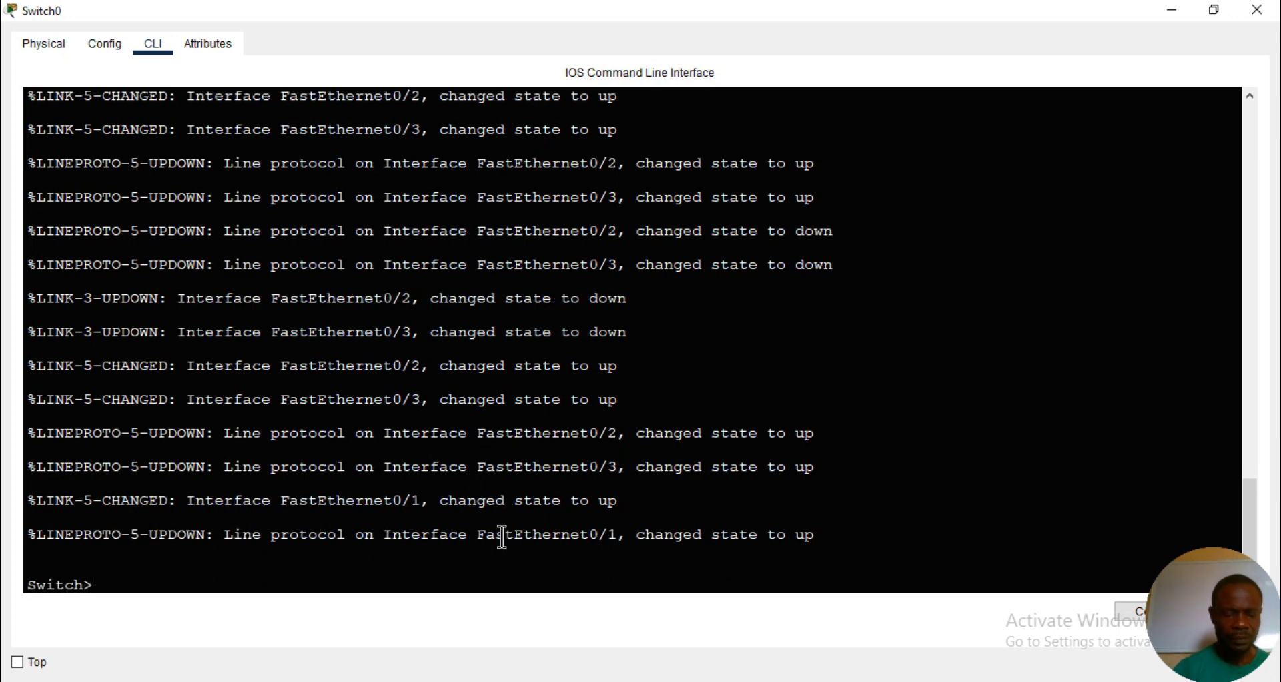
# - Enter privileged mode with en and global configuration mode with conf t on the switch
pyautogui.write('en')
pyautogui.press('Return')
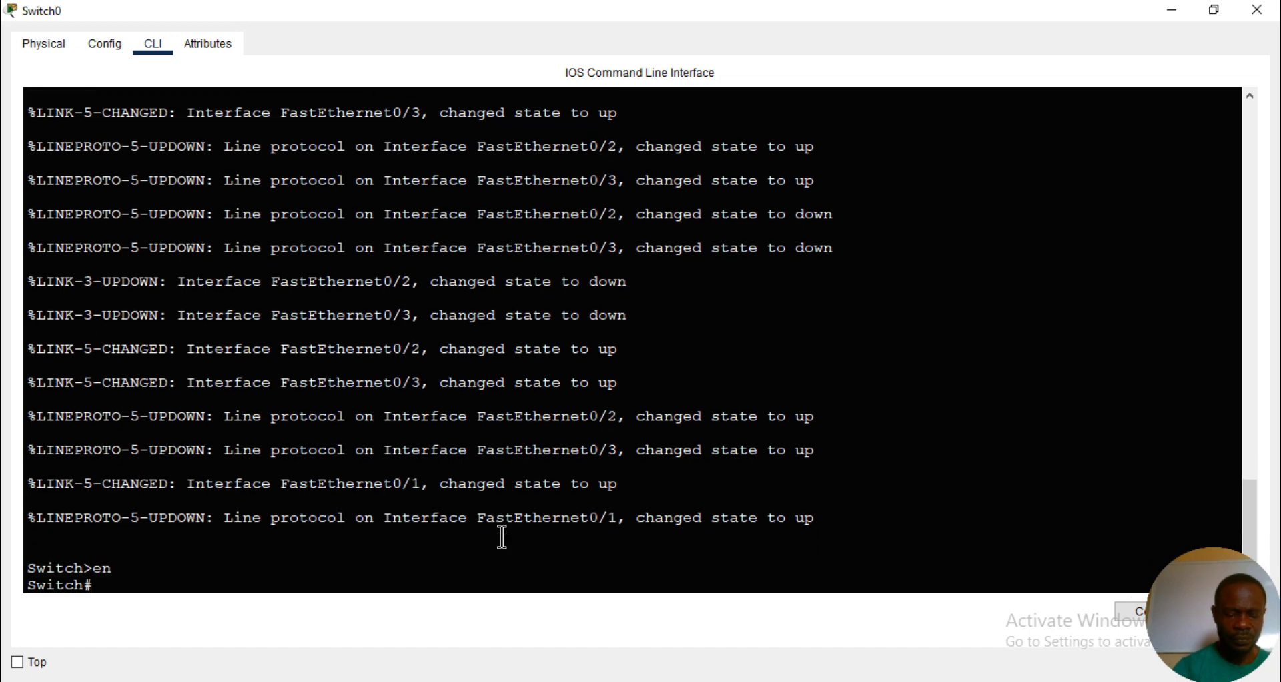
pyautogui.write('conf t')
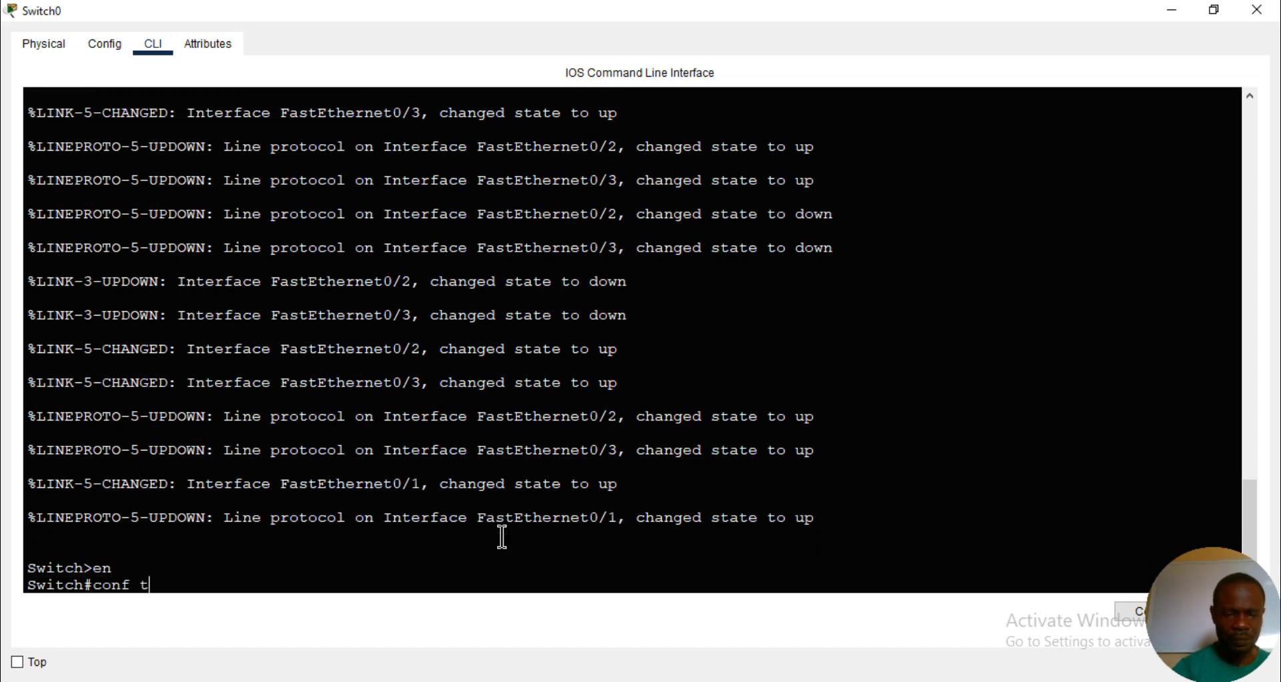
pyautogui.press('Return')
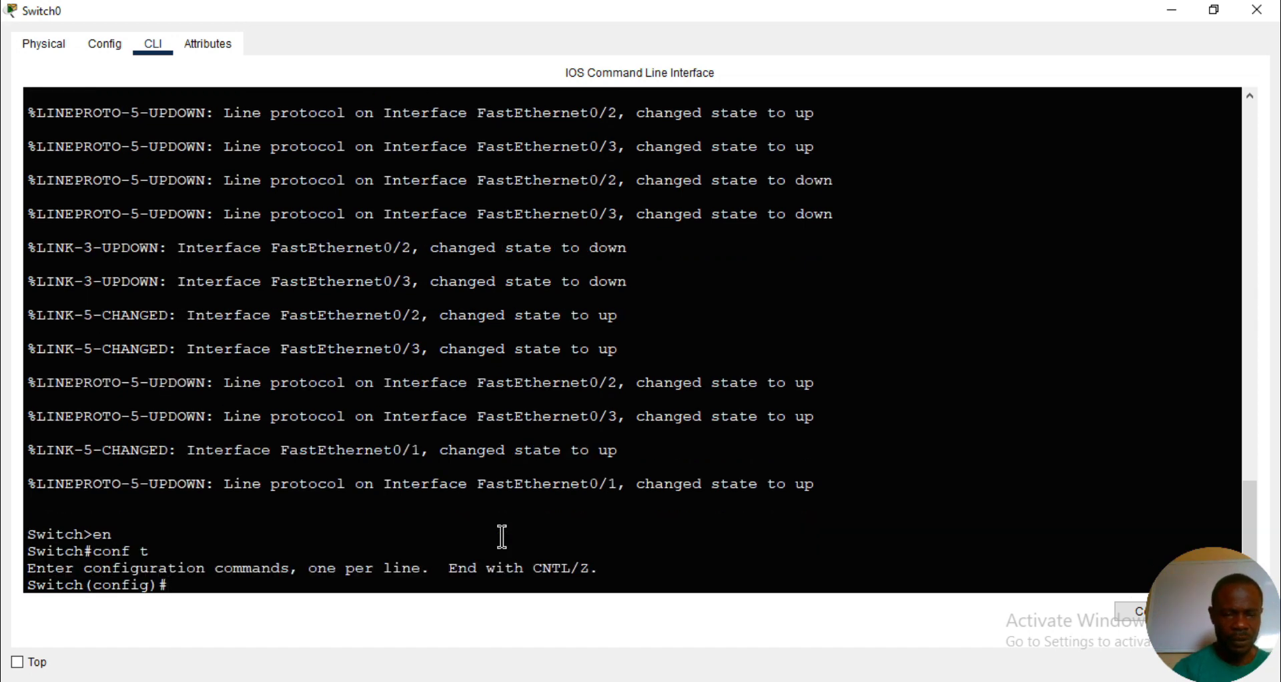
# - Set the switch's hostname to voice-data
pyautogui.write('ho')
pyautogui.press('Tab')
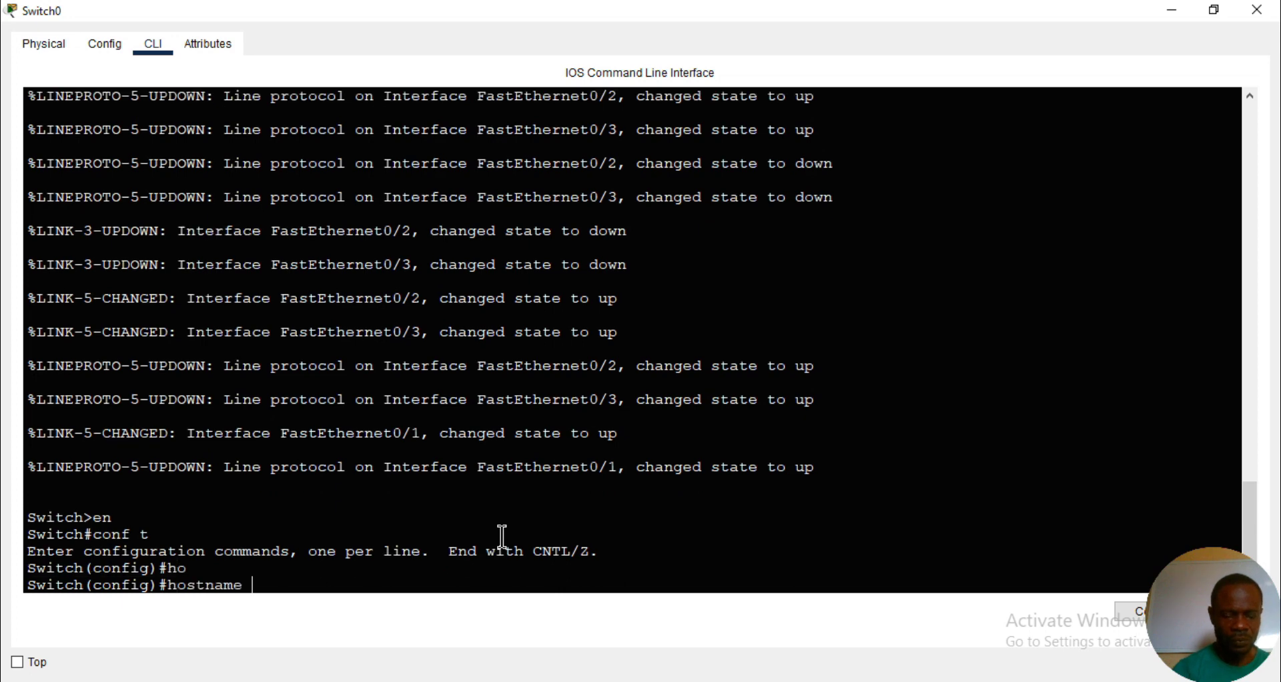
pyautogui.write('voi')
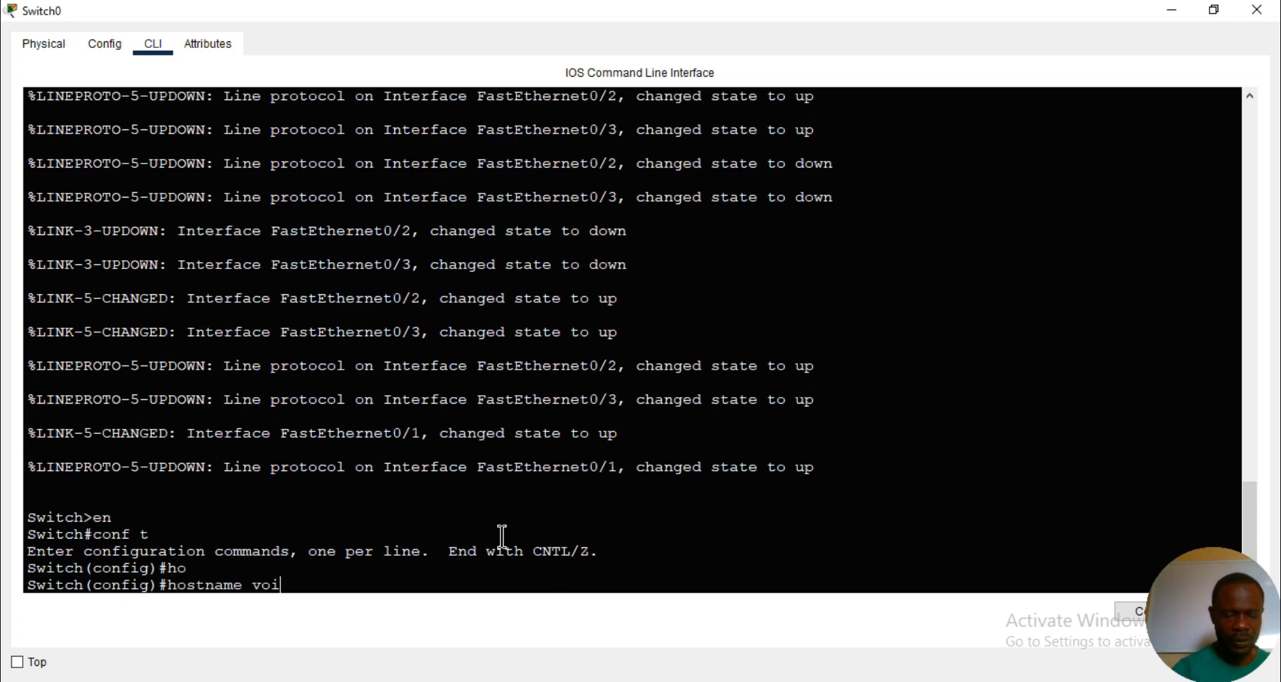
pyautogui.write('ce-data')
pyautogui.press('Return')
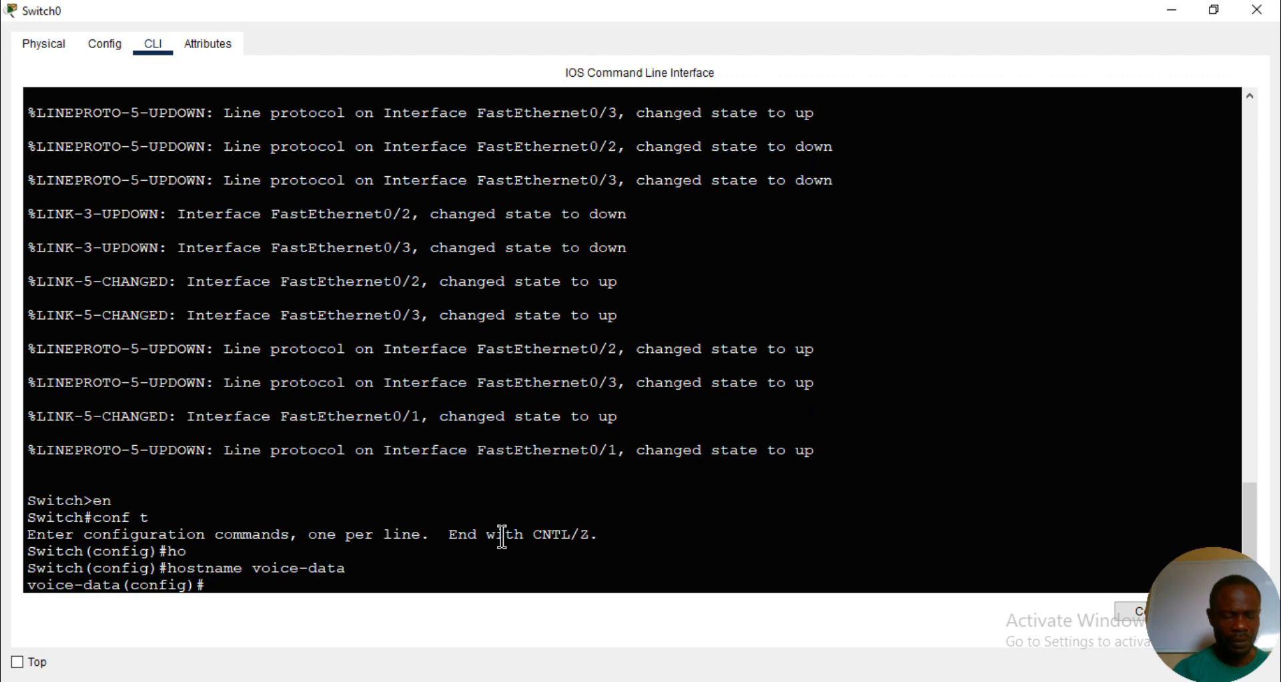
# - Create VLAN 10 on the switch, name it sales, and exit back to global configuration mode
pyautogui.write('vl')
pyautogui.press('Tab')
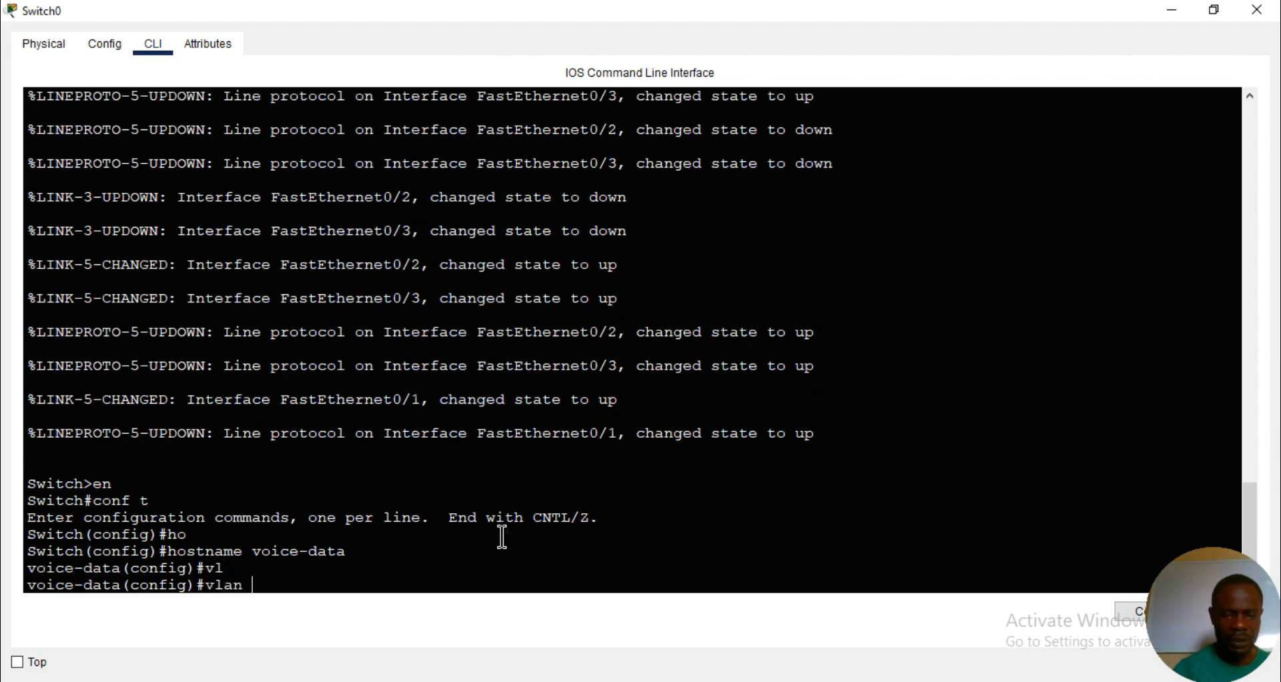
pyautogui.write('10')
pyautogui.press('Return')
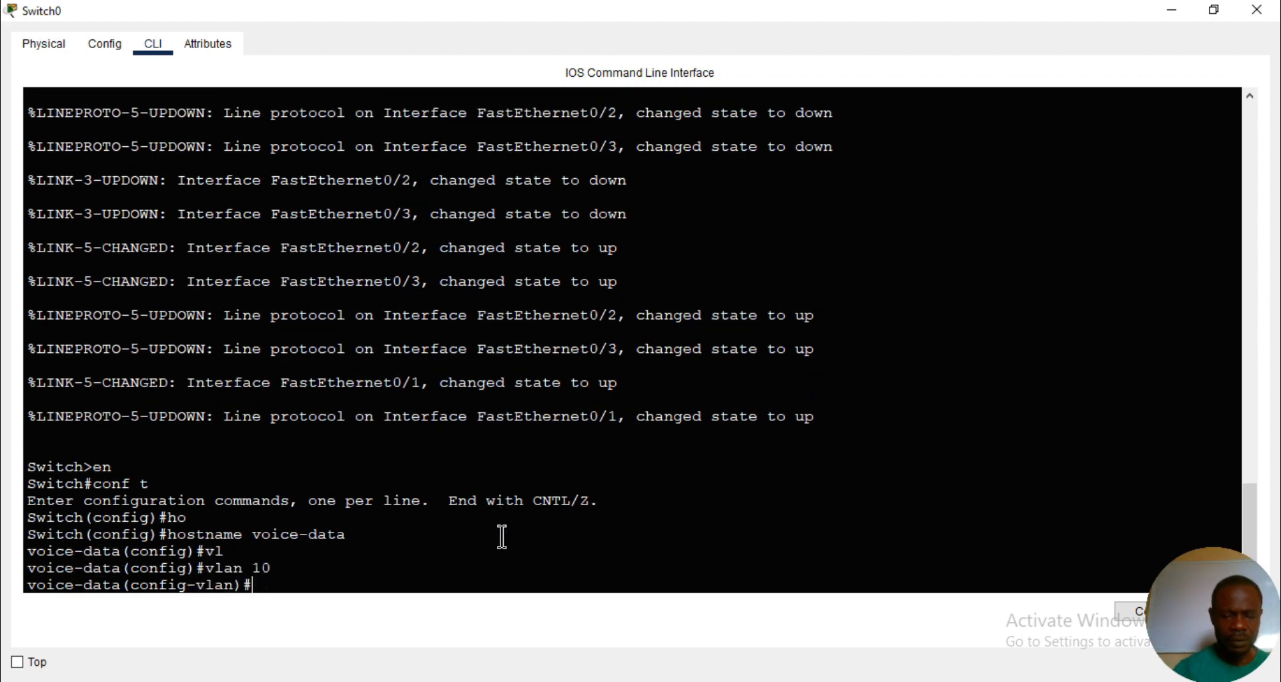
pyautogui.write('na')
pyautogui.press('Tab')
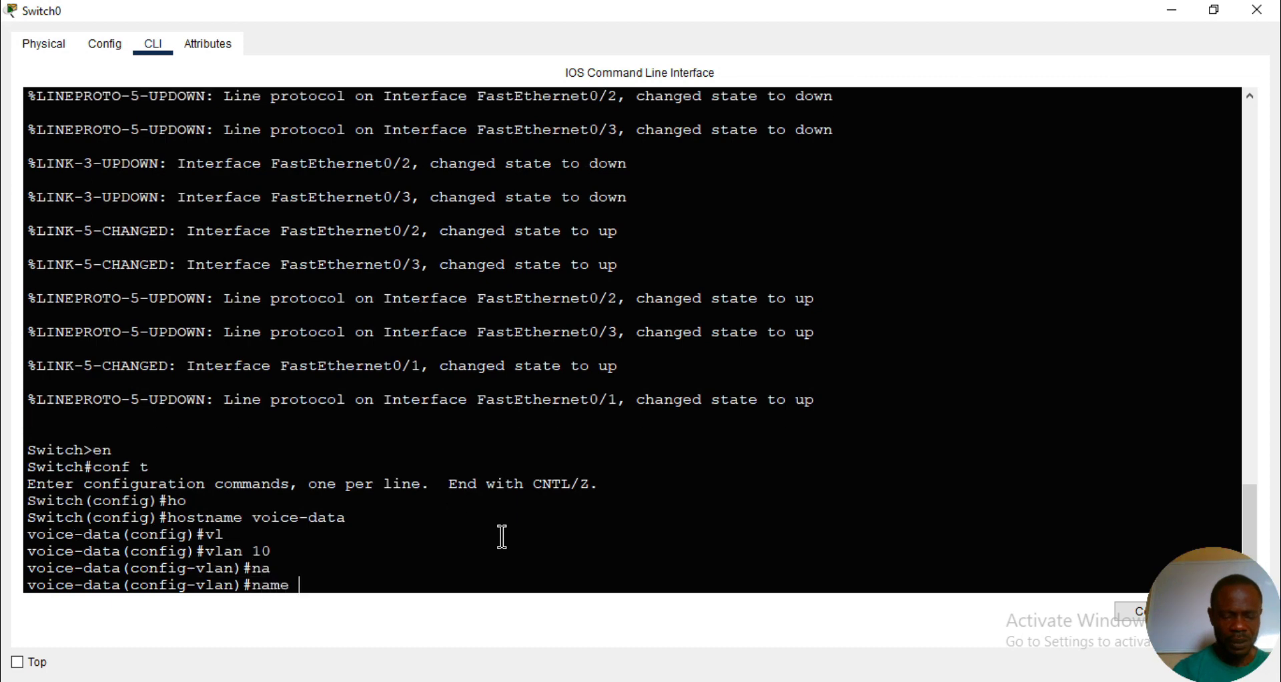
pyautogui.write('sales')
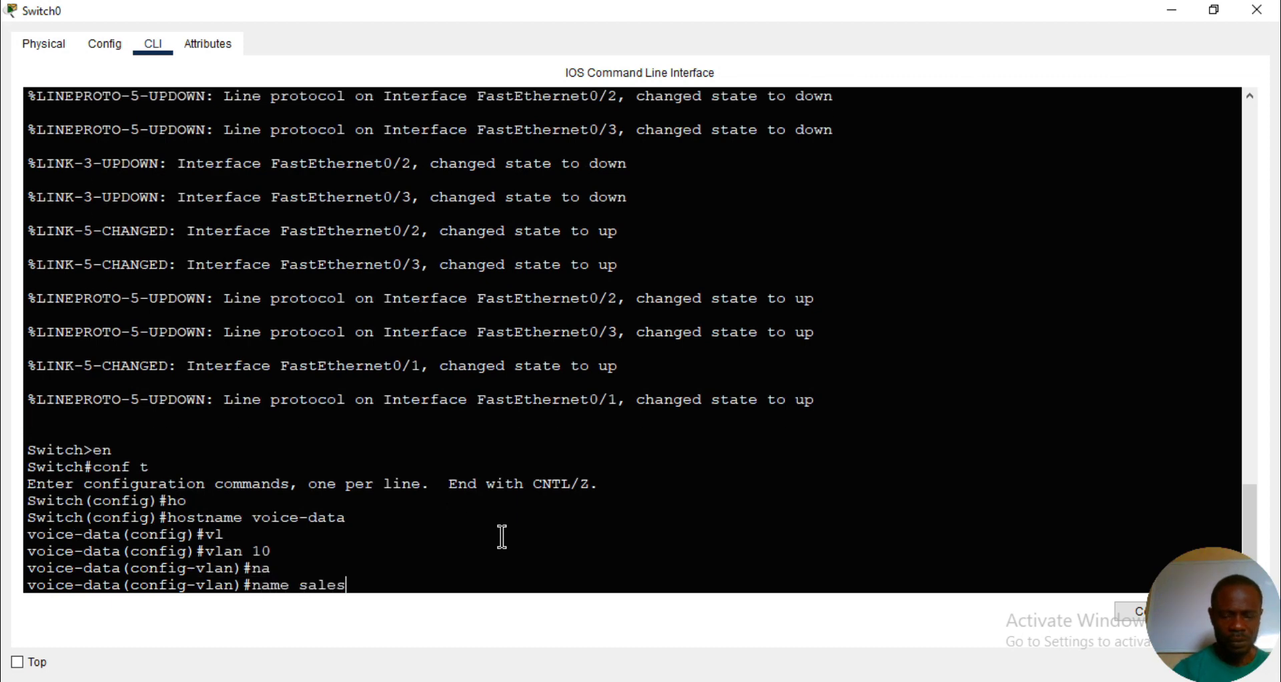
pyautogui.press('Return')
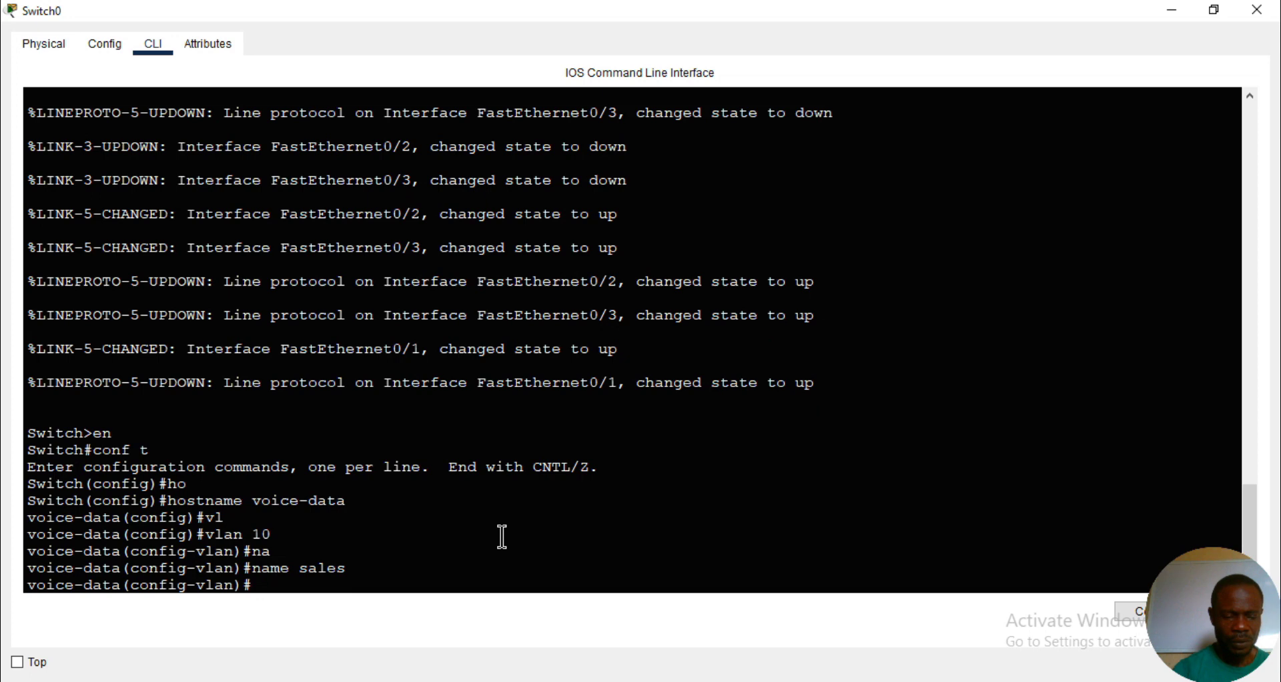
pyautogui.write('exi')
pyautogui.press('Tab')
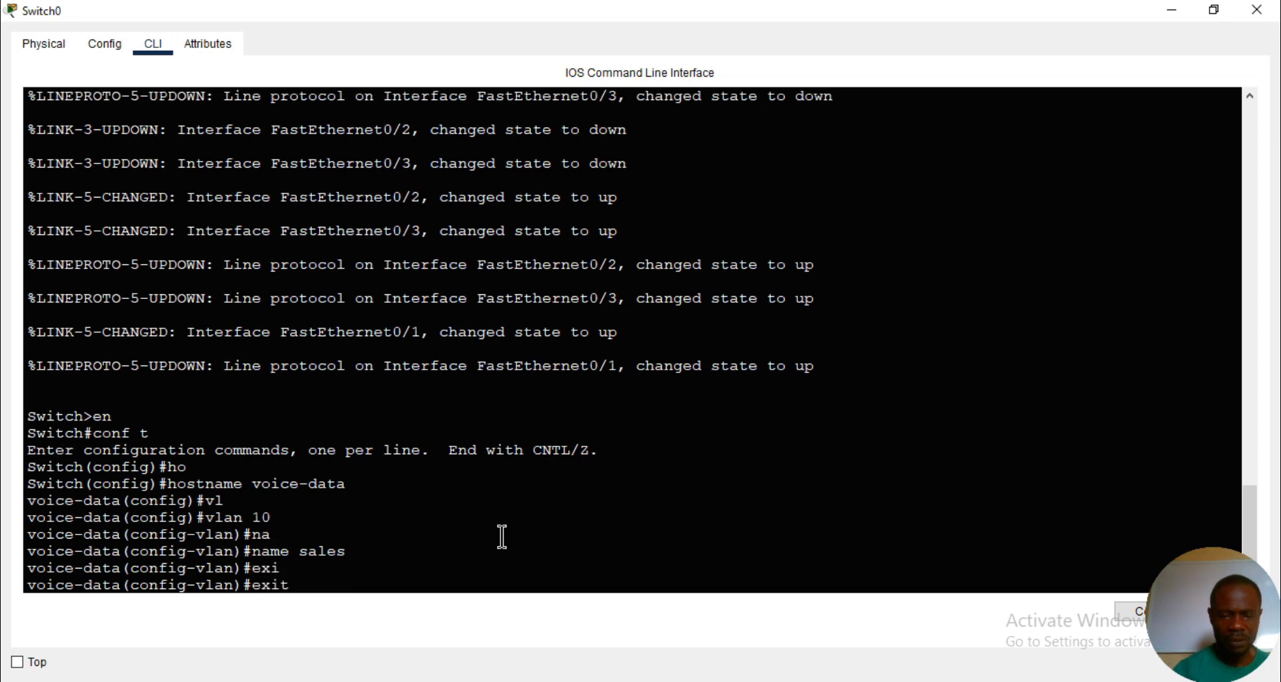
pyautogui.press('Return')
# - Create VLAN 20 on the switch, name it hr, and exit VLAN configuration mode
pyautogui.write('vl')
pyautogui.press('Tab')
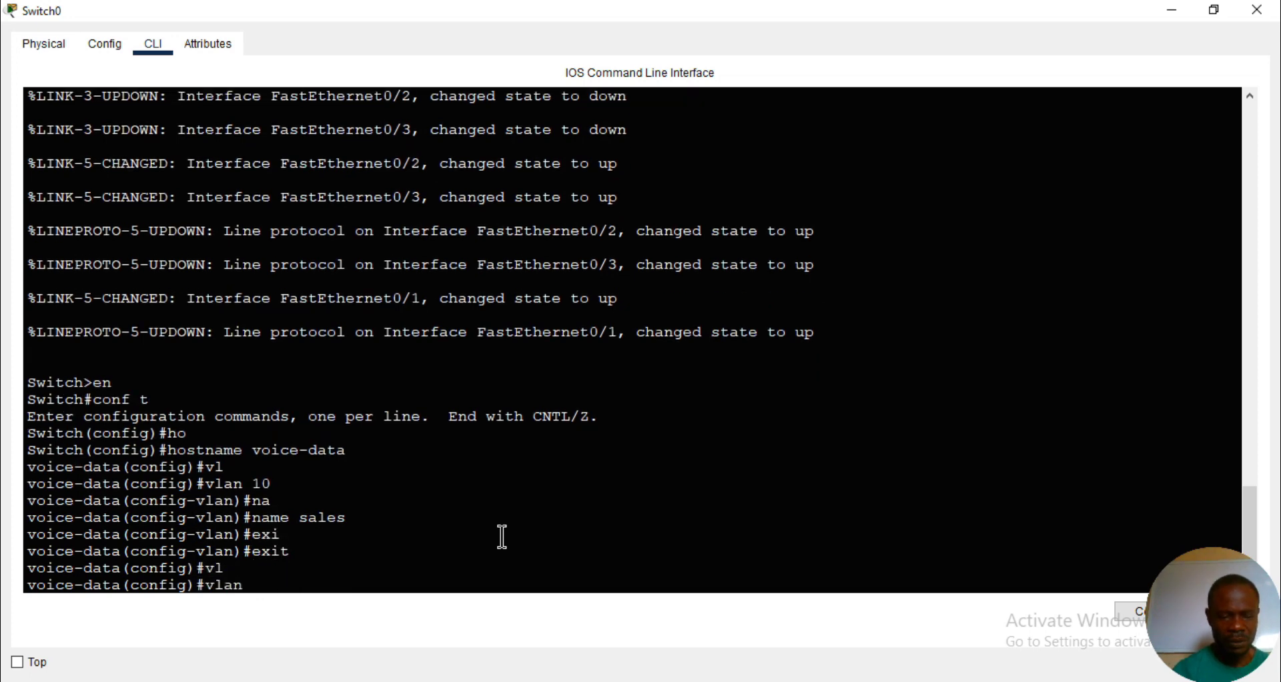
pyautogui.write('20')
pyautogui.press('Return')
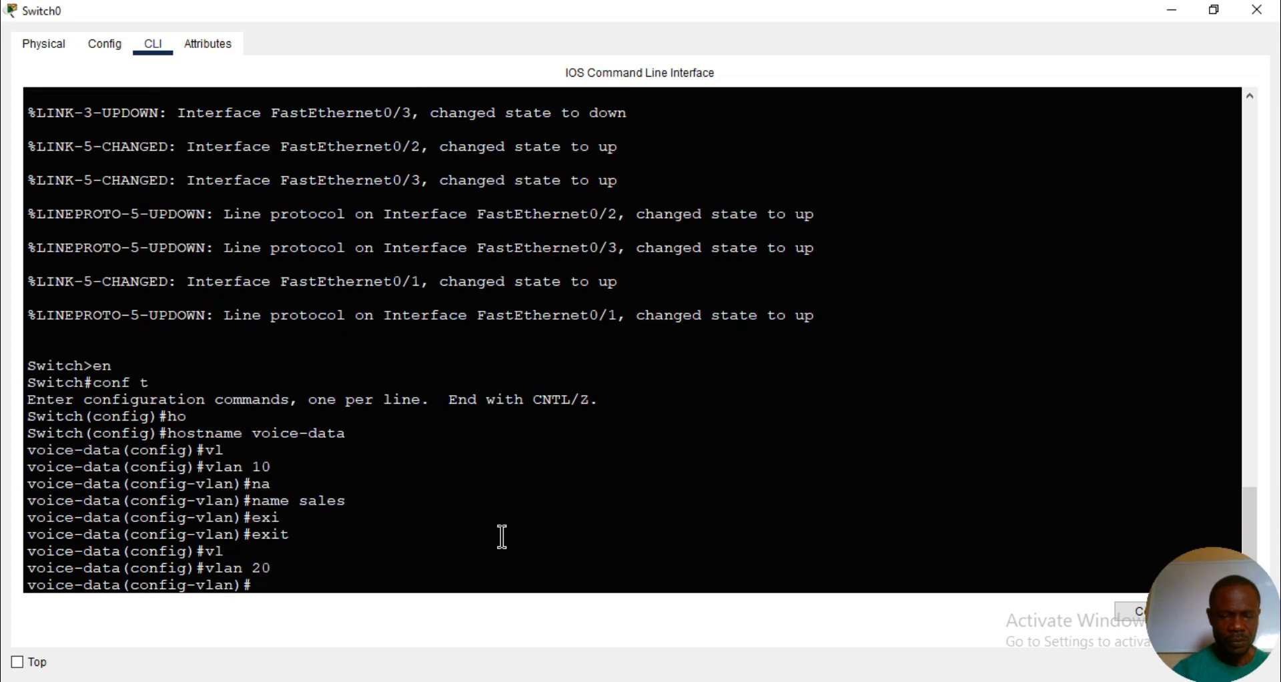
pyautogui.write('na')
pyautogui.press('Tab')
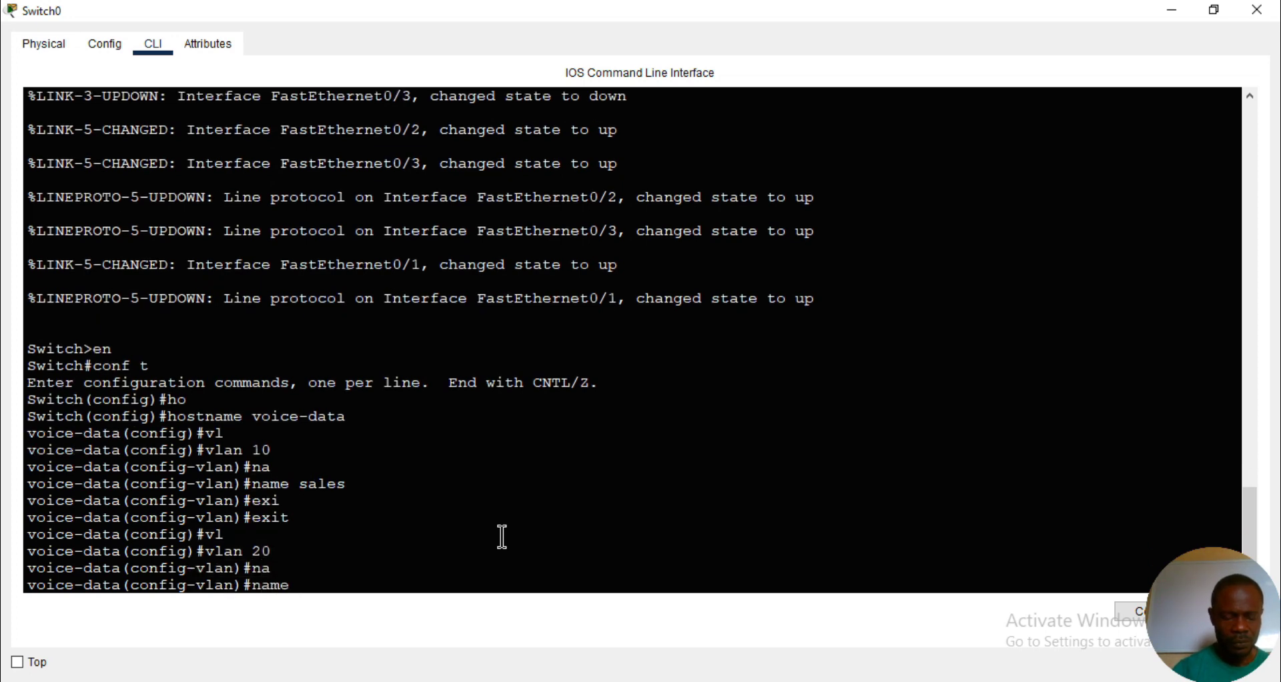
pyautogui.write('hr')
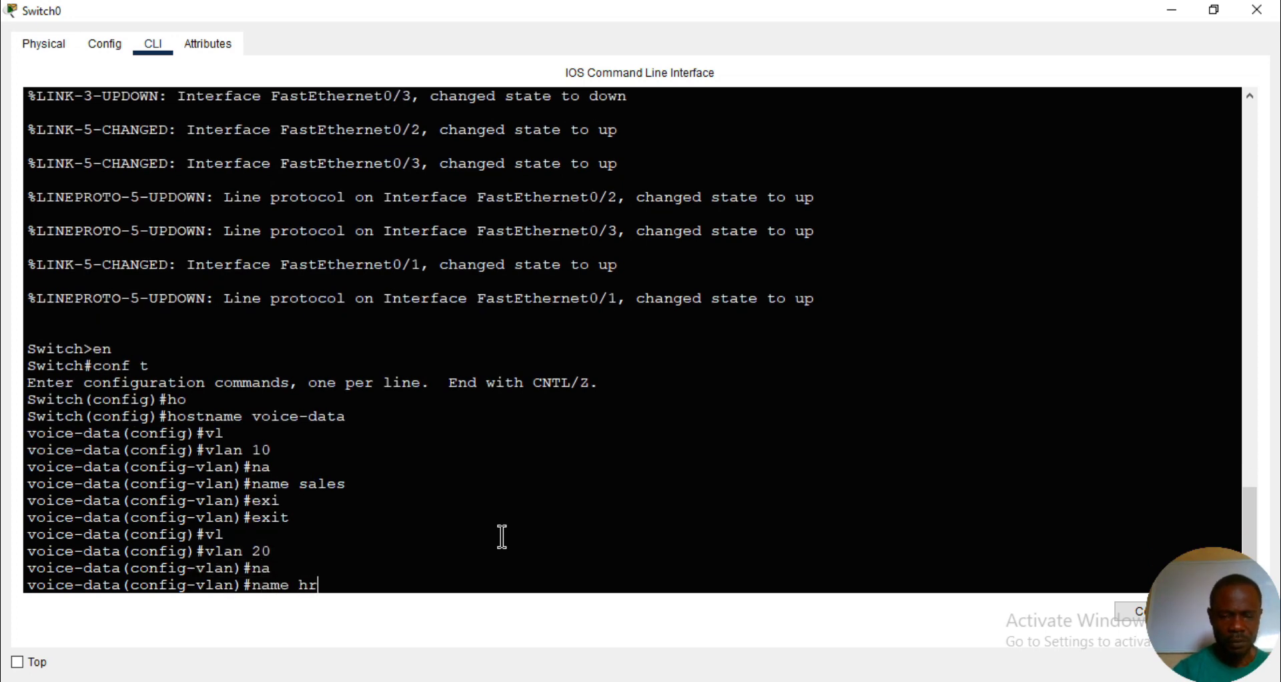
pyautogui.press('Return')
pyautogui.write('exi')
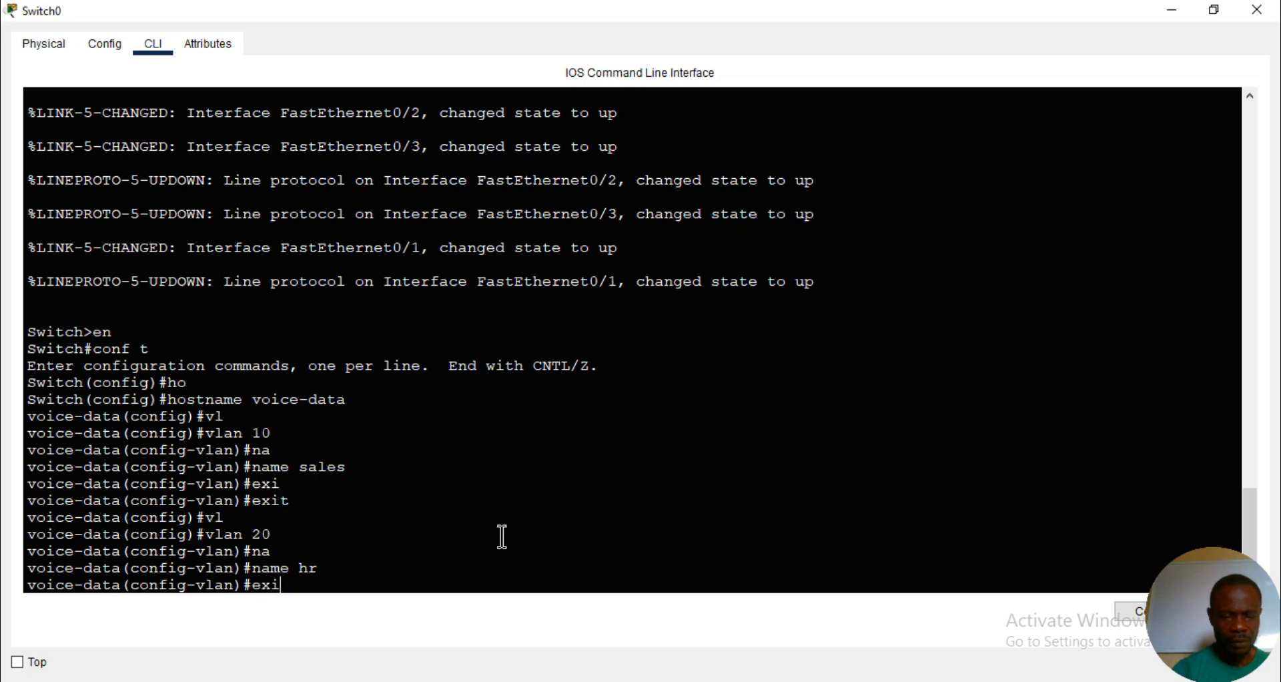
pyautogui.press('Tab')
pyautogui.press('Return')
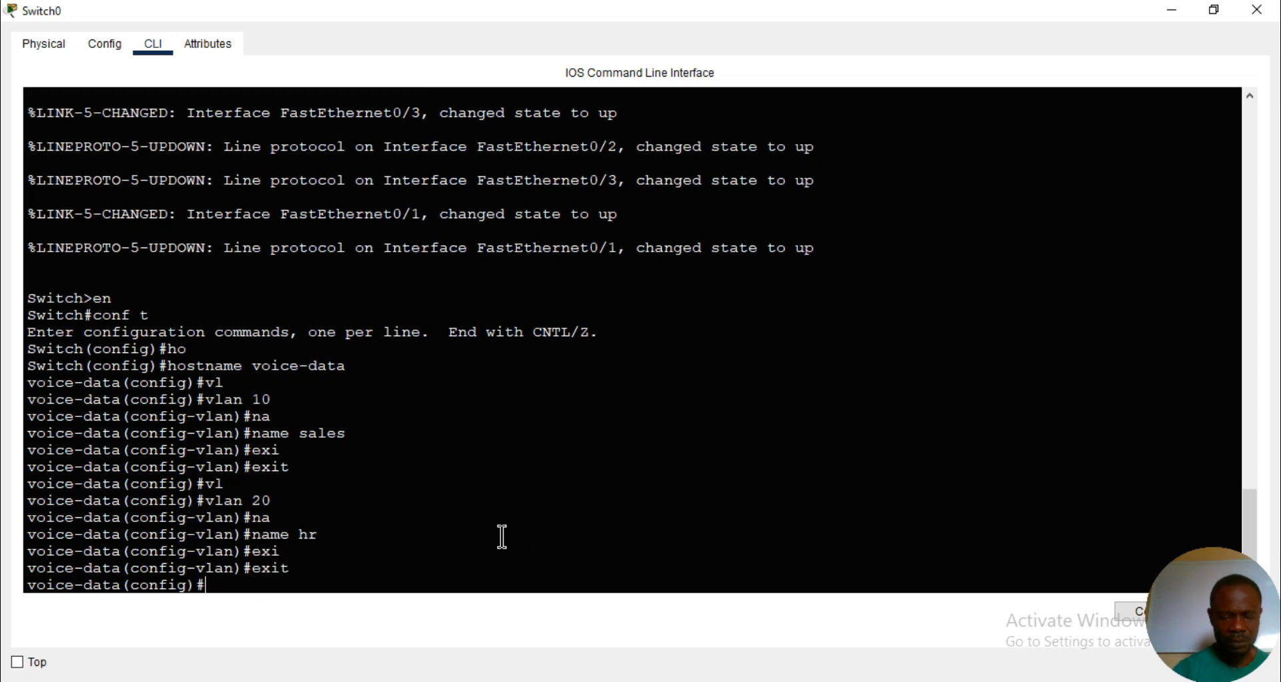
# - Create VLAN 30 on the switch, name it voice, and return to privileged mode
pyautogui.write('vl')
pyautogui.press('Tab')
pyautogui.write('30')
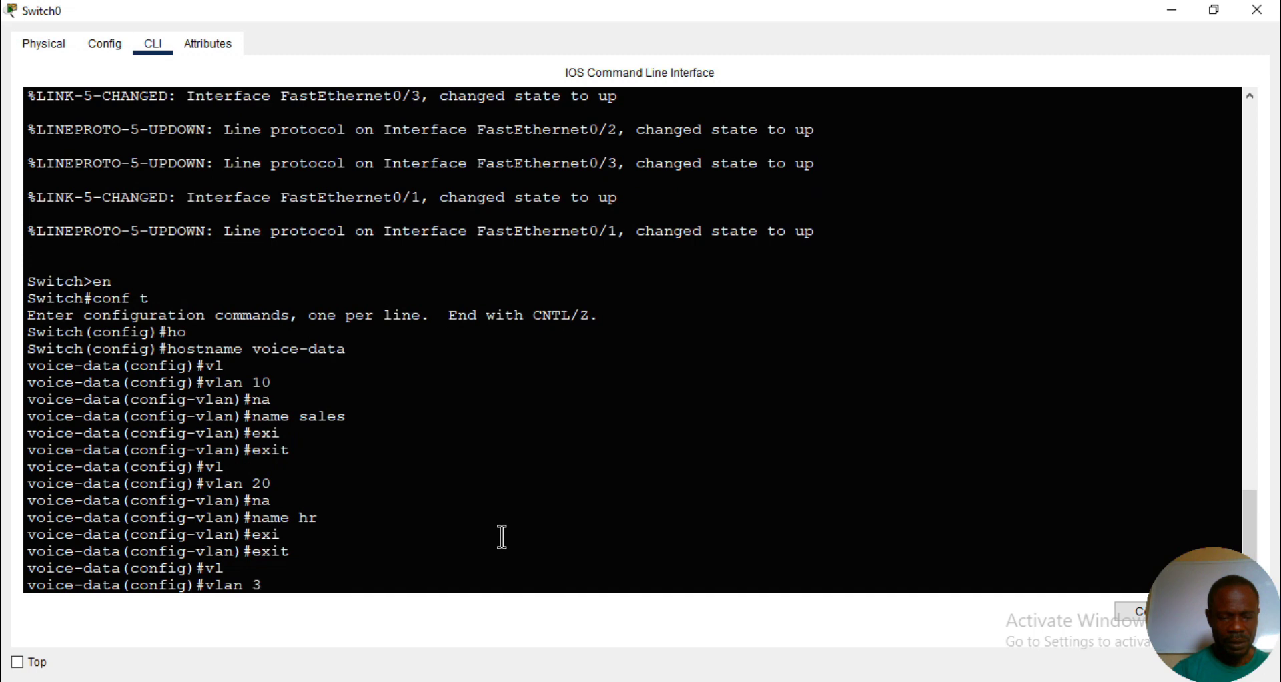
pyautogui.press('Return')
pyautogui.write('na')
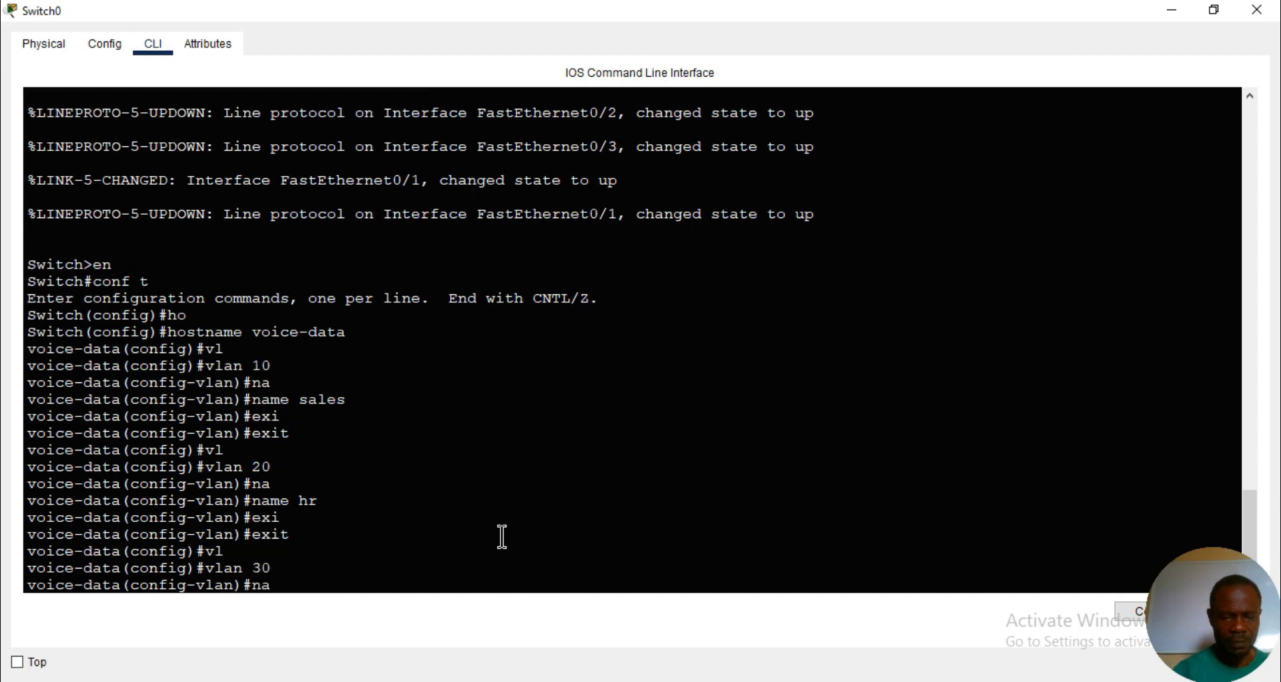
pyautogui.press('Tab')
pyautogui.write('voi')
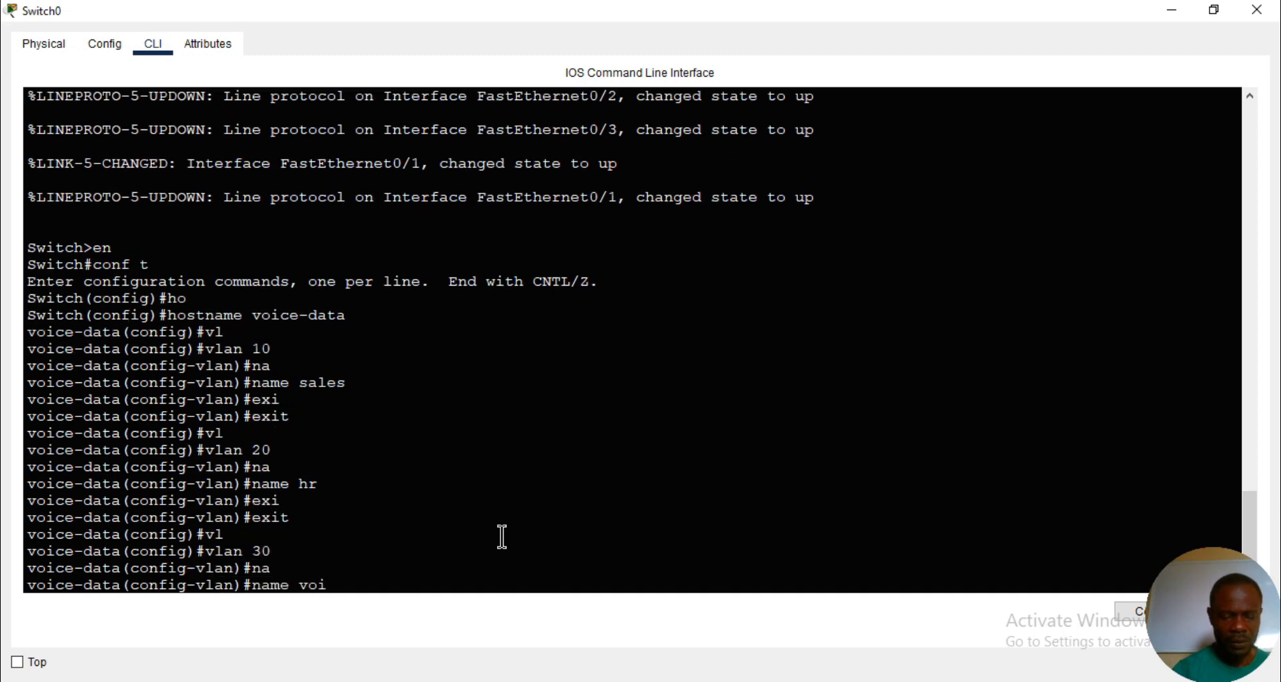
pyautogui.write('ce')
pyautogui.press('Return')
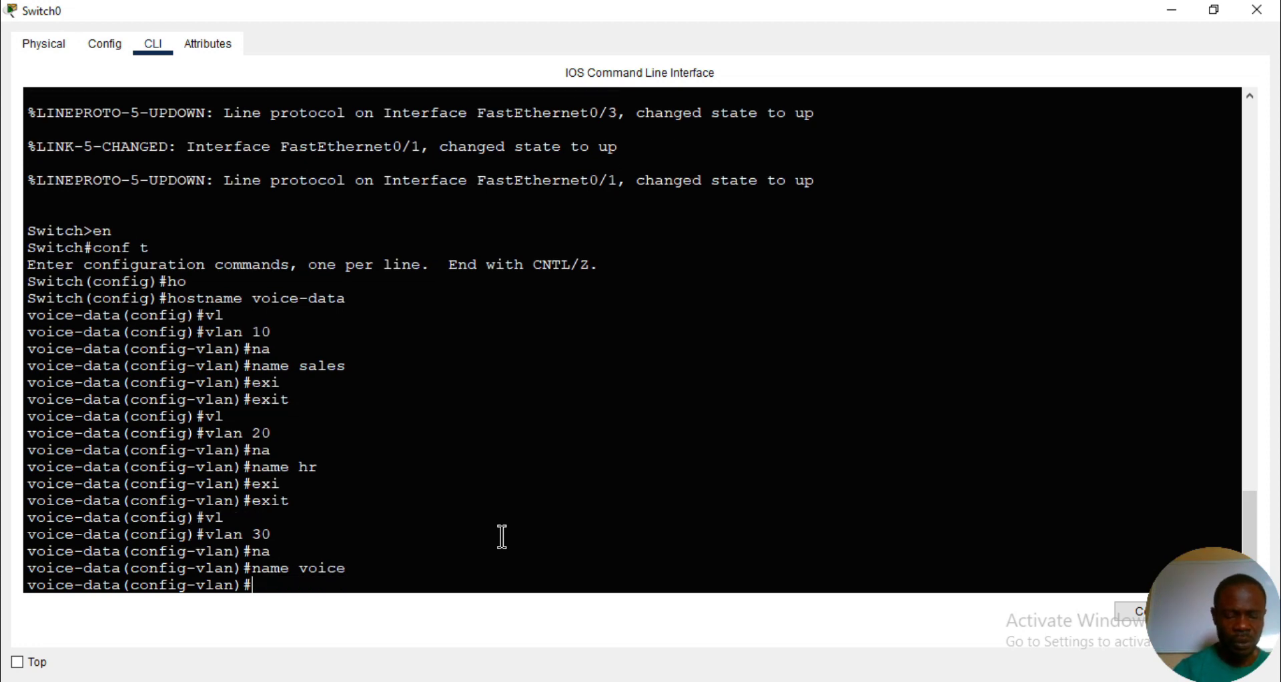
pyautogui.hotkey('ctrl', 'z')
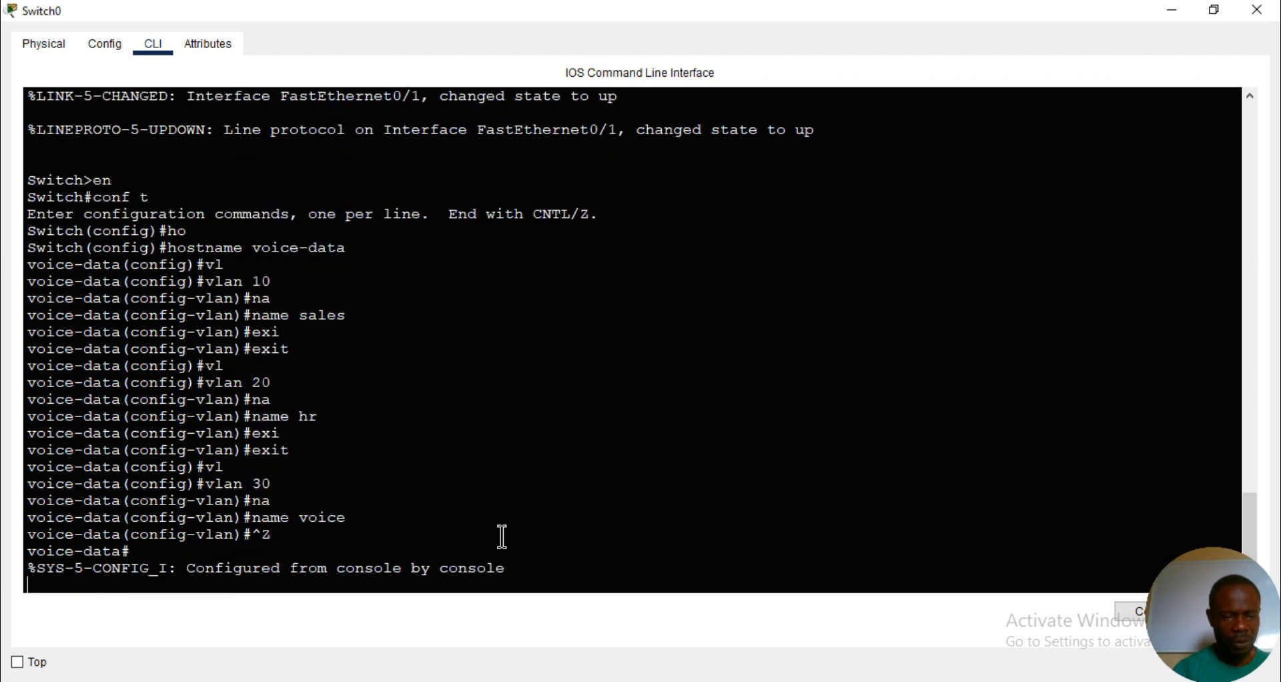
pyautogui.press('Return')
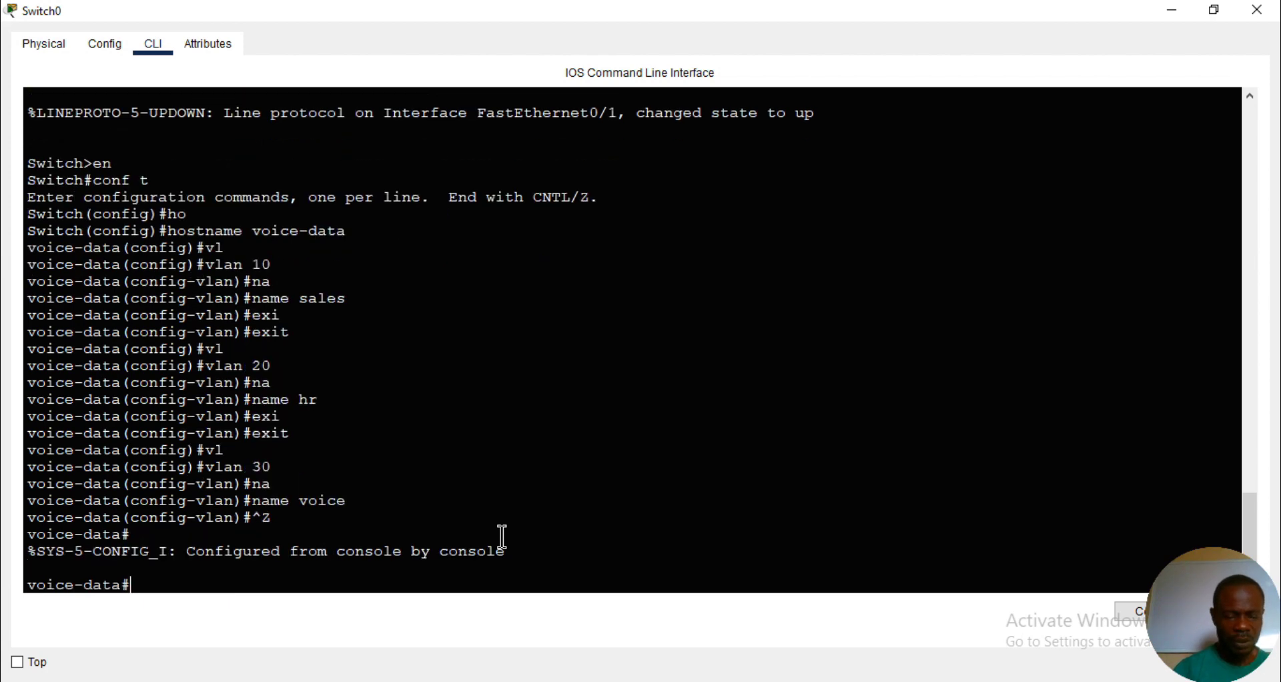
# - Display the switch's VLAN table, check the sales, hr and voice entries, and quit the listing
pyautogui.write('sh vl')
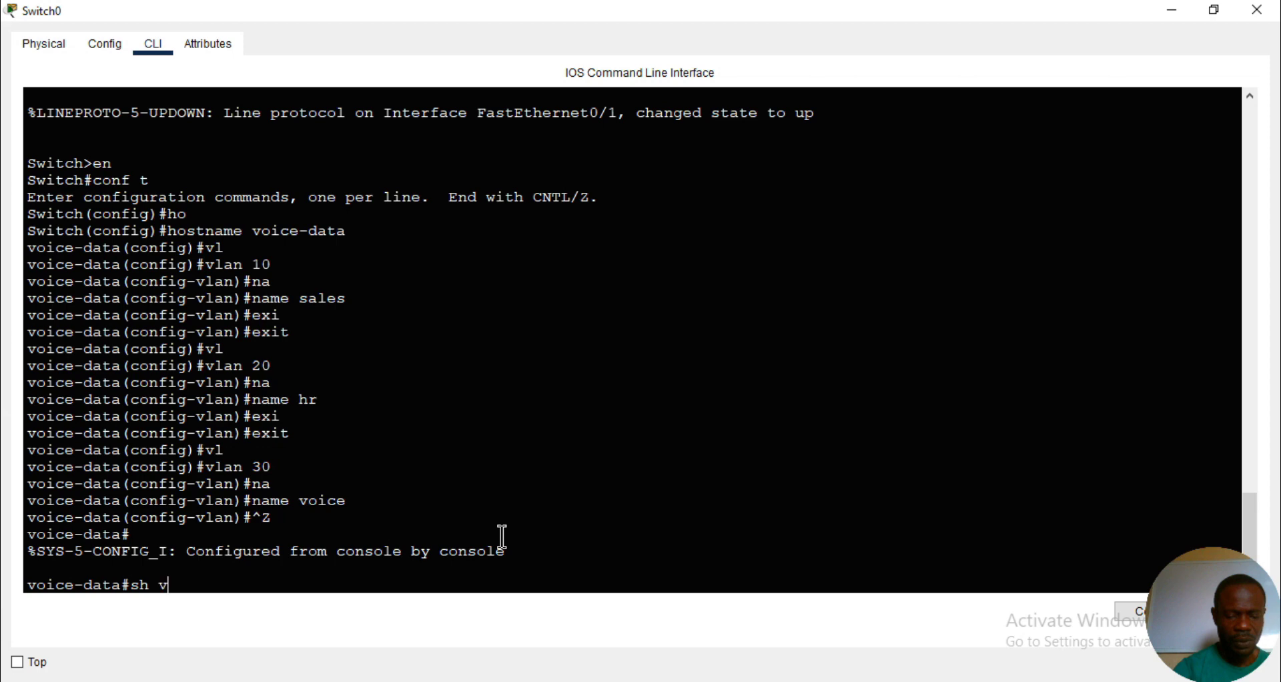
pyautogui.press('Tab')
pyautogui.press('Return')
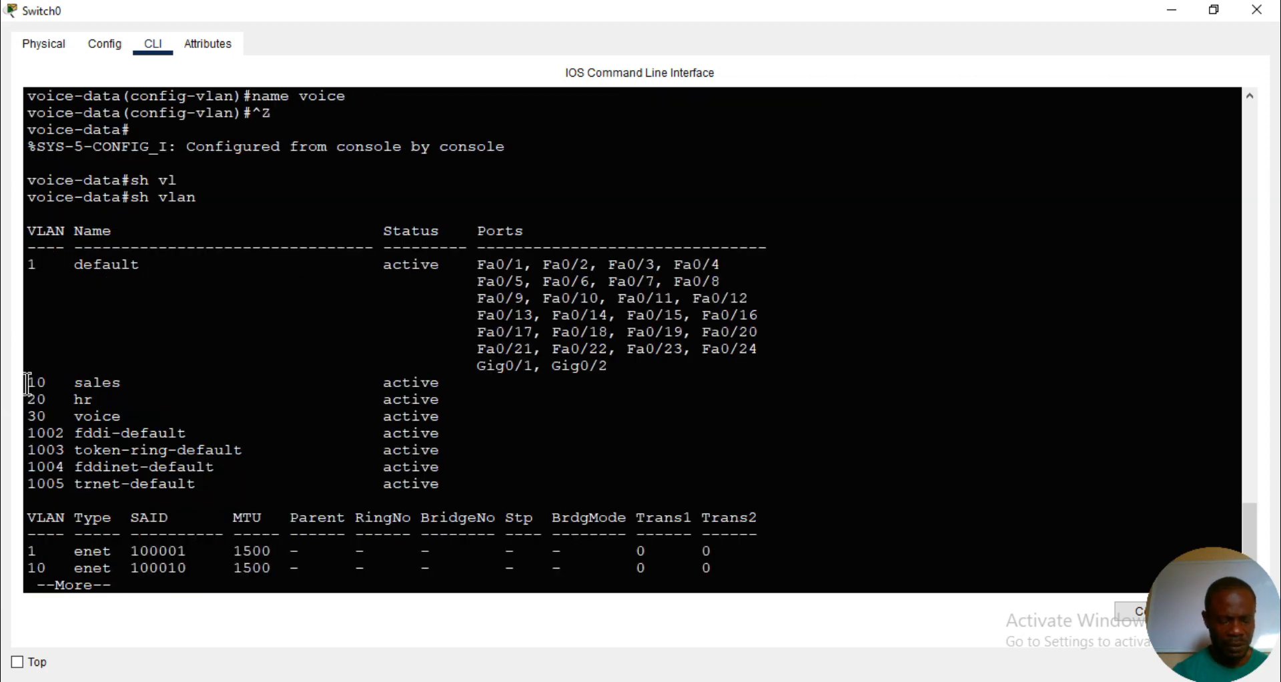
pyautogui.moveTo(27, 384); pyautogui.dragTo(127, 415)
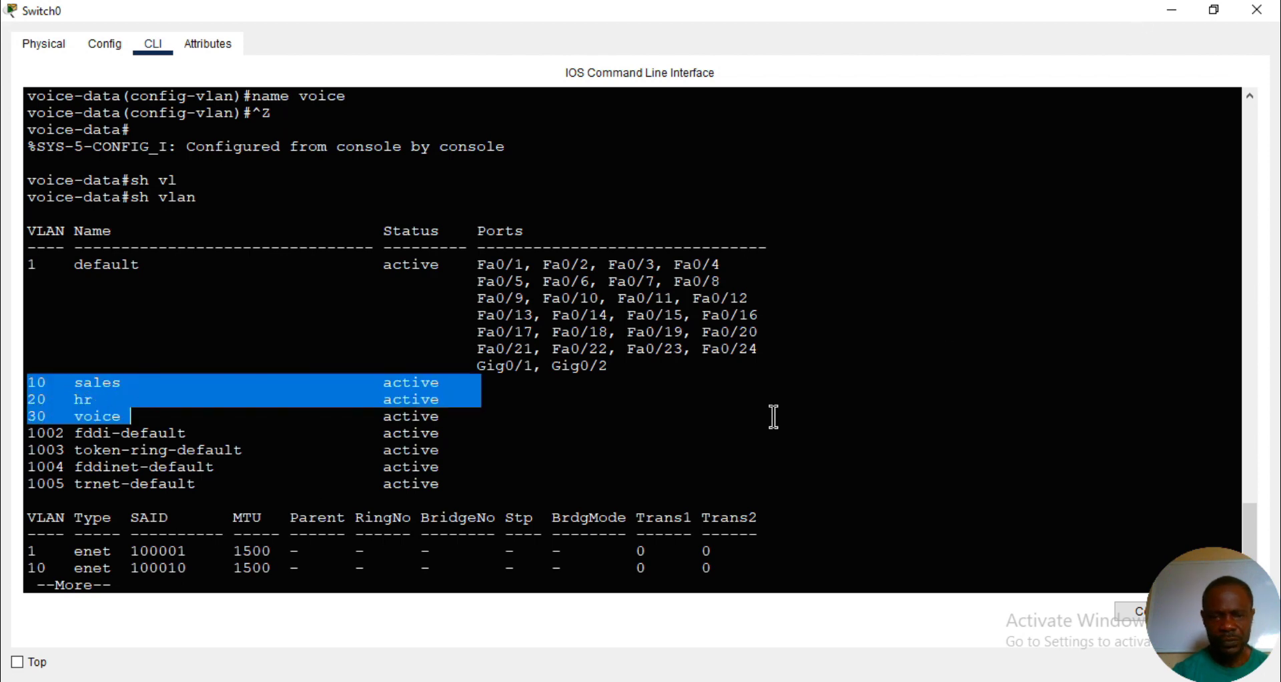
pyautogui.click(736, 422)
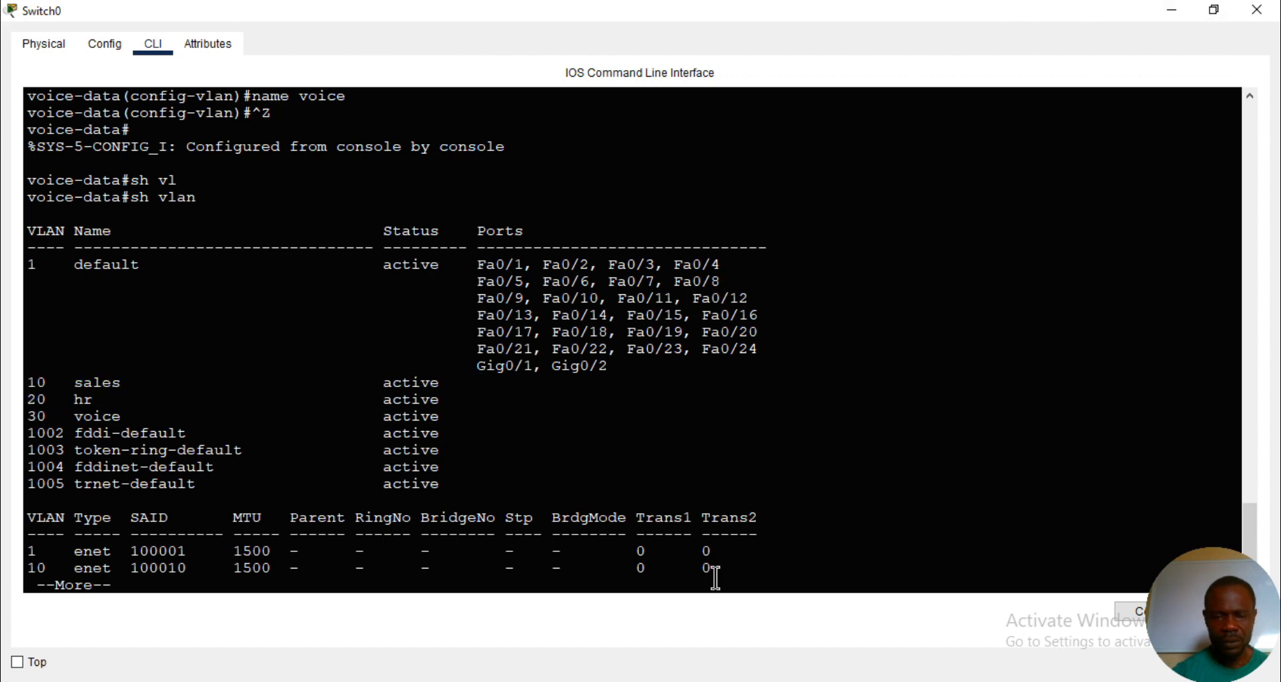
pyautogui.write('q')
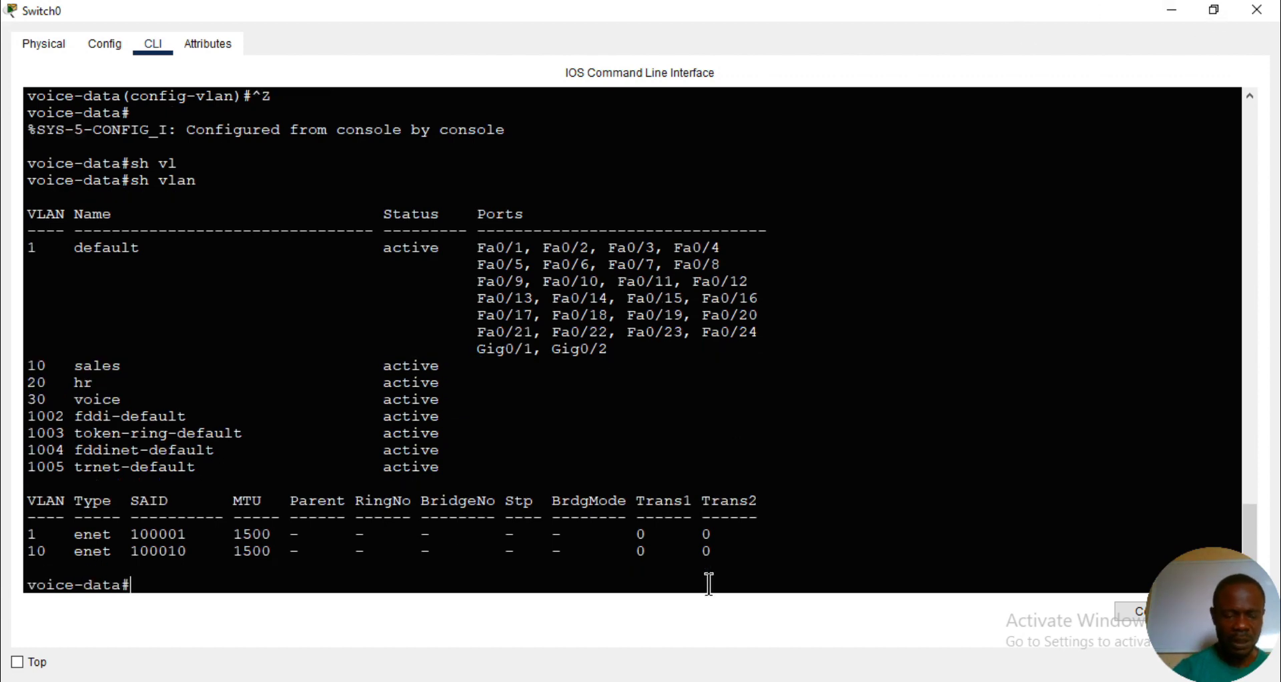
pyautogui.write('conf t')
# - Enter global configuration mode on the switch, check the IP phones' switch ports in the topology, and return to the switch's command line
pyautogui.press('Return')
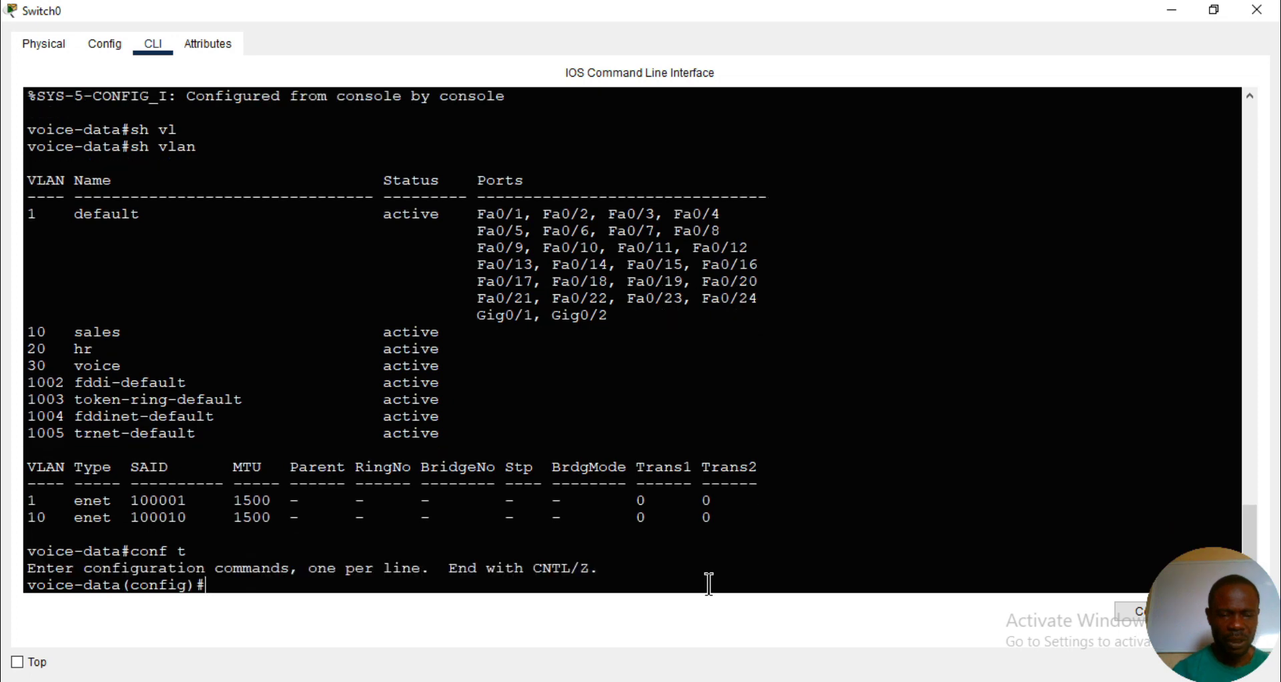
pyautogui.click(1169, 10)
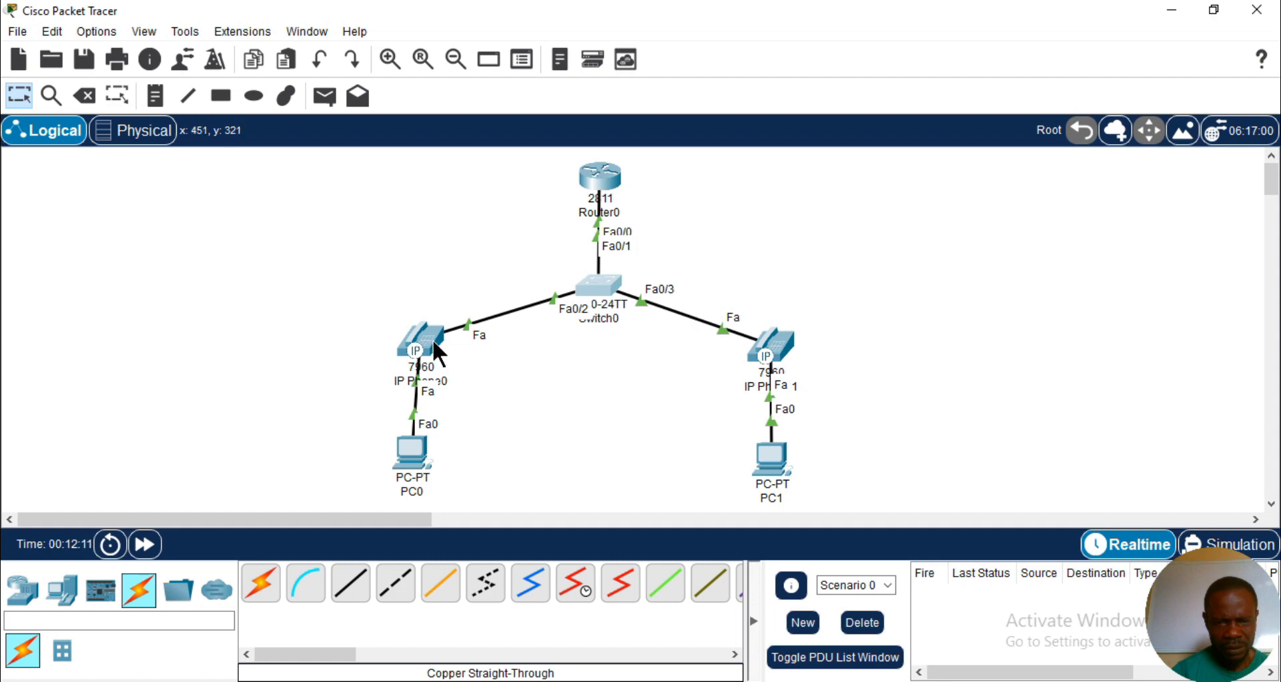
pyautogui.moveTo(569, 681)
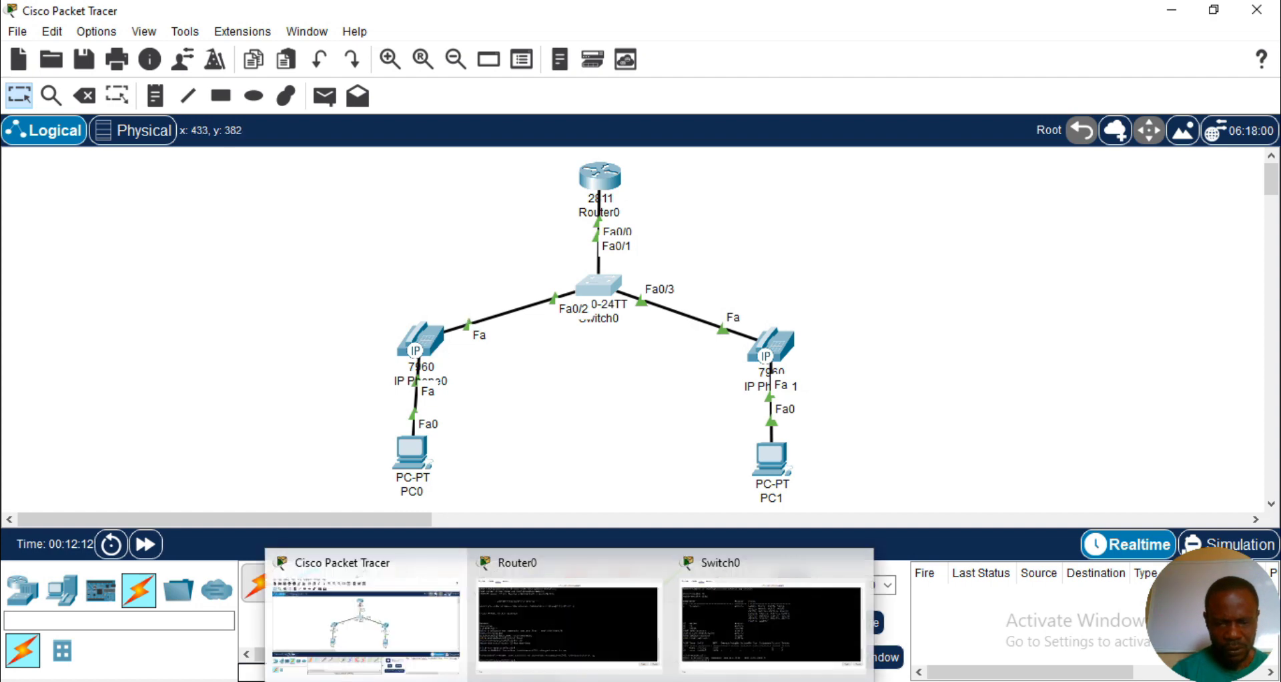
pyautogui.click(753, 631)
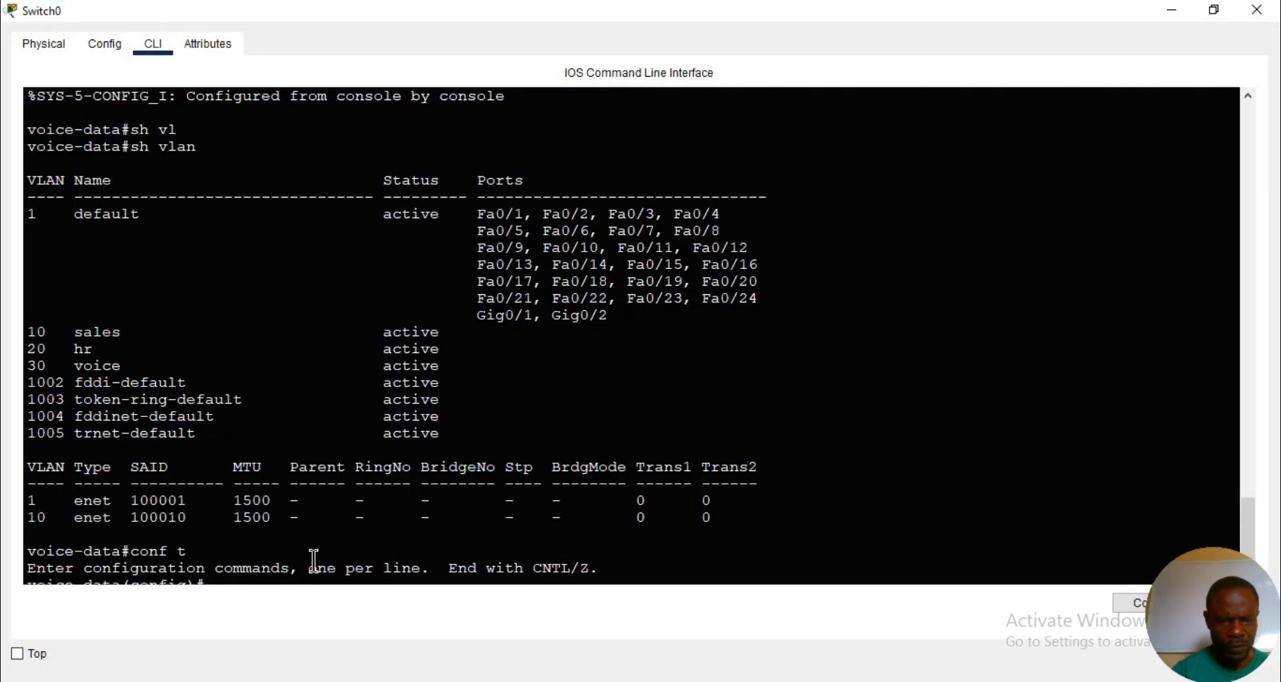
pyautogui.press('Return')
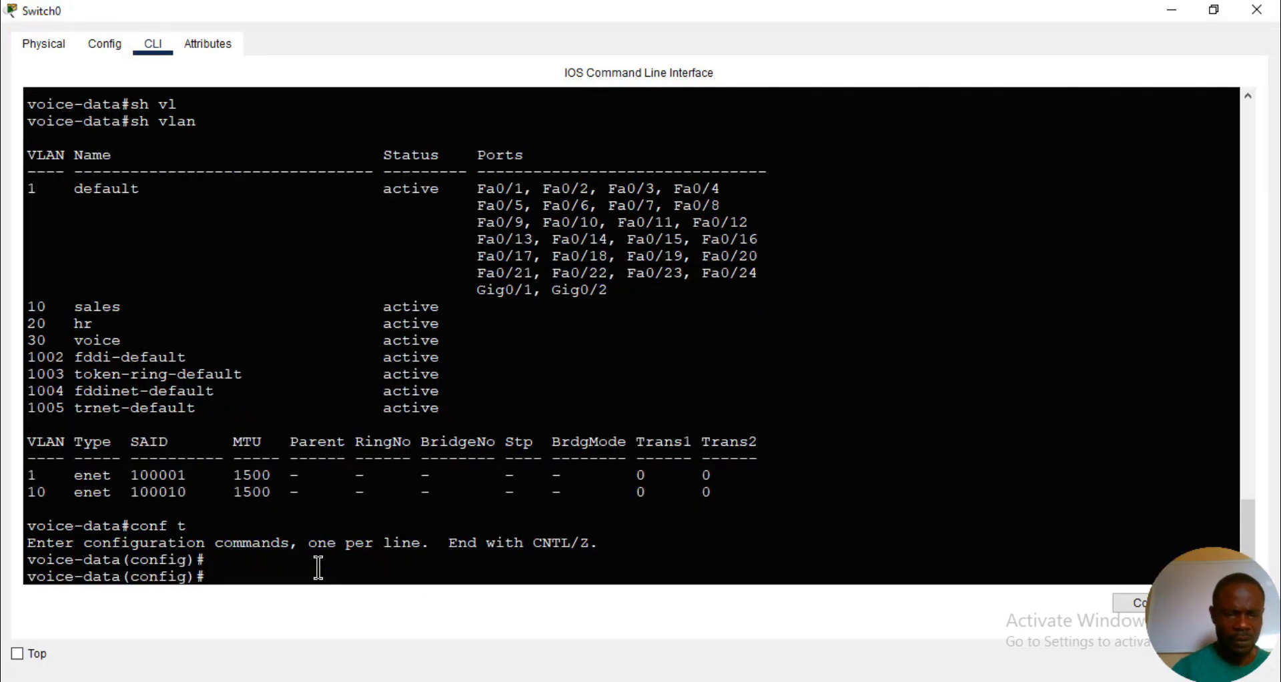
# - Enter interface f0/2 on the switch and set its switchport mode to access
pyautogui.write('int f0')
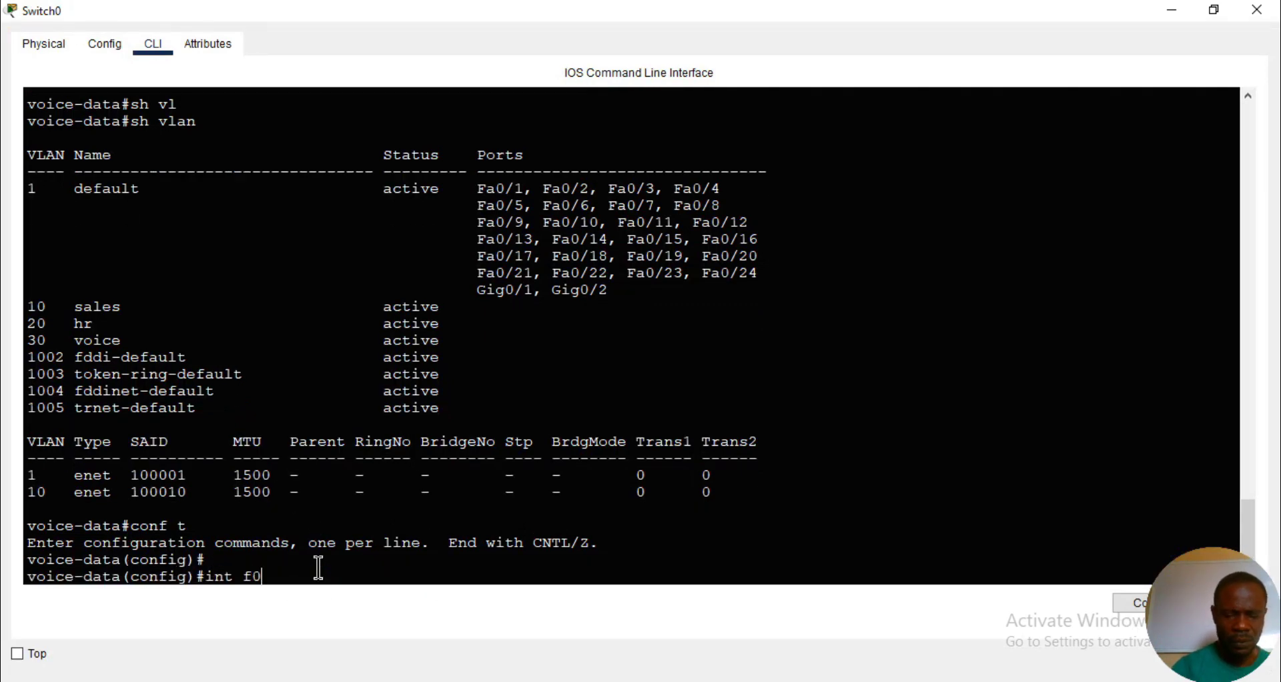
pyautogui.write('/2')
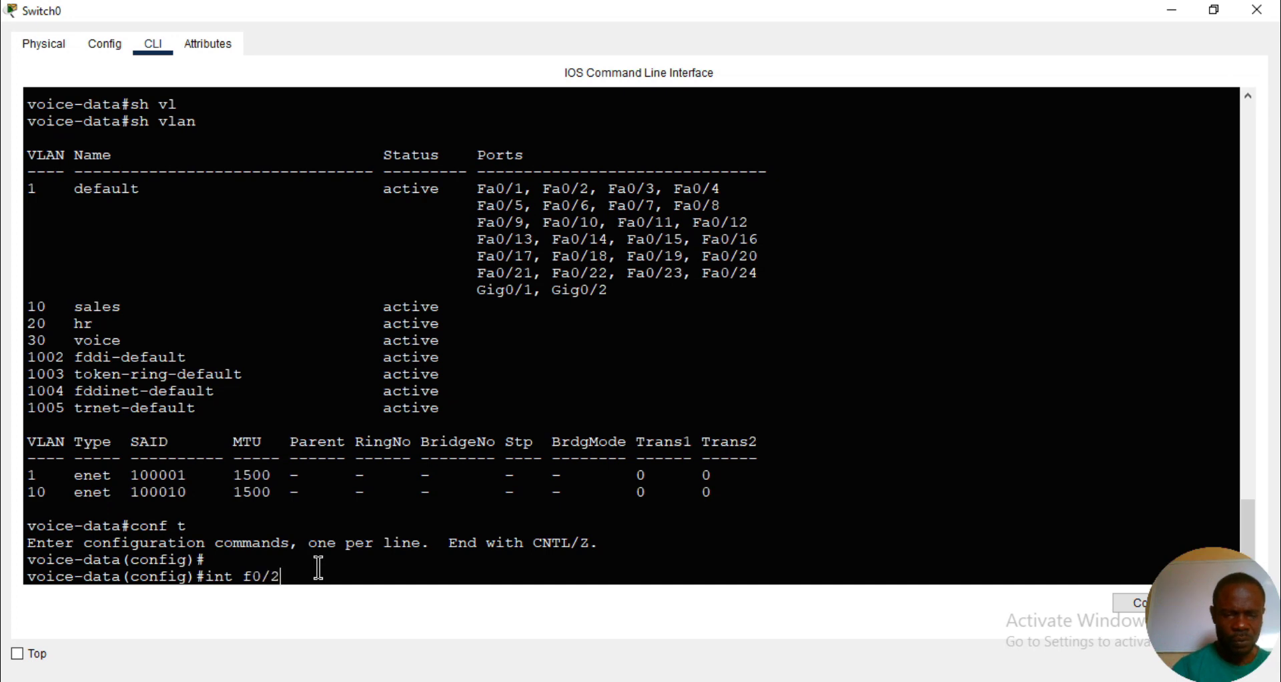
pyautogui.press('Return')
pyautogui.write('sw')
pyautogui.press('Tab')
pyautogui.write('m')
pyautogui.press('Tab')
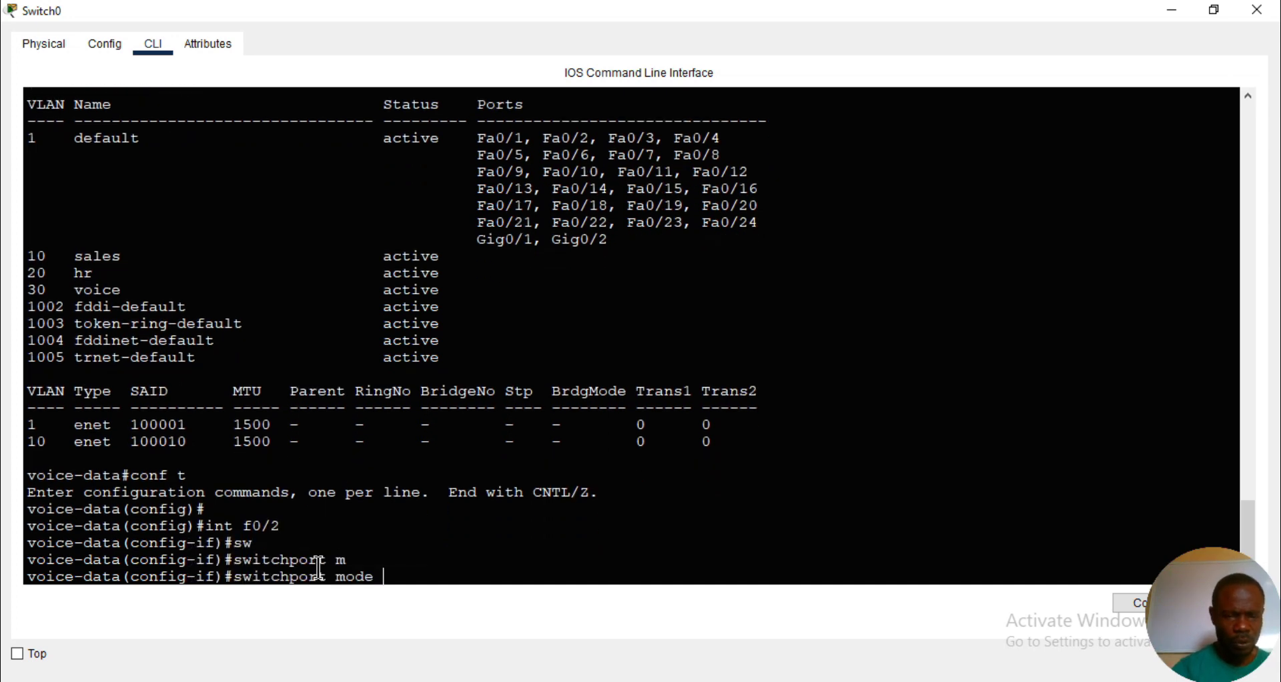
pyautogui.write('a')
pyautogui.press('Tab')
pyautogui.press('Return')
# - Assign access VLAN 10 to switch interface f0/2
pyautogui.write('sw')
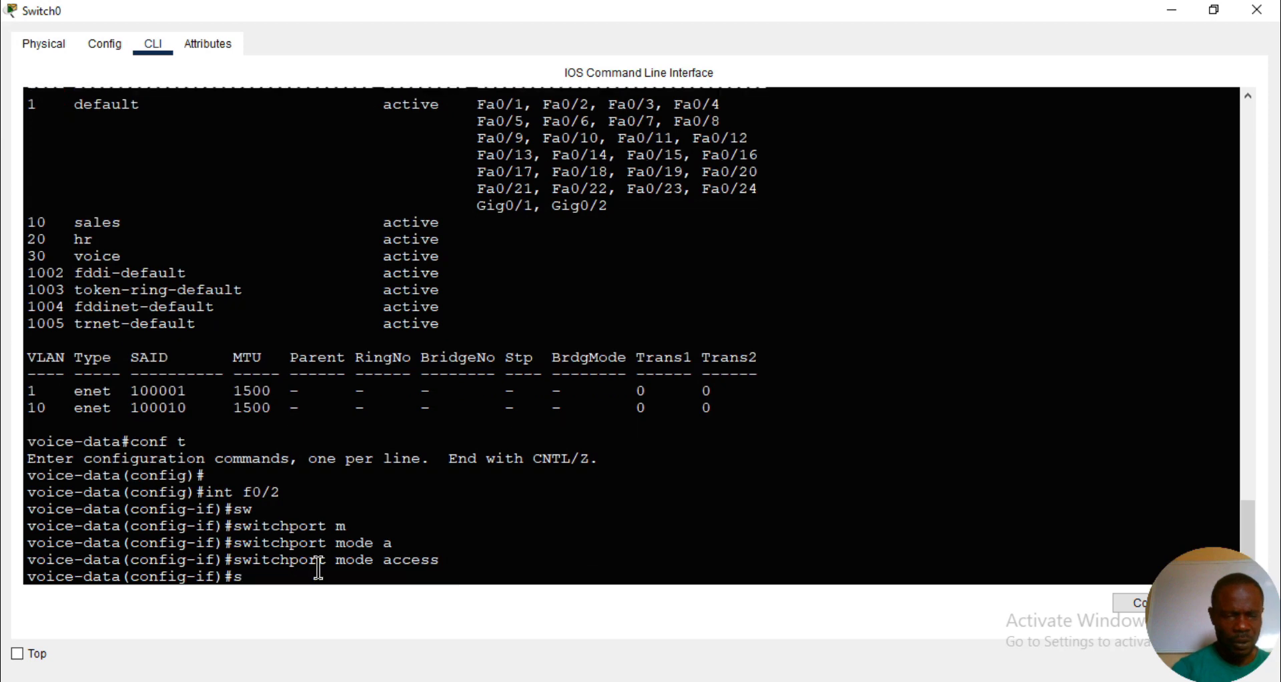
pyautogui.press('Tab')
pyautogui.write('a')
pyautogui.press('Tab')
pyautogui.write('vl')
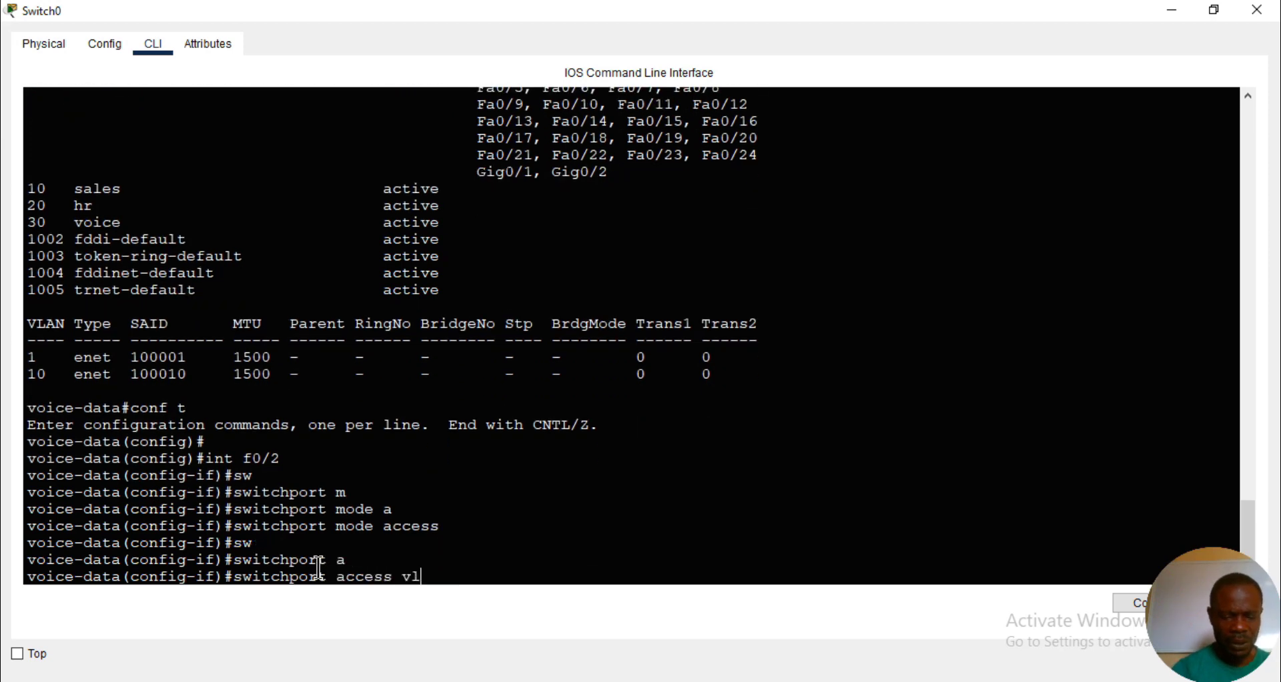
pyautogui.press('Tab')
pyautogui.write('10')
pyautogui.press('Return')
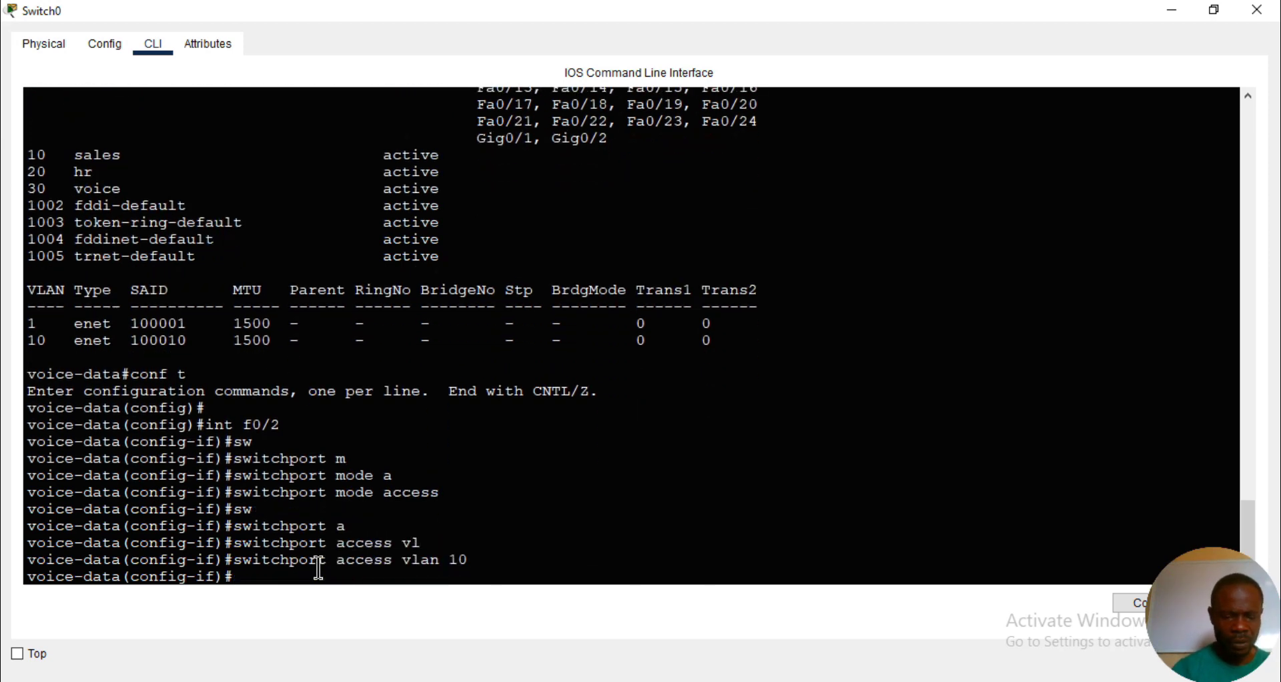
# - Assign voice VLAN 30 to switch interface f0/2 and exit interface configuration mode
pyautogui.write('sw')
pyautogui.press('Tab')
pyautogui.write('v')
pyautogui.press('Tab')
pyautogui.write('v')
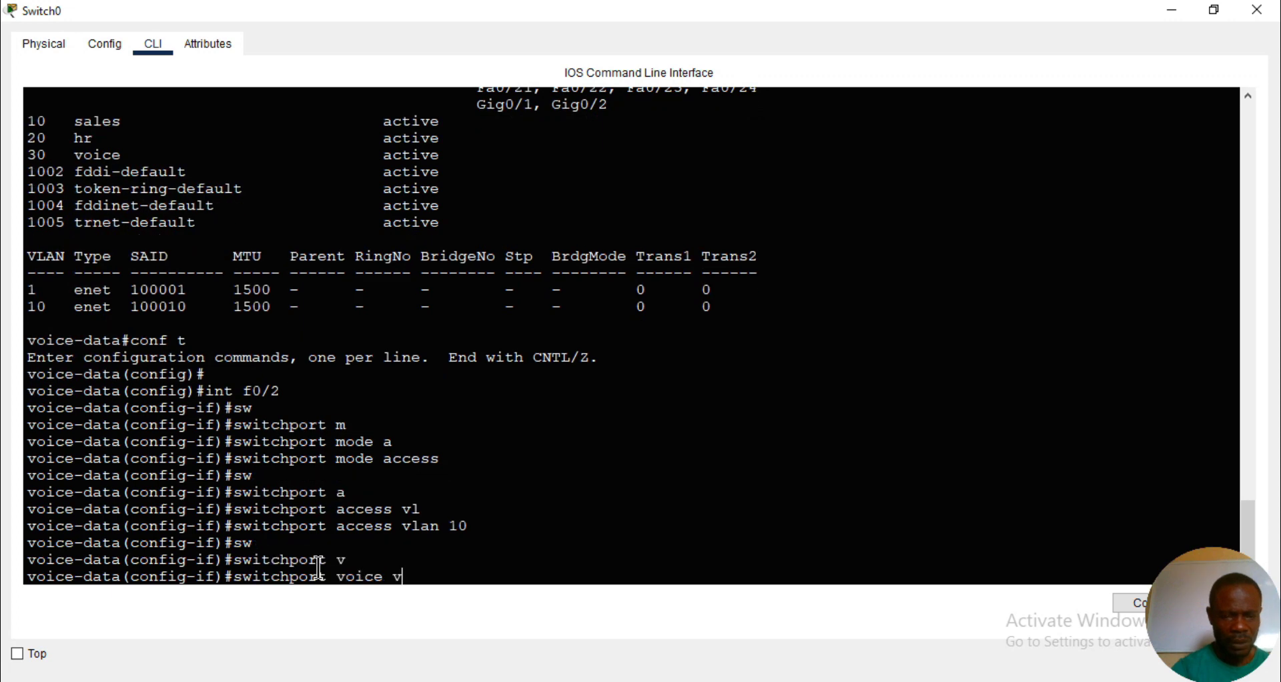
pyautogui.press('Tab')
pyautogui.write('30')
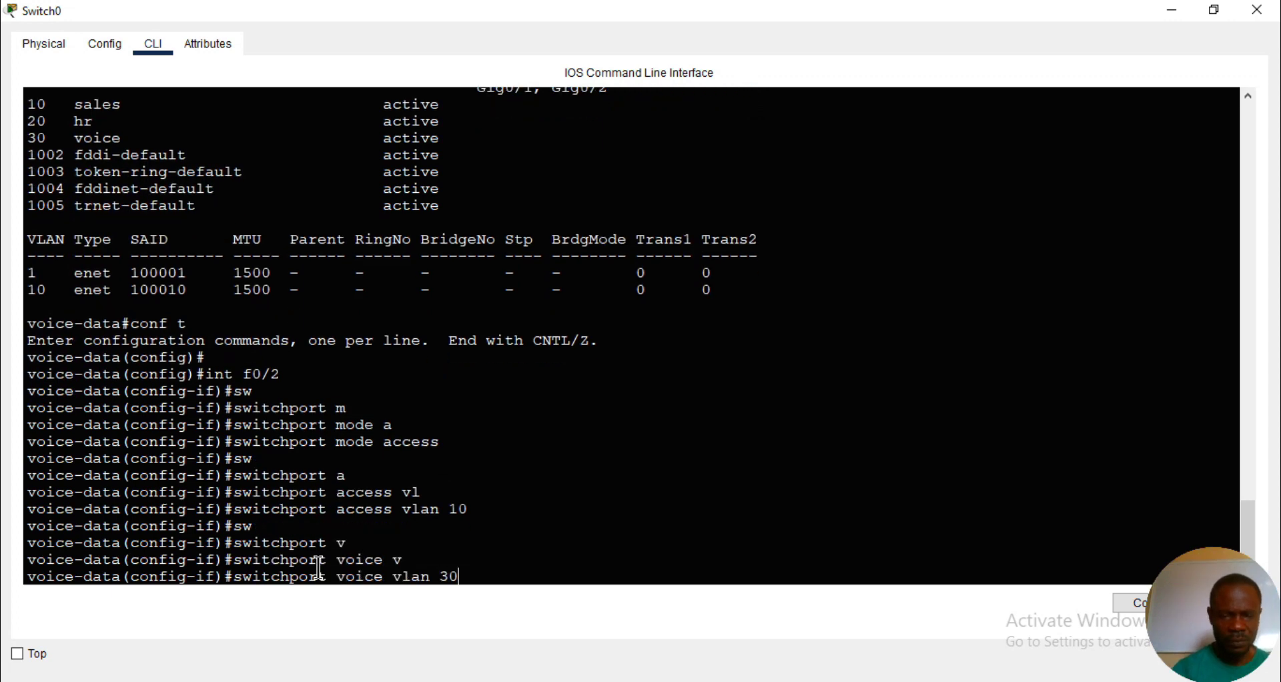
pyautogui.press('Return')
pyautogui.write('exi')
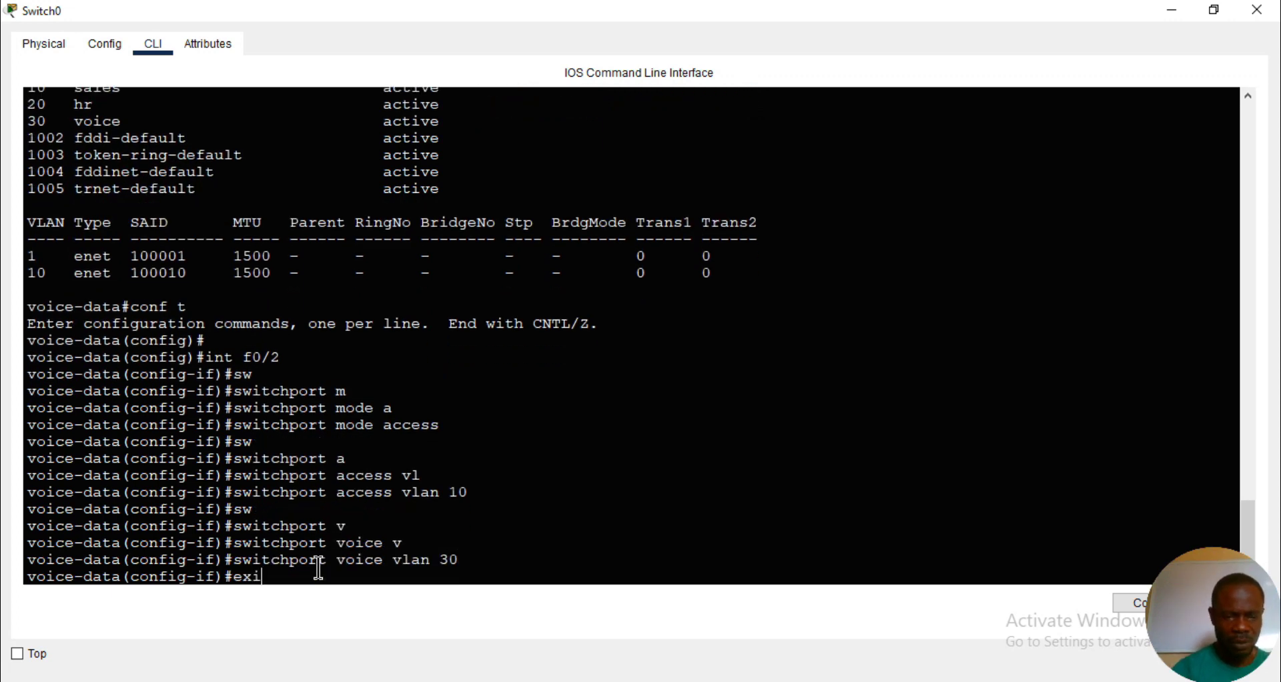
pyautogui.press('Tab')
pyautogui.press('Return')
# - Enter interface f0/3 on the switch and set its switchport mode to access
pyautogui.write('int')
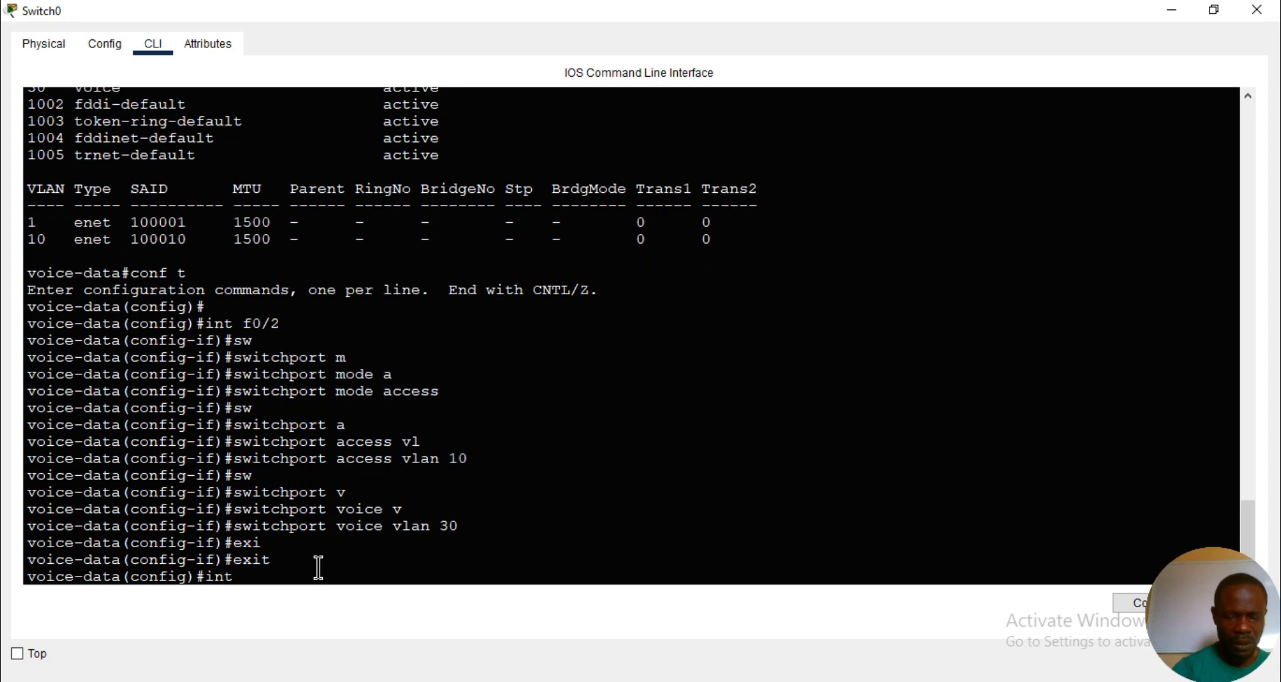
pyautogui.write(' f0/3')
pyautogui.press('Return')
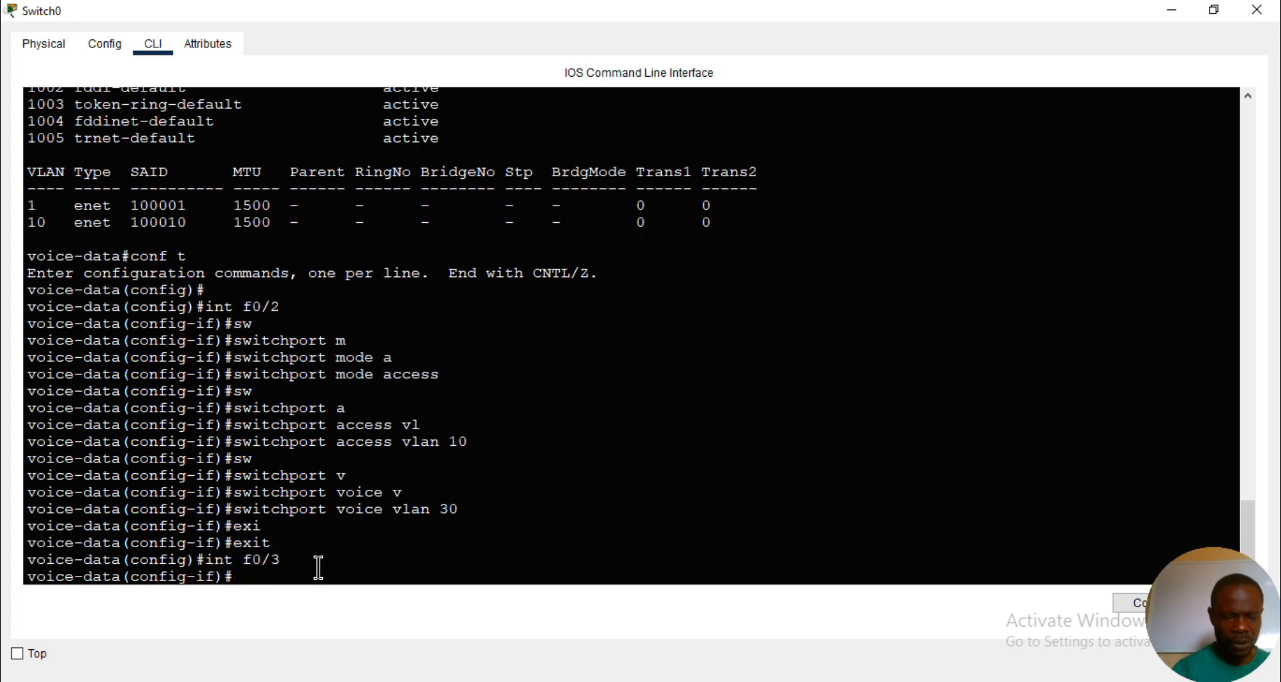
pyautogui.write('sw')
pyautogui.press('Tab')
pyautogui.write('m')
pyautogui.press('Tab')
pyautogui.write('a')
pyautogui.press('Tab')
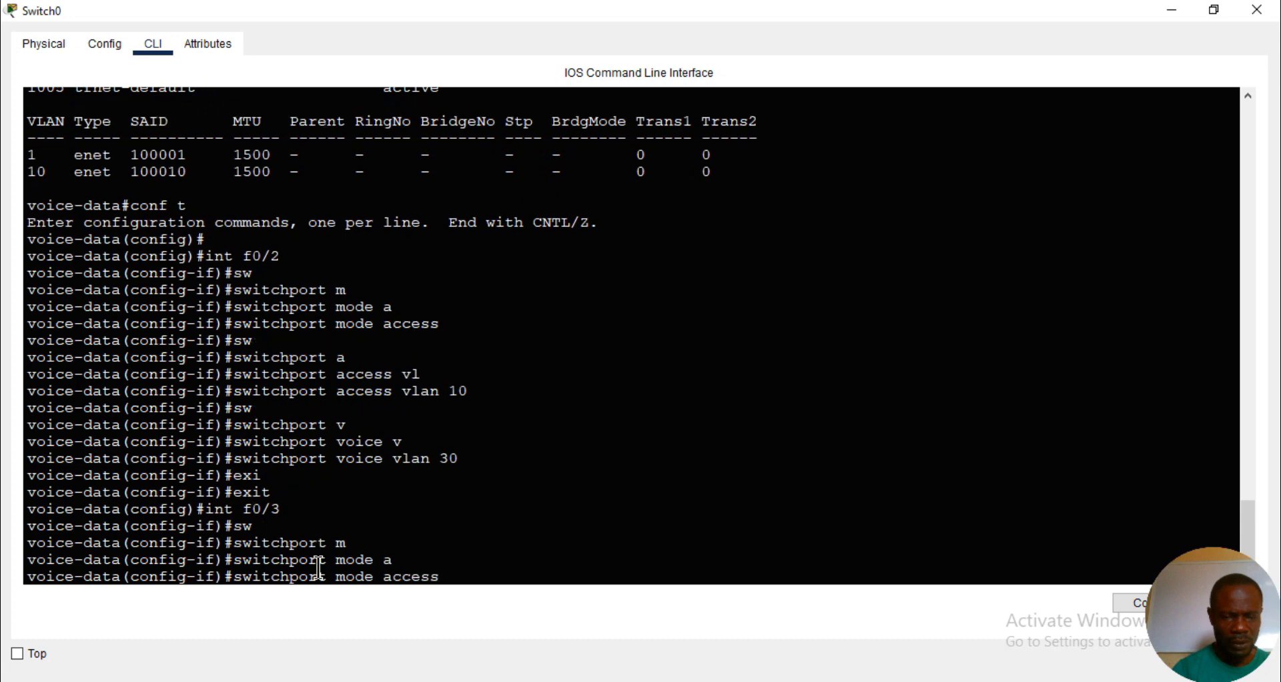
pyautogui.press('Return')
# - Assign access VLAN 20 to switch interface f0/3
pyautogui.write('sw')
pyautogui.press('Tab')
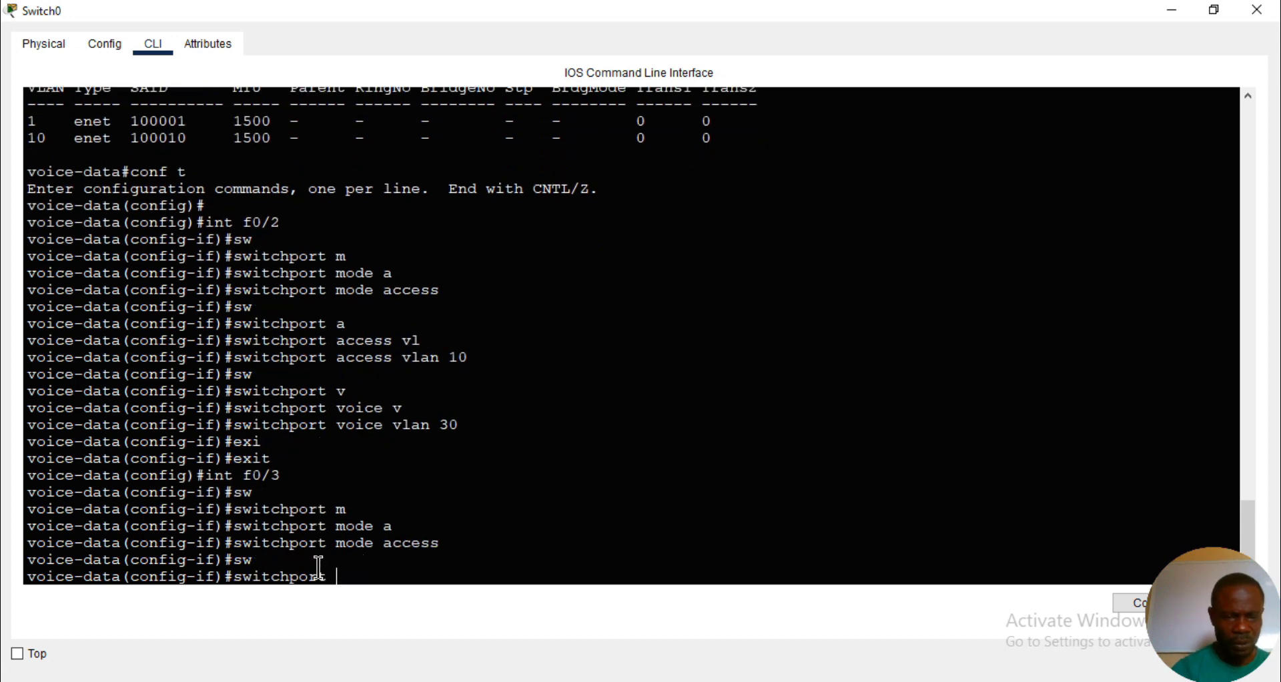
pyautogui.write('a')
pyautogui.press('Tab')
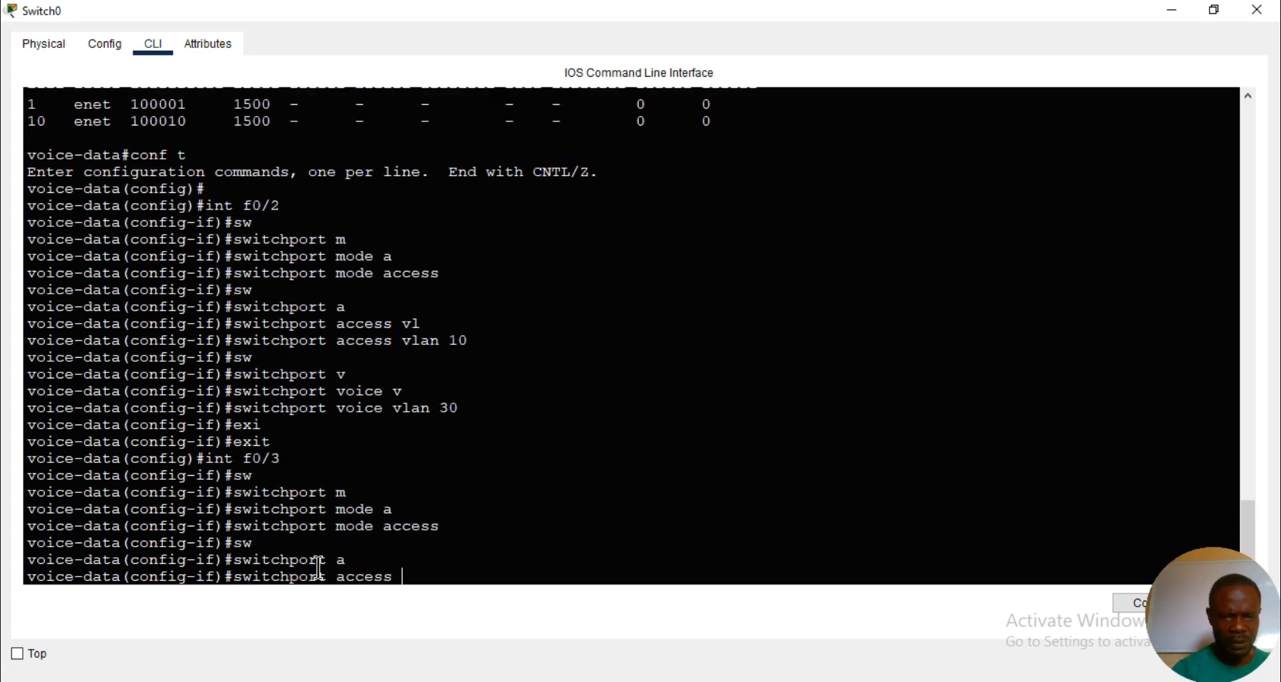
pyautogui.write('vl')
pyautogui.press('Tab')
pyautogui.write('20')
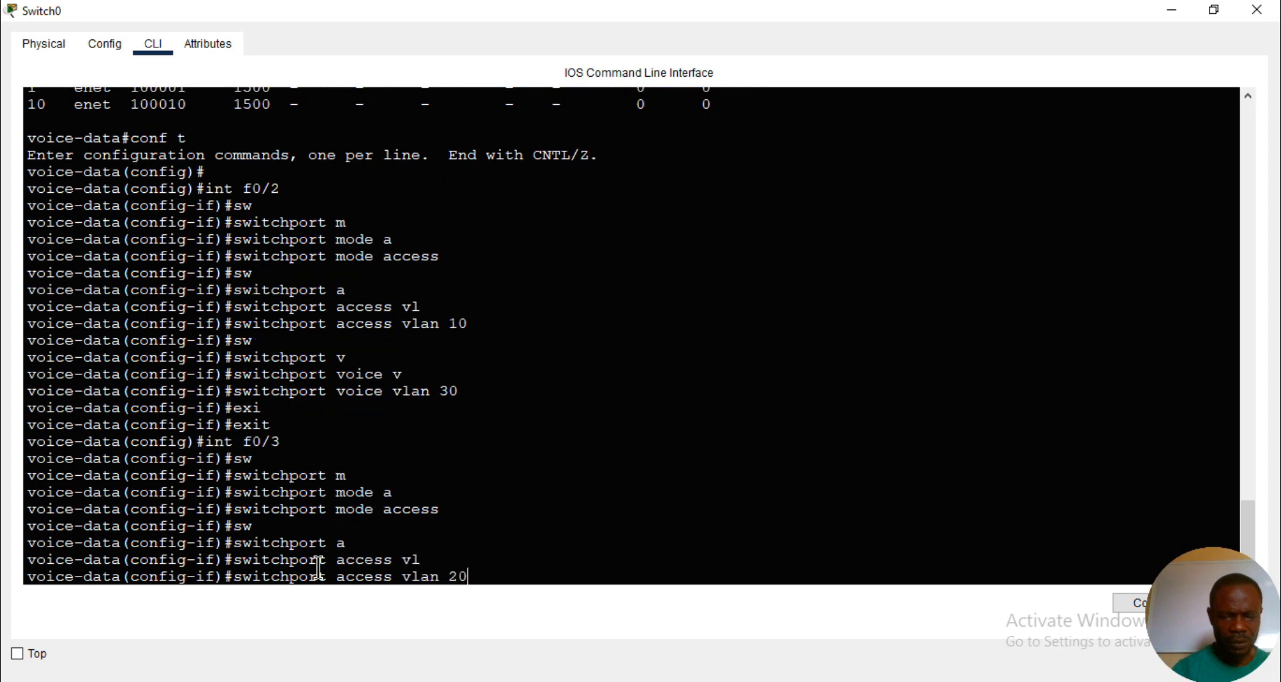
pyautogui.press('Return')
# - Assign voice VLAN 30 to switch interface f0/3 and return to privileged mode
pyautogui.write('sw')
pyautogui.press('Tab')
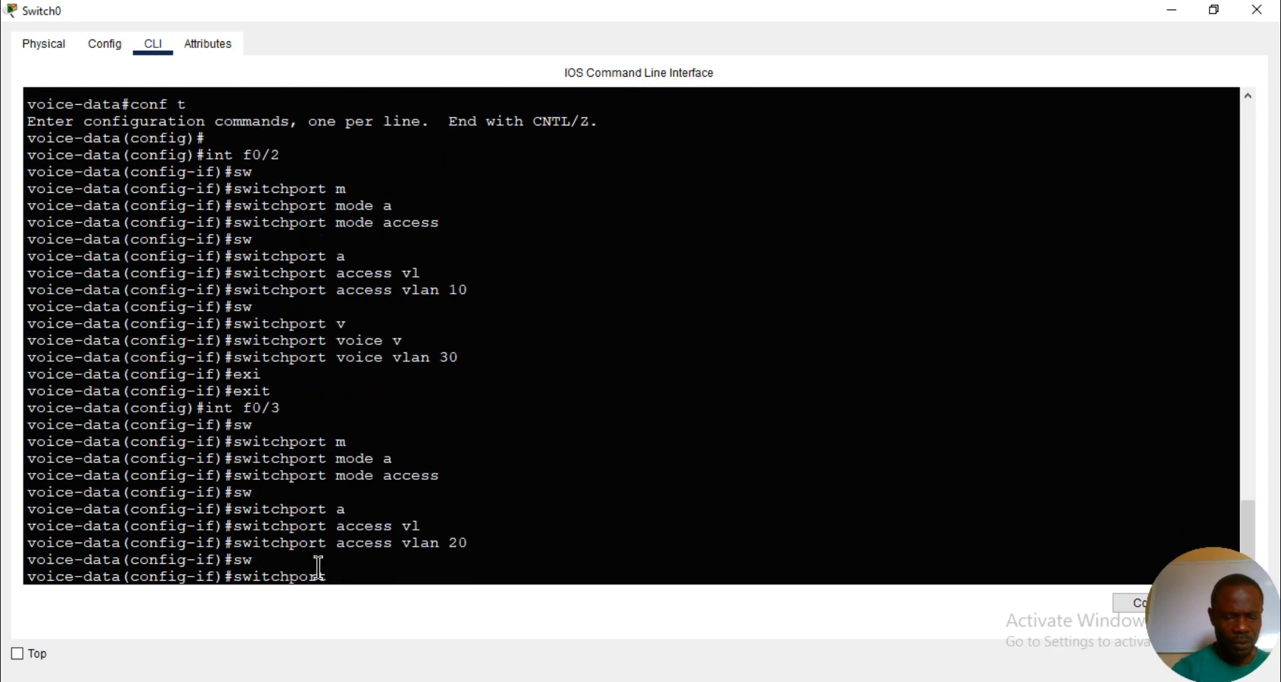
pyautogui.write('v')
pyautogui.press('Tab')
pyautogui.write('v')
pyautogui.press('Tab')
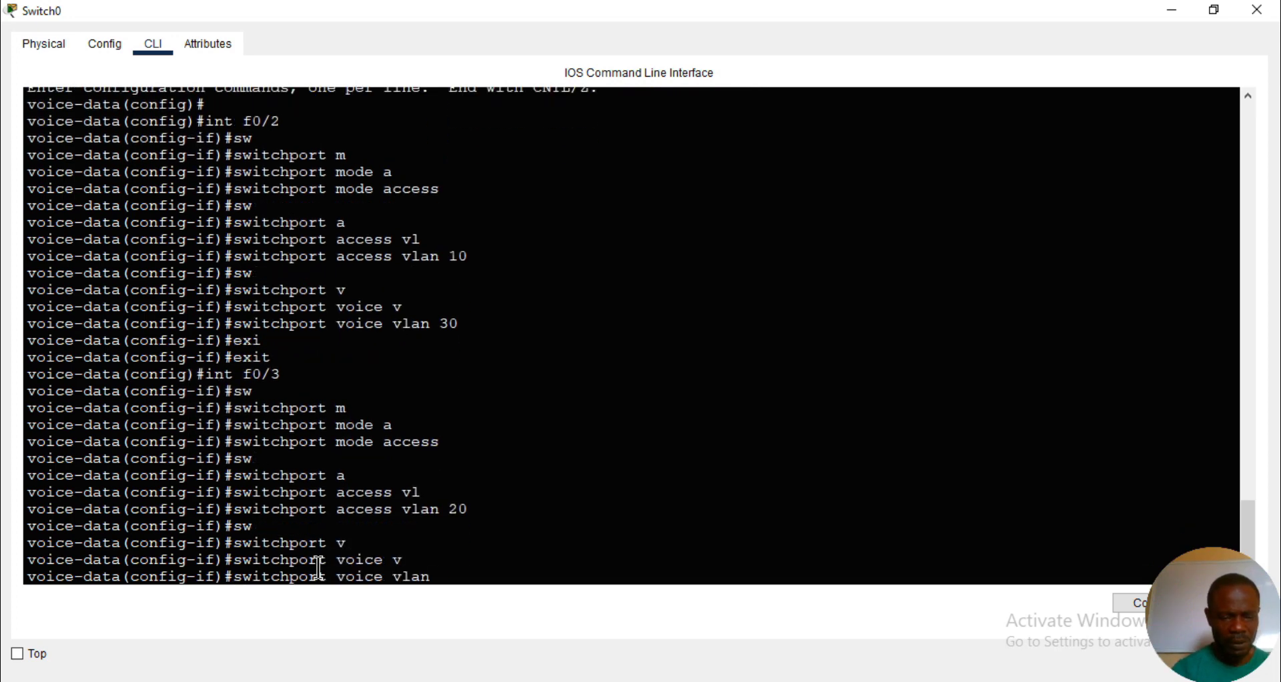
pyautogui.write('30')
pyautogui.press('Return')
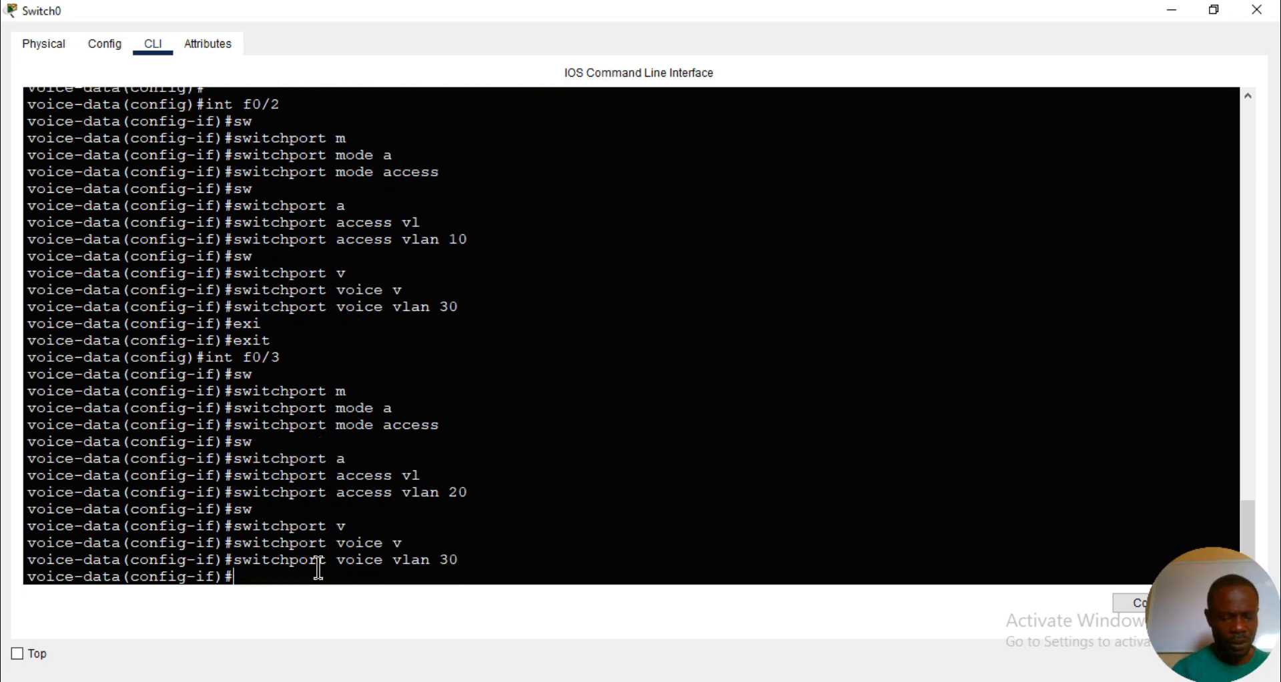
pyautogui.hotkey('ctrl', 'z')
pyautogui.press('Return')
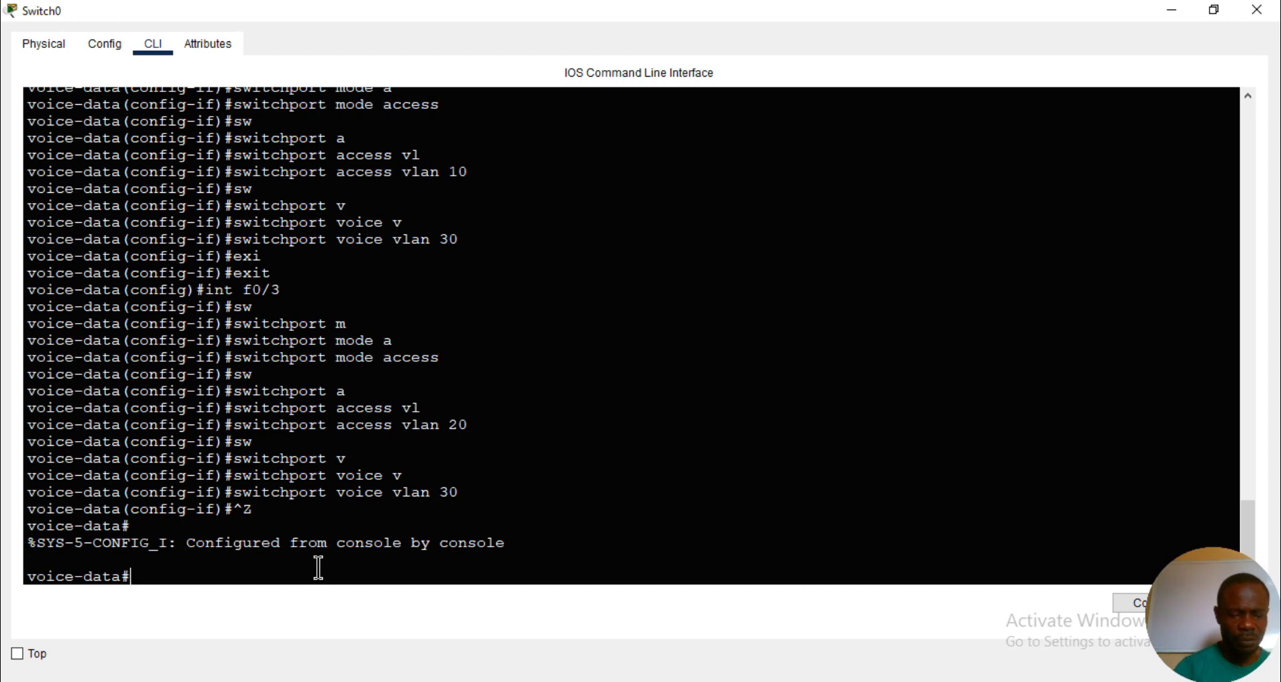
# - Display the switch's VLAN table again to check the port assignments for VLANs 10, 20 and 30, then quit the listing
pyautogui.write('sh vl')
pyautogui.press('Tab')
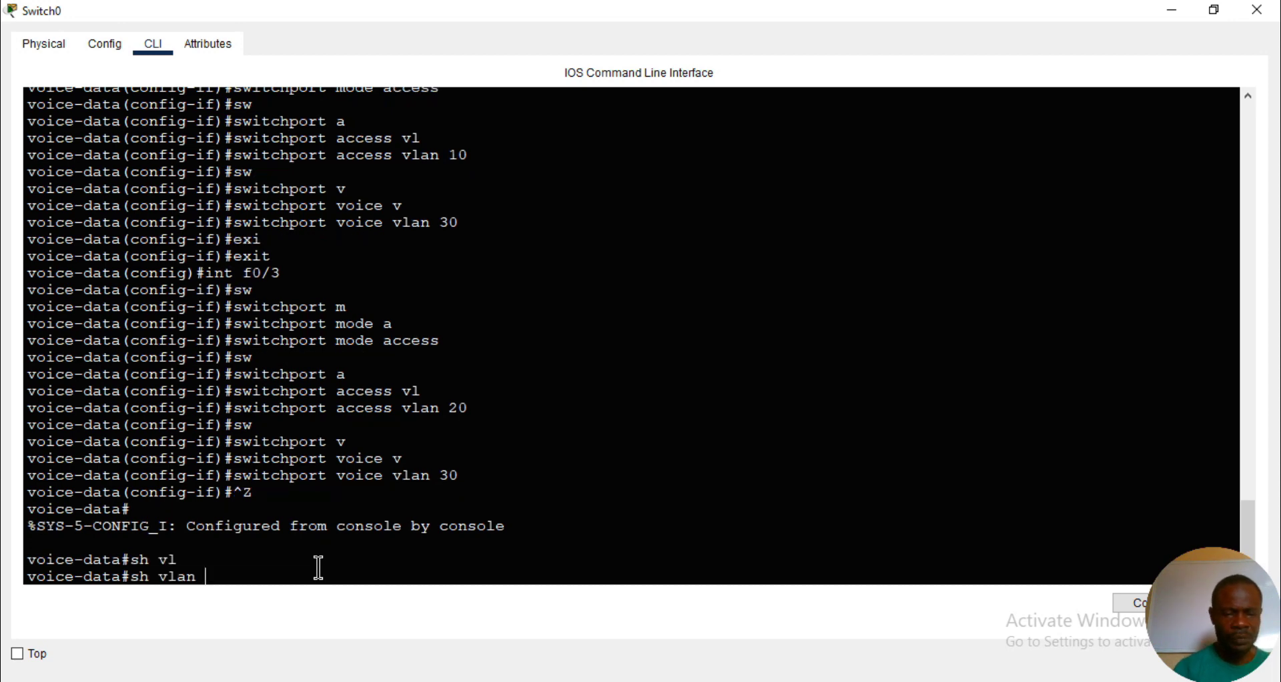
pyautogui.press('Return')
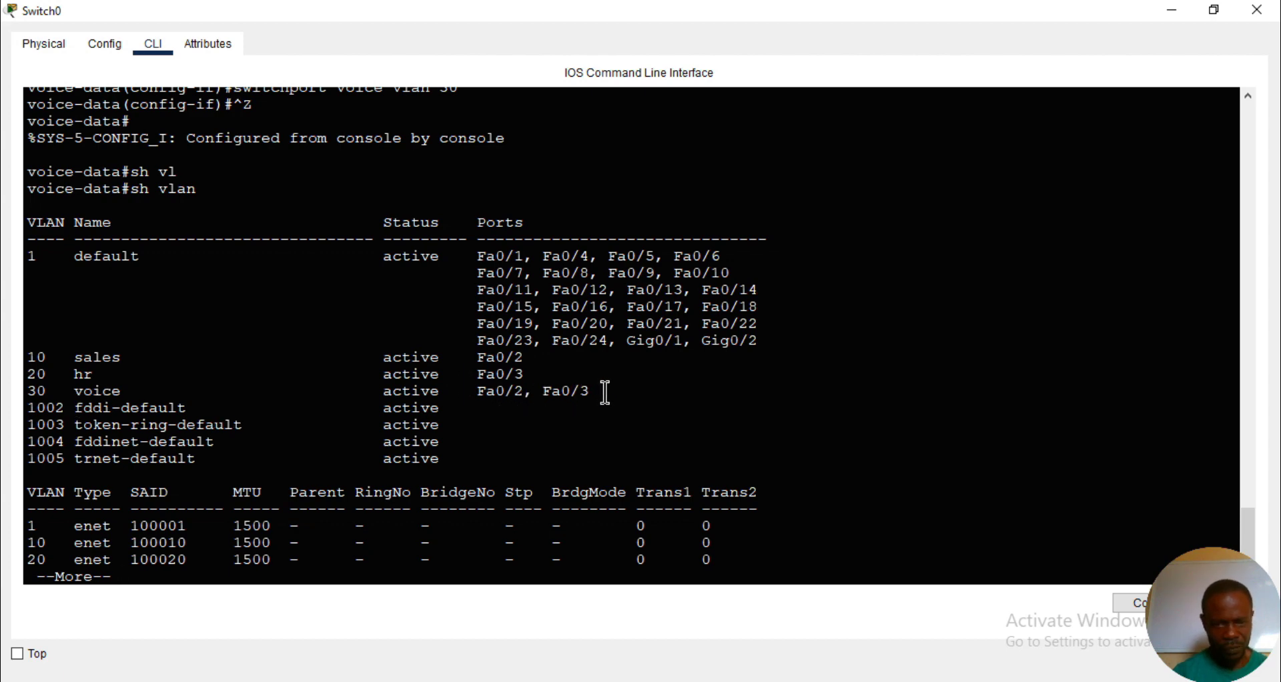
pyautogui.press('q')
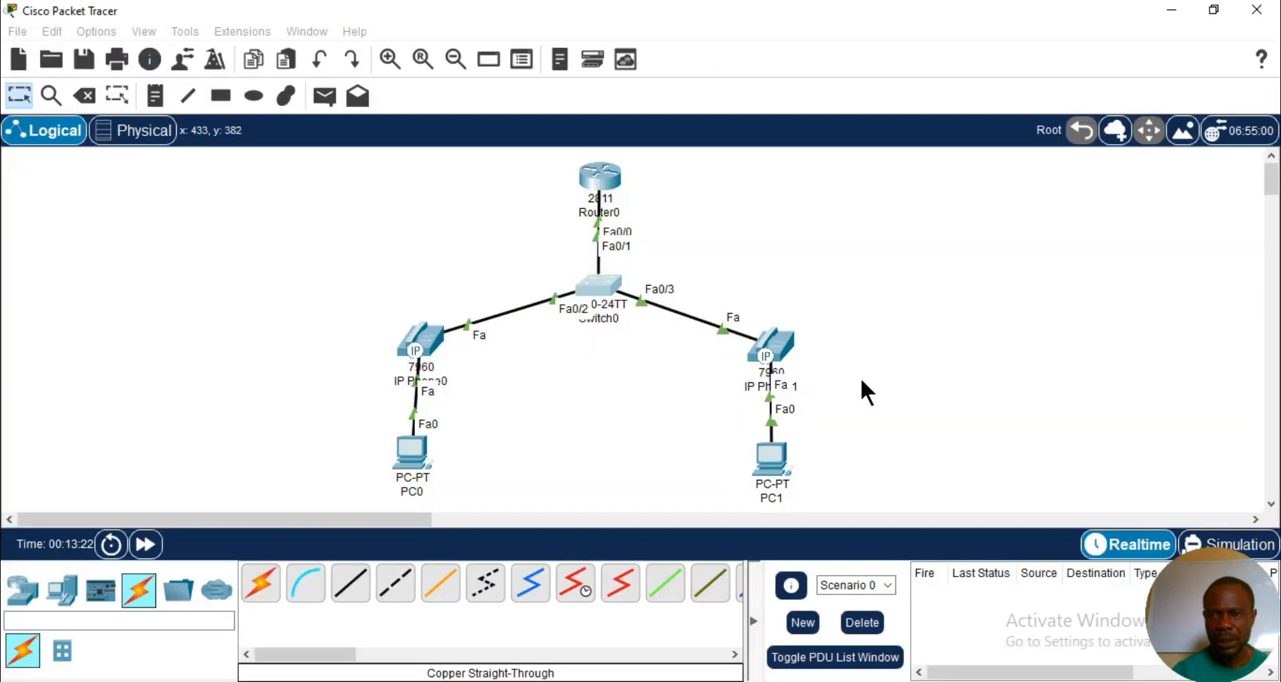
# - Bring up Router0's command line and get a fresh interface configuration prompt
pyautogui.moveTo(569, 681)
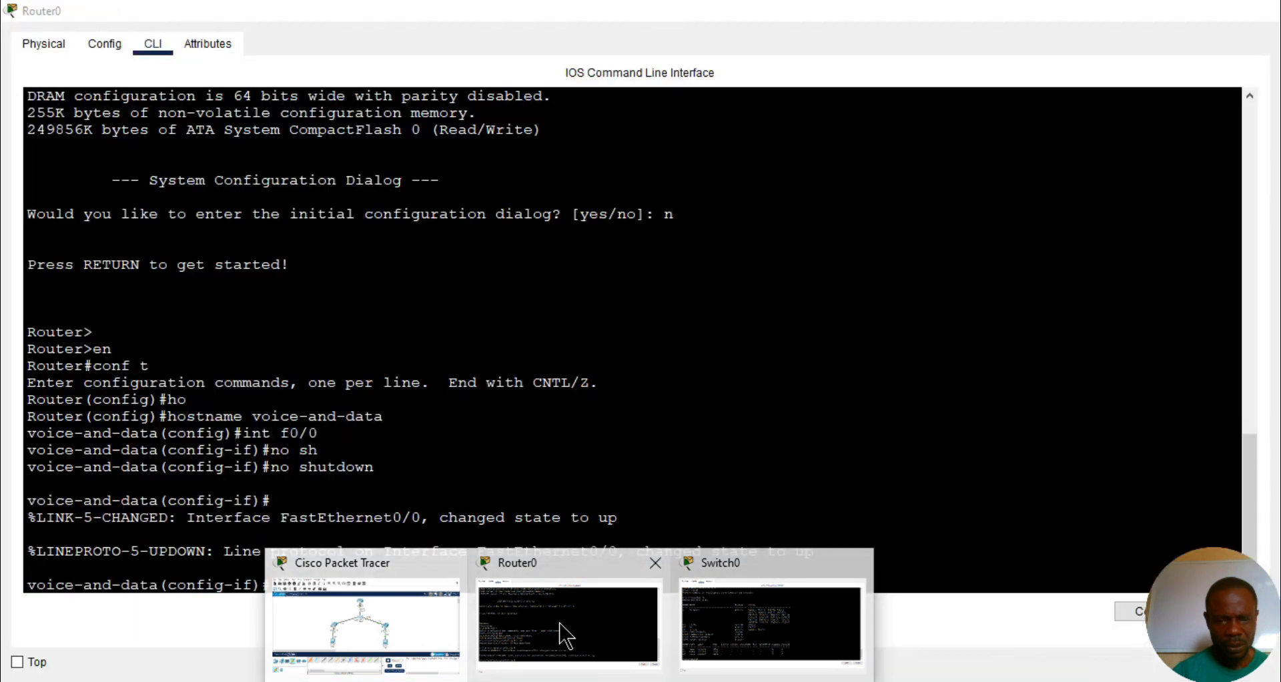
pyautogui.click(565, 637)
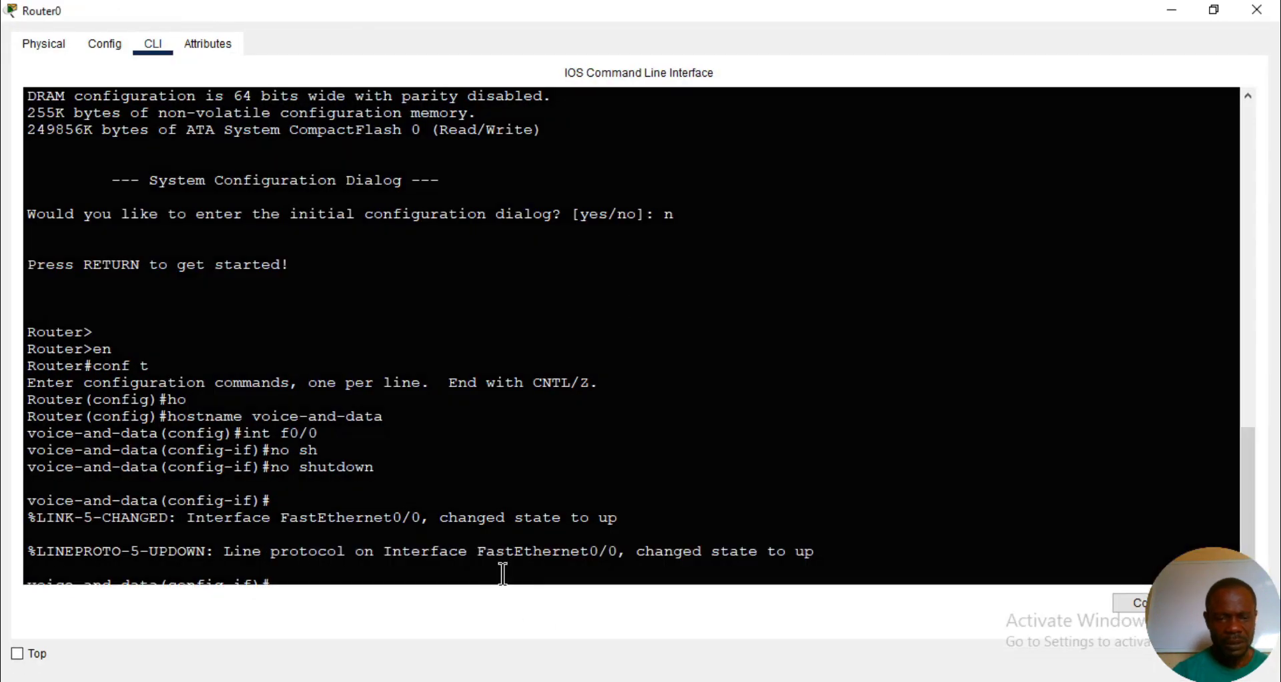
pyautogui.press('Return')
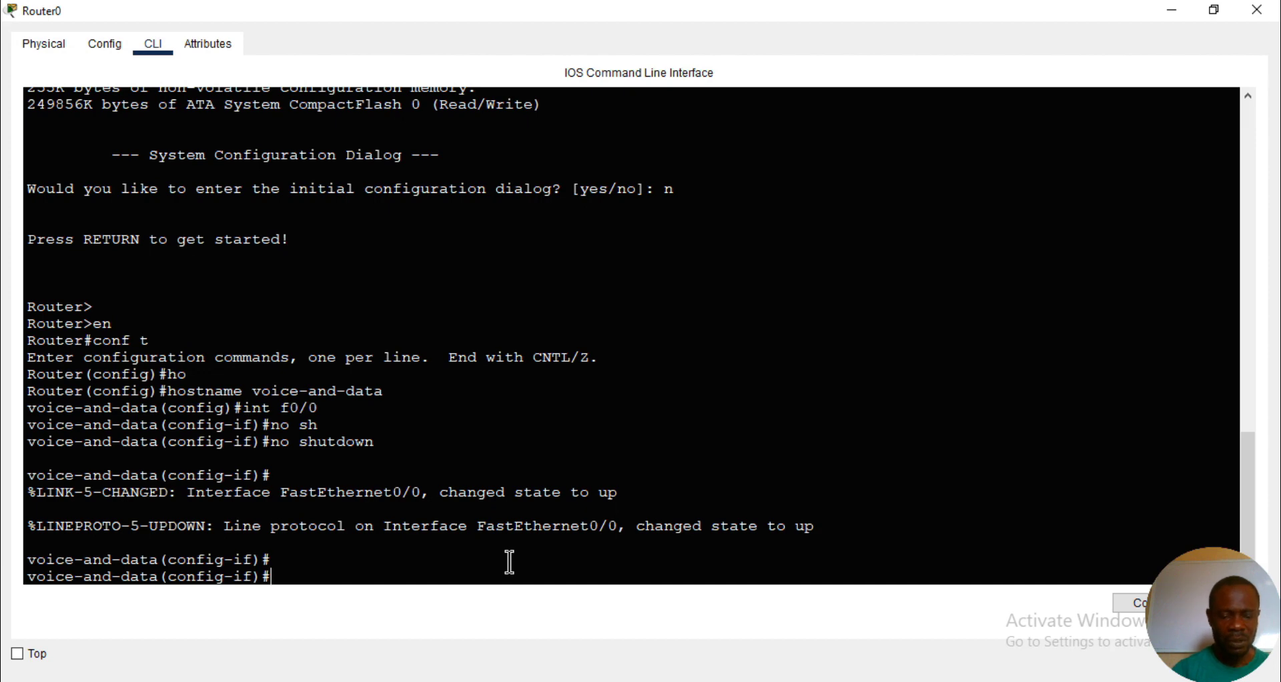
# - Leave the f0/0 interface configuration and create router subinterface f0/0.10
pyautogui.write('exi')
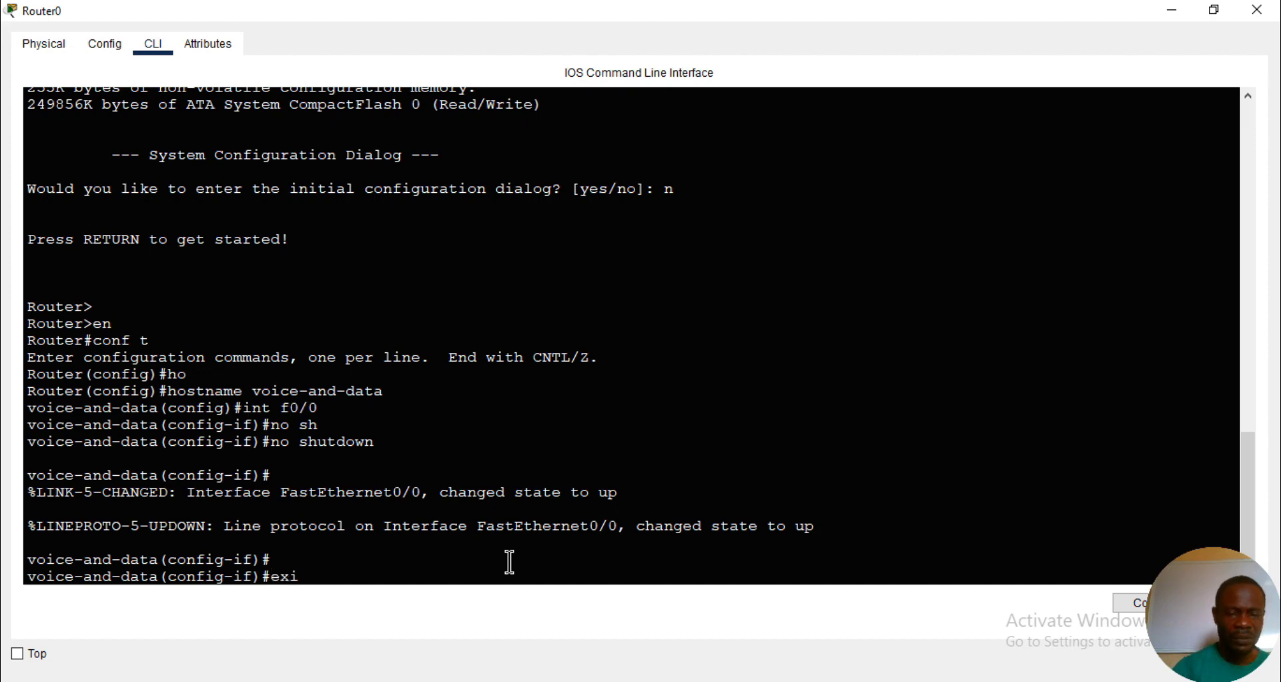
pyautogui.press('Tab')
pyautogui.press('Return')
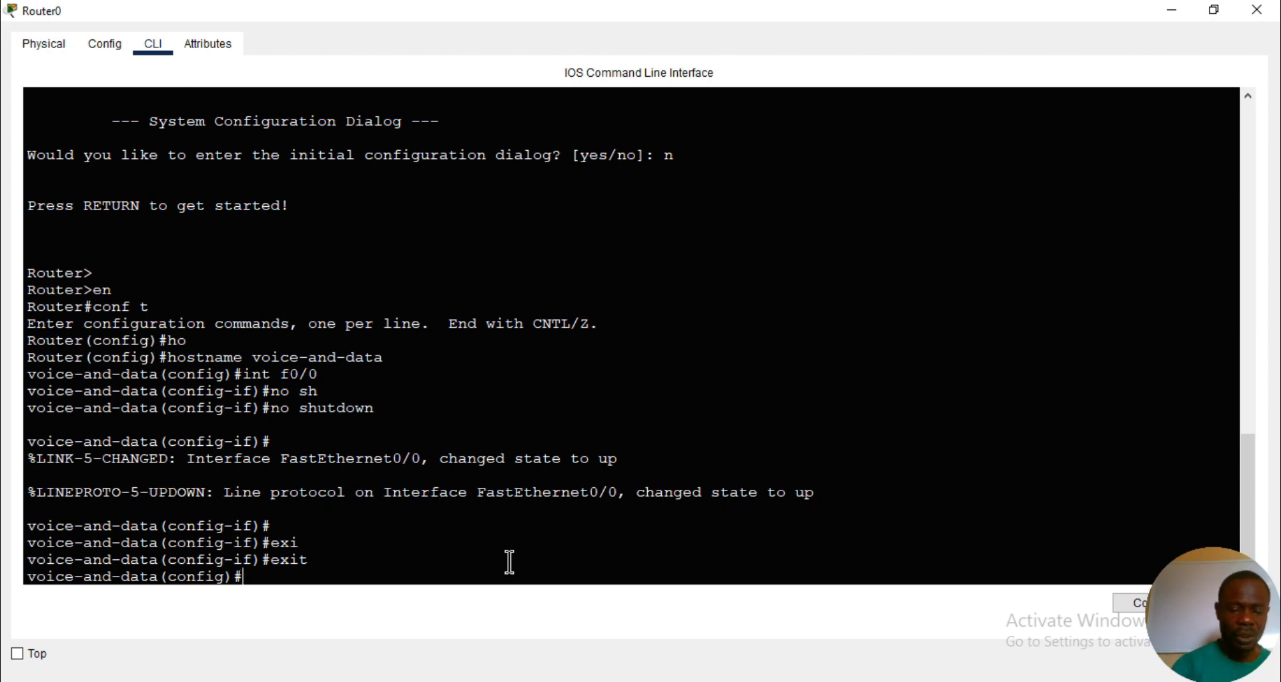
pyautogui.write('int f0/0.10')
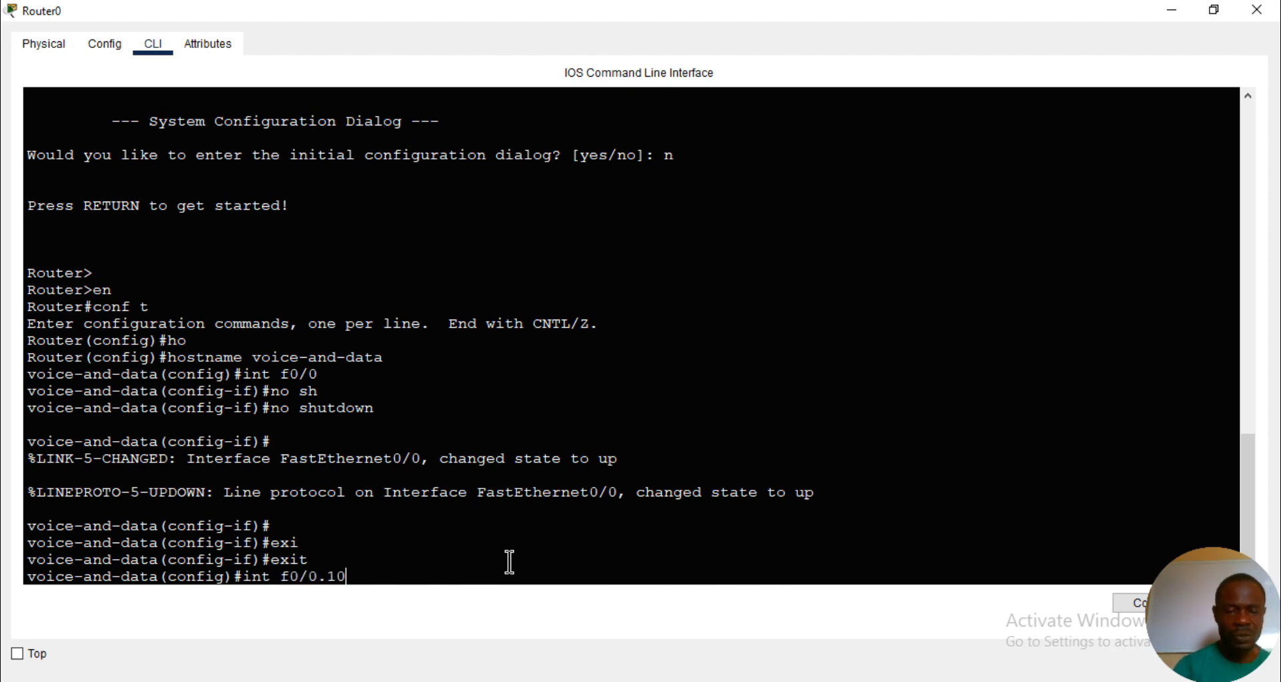
pyautogui.press('Return')
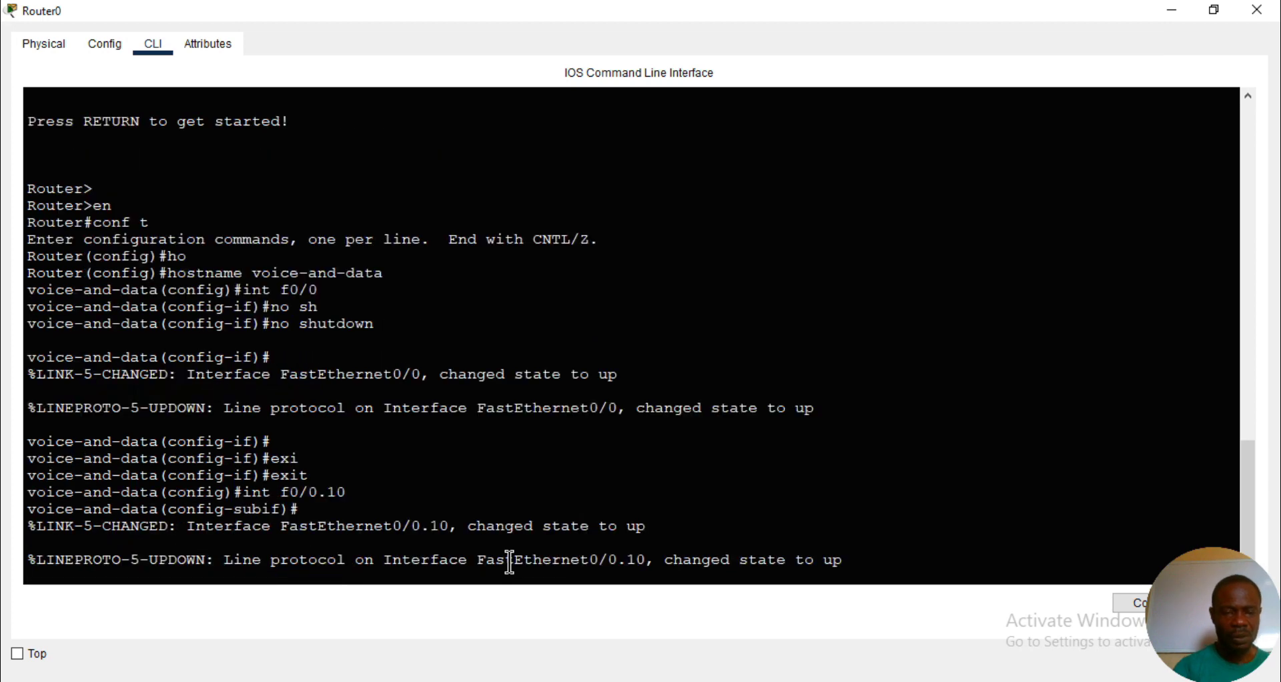
pyautogui.press('Return')
# - Try to assign IP address 192.168.10.1 with mask 255.255.255.0 to subinterface f0/0.10 without setting its encapsulation
pyautogui.write('ip ad')
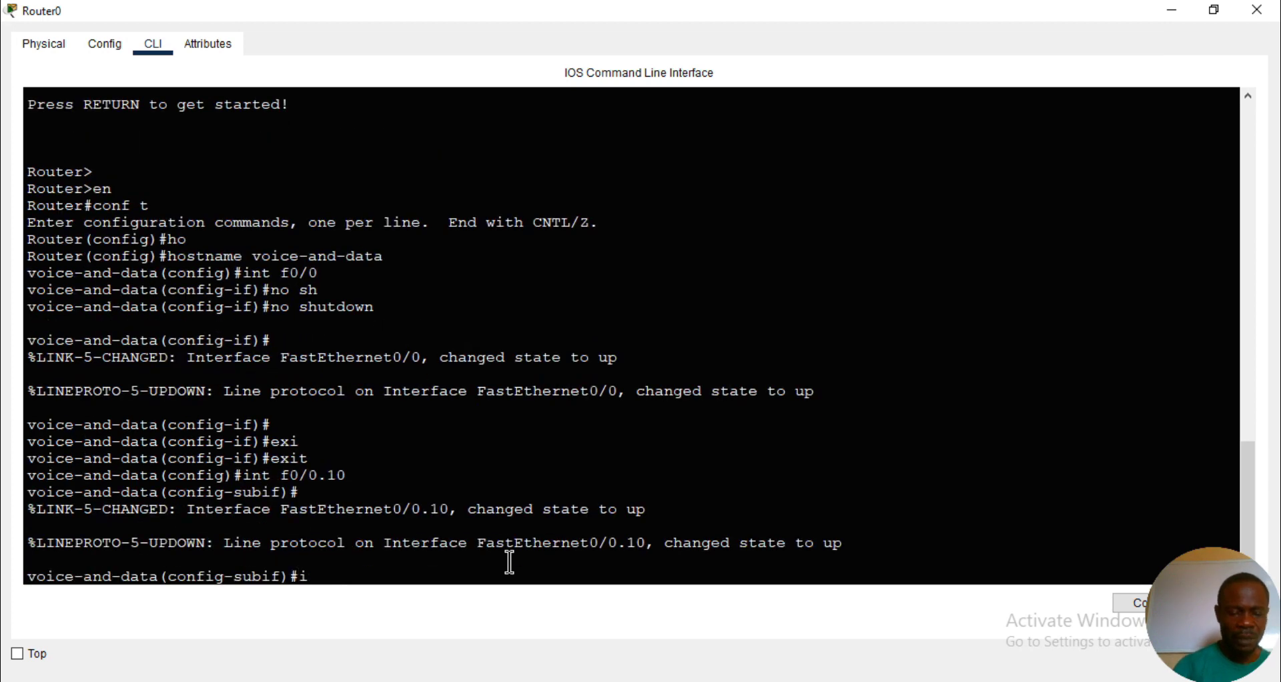
pyautogui.press('Tab')
pyautogui.write('1')
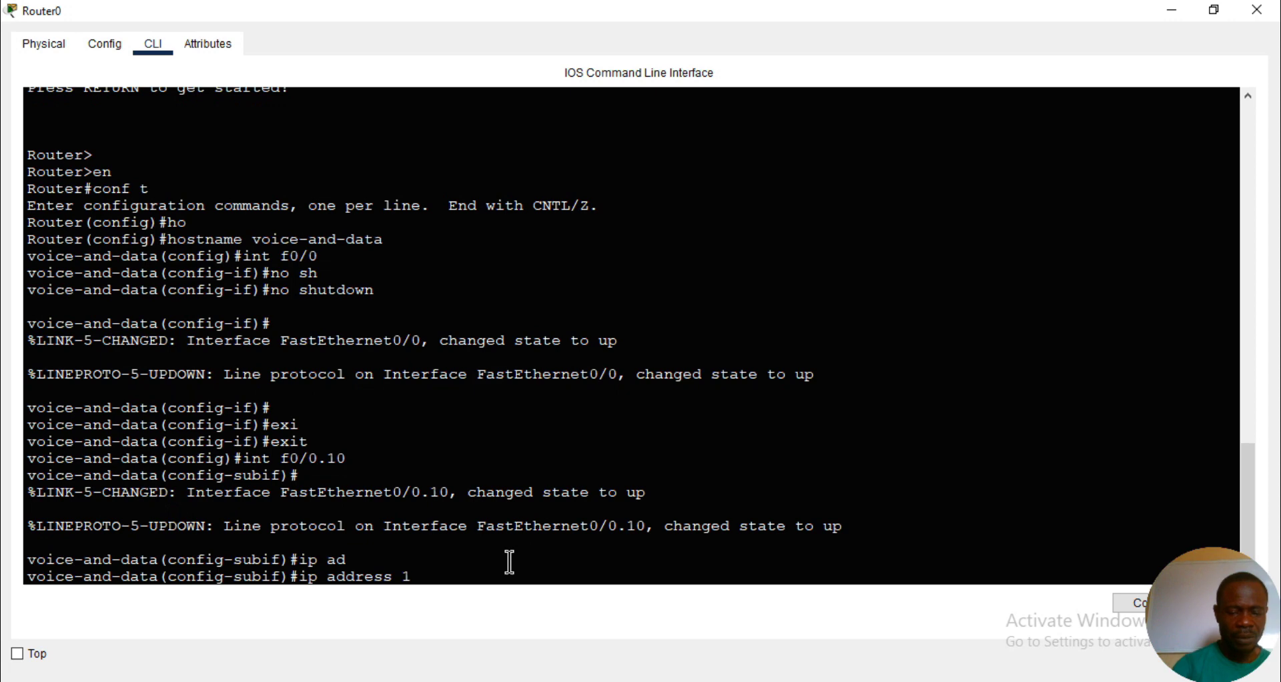
pyautogui.write('92.168.')
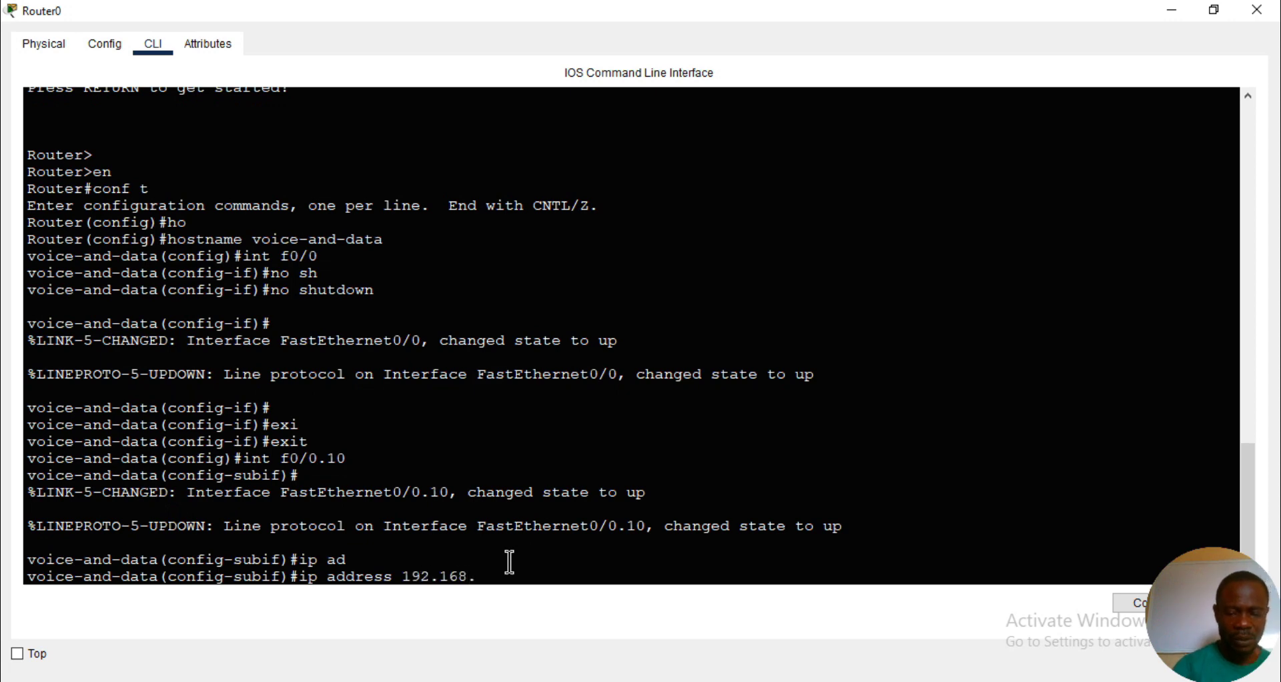
pyautogui.write('10.1 255.255.255.0')
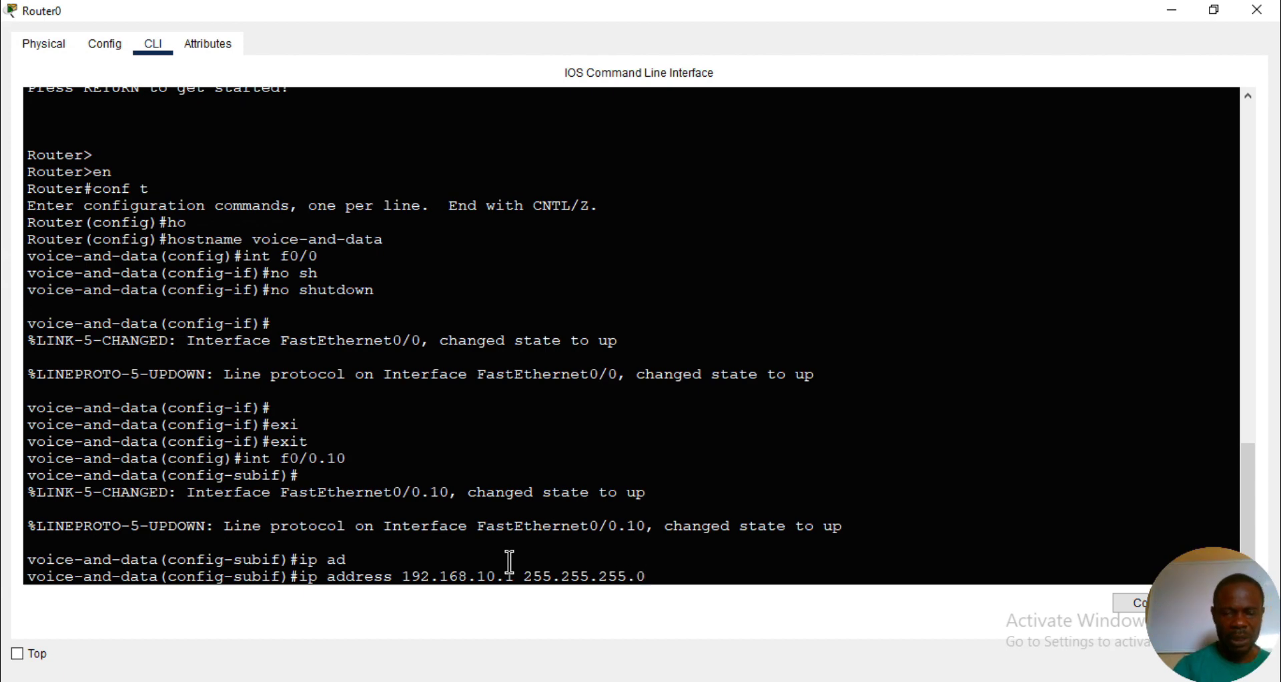
pyautogui.press('Return')
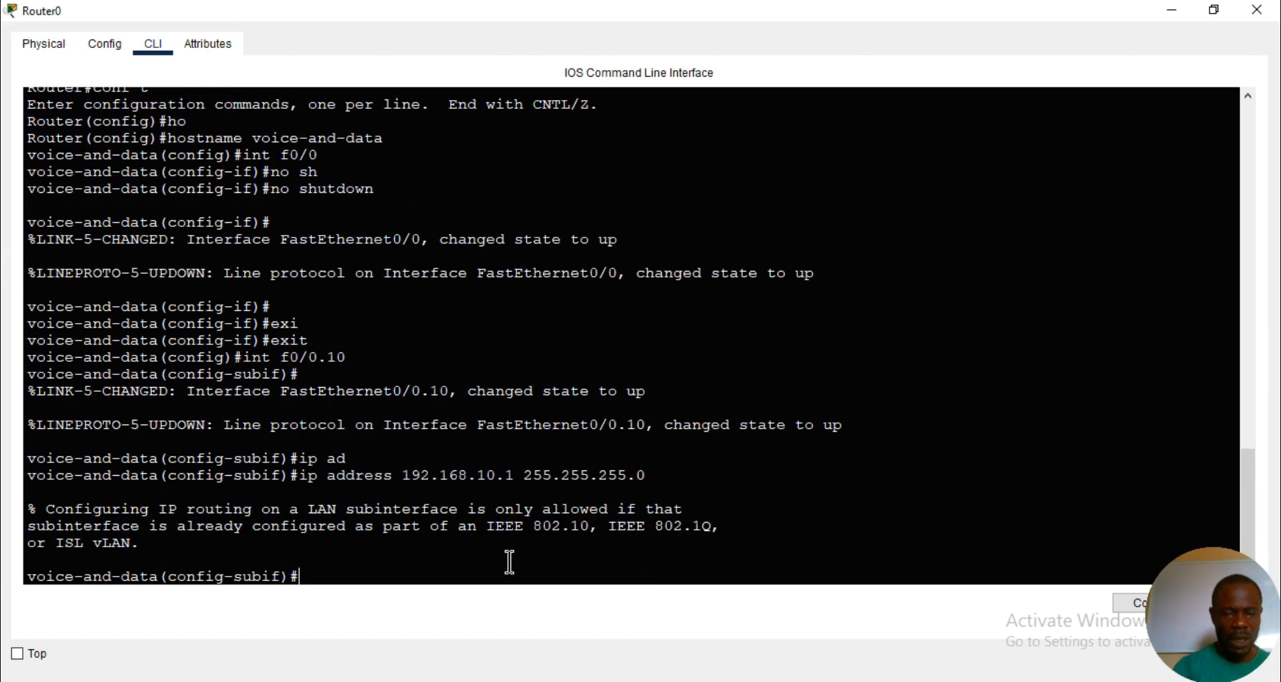
# - Set dot1Q encapsulation for VLAN 10 on router subinterface f0/0.10
pyautogui.write('e')
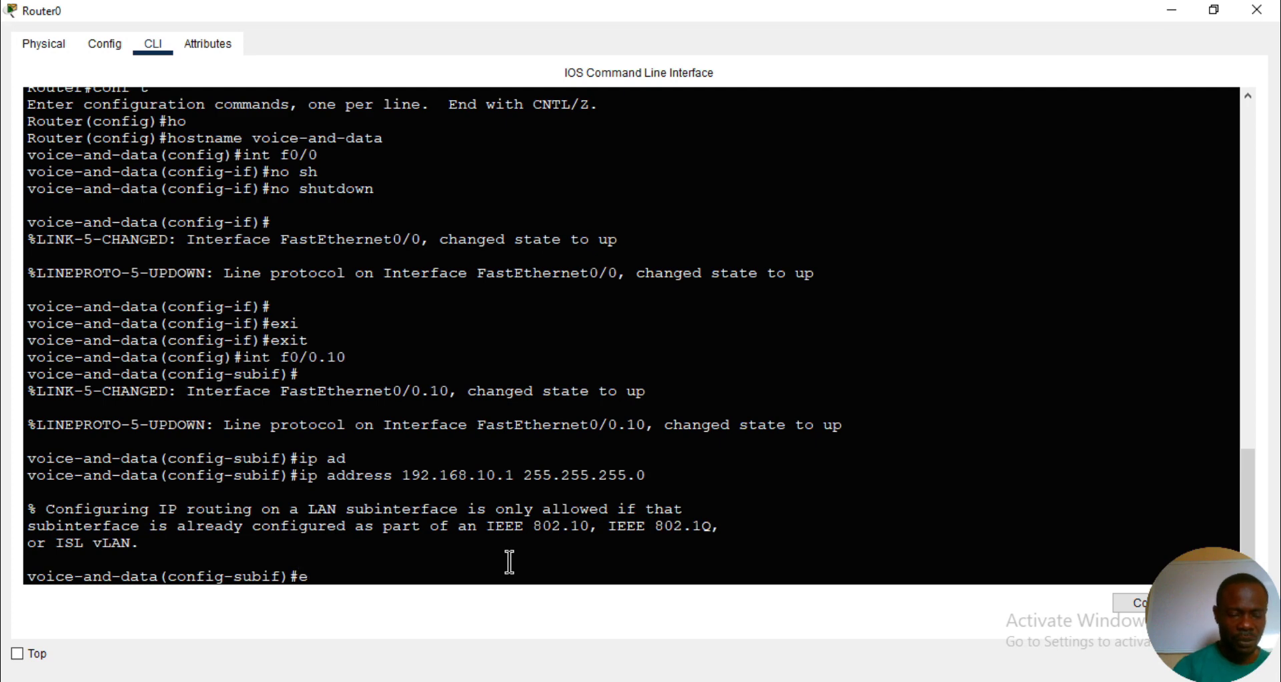
pyautogui.write('nc')
pyautogui.press('Tab')
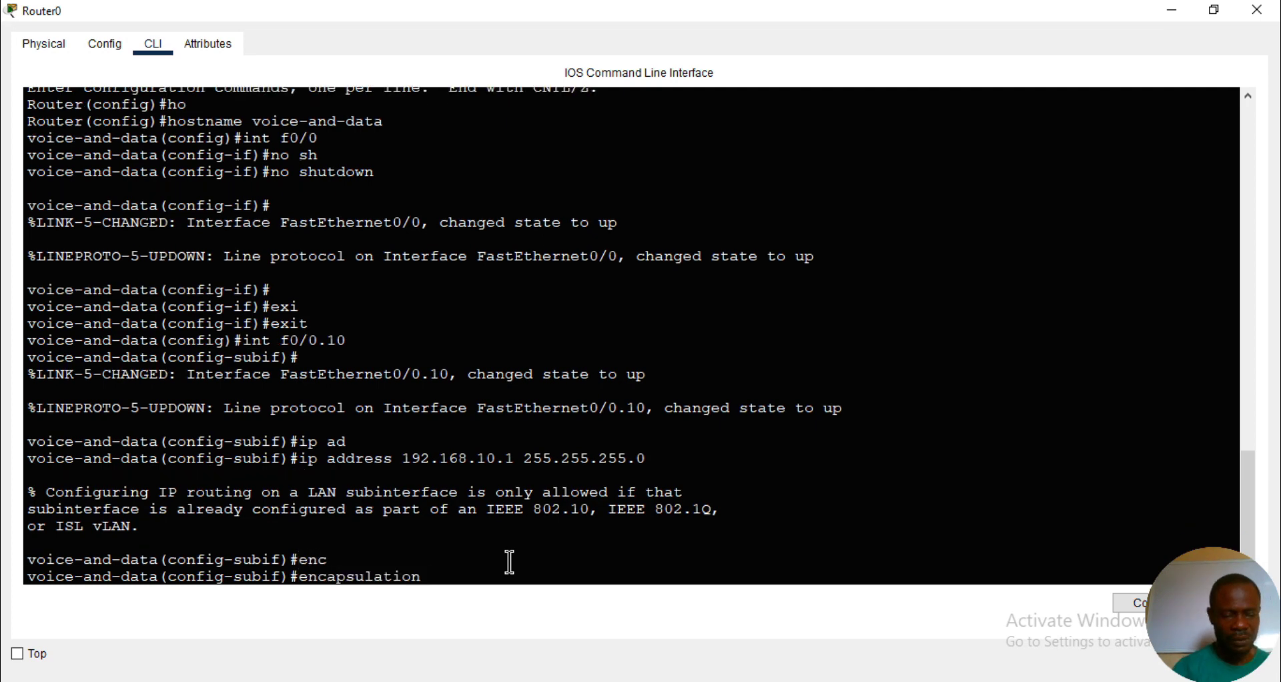
pyautogui.write('d')
pyautogui.write('o')
pyautogui.press('Tab')
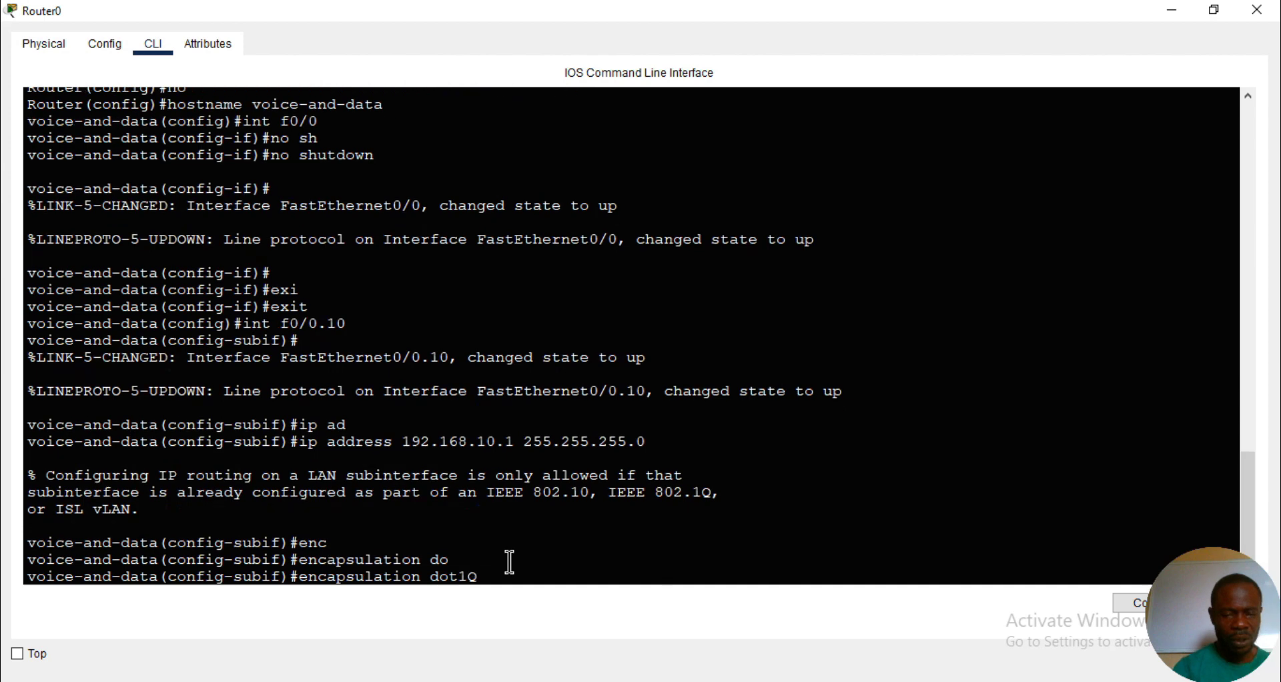
pyautogui.write('10')
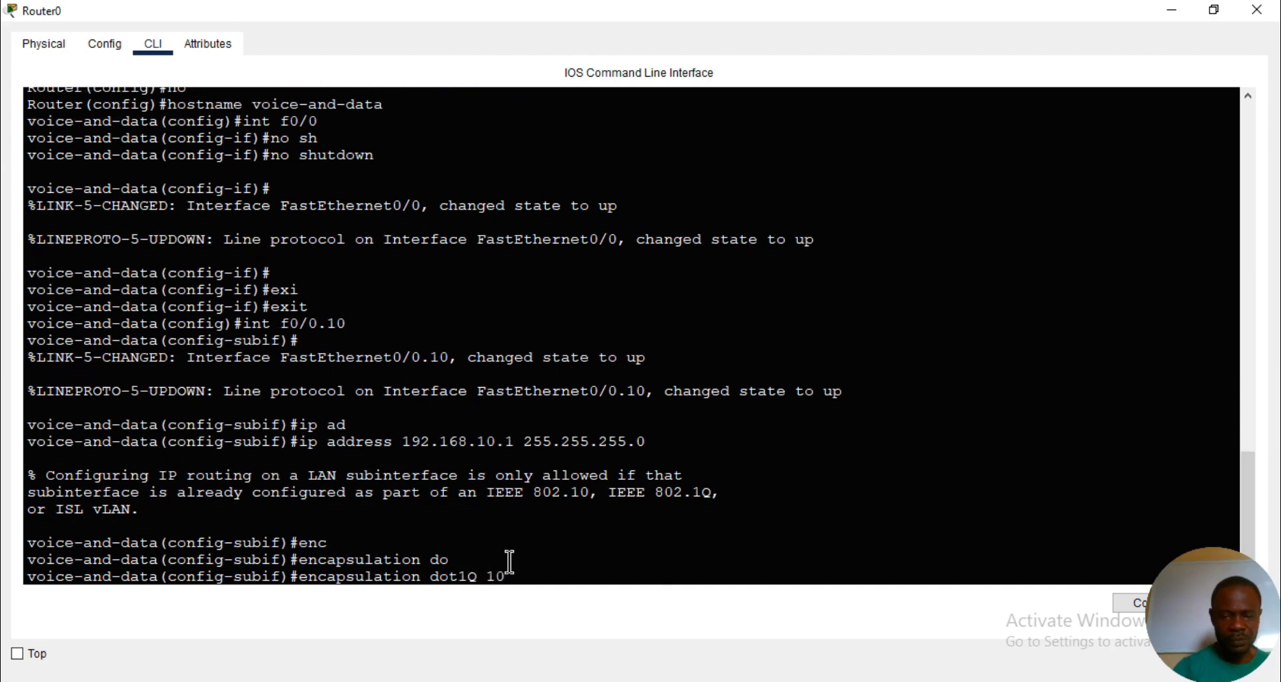
pyautogui.press('Return')
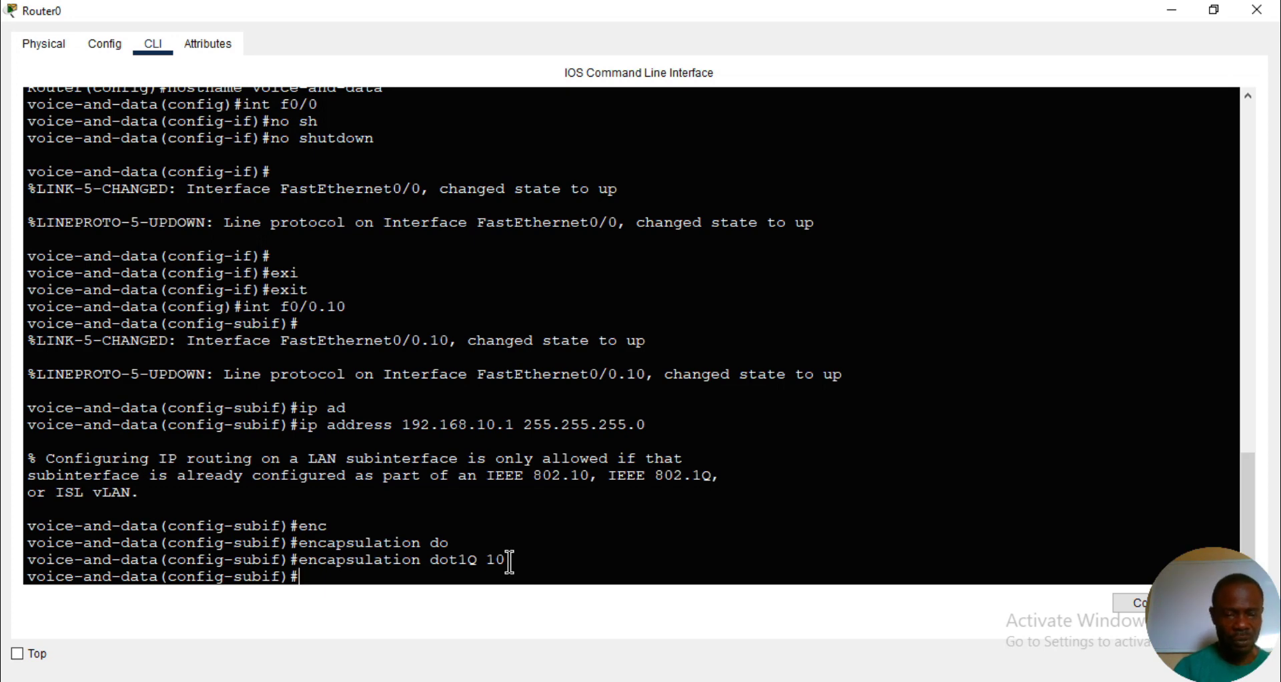
# - Assign IP address 192.168.10.1 with mask 255.255.255.0 to the VLAN 10 subinterface f0/0.10
pyautogui.write('ip a')
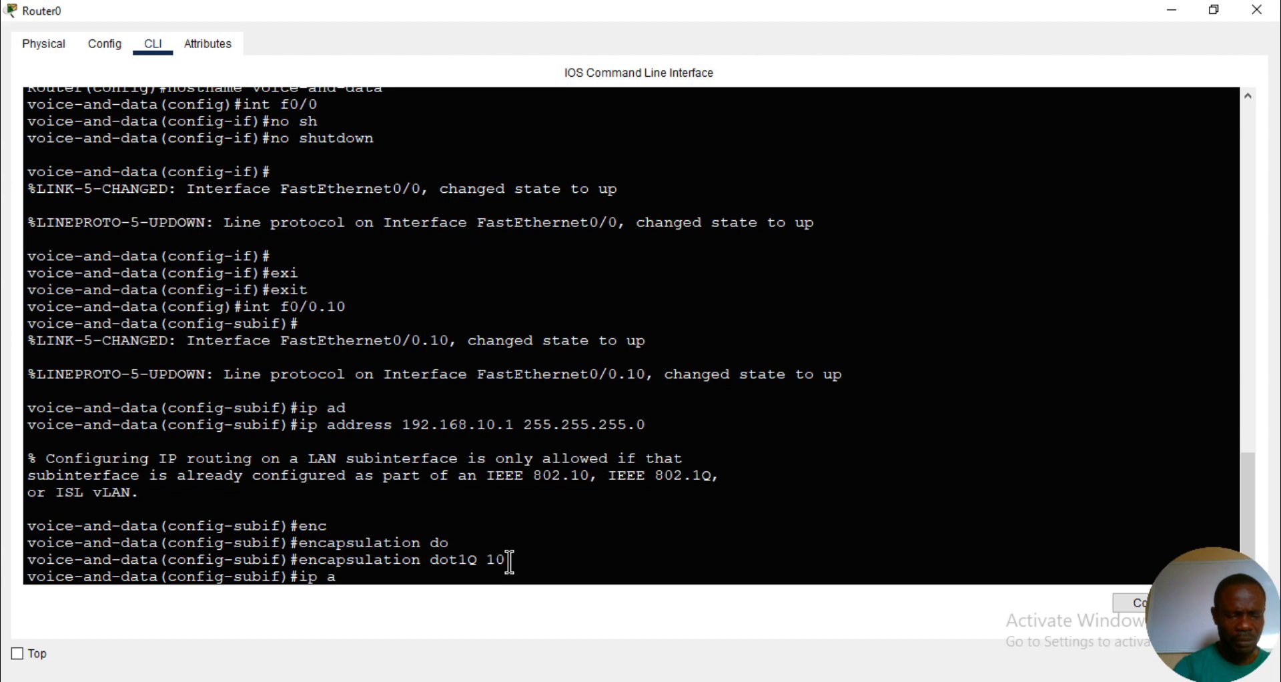
pyautogui.write('d')
pyautogui.press('Tab')
pyautogui.write('192')
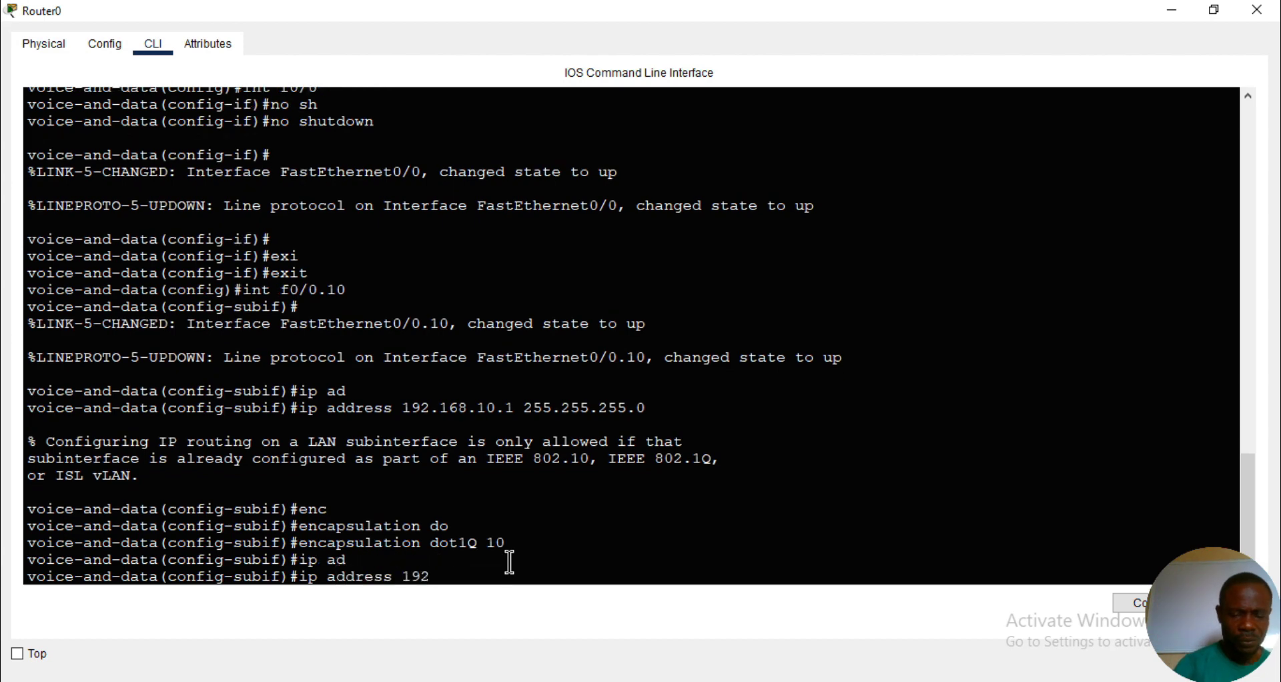
pyautogui.write('.168.10.')
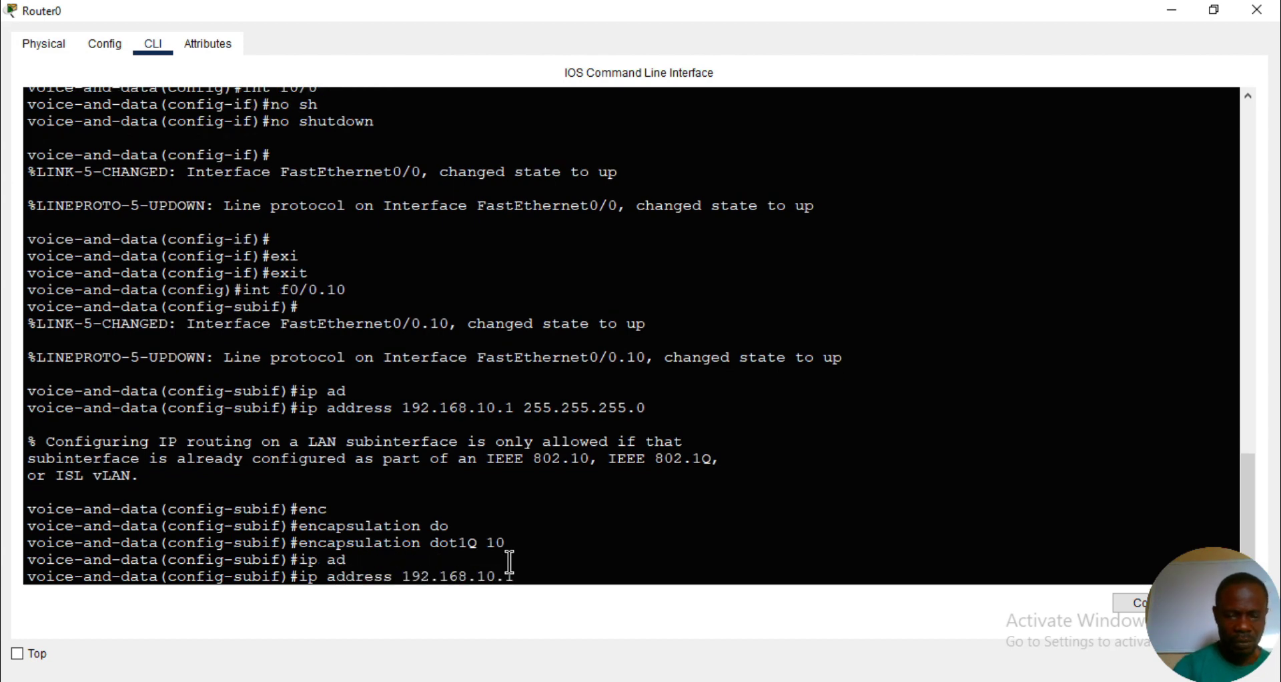
pyautogui.write('1 255.2')
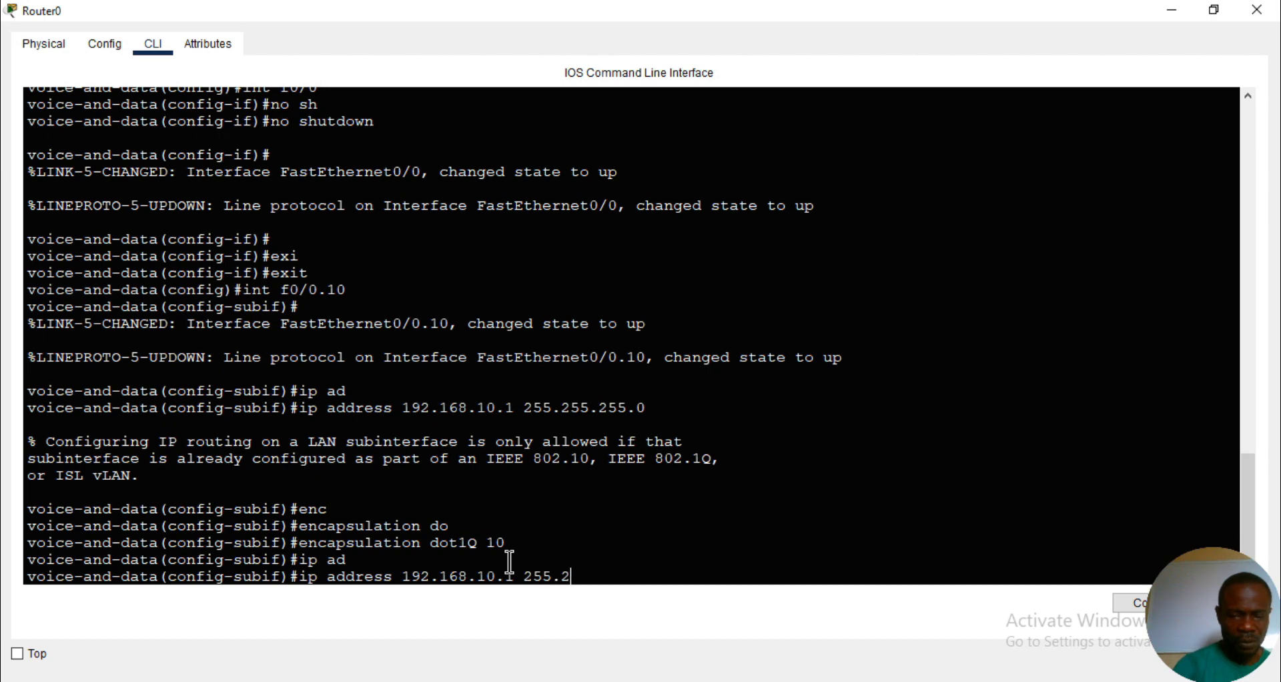
pyautogui.write('55.255.255')
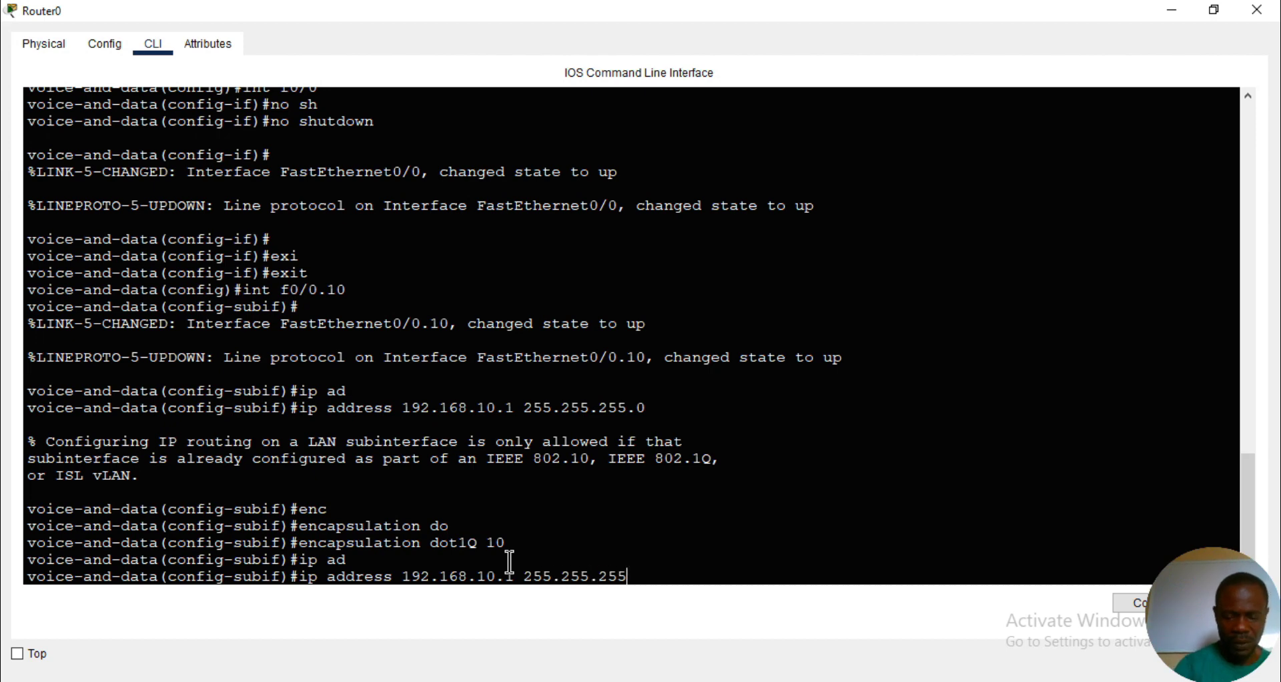
pyautogui.write('0')
pyautogui.press('Return')
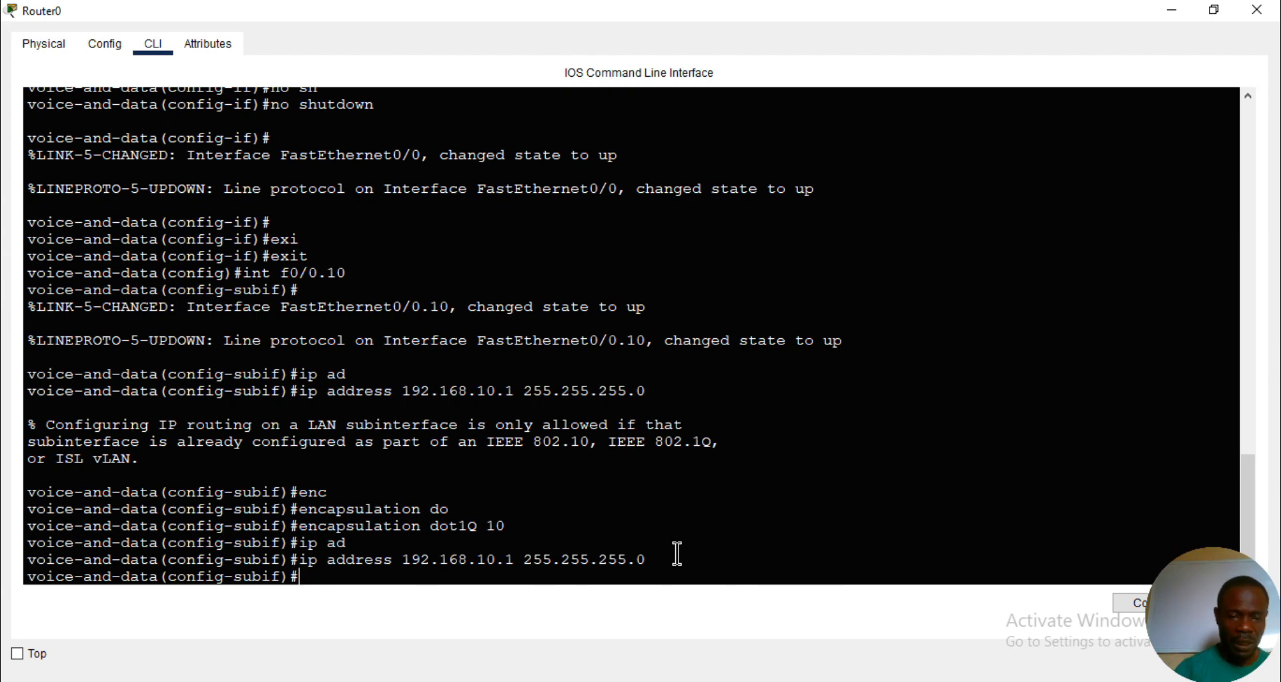
# - Leave the f0/0.10 configuration and create router subinterface f0/0.20
pyautogui.write('e')
pyautogui.write('xi')
pyautogui.press('Tab')
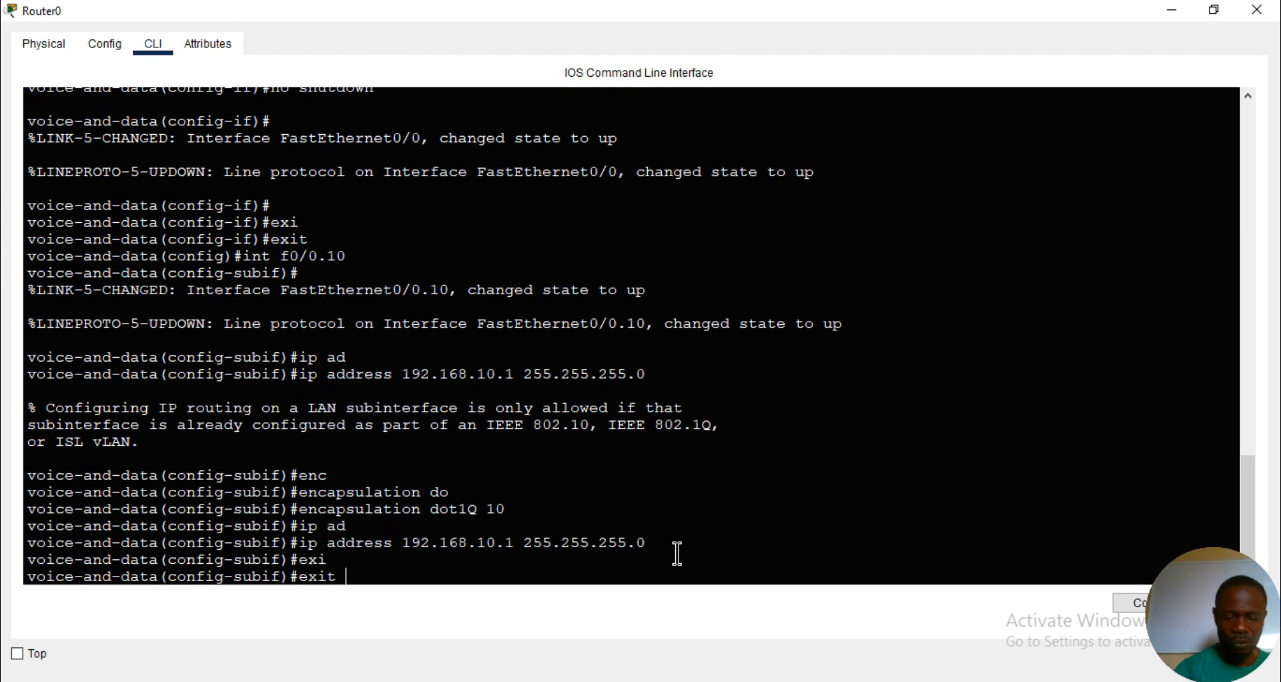
pyautogui.press('Return')
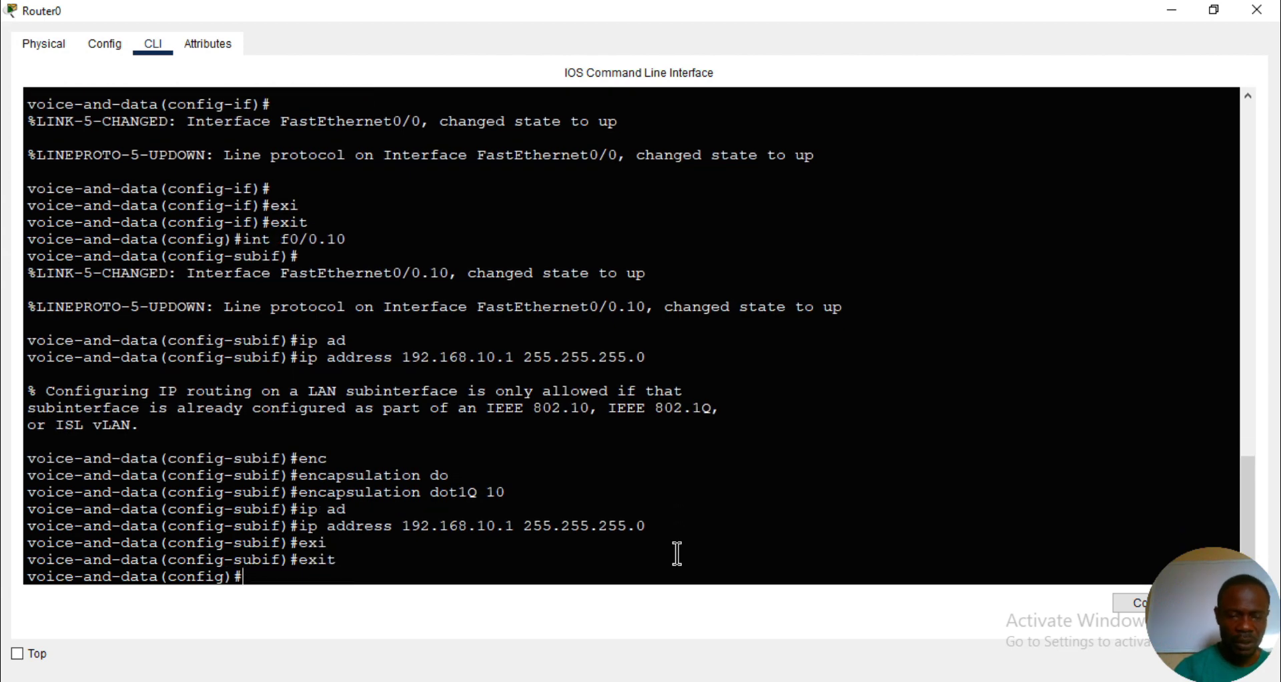
pyautogui.write('int f0')
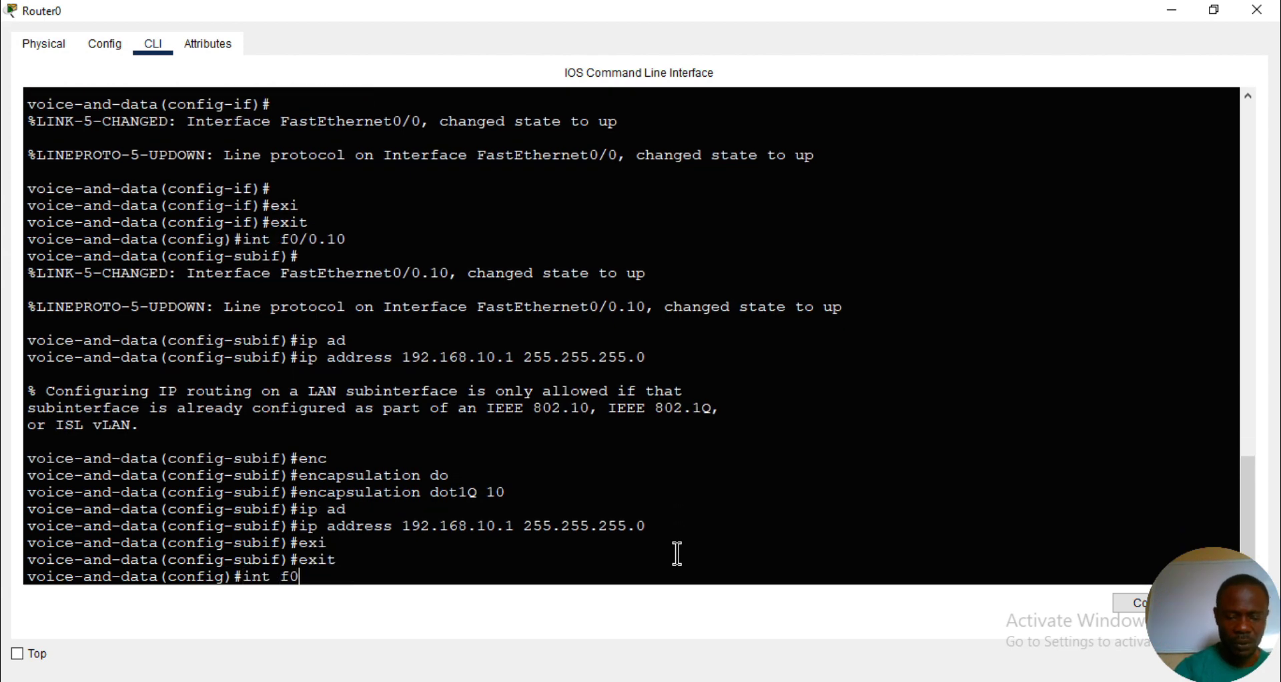
pyautogui.write('/0.20')
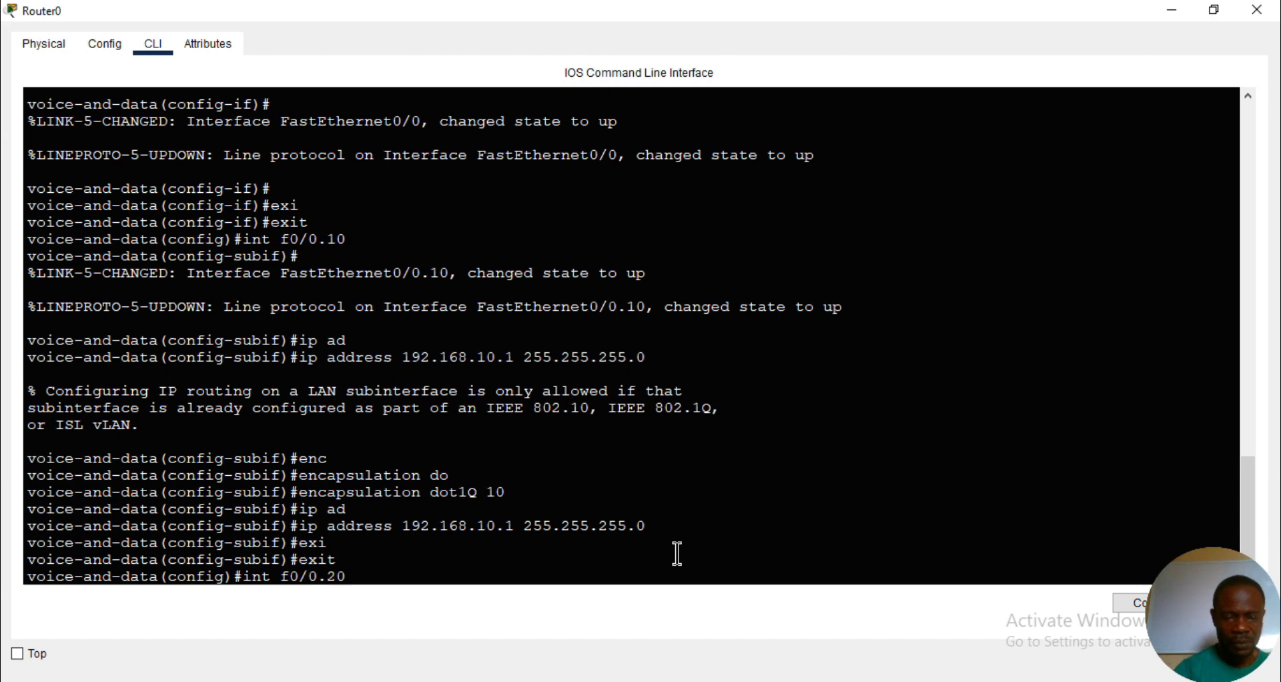
pyautogui.press('Return')
# - Set dot1Q encapsulation for VLAN 20 on router subinterface f0/0.20
pyautogui.write('e-and-data(config-subif)#e')
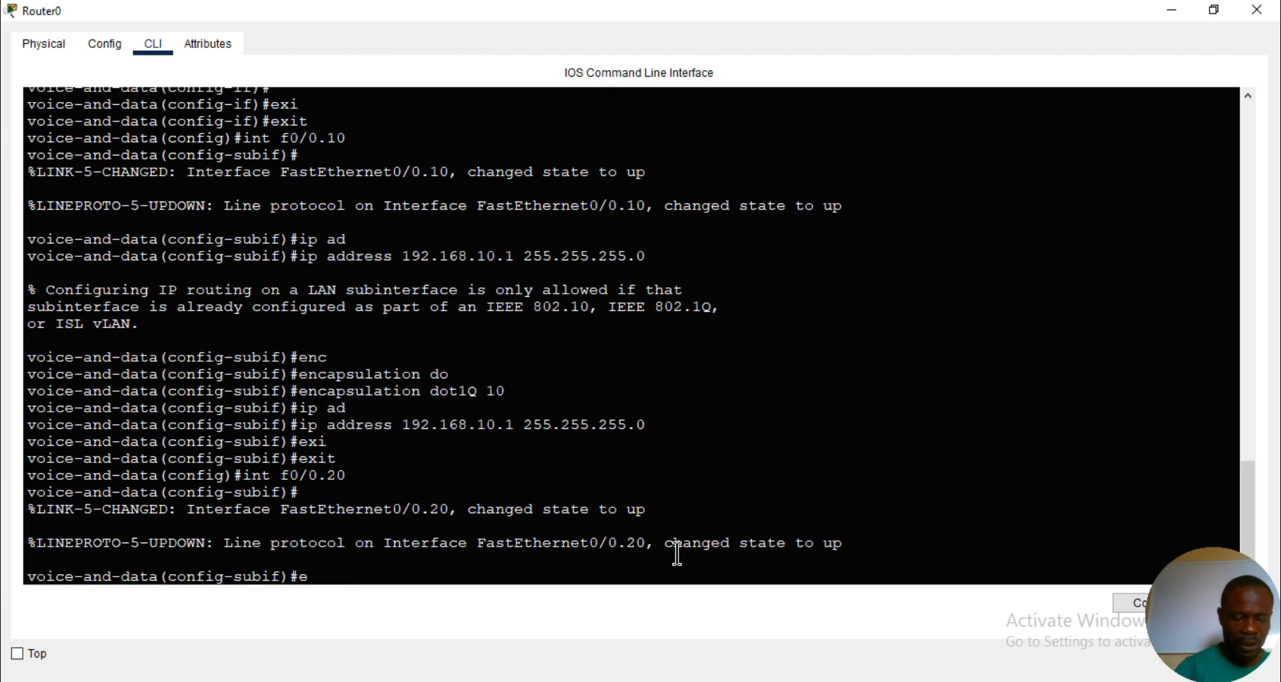
pyautogui.write('nc')
pyautogui.press('Tab')
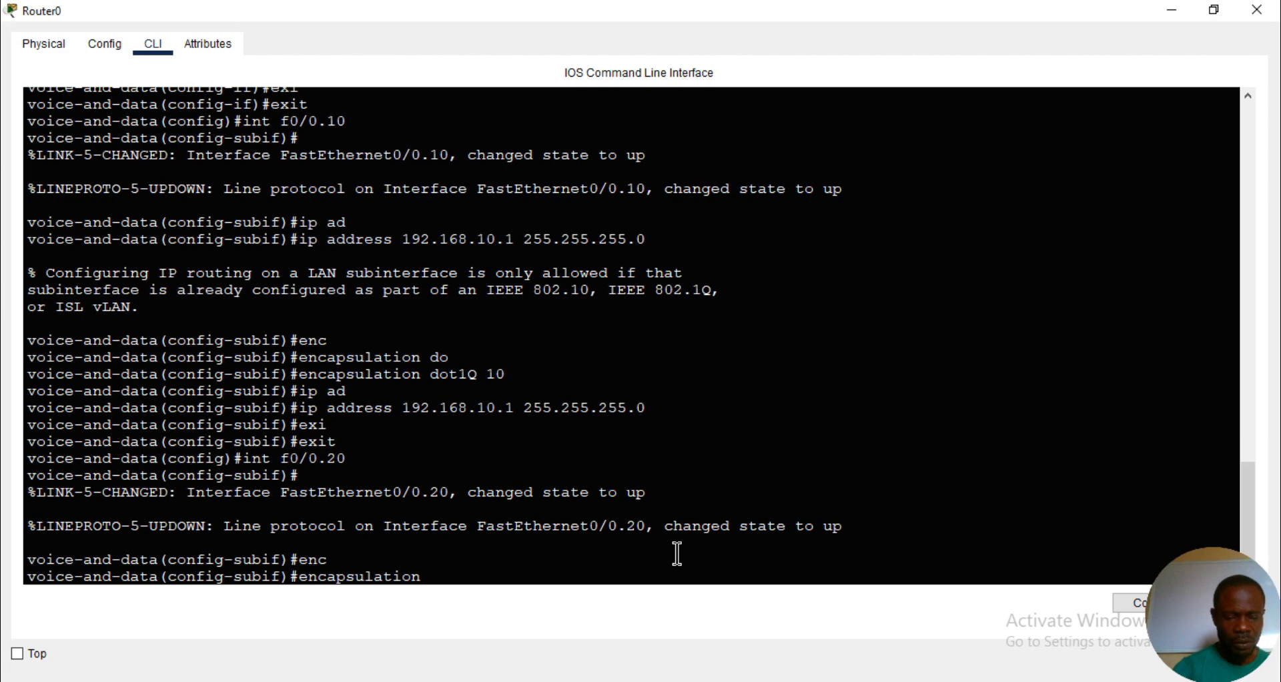
pyautogui.write('do')
pyautogui.press('Tab')
pyautogui.write('2')
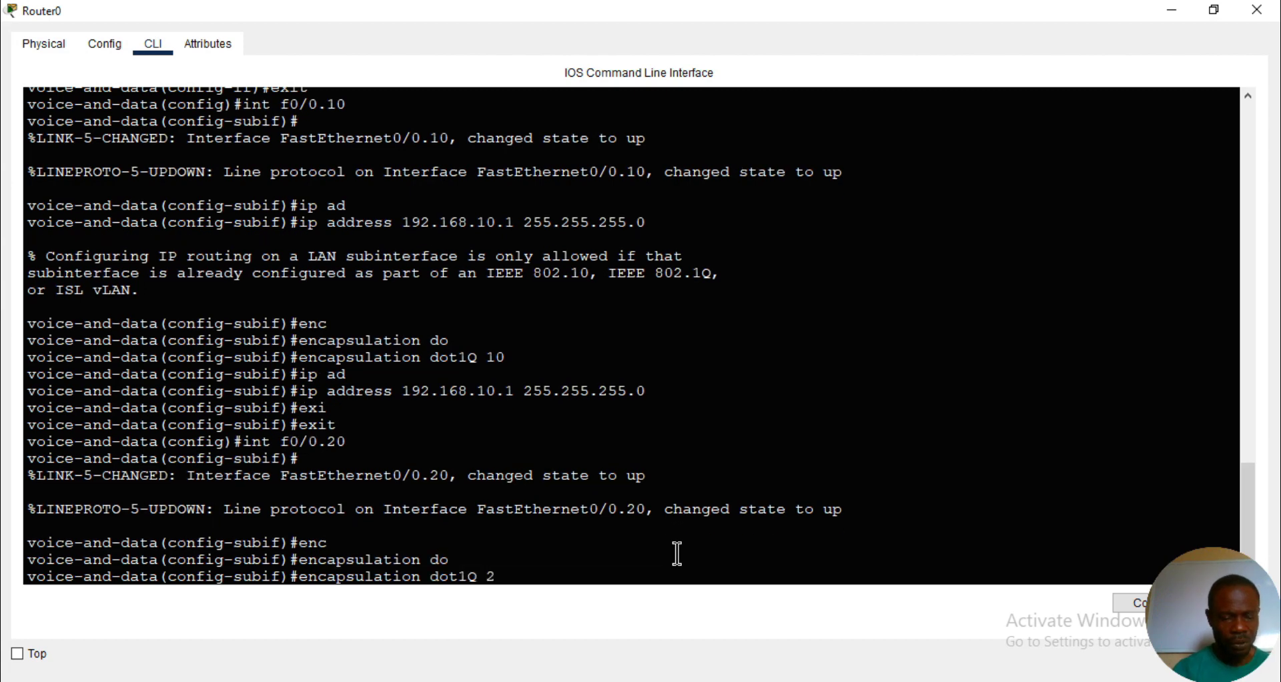
pyautogui.write('0')
pyautogui.press('Return')
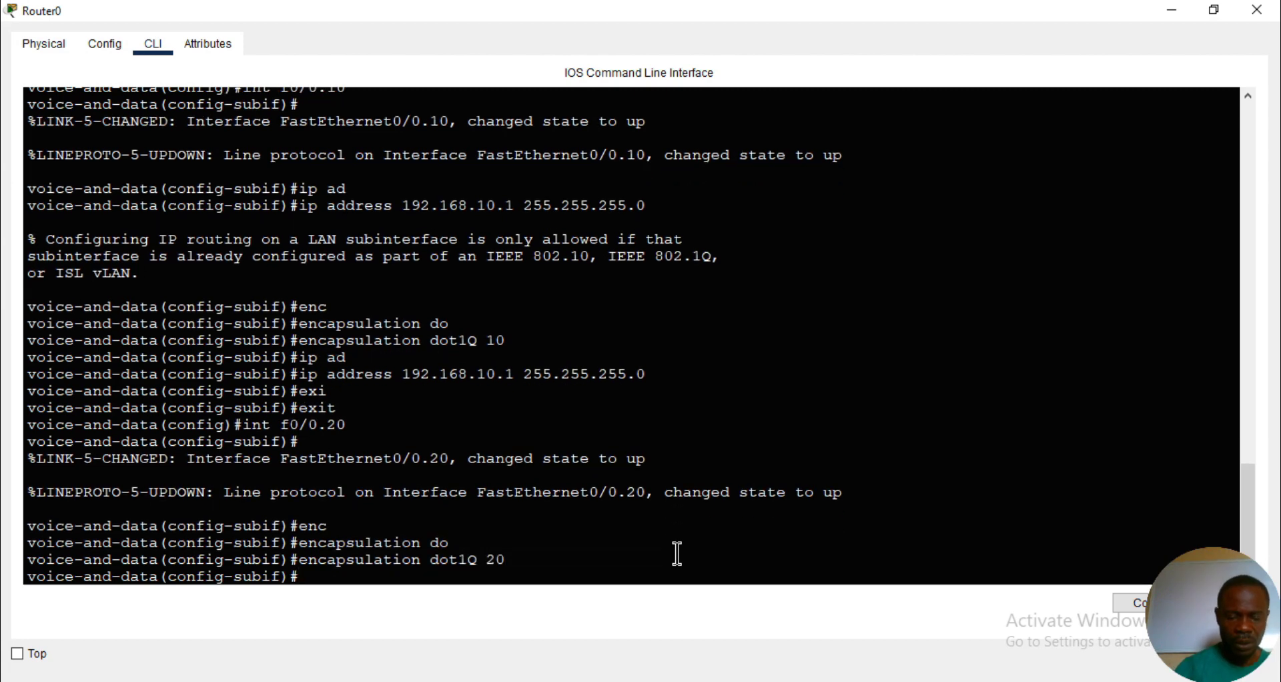
# - Assign IP address 192.168.20.1 with mask 255.255.255.0 to router subinterface f0/0.20
pyautogui.write('ip ad')
pyautogui.press('Tab')
pyautogui.write('1')
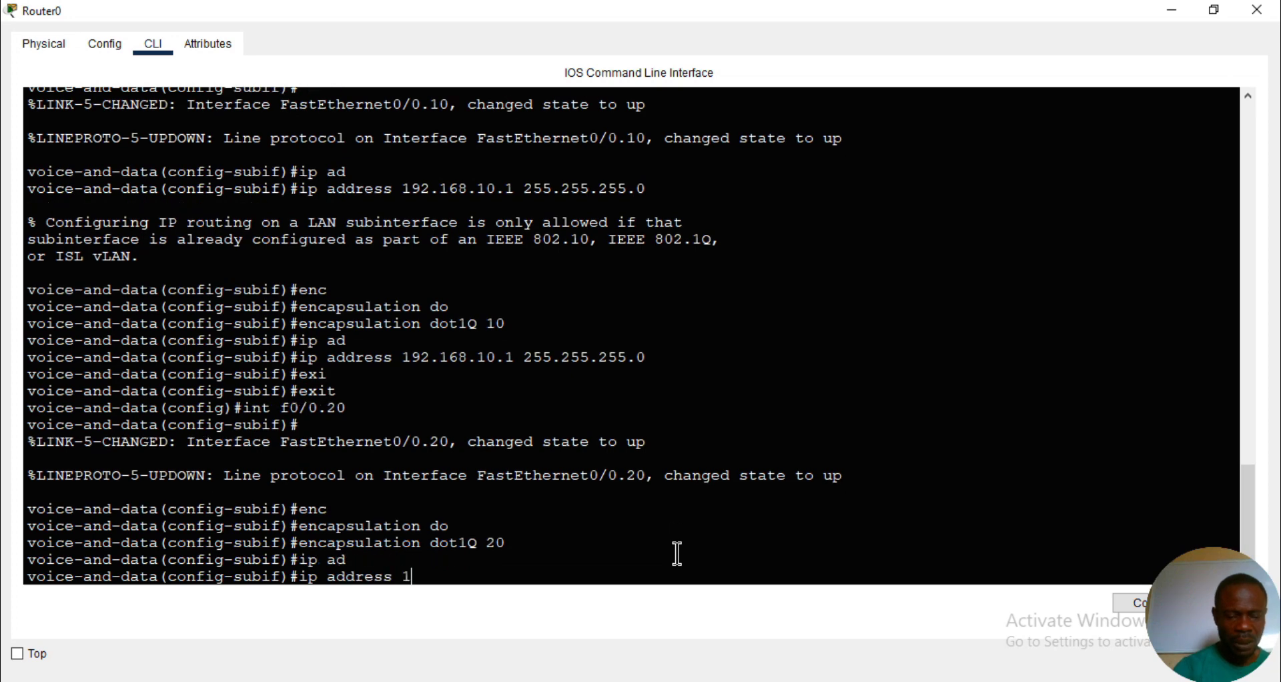
pyautogui.write('92.168.')
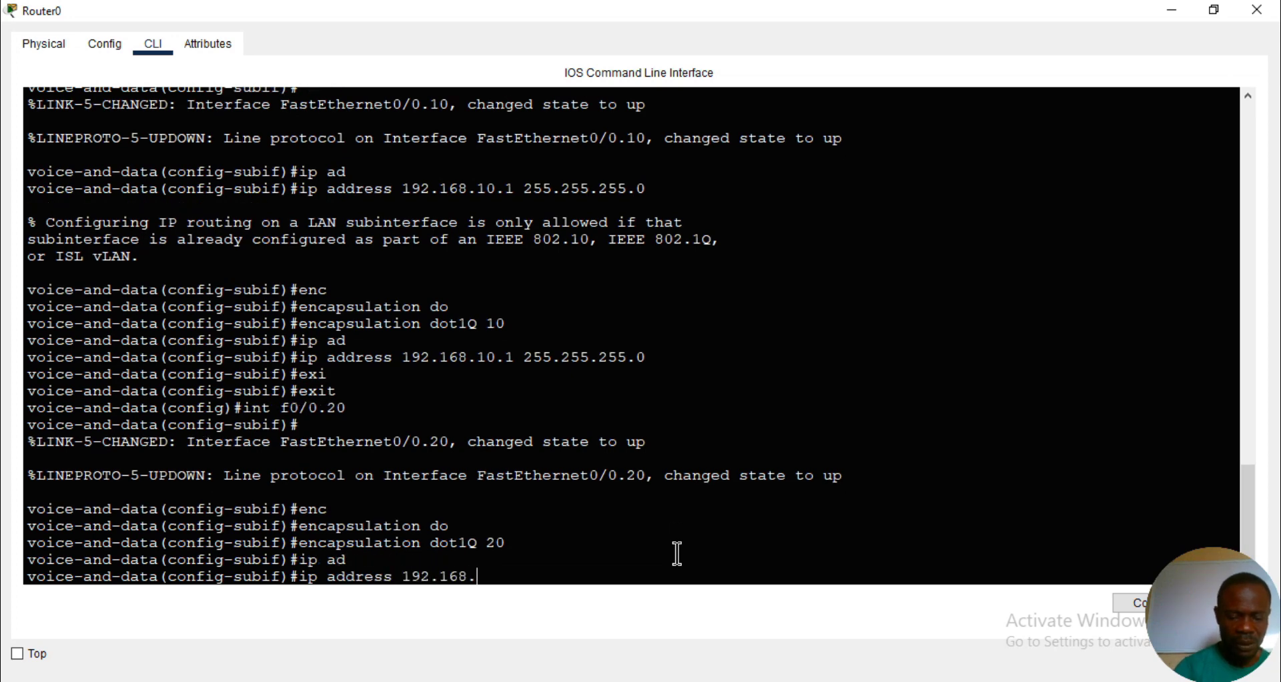
pyautogui.write('10')
pyautogui.press('BackSpace')
pyautogui.press('BackSpace')
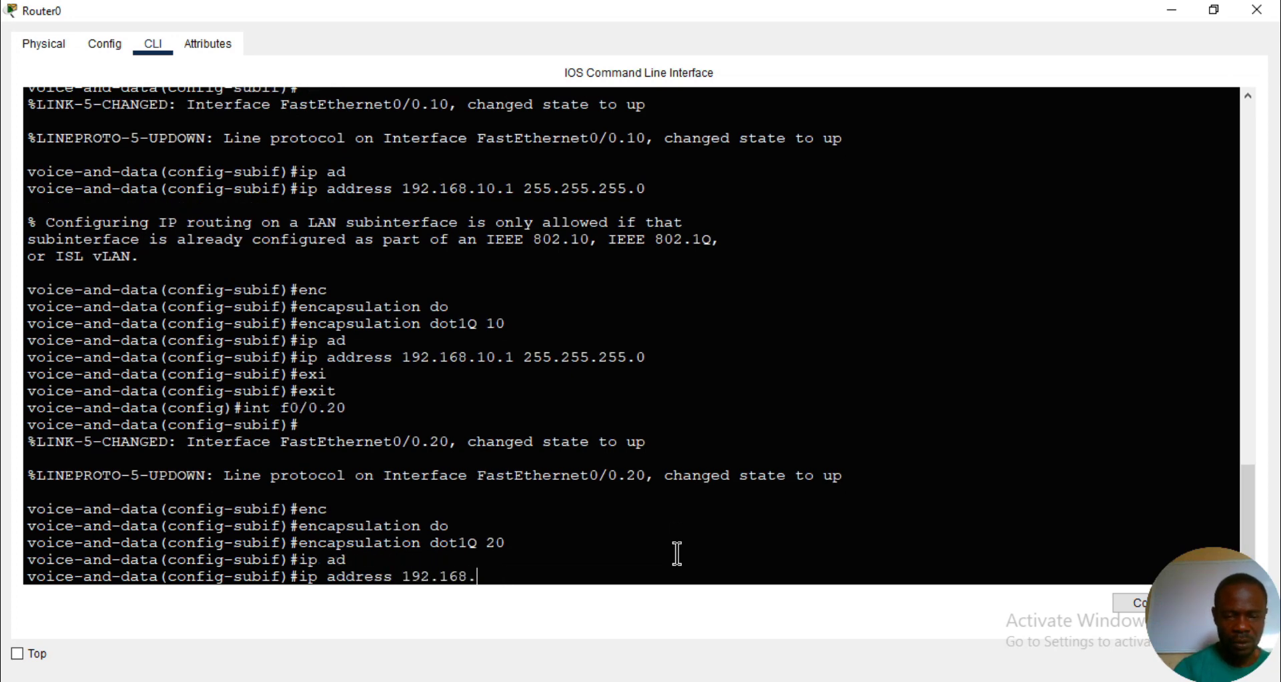
pyautogui.write('20.1')
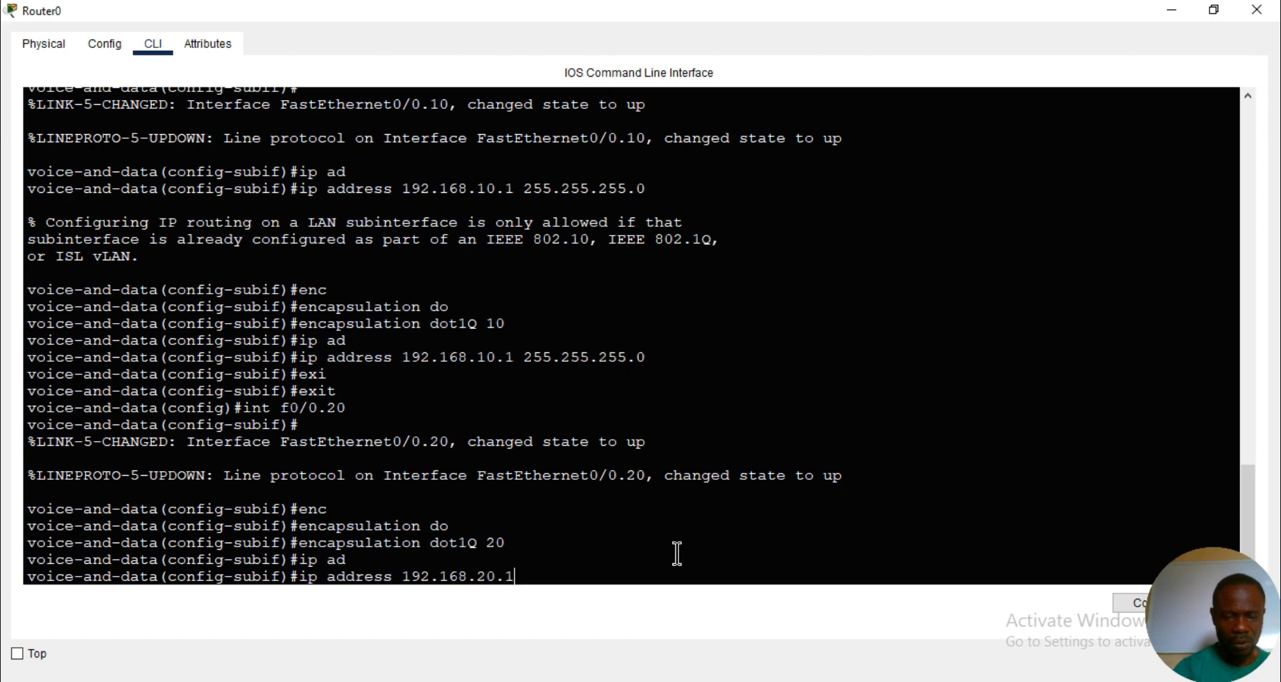
pyautogui.write(' 255.2')
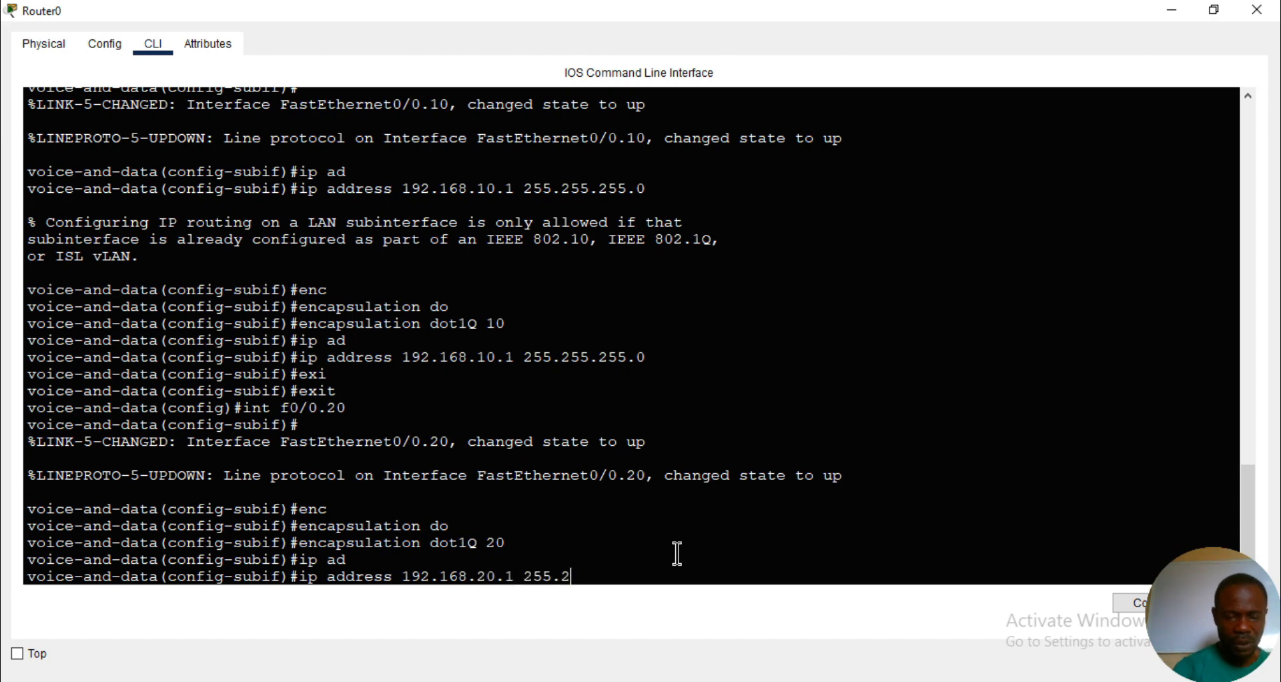
pyautogui.write('55.255.255')
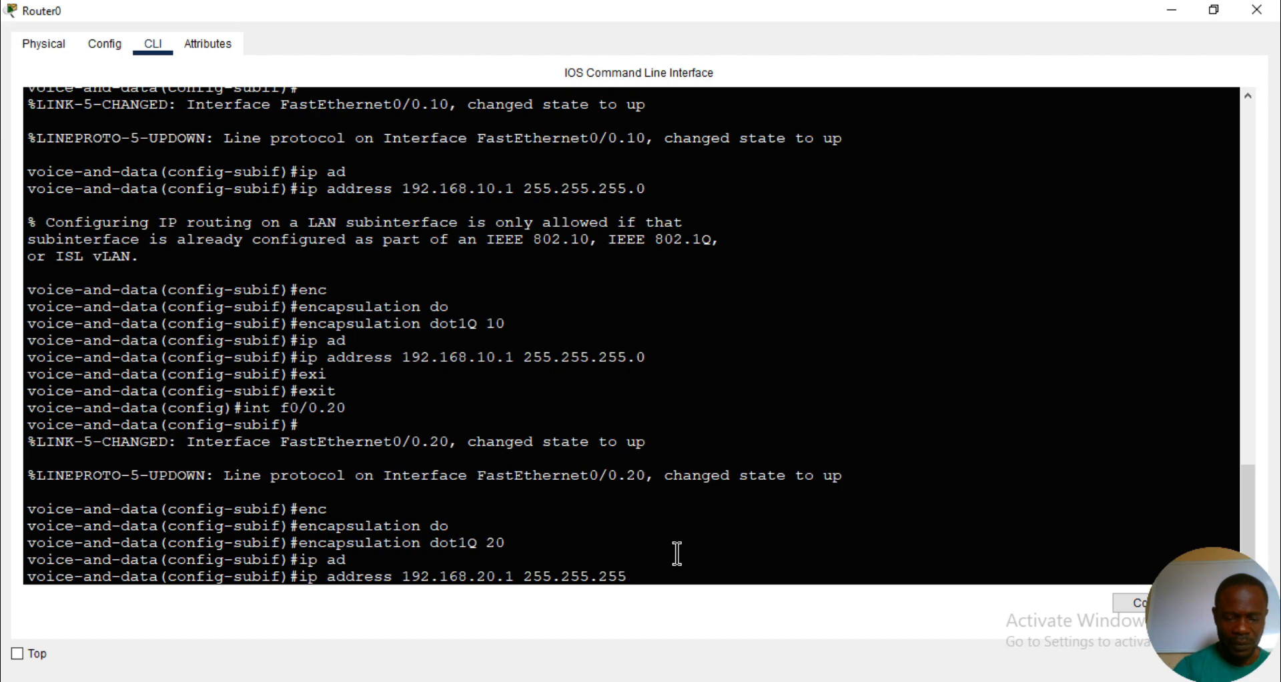
pyautogui.write('0')
pyautogui.press('Return')
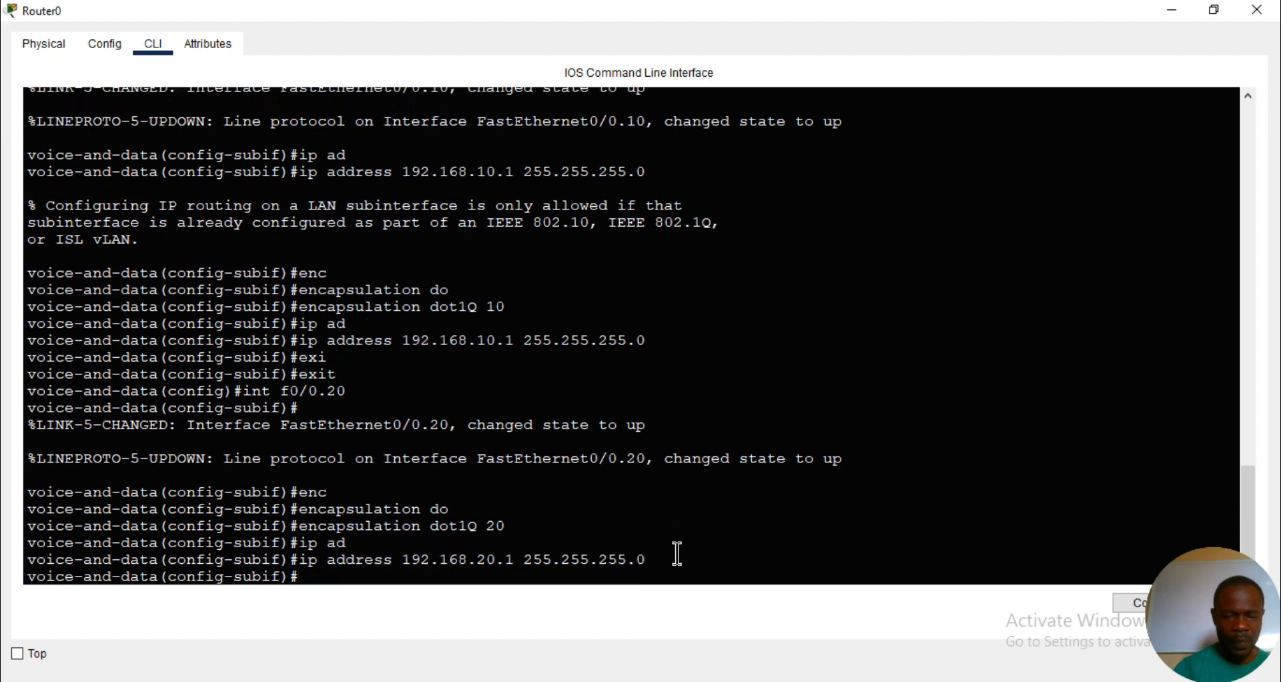
# - Leave the f0/0.20 configuration and create router subinterface f0/0.30
pyautogui.write('exi')
pyautogui.press('Tab')
pyautogui.press('Return')
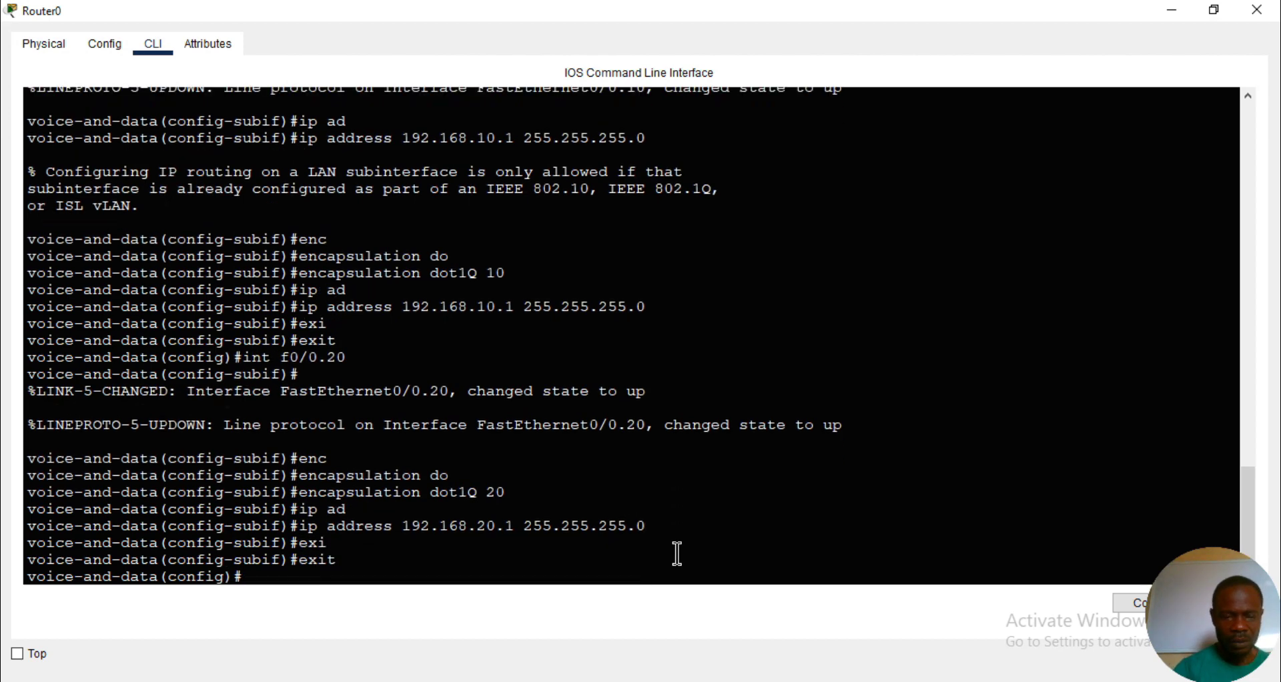
pyautogui.write('in')
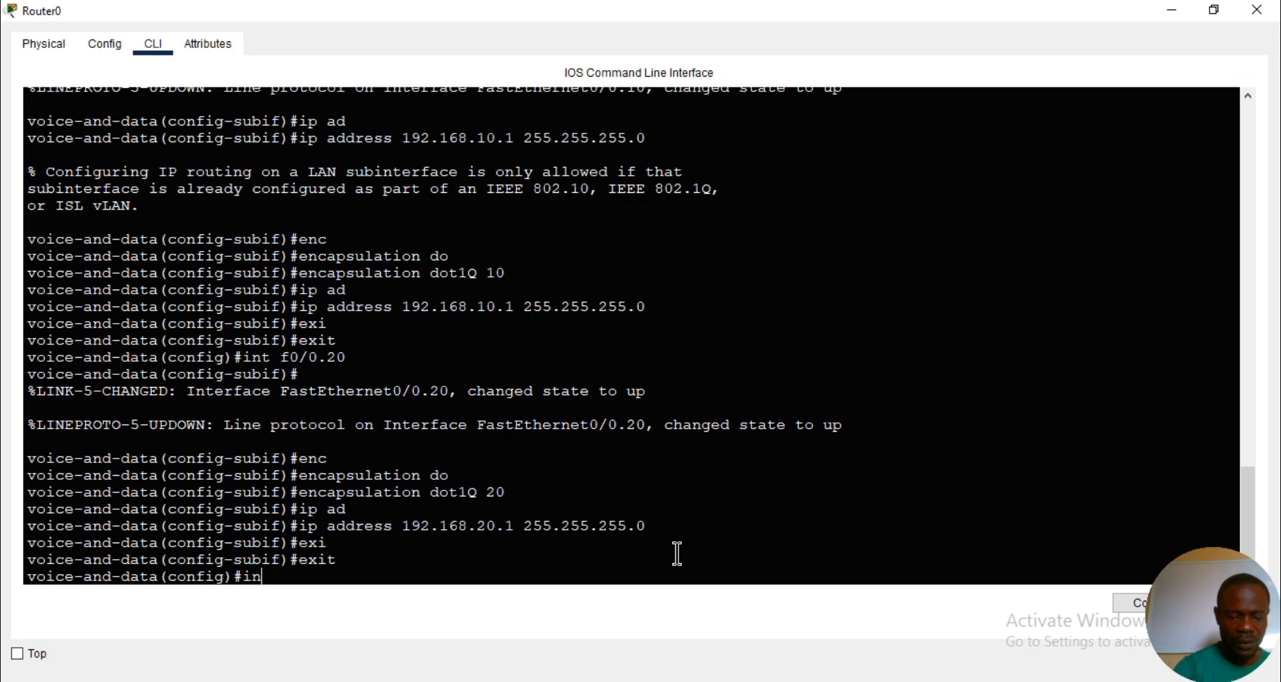
pyautogui.write('t f0/0.30')
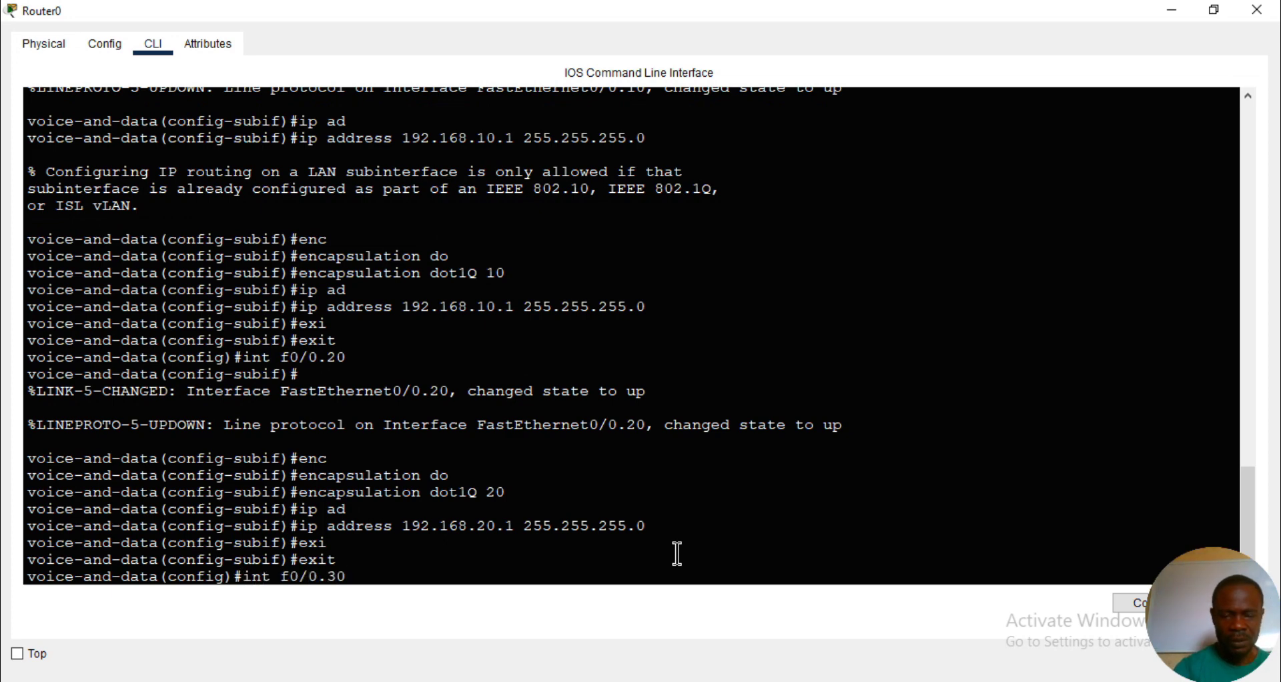
pyautogui.press('Return')
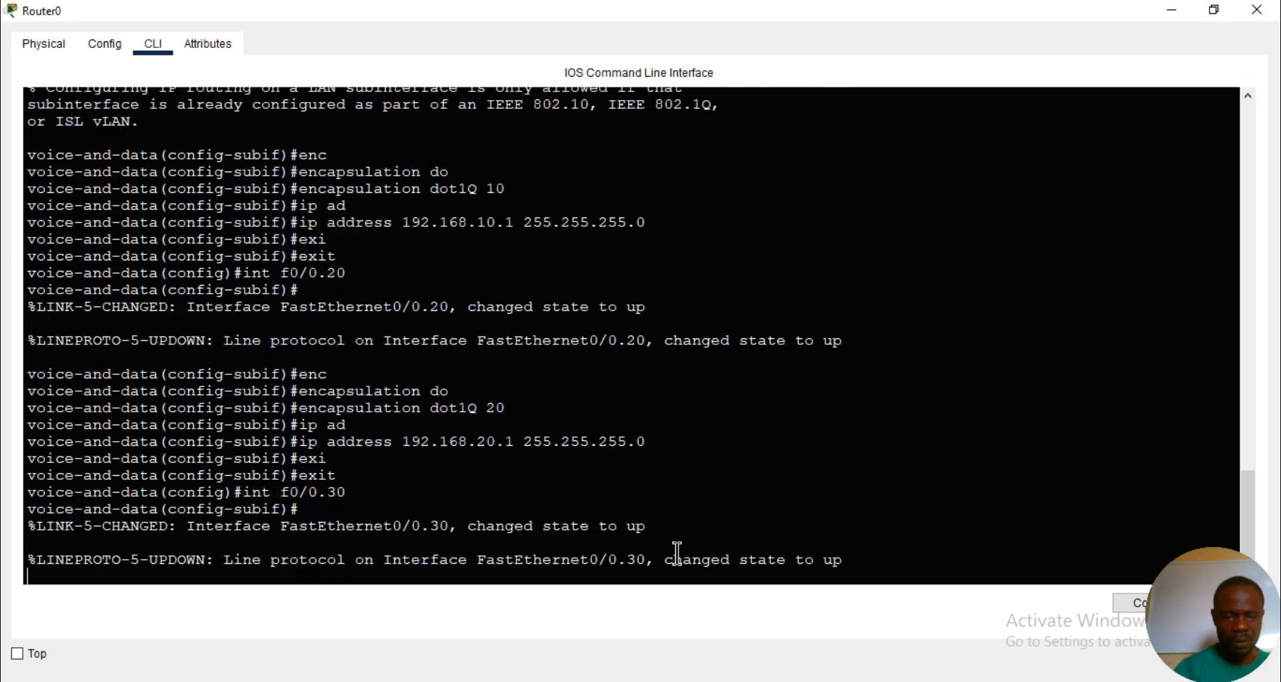
pyautogui.press('Return')
pyautogui.press('Return')
pyautogui.press('Return')
# - Try to assign IP address 192.168.30.1 with mask 255.255.255.0 to subinterface f0/0.30 before setting its encapsulation
pyautogui.write('ip ad')
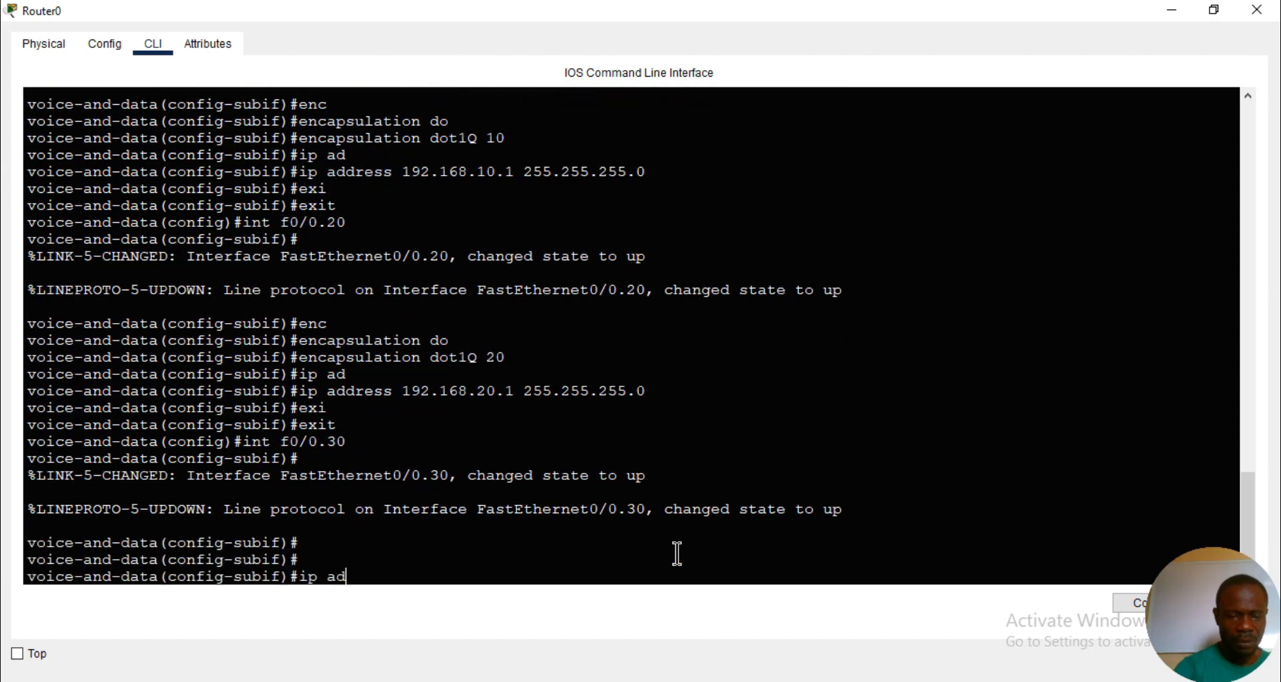
pyautogui.press('Tab')
pyautogui.write('192.16')
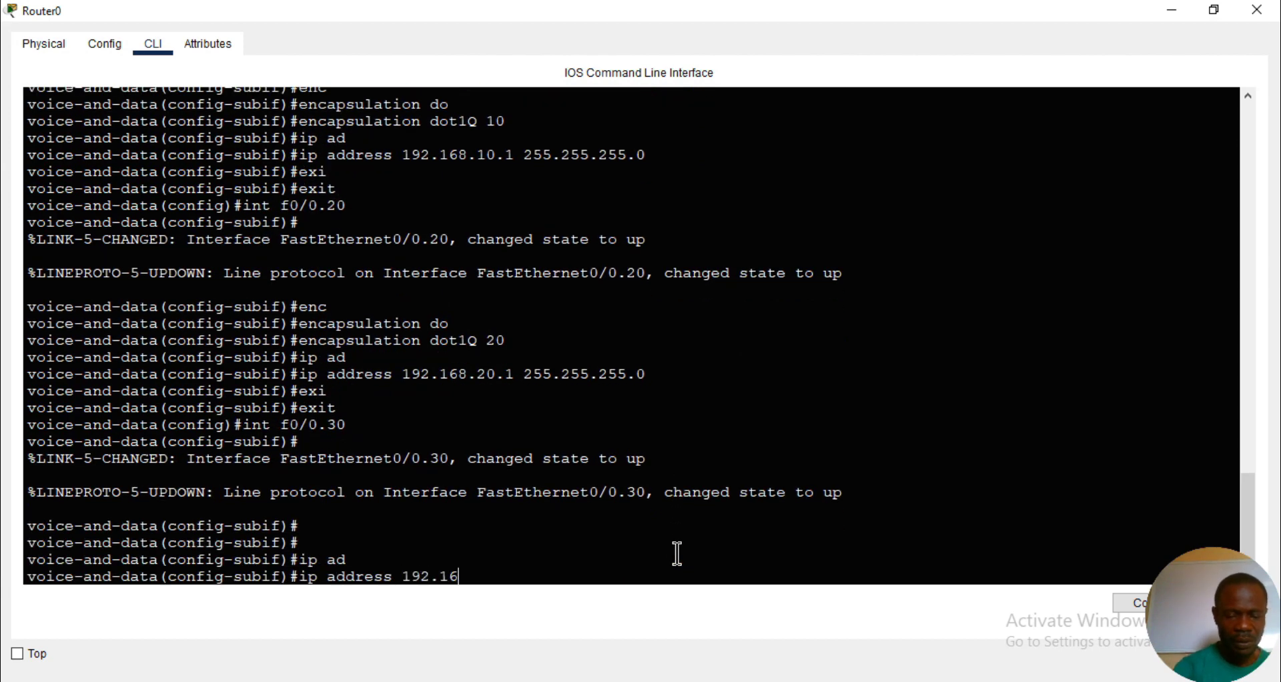
pyautogui.write('8.30.1 255')
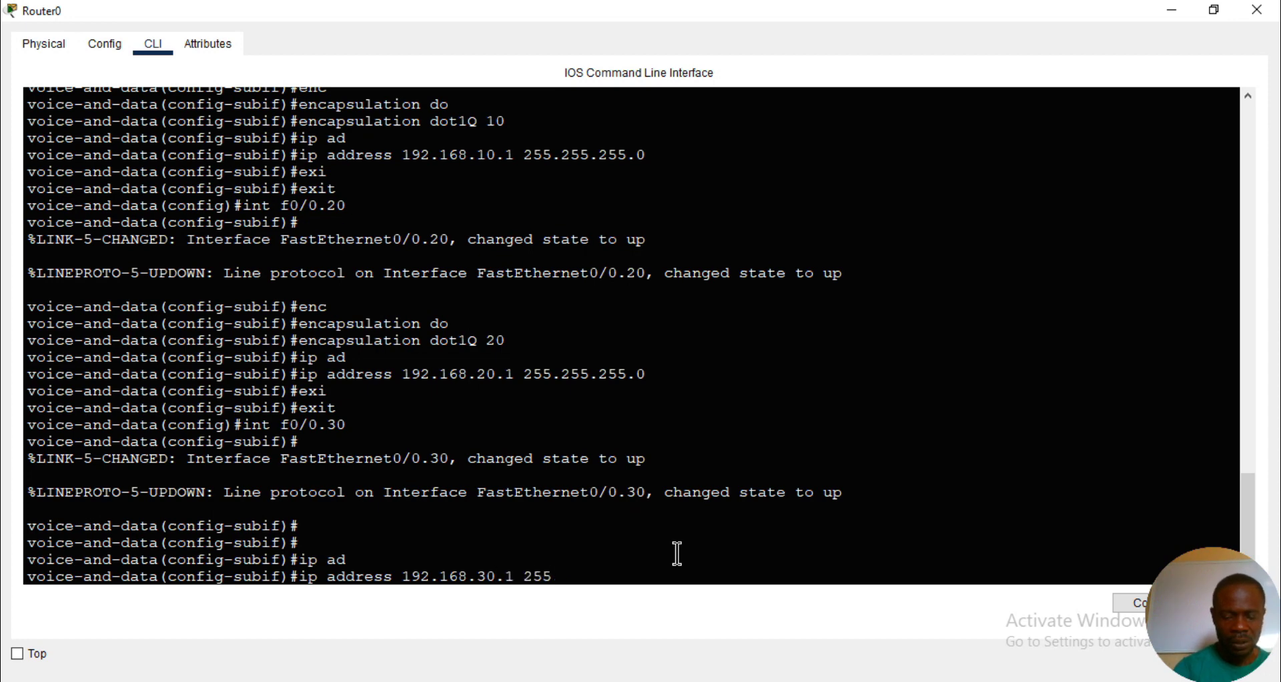
pyautogui.write('./25')
pyautogui.press('BackSpace')
pyautogui.press('BackSpace')
pyautogui.press('BackSpace')
pyautogui.press('BackSpace')
pyautogui.write('.25')
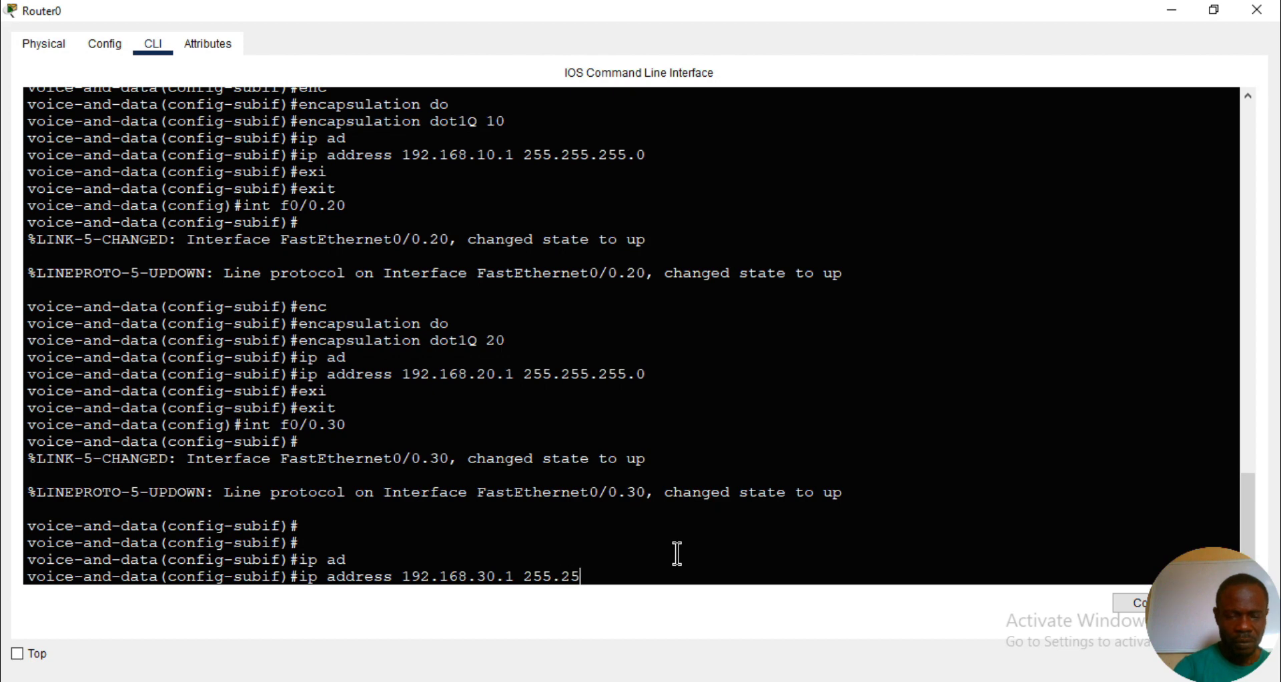
pyautogui.write('5.255.0')
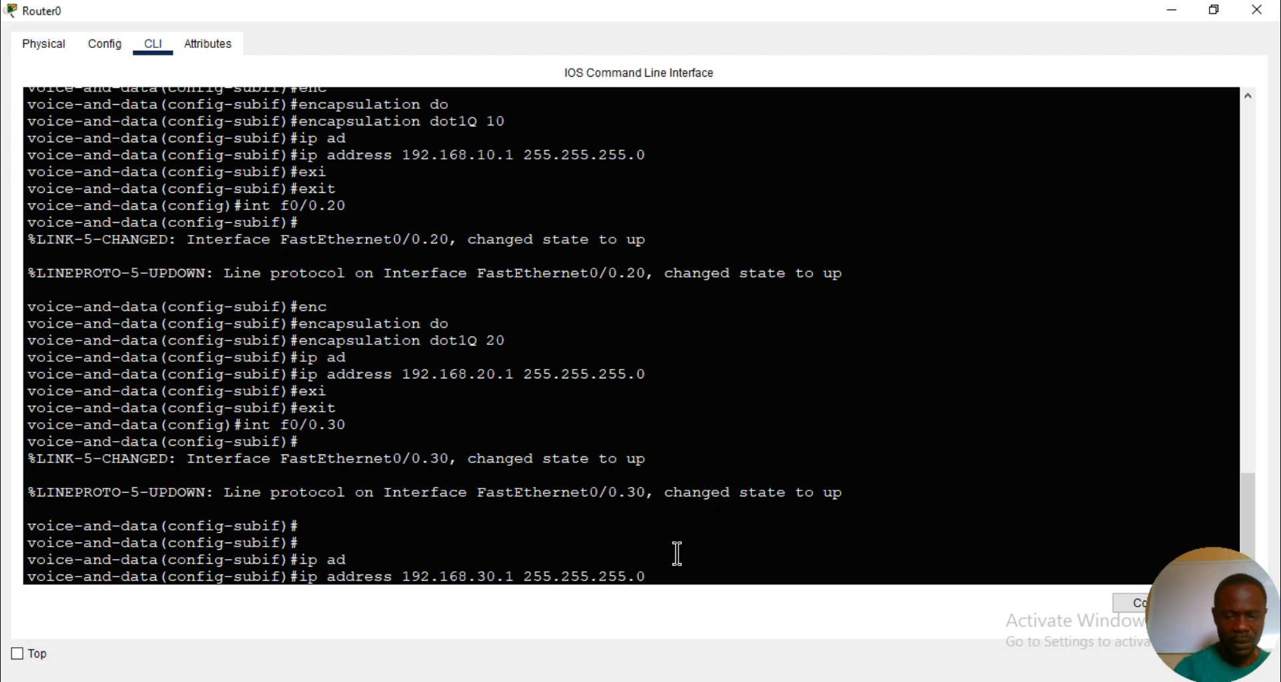
pyautogui.press('Return')
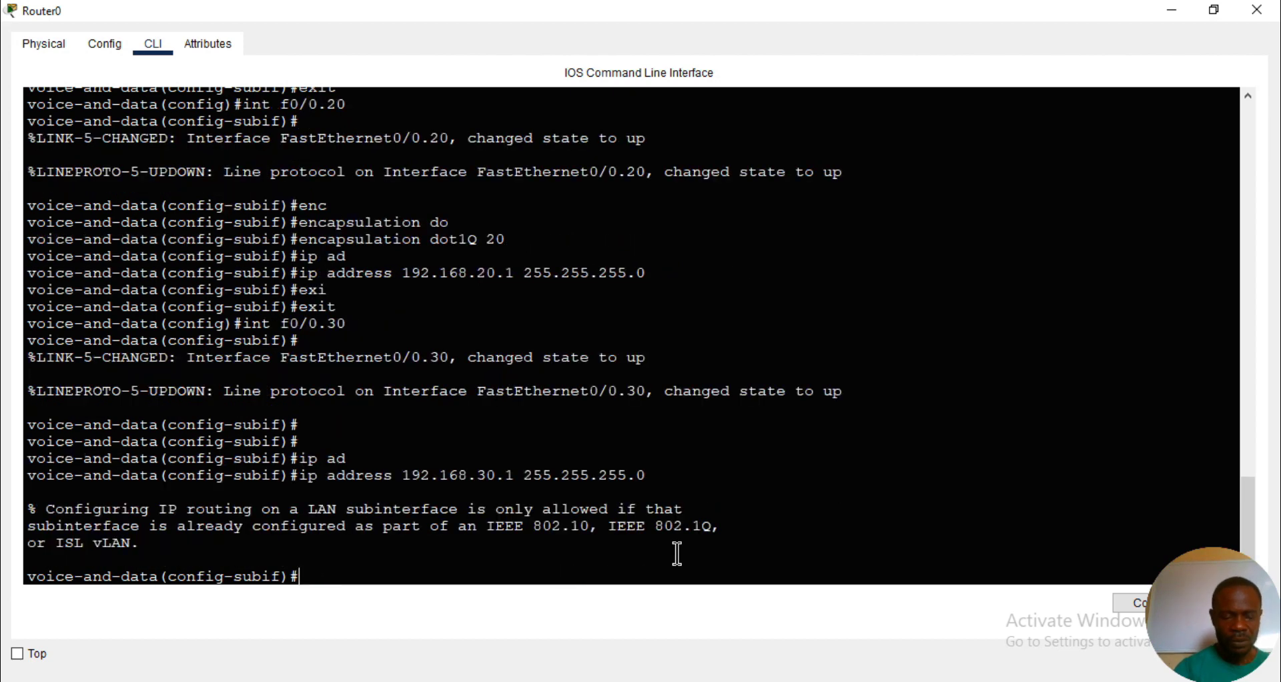
# - Set dot1Q encapsulation for VLAN 30 on router subinterface f0/0.30
pyautogui.write('enc')
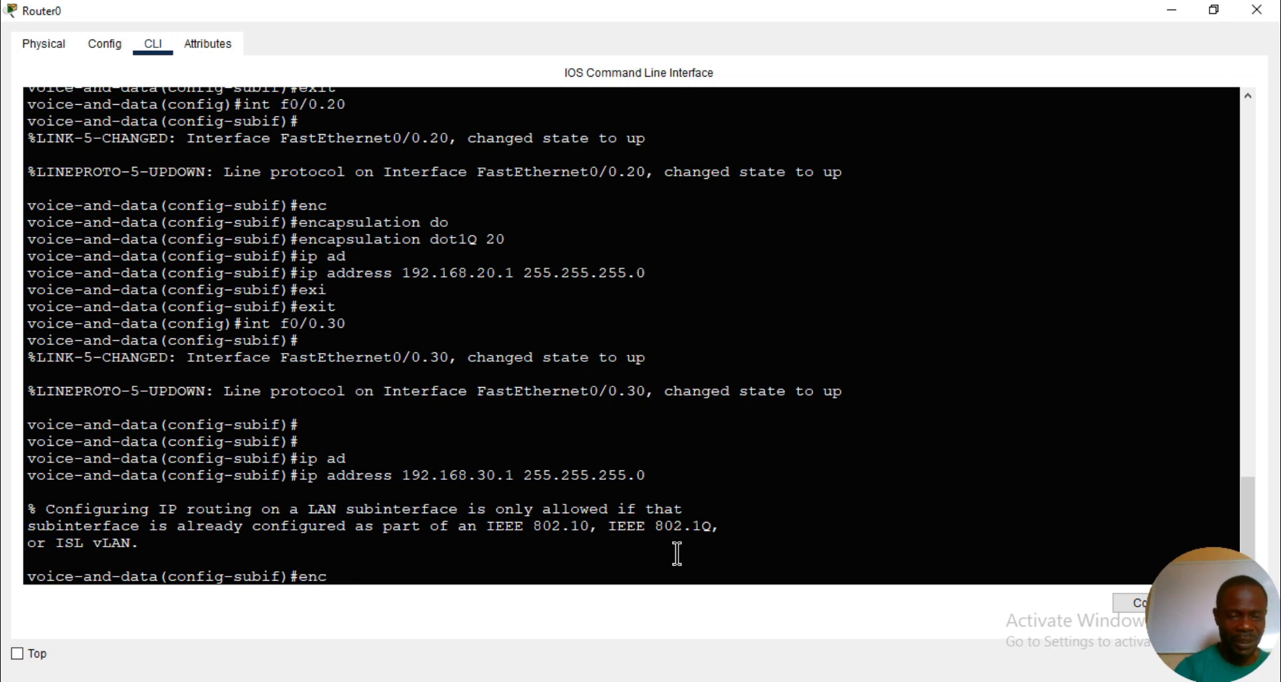
pyautogui.press('Tab')
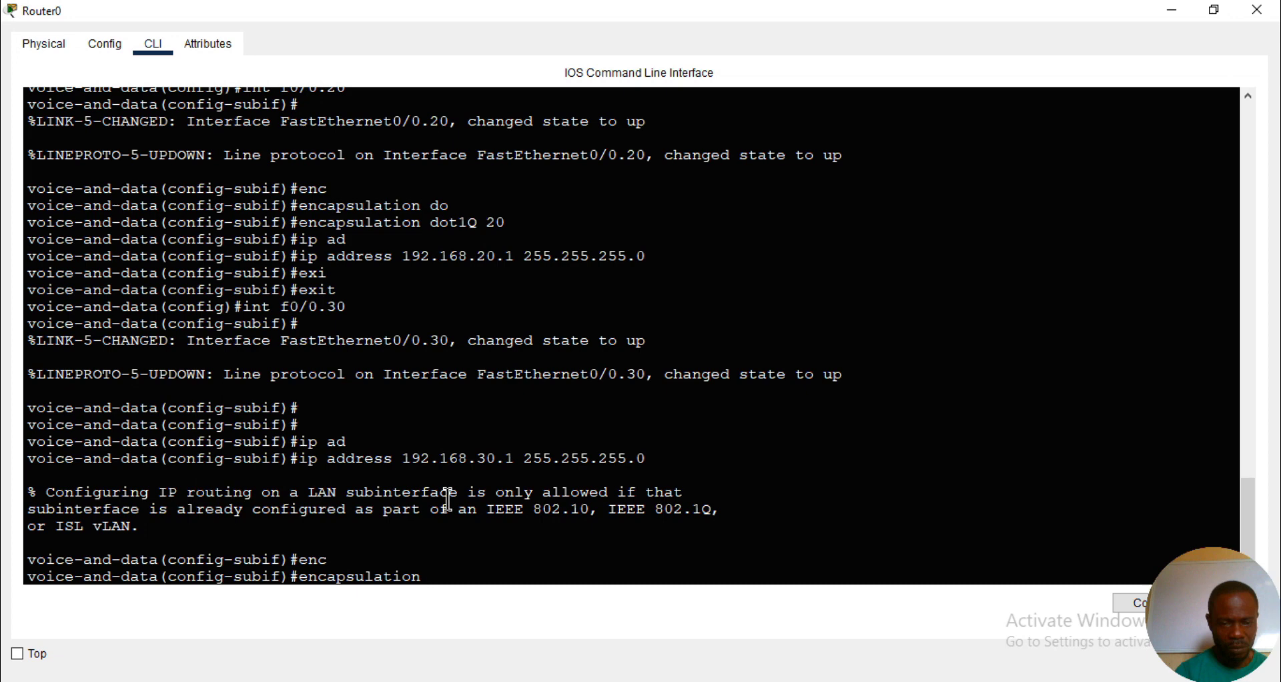
pyautogui.write('d')
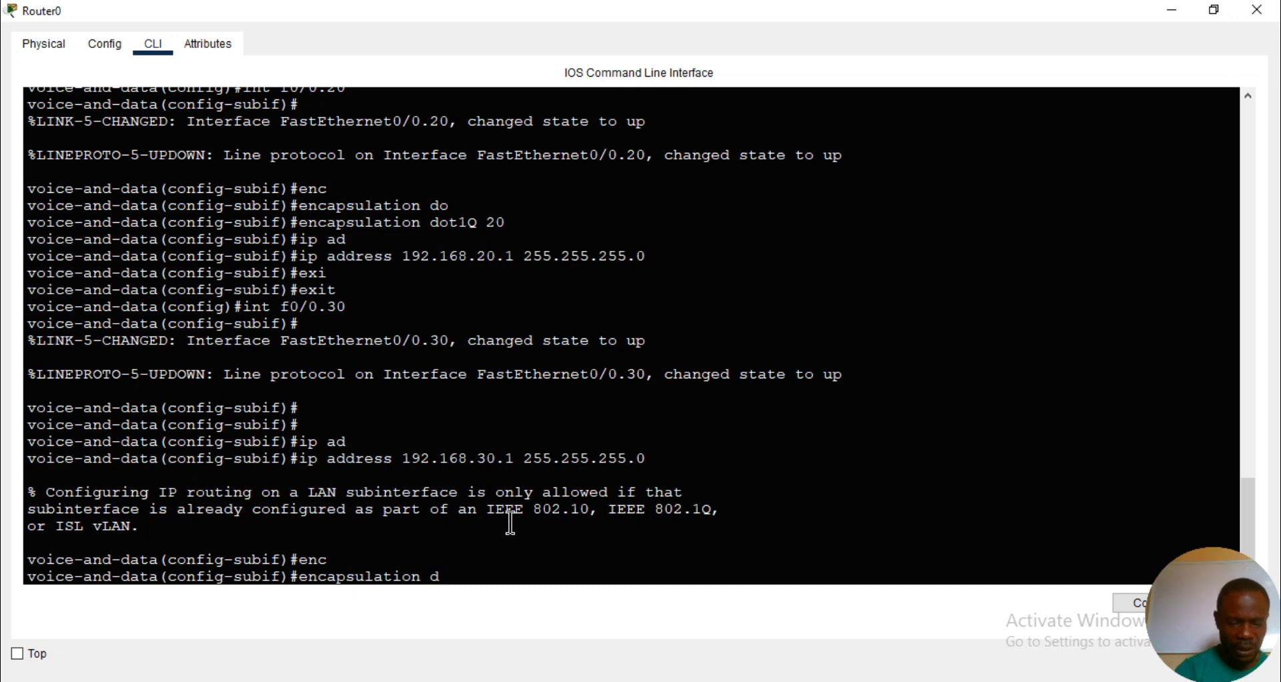
pyautogui.write('h')
pyautogui.press('Tab')
pyautogui.press('BackSpace')
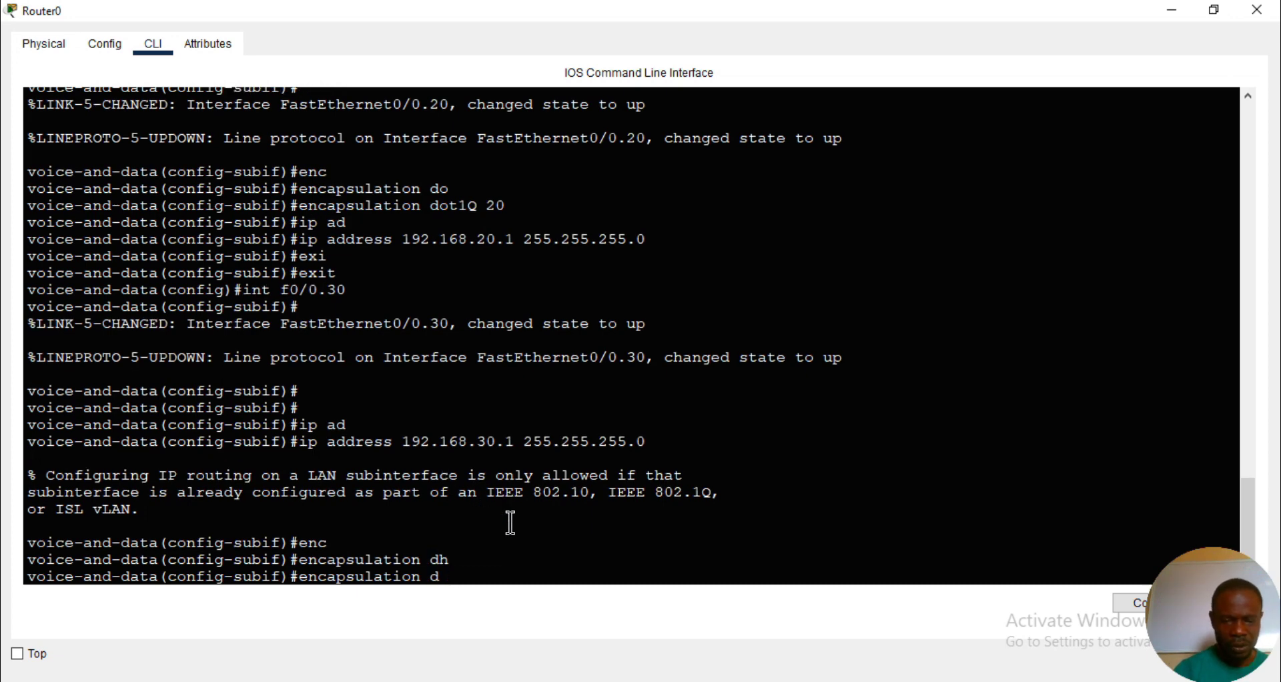
pyautogui.write('o')
pyautogui.press('Tab')
pyautogui.write('2')
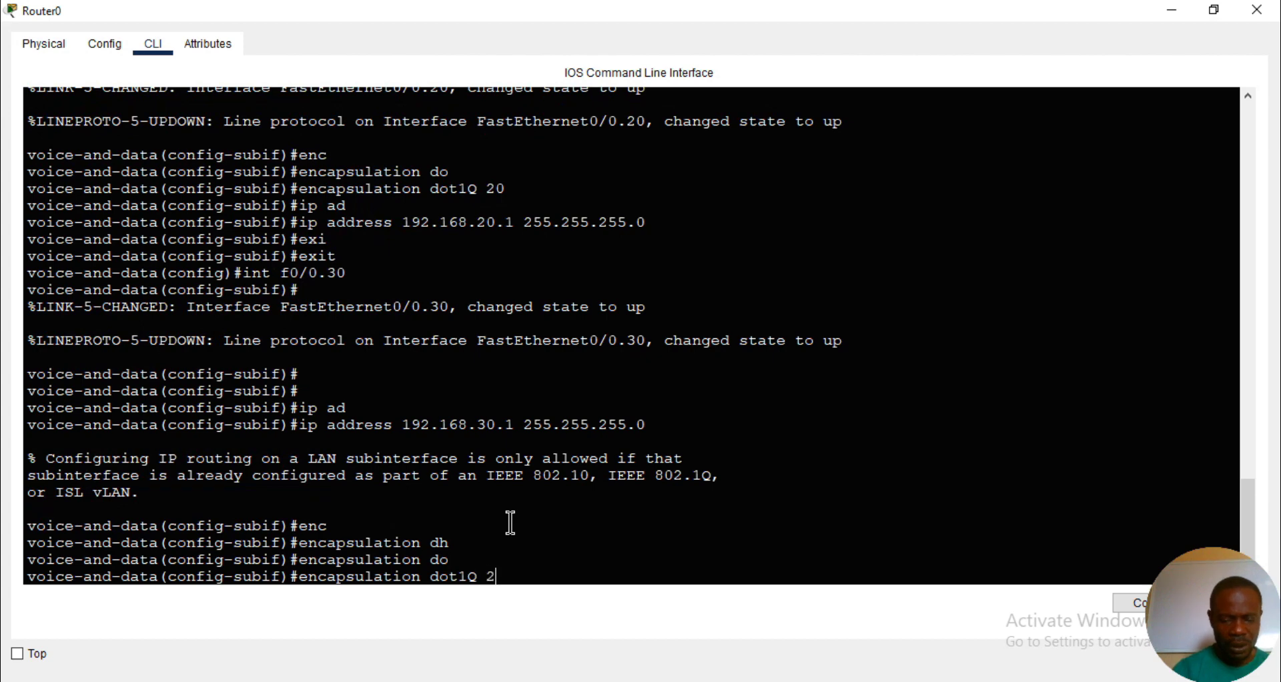
pyautogui.press('BackSpace')
pyautogui.write('30')
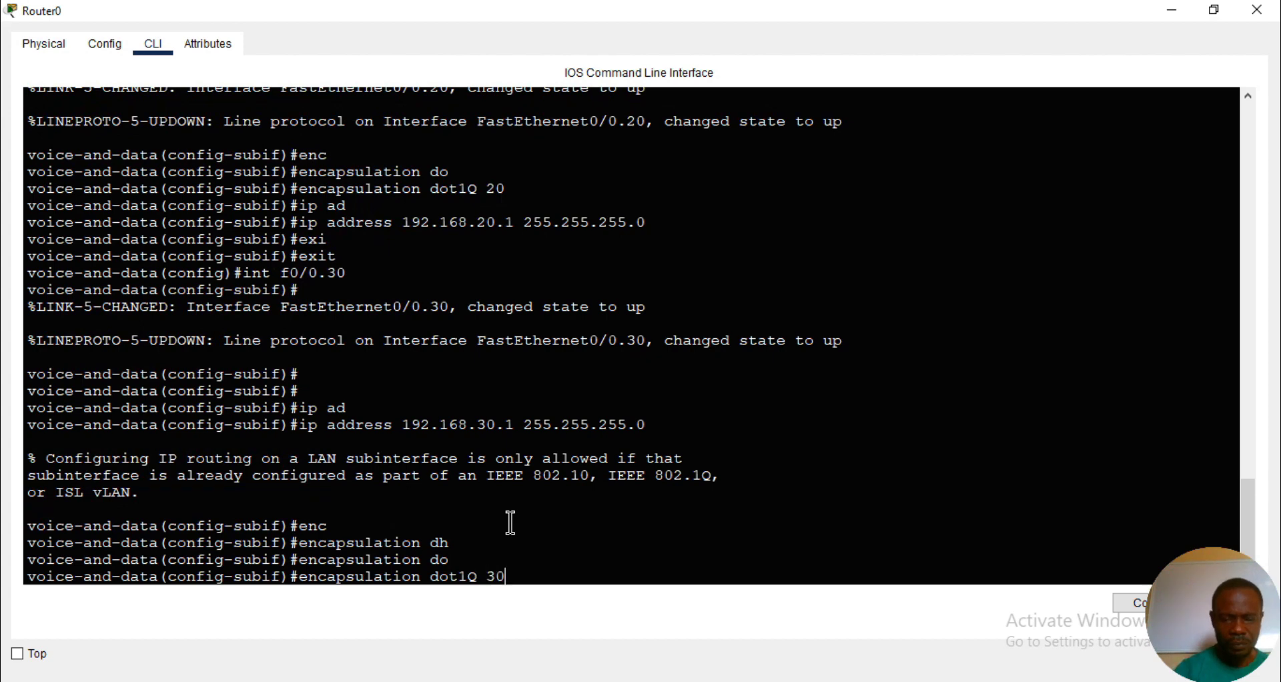
pyautogui.press('Return')
# - Assign IP address 192.168.30.1 with mask 255.255.255.0 to router subinterface f0/0.30
pyautogui.write('ip ad')
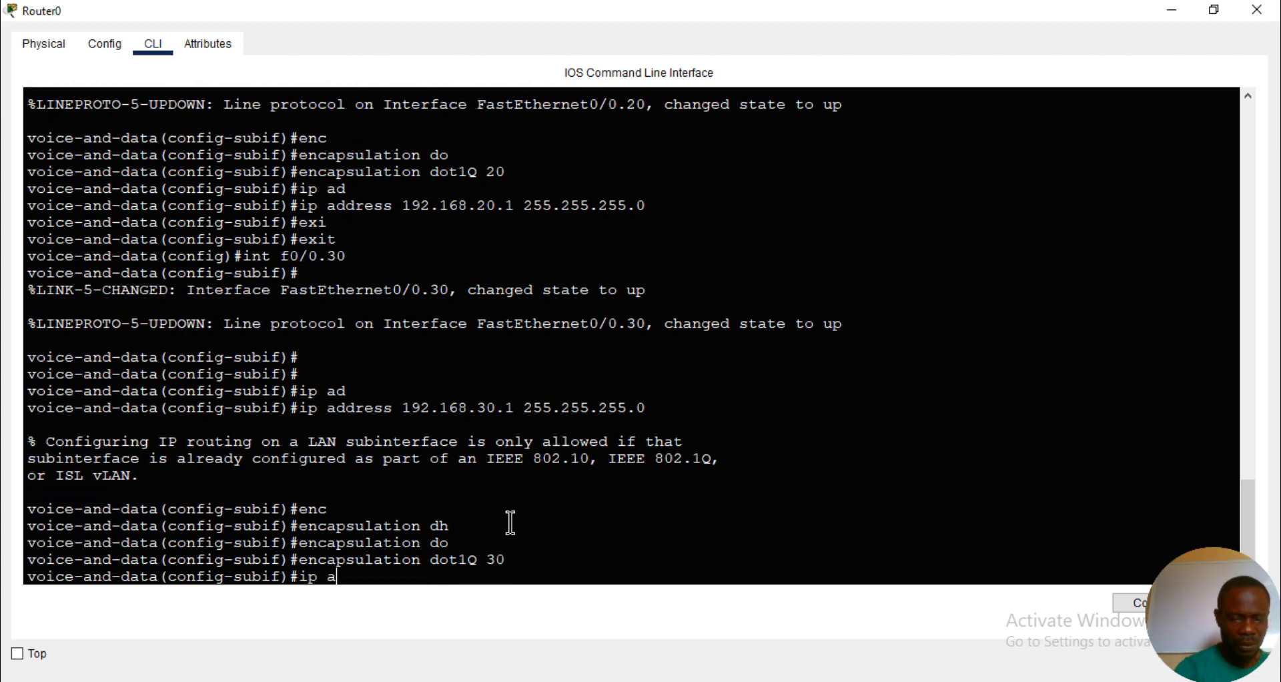
pyautogui.press('Tab')
pyautogui.write('192')
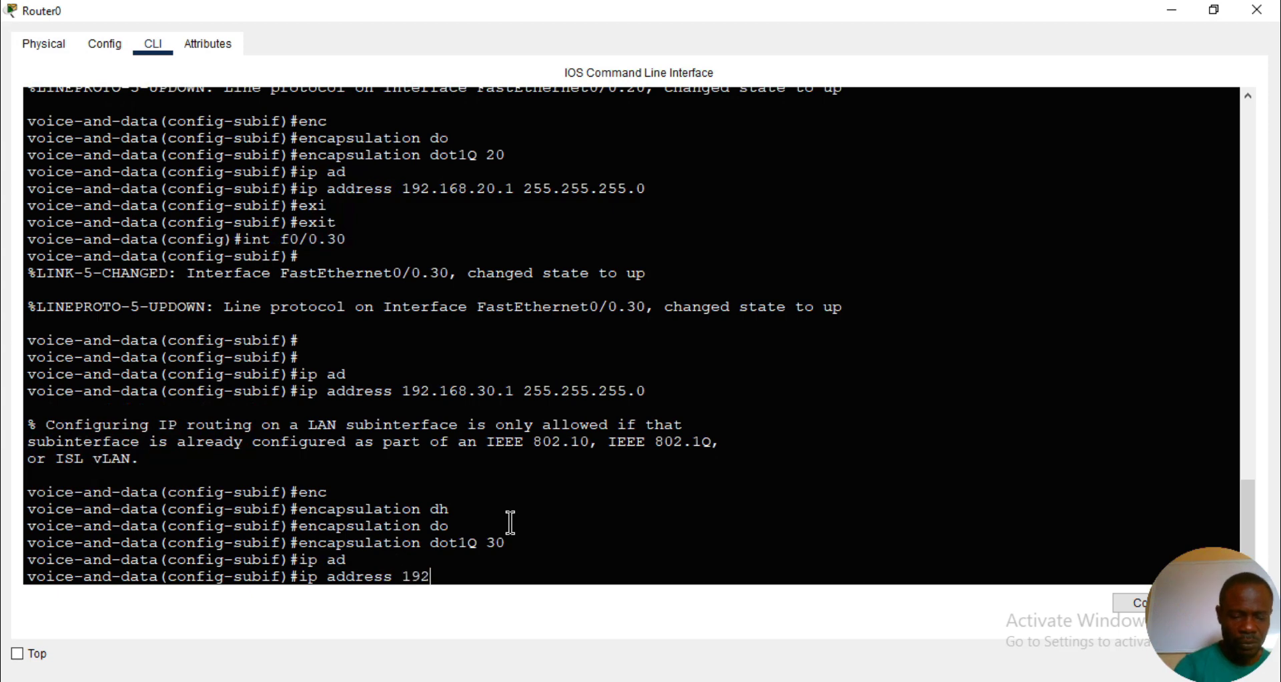
pyautogui.write('.168.30')
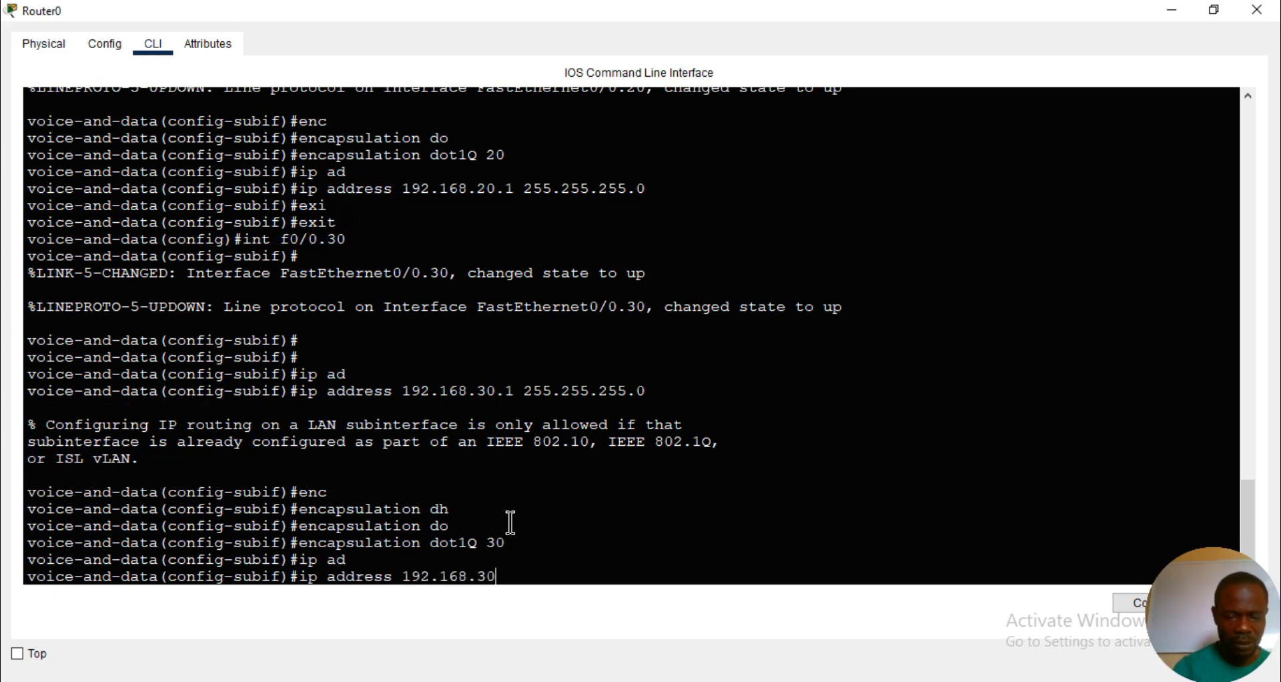
pyautogui.write('.1 255')
pyautogui.press('BackSpace')
pyautogui.press('BackSpace')
pyautogui.write('55')
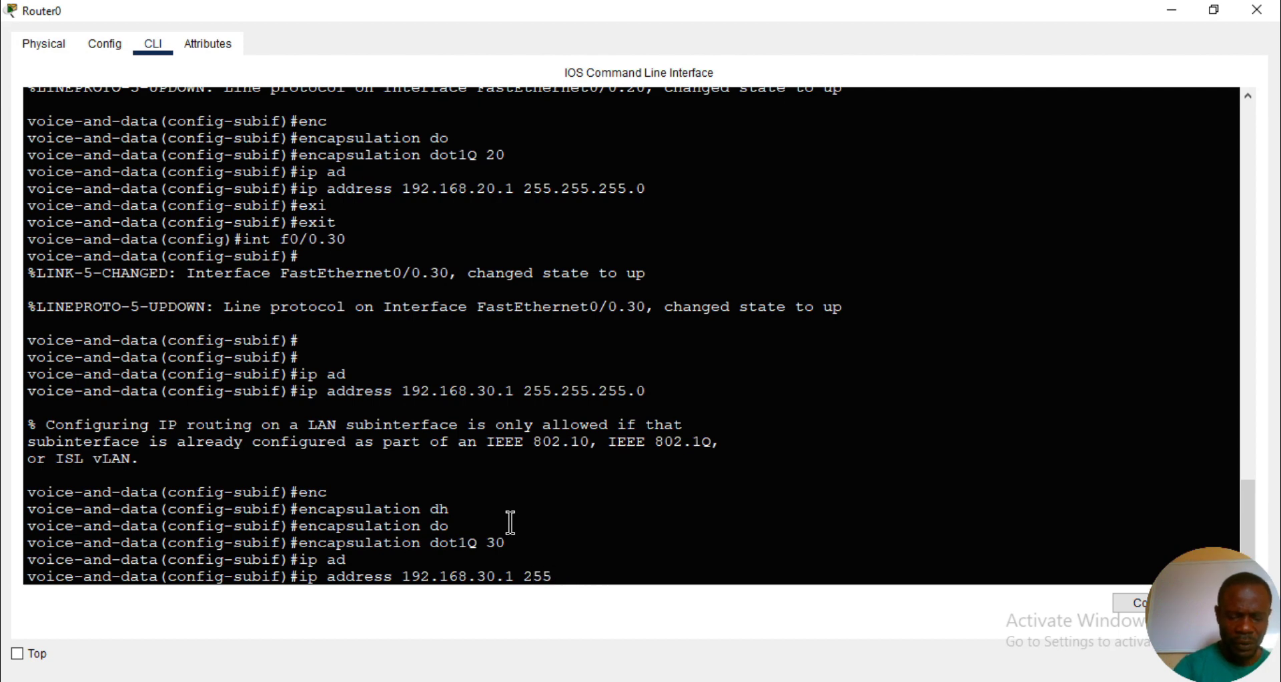
pyautogui.write('.255.255.0')
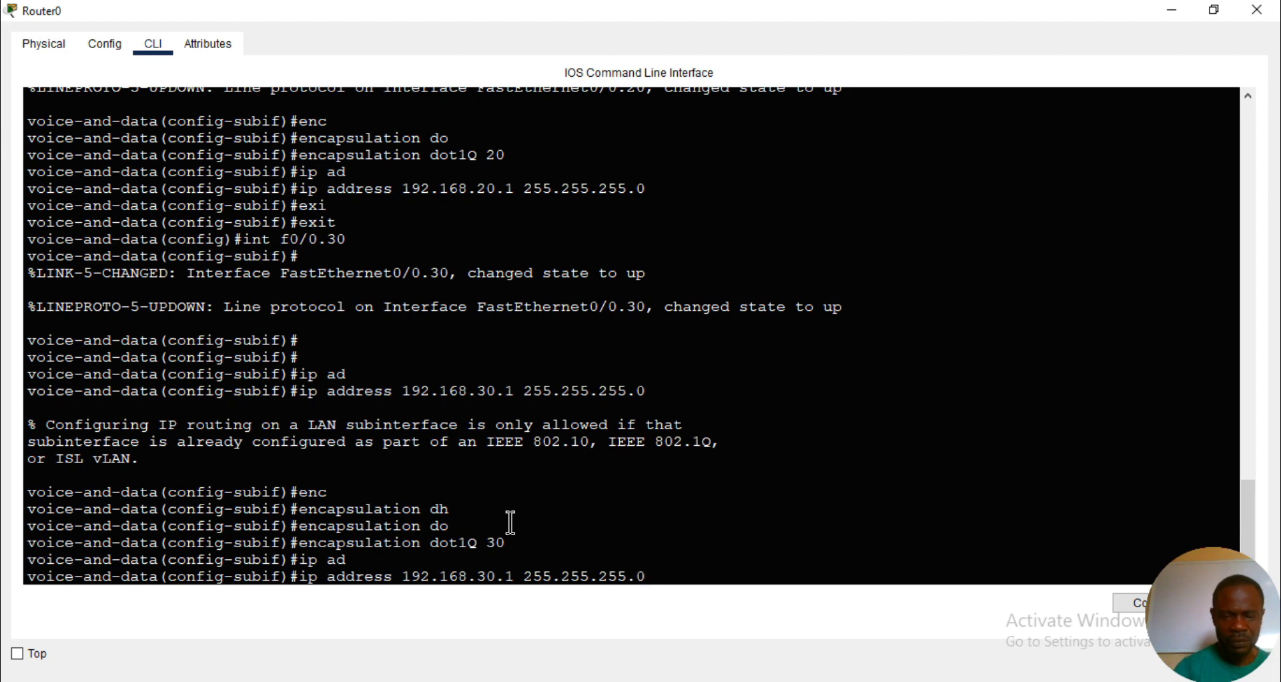
pyautogui.press('Return')
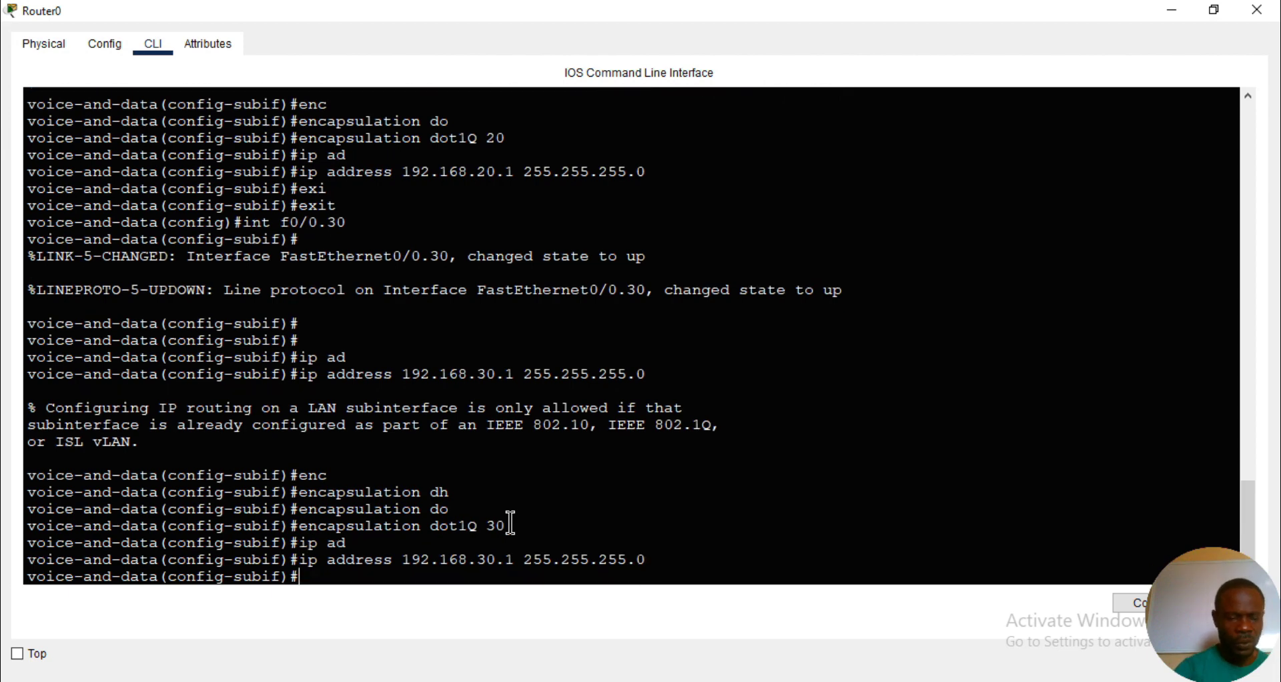
# - Leave the f0/0.30 configuration and create a DHCP pool named vlan10 on the router
pyautogui.write('ex')
pyautogui.press('Tab')
pyautogui.press('Return')
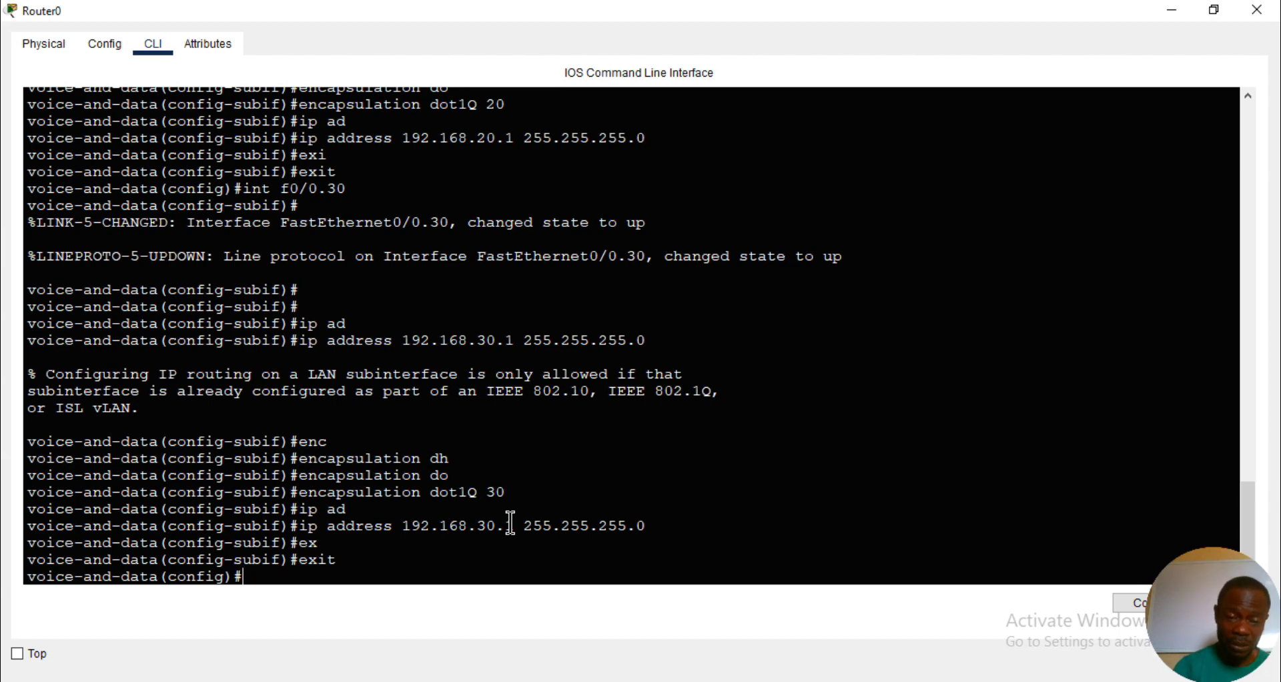
pyautogui.write('ip')
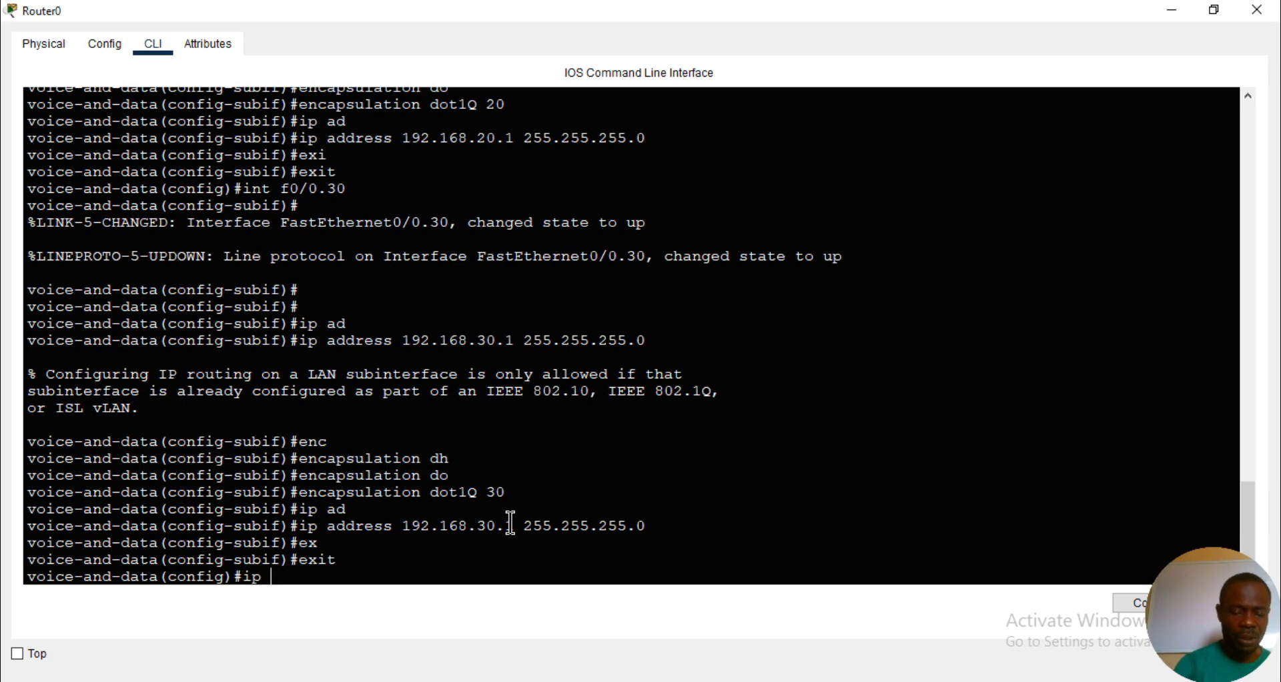
pyautogui.write(' dh')
pyautogui.press('Tab')
pyautogui.write('p')
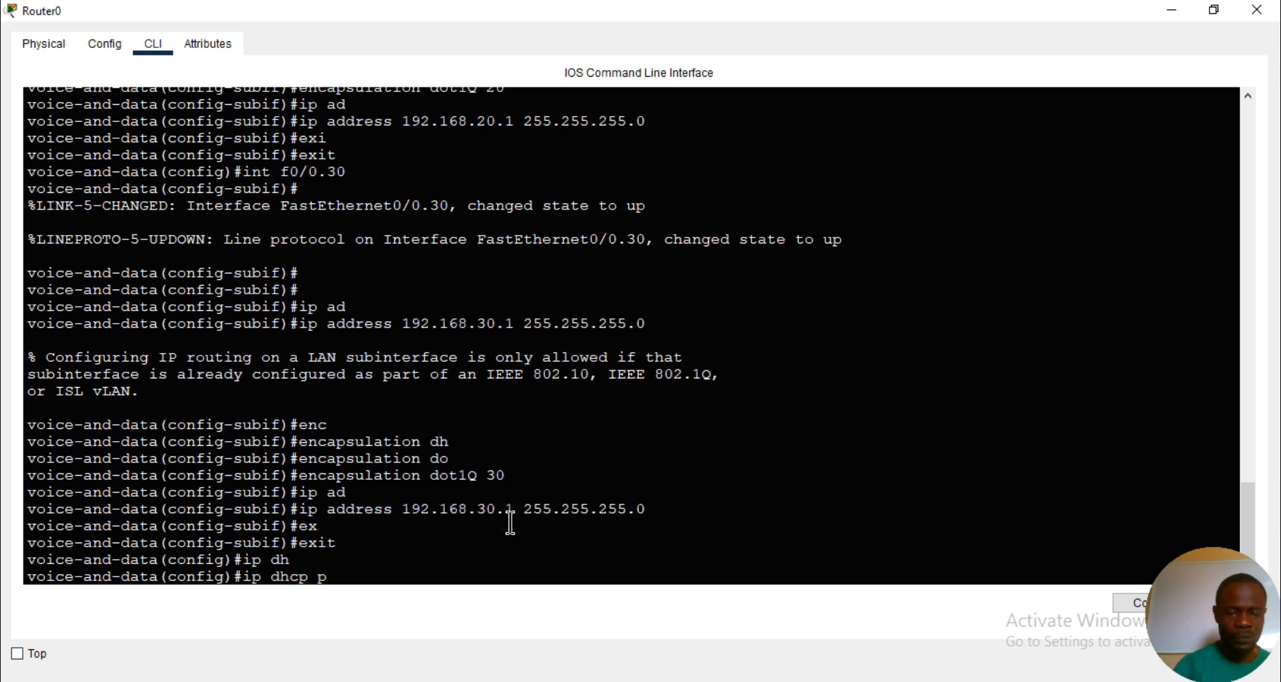
pyautogui.press('Tab')
pyautogui.write('vlan10')
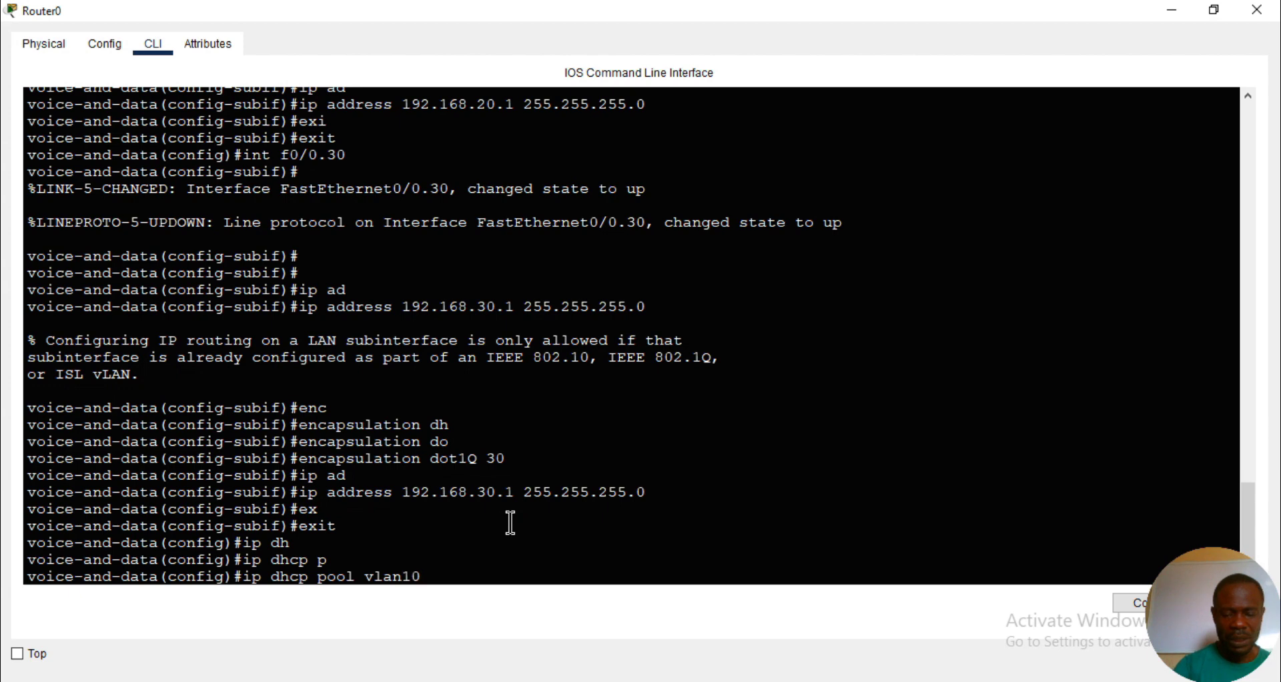
pyautogui.press('Return')
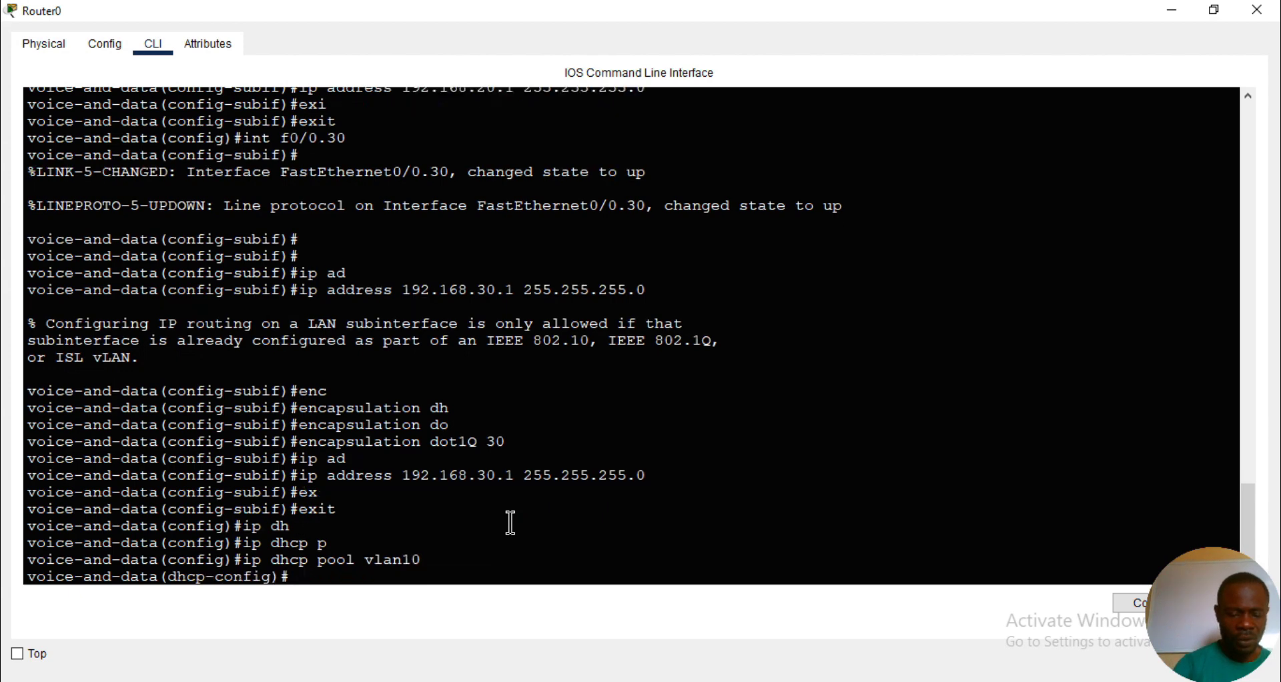
# - Set the vlan10 DHCP pool's network to 192.168.10.0 with mask 255.255.255.0
pyautogui.write('net')
pyautogui.press('Tab')
pyautogui.write('19')
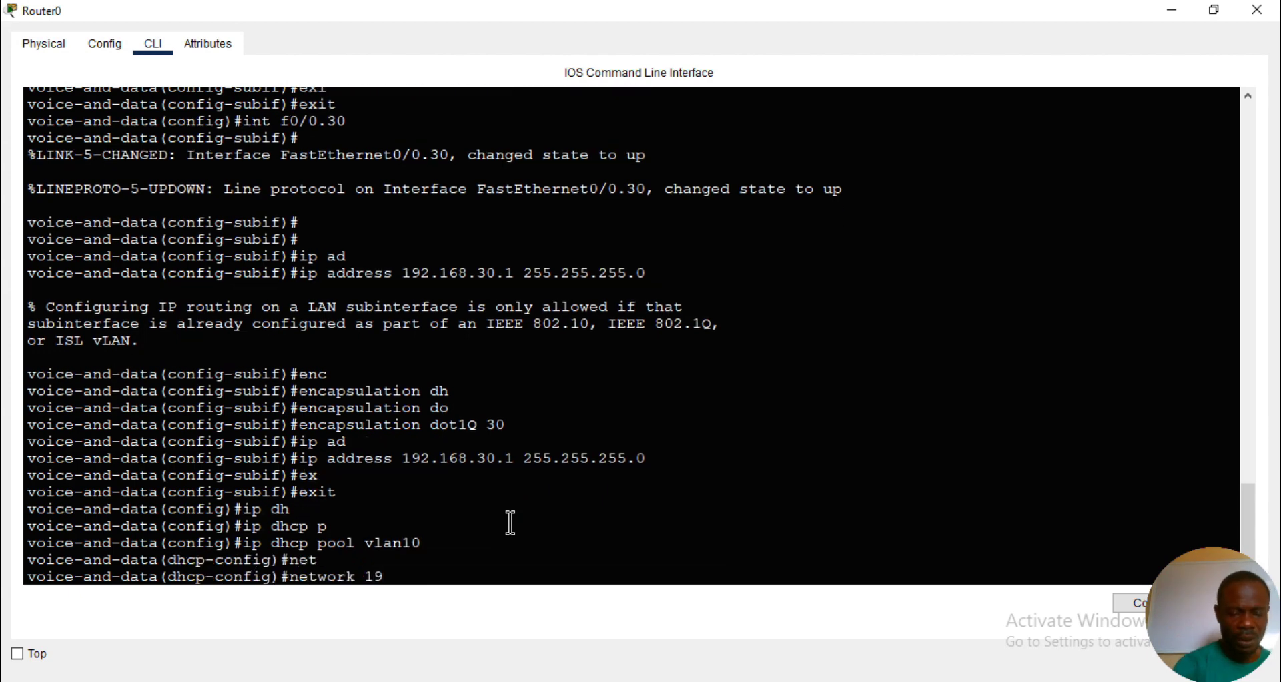
pyautogui.write('2.168.10.')
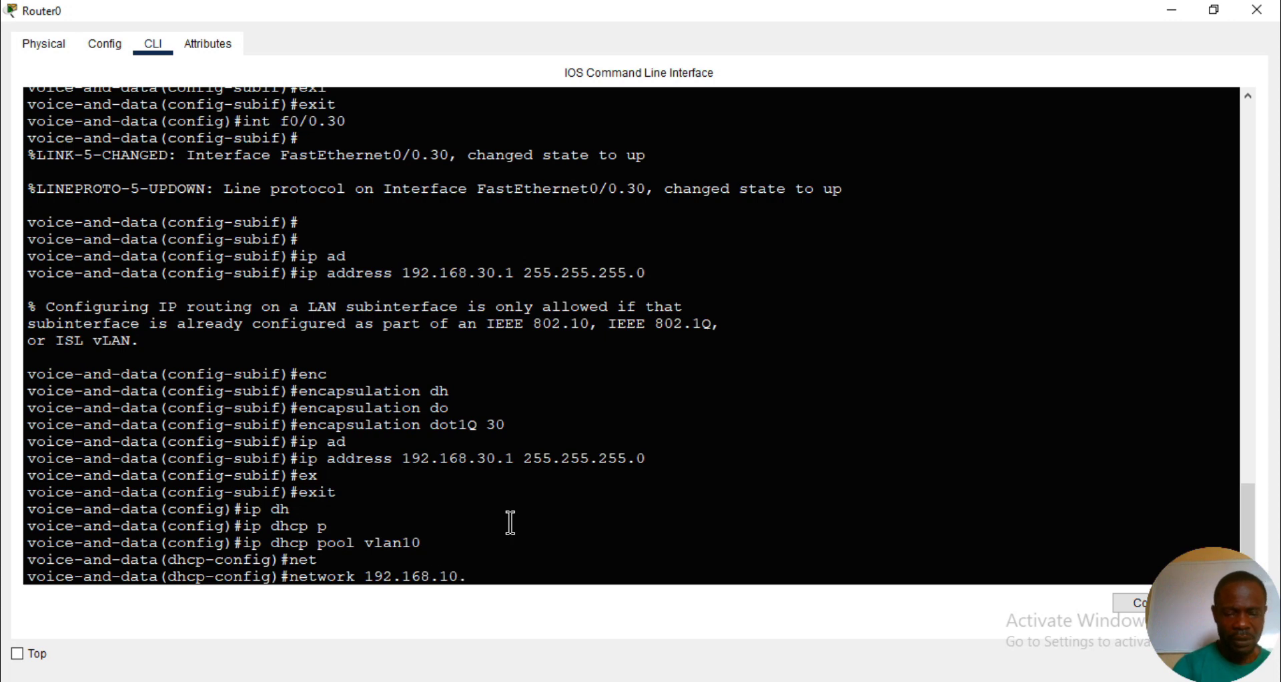
pyautogui.write('0 255')
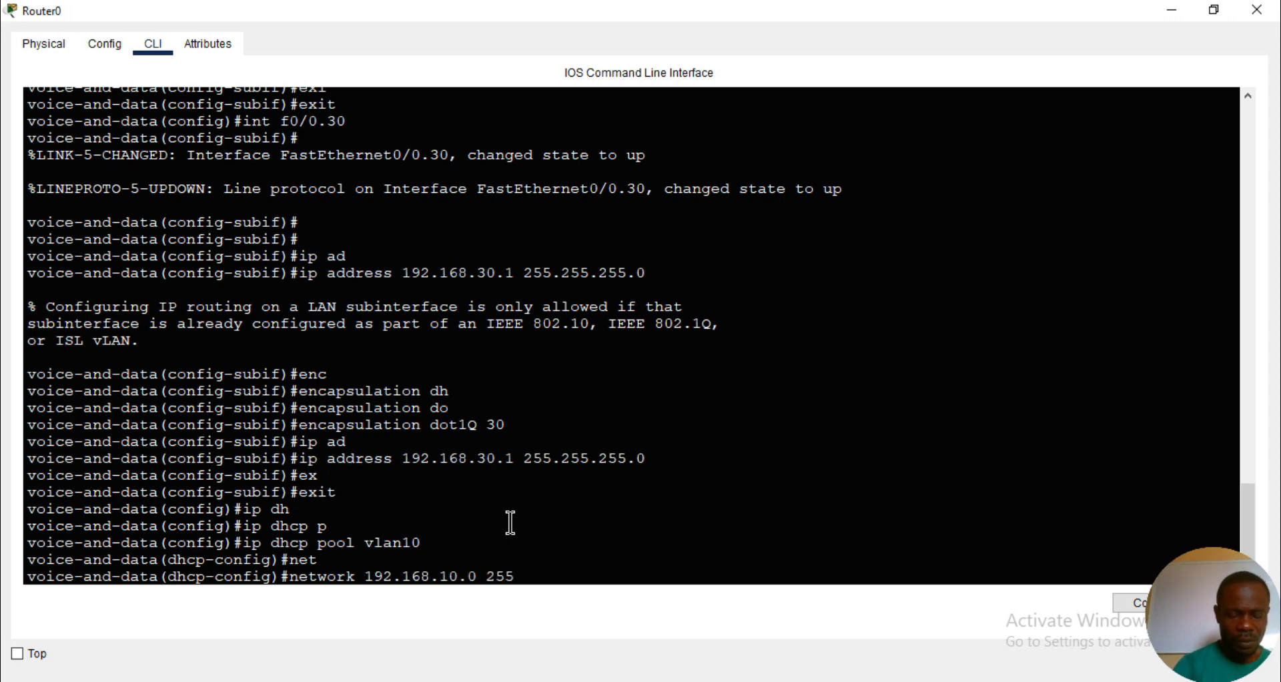
pyautogui.write('.255')
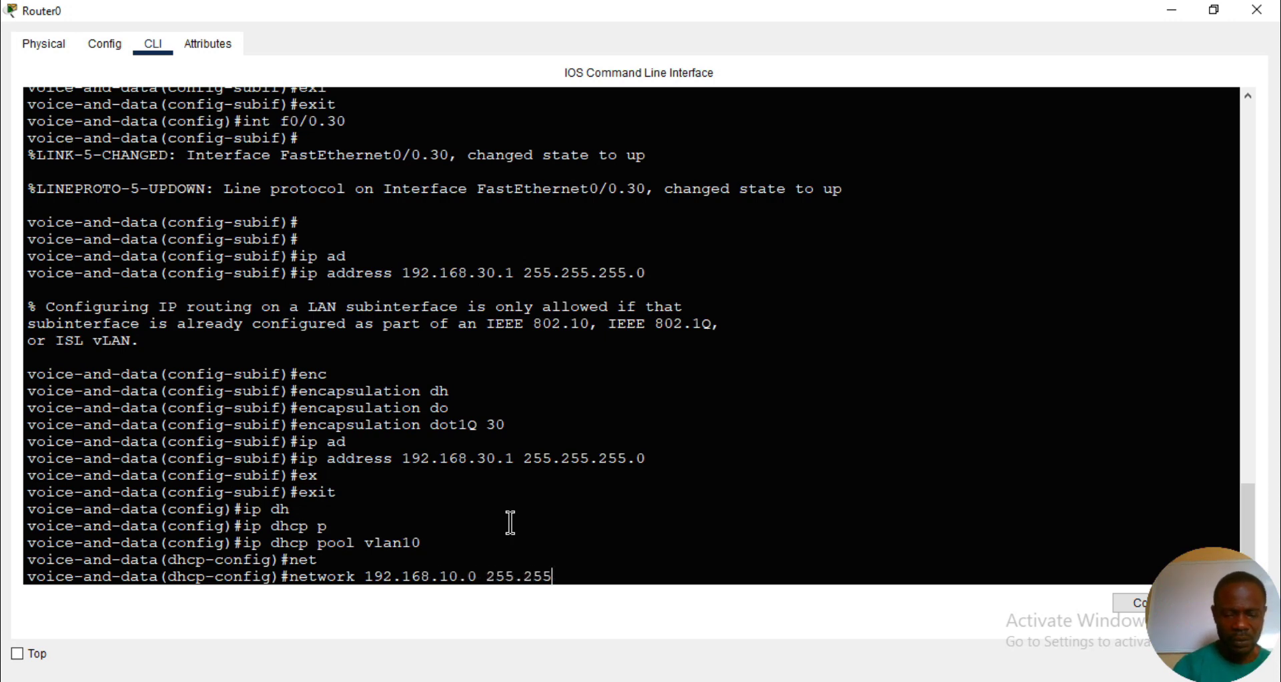
pyautogui.write('.255.0')
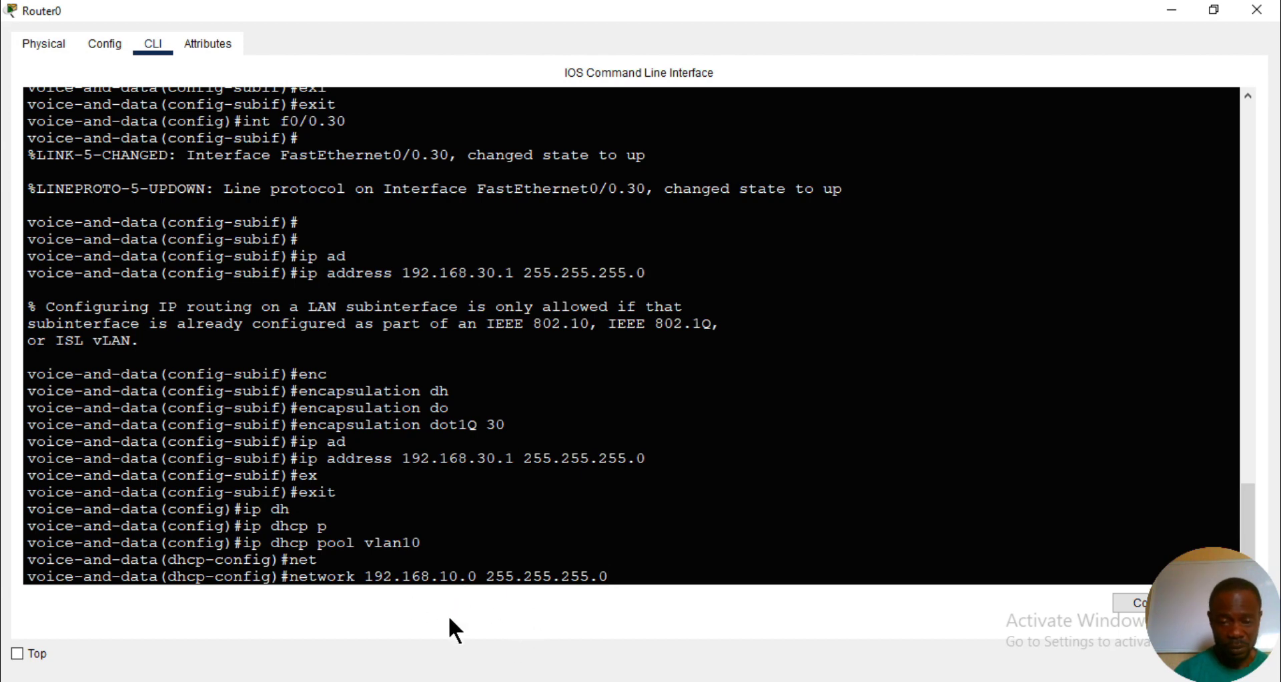
pyautogui.press('Return')
# - Set the vlan10 DHCP pool's default router to 192.168.10.1 and leave the pool configuration
pyautogui.write('de')
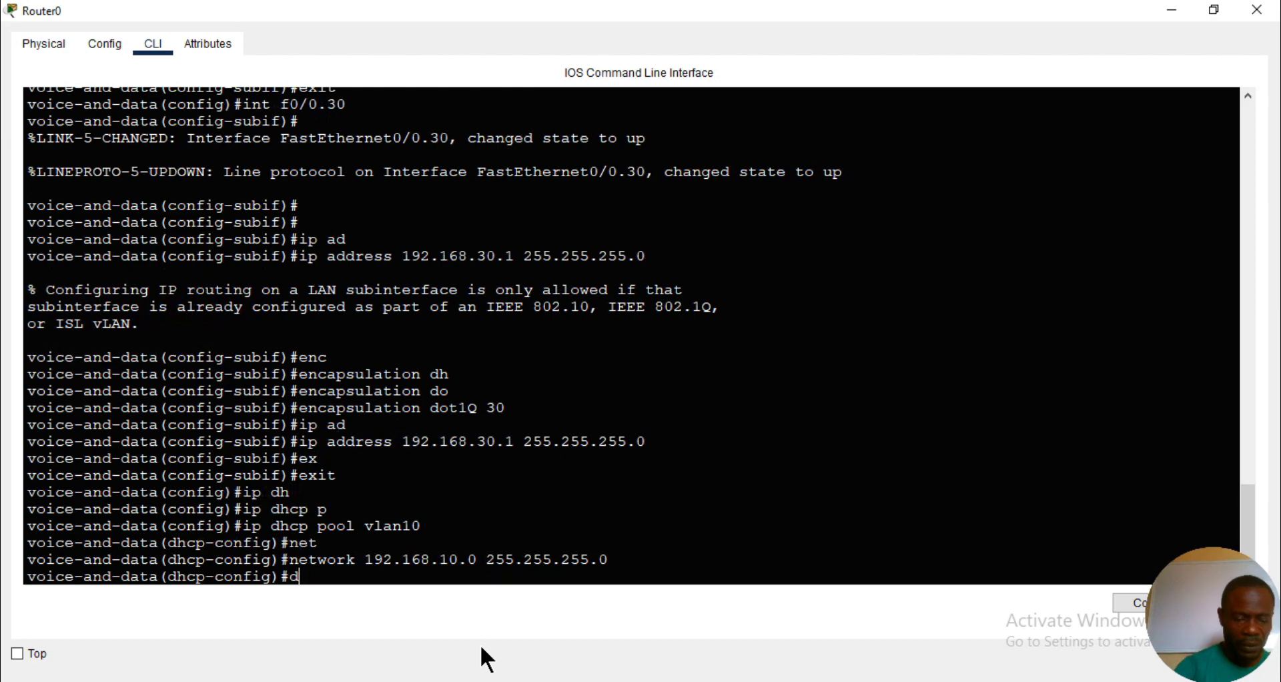
pyautogui.press('Tab')
pyautogui.write('192.1')
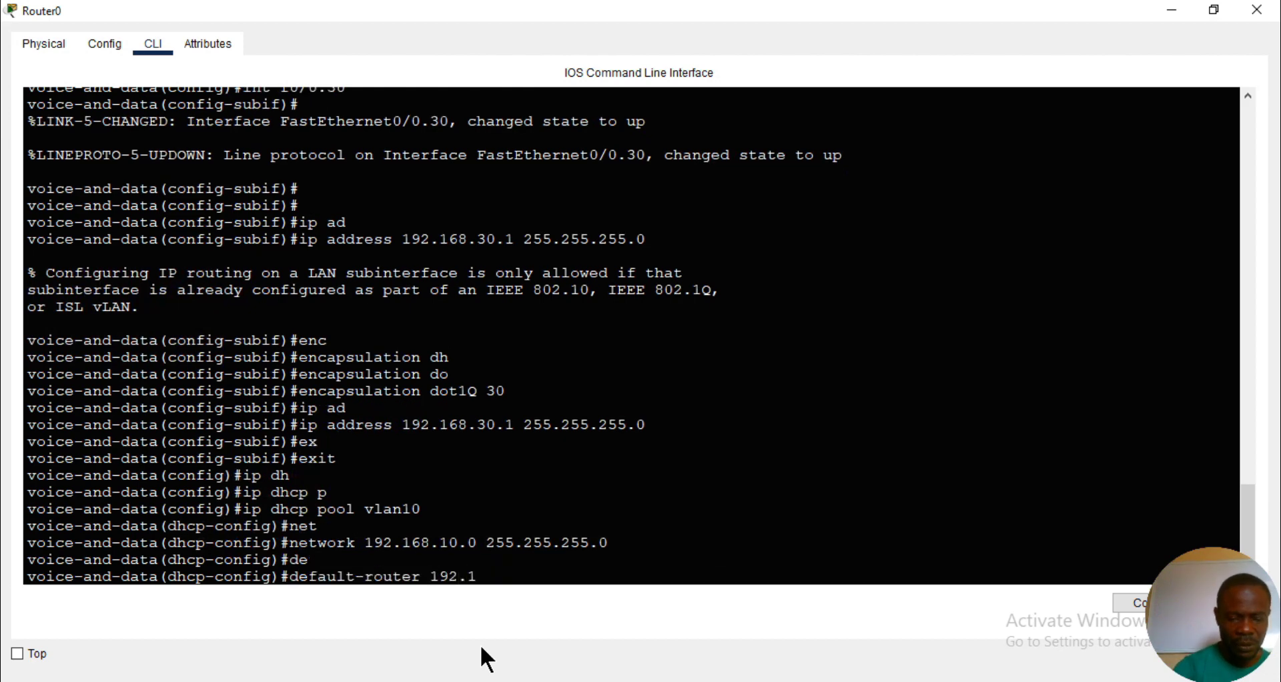
pyautogui.write('68.10.1')
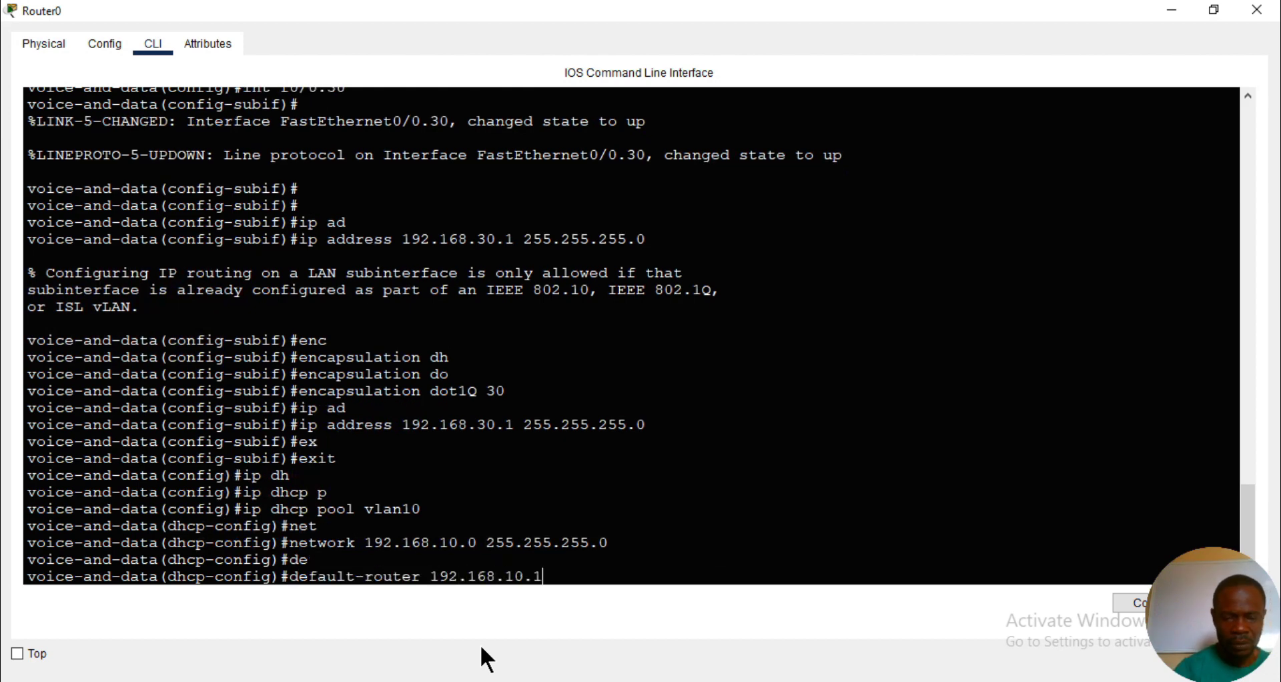
pyautogui.press('Return')
pyautogui.write('exi')
pyautogui.press('Tab')
pyautogui.press('Return')
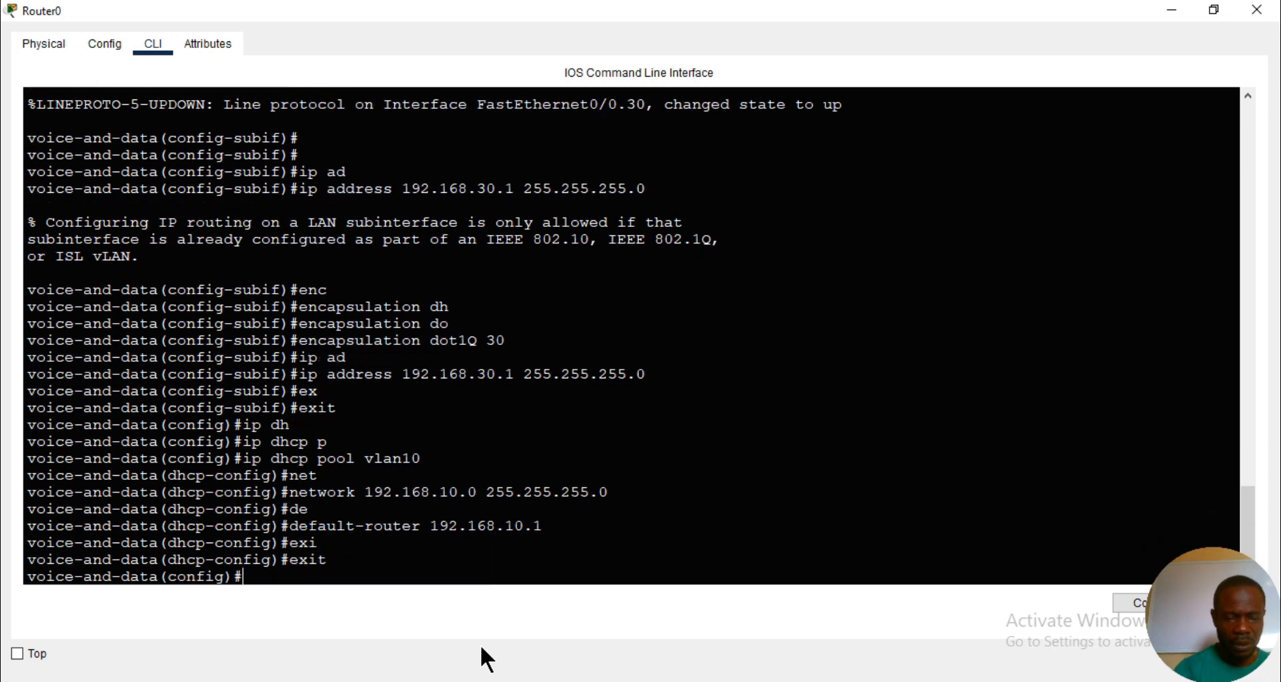
# - Exclude the address 192.168.10.1 from DHCP assignment on the router
pyautogui.write('ip dh')
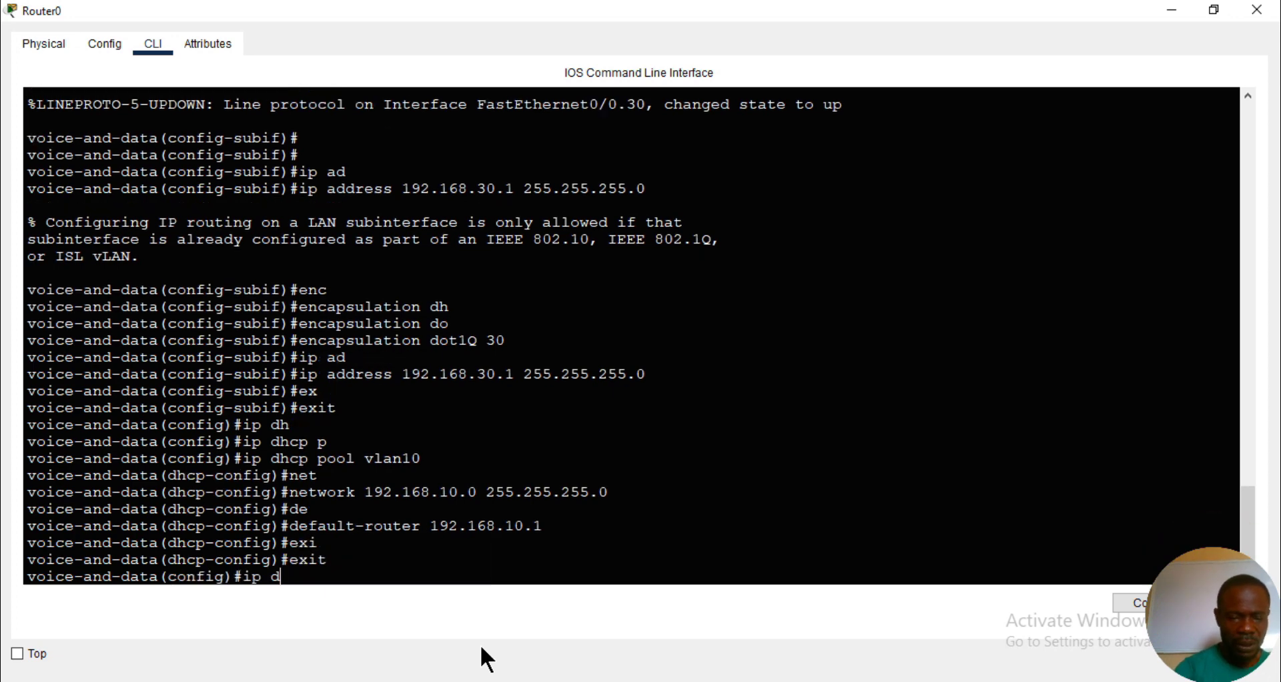
pyautogui.press('Tab')
pyautogui.write('ex')
pyautogui.press('Tab')
pyautogui.write('19')
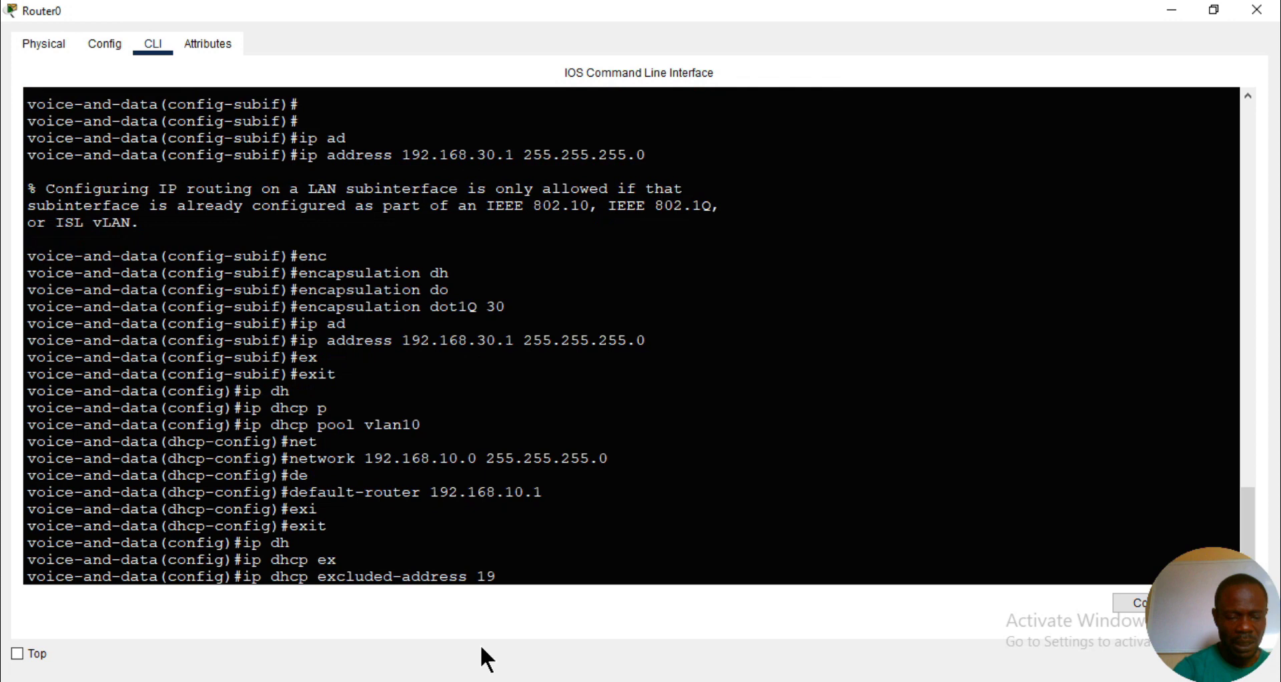
pyautogui.write('12.168')
pyautogui.press('BackSpace')
pyautogui.press('BackSpace')
pyautogui.press('BackSpace')
pyautogui.press('BackSpace')
pyautogui.press('BackSpace')
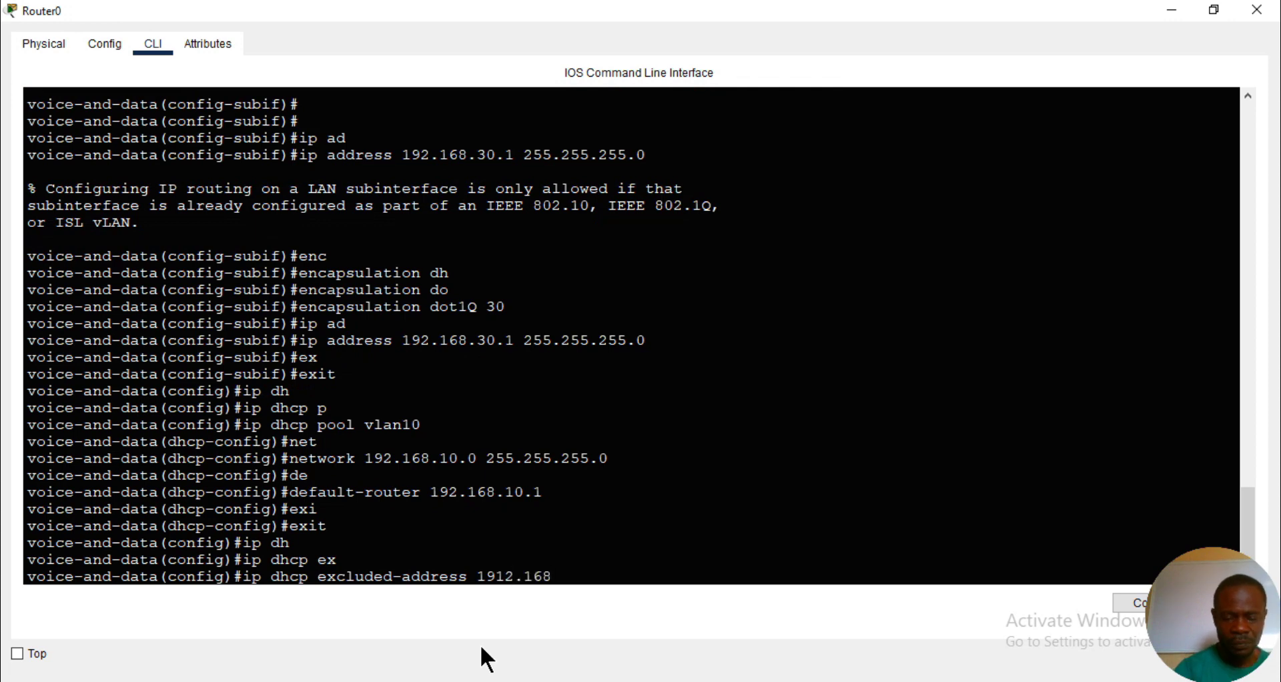
pyautogui.press('BackSpace')
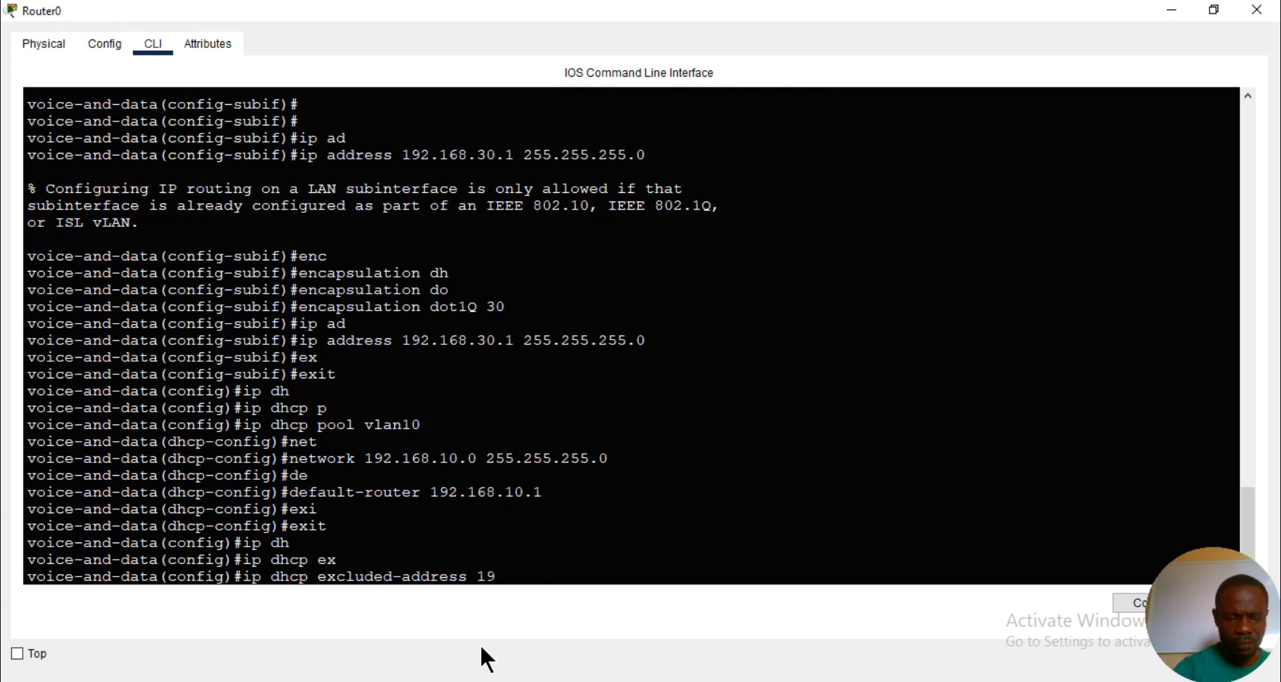
pyautogui.write('2.16')
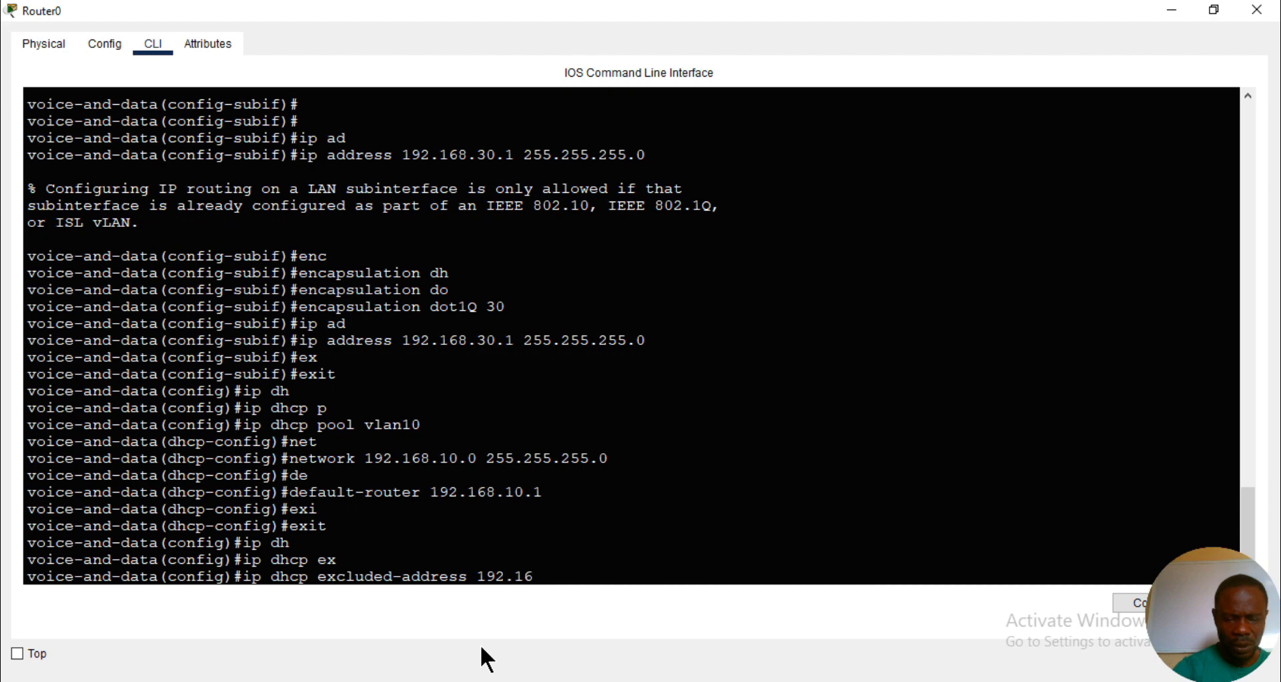
pyautogui.write('8.10.1')
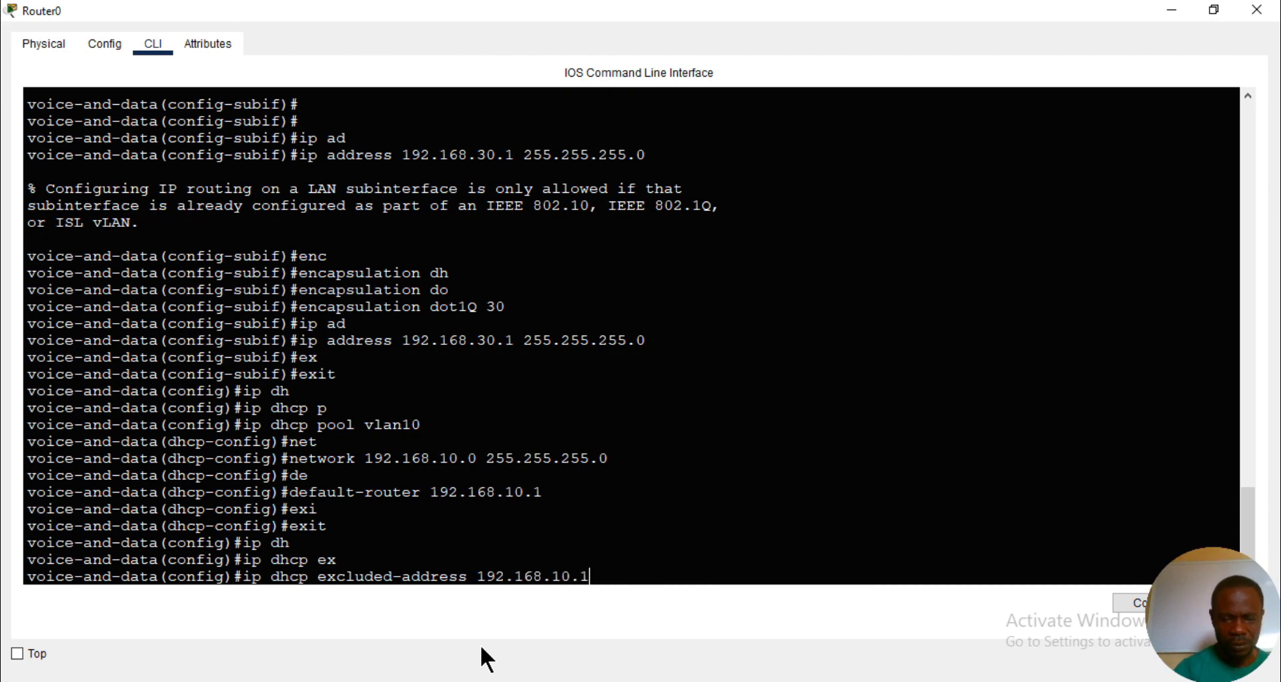
pyautogui.press('Return')
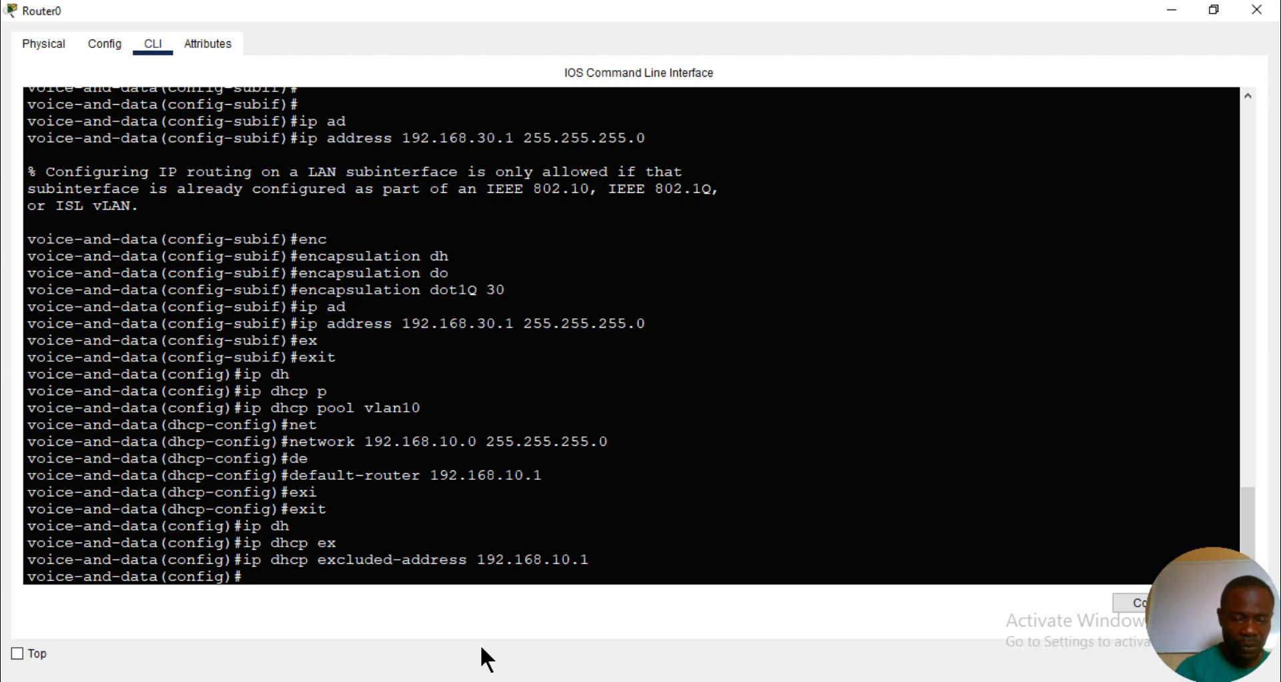
# - Create a DHCP pool named vlan20 on the router
pyautogui.write('ip dh')
pyautogui.press('Tab')
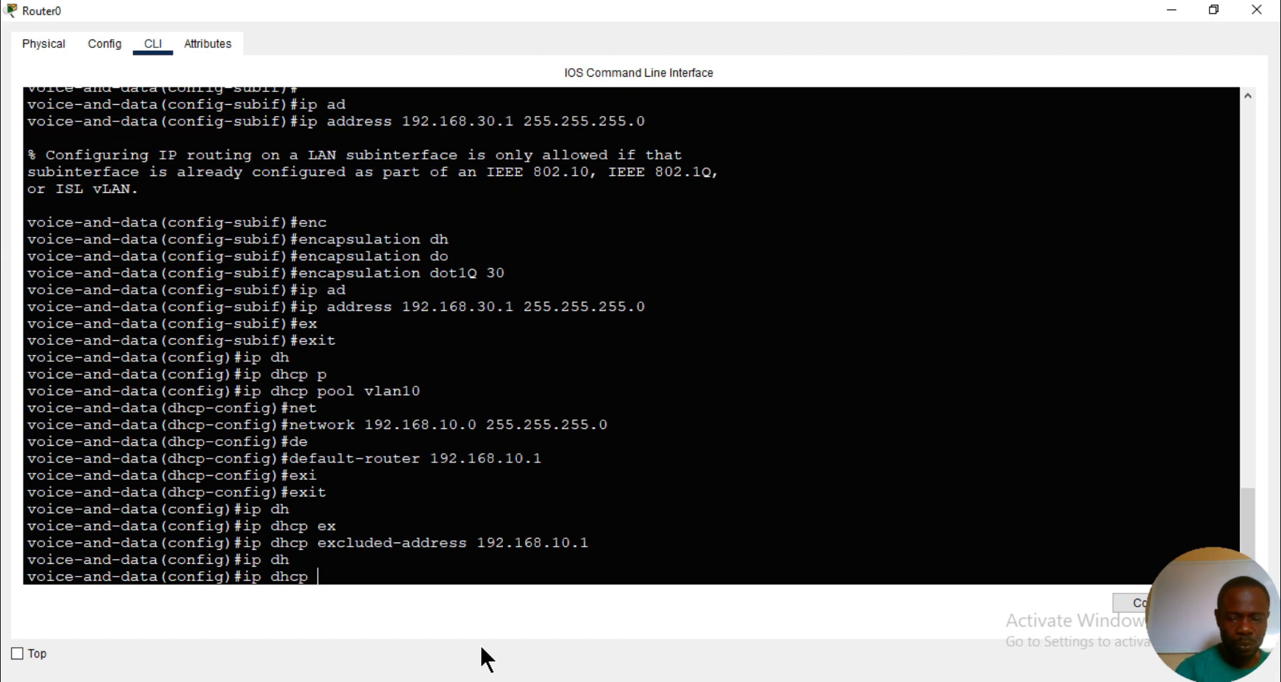
pyautogui.write('p')
pyautogui.press('Tab')
pyautogui.write('vlan')
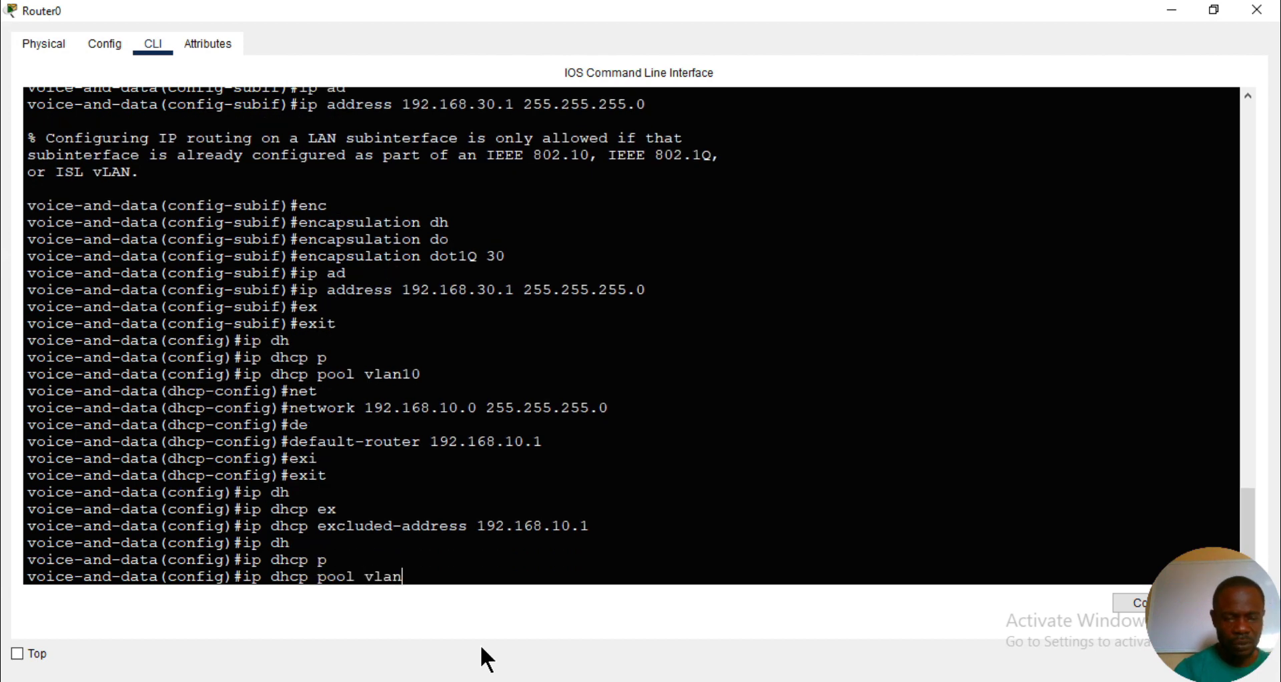
pyautogui.write('20')
pyautogui.press('Return')
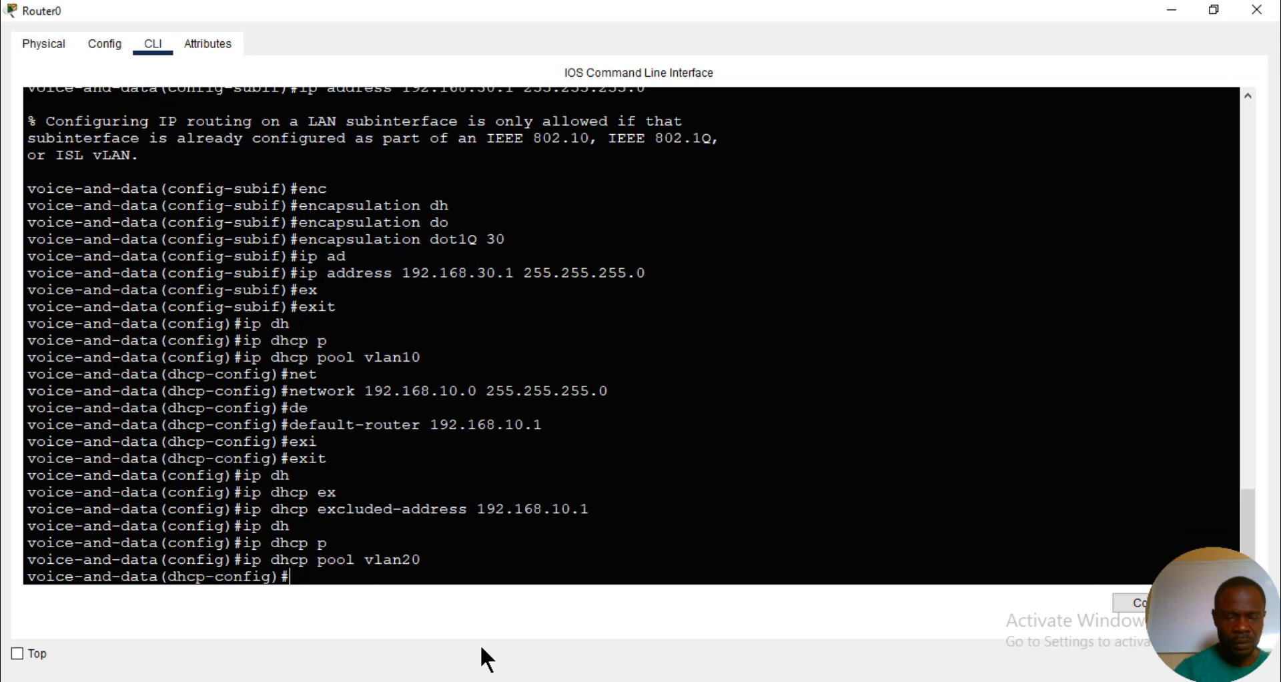
# - Set the vlan20 DHCP pool's network to 192.168.20.0 with mask 255.255.255.0
pyautogui.write('net')
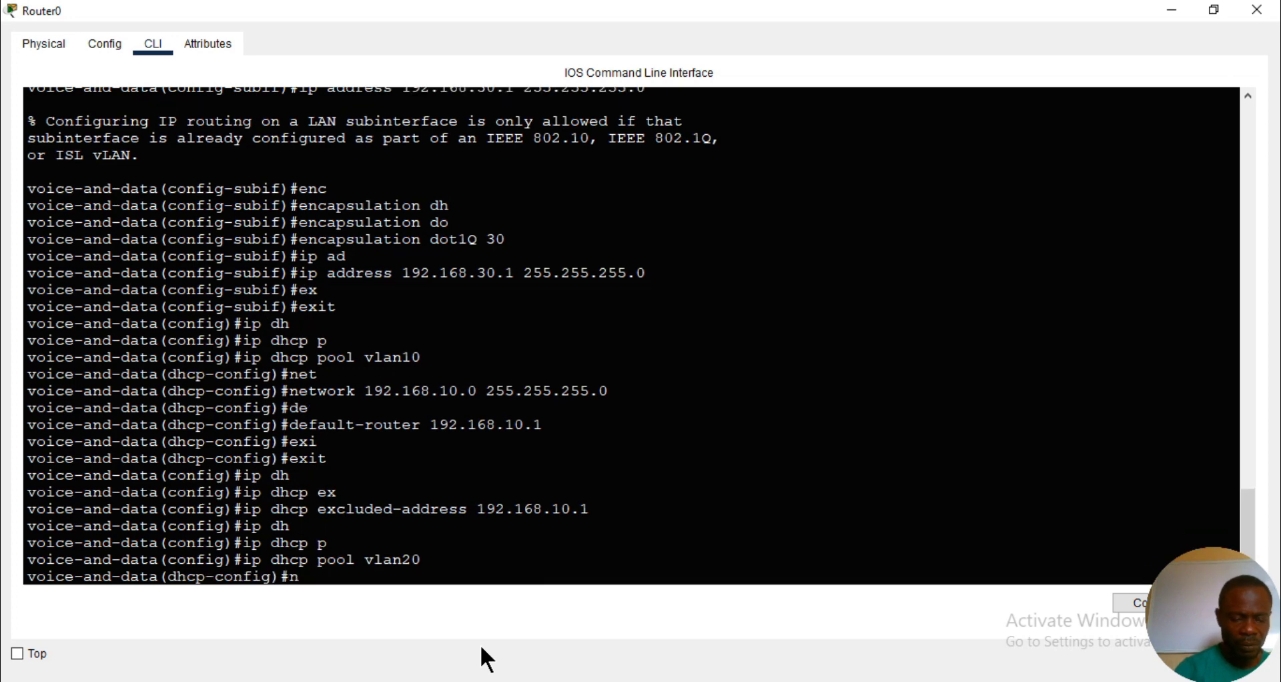
pyautogui.press('Tab')
pyautogui.write('19')
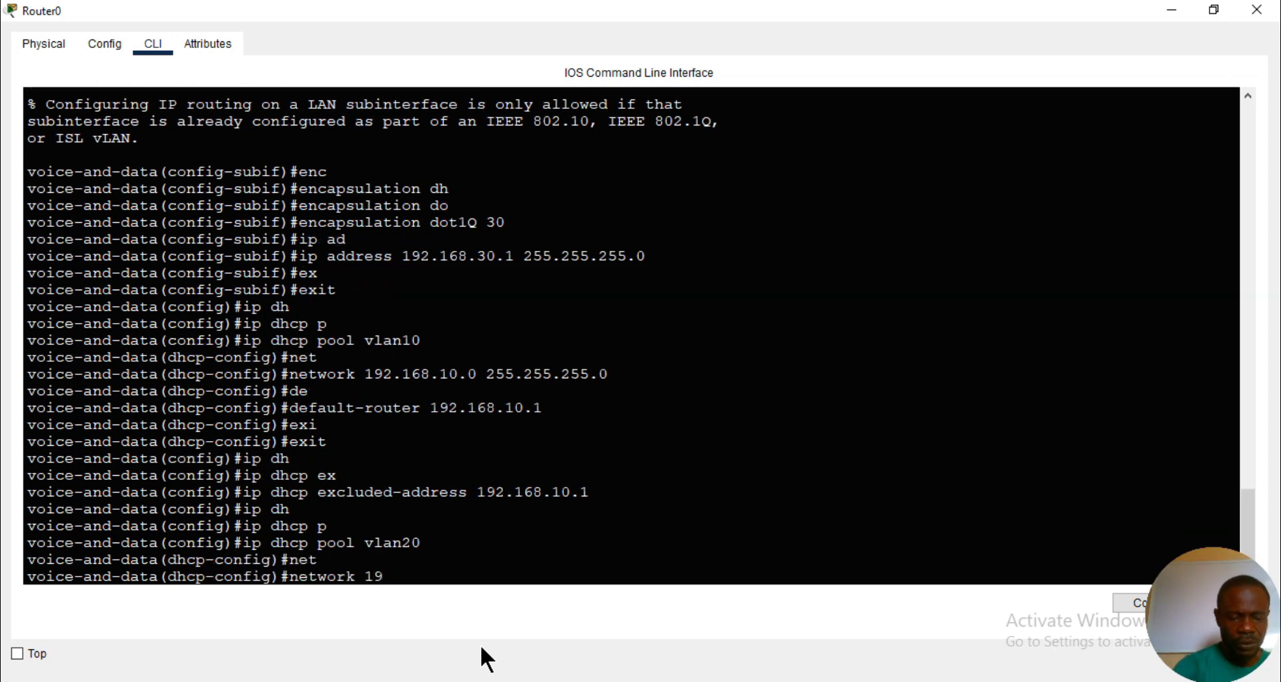
pyautogui.write('2.168.20')
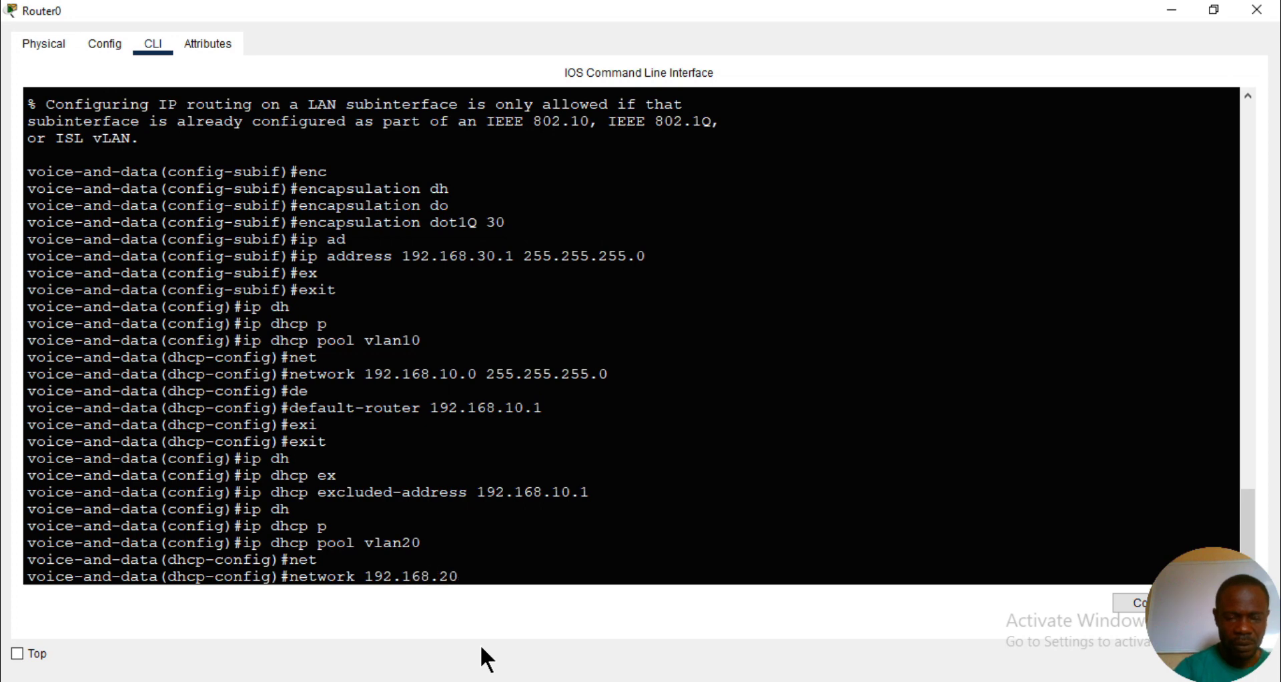
pyautogui.write('.0 255.255.255.0')
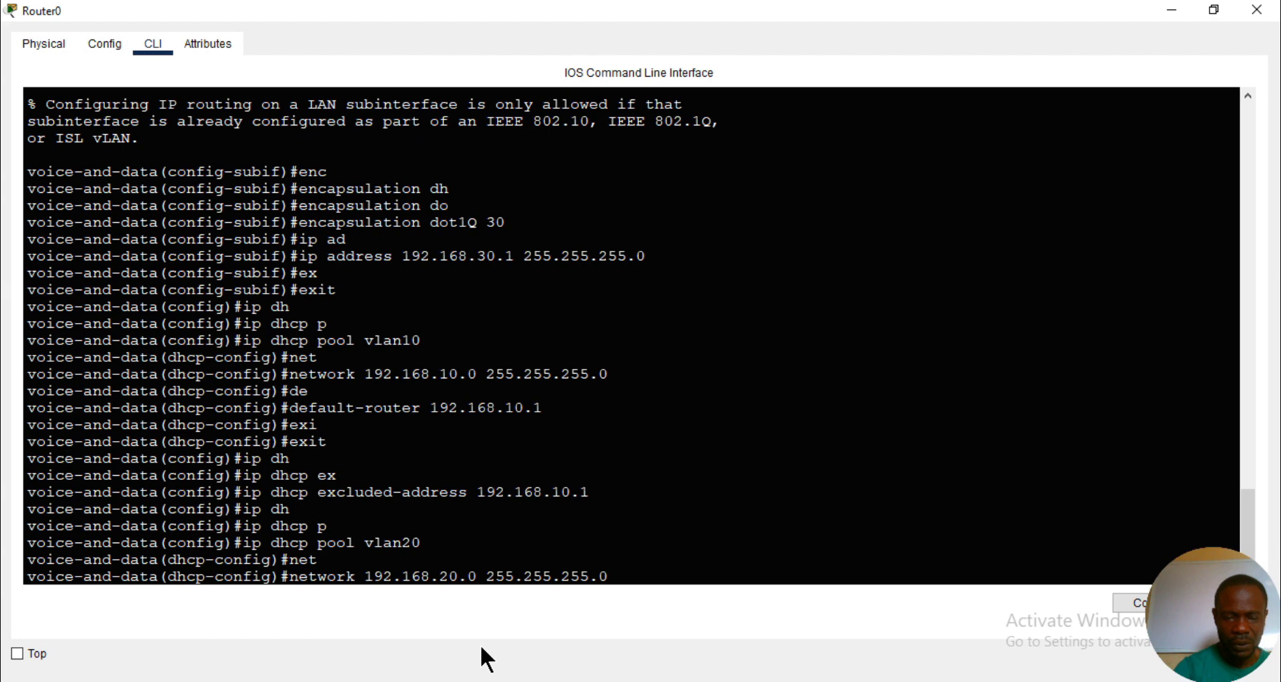
pyautogui.press('Return')
# - Set the vlan20 DHCP pool's default router to 192.168.20.1 and leave the pool configuration
pyautogui.write('de')
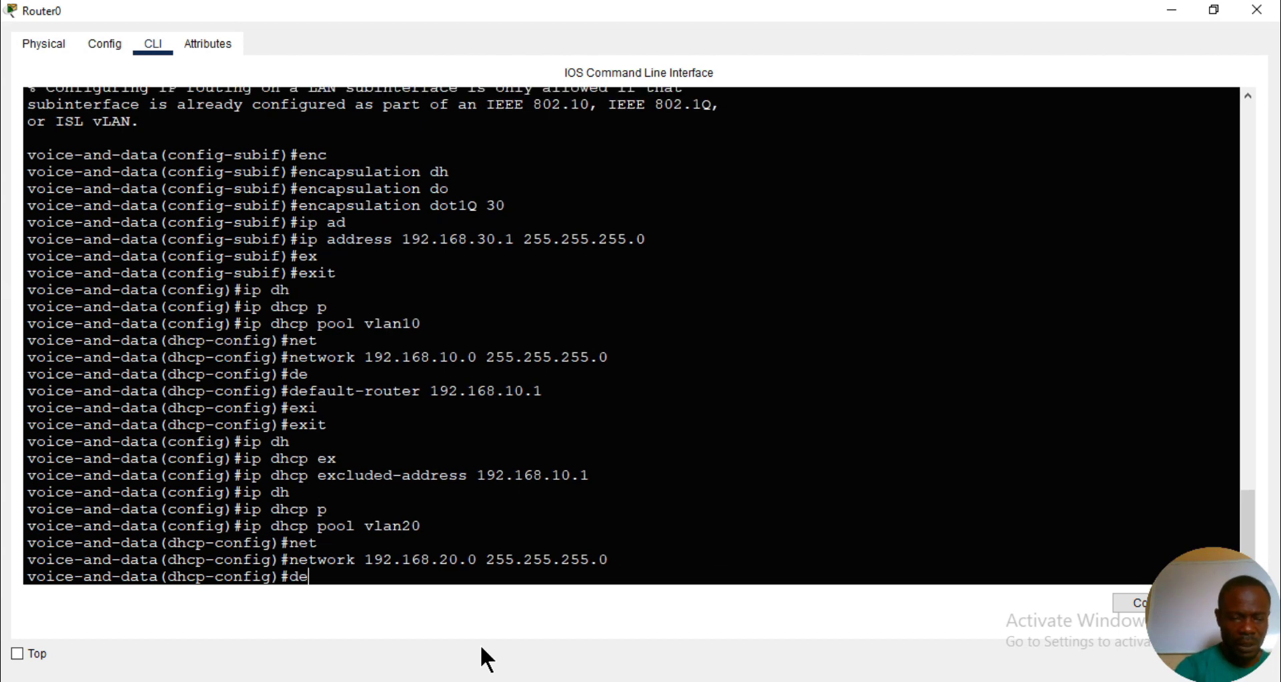
pyautogui.press('Tab')
pyautogui.write('192')
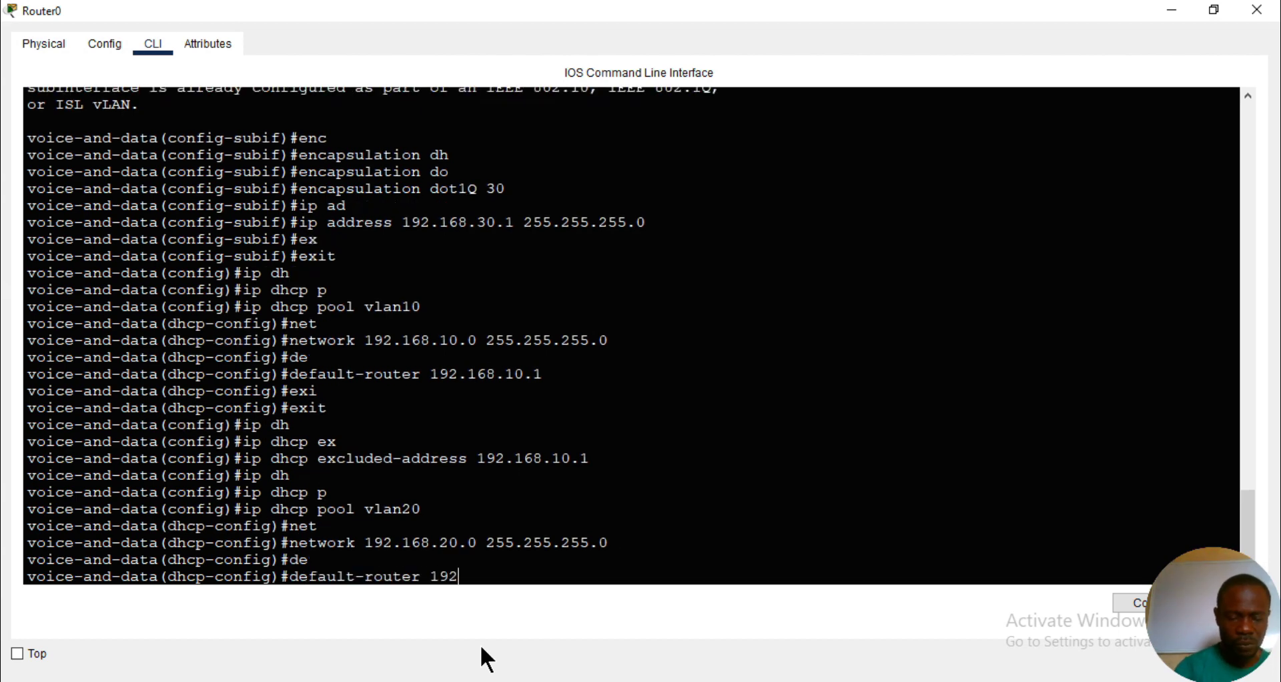
pyautogui.write('.168.20.1')
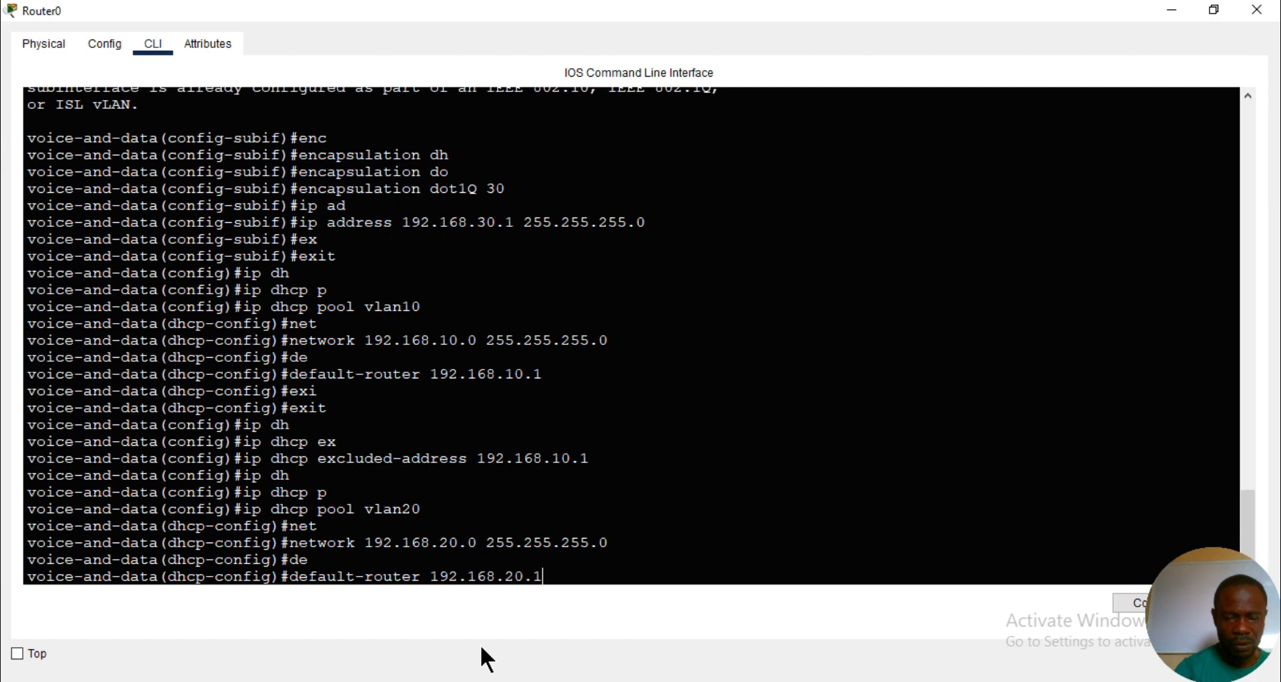
pyautogui.press('Return')
pyautogui.write('exi')
pyautogui.press('Tab')
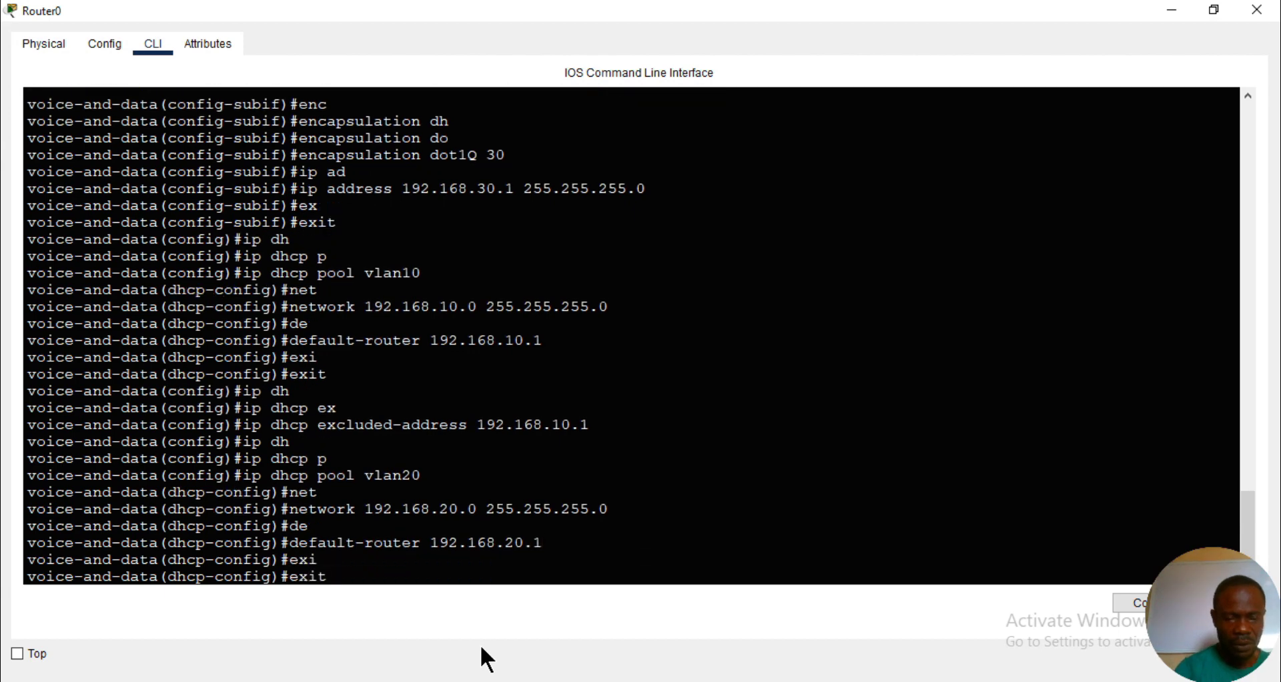
pyautogui.press('Return')
# - Exclude the address 192.168.20.1 from DHCP assignment on the router
pyautogui.write('ip')
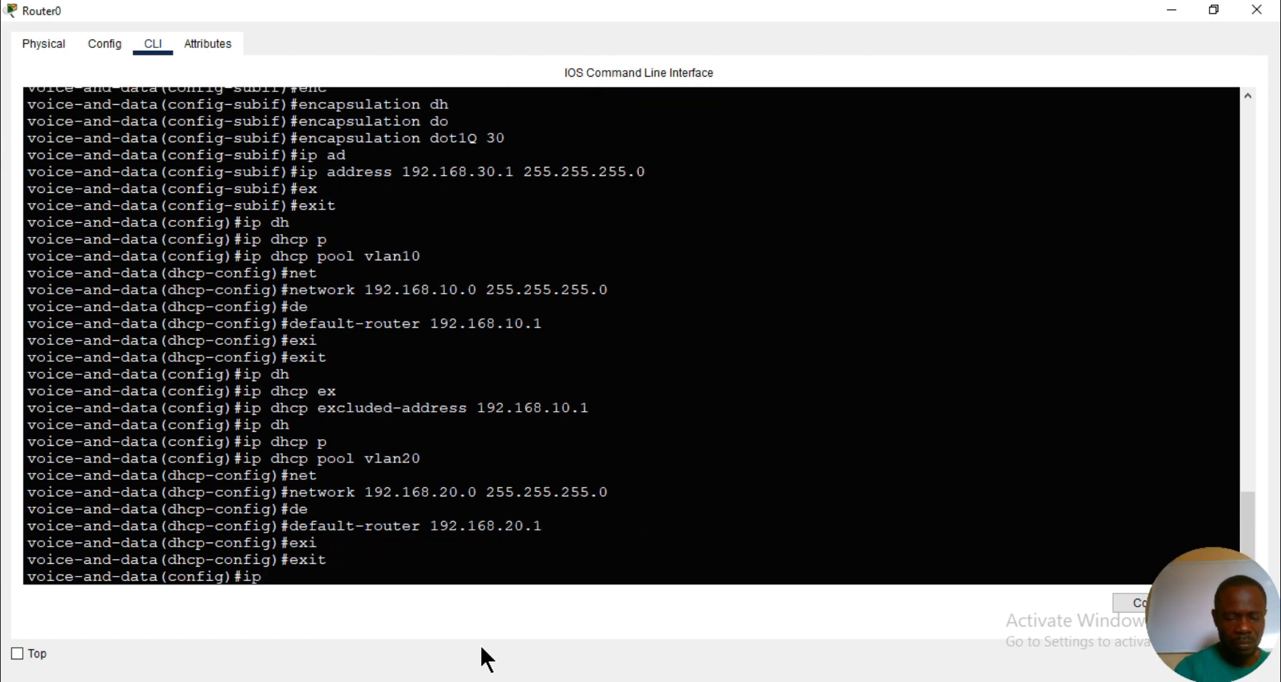
pyautogui.write(' dh')
pyautogui.press('Tab')
pyautogui.write('ex')
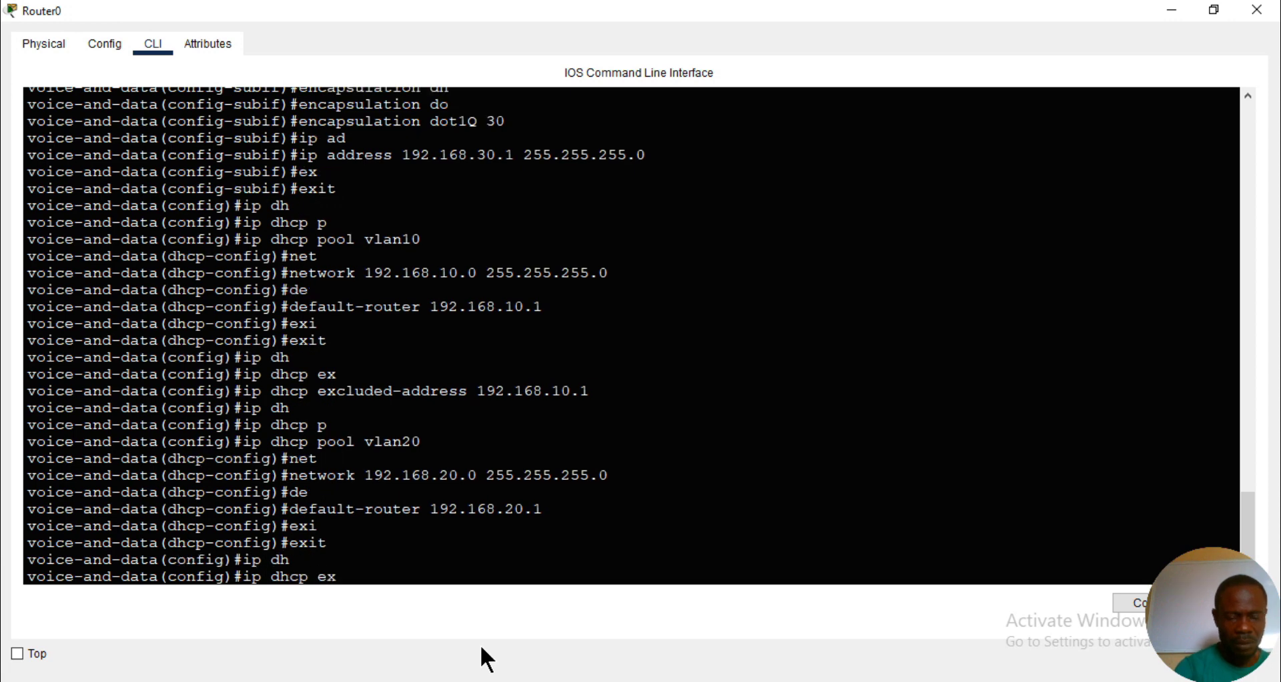
pyautogui.press('Tab')
pyautogui.write('192.16')
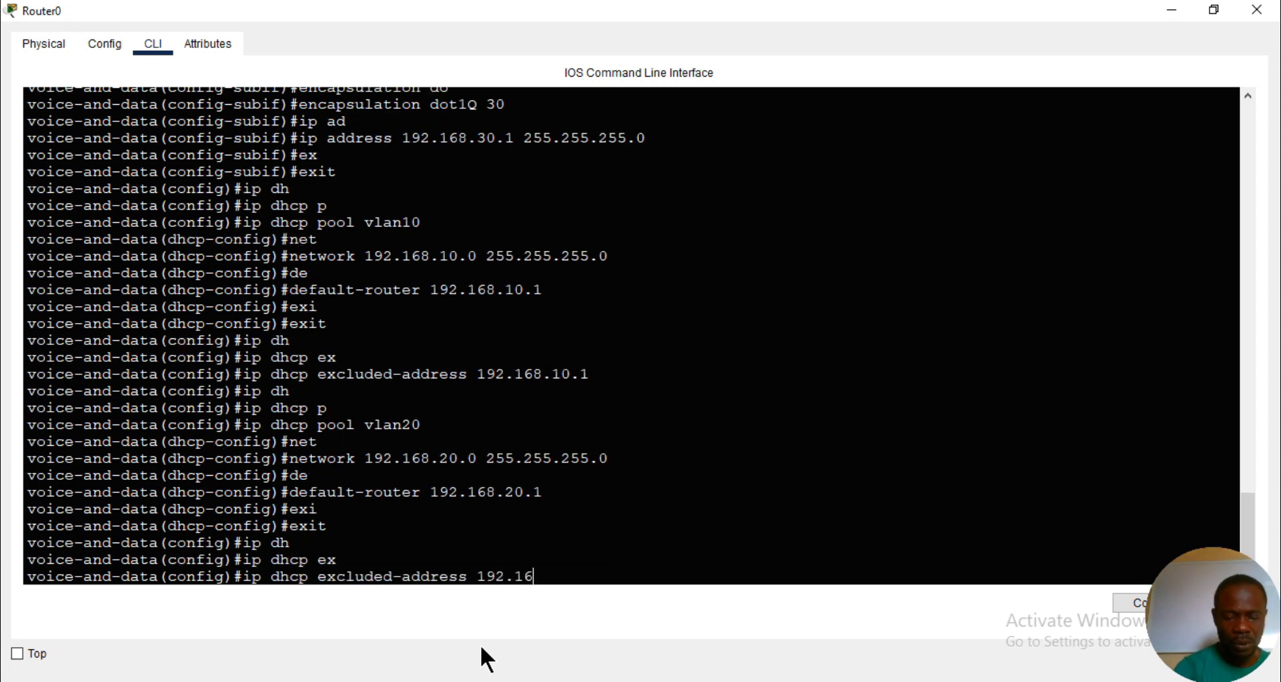
pyautogui.write('8.20.1')
pyautogui.press('Return')
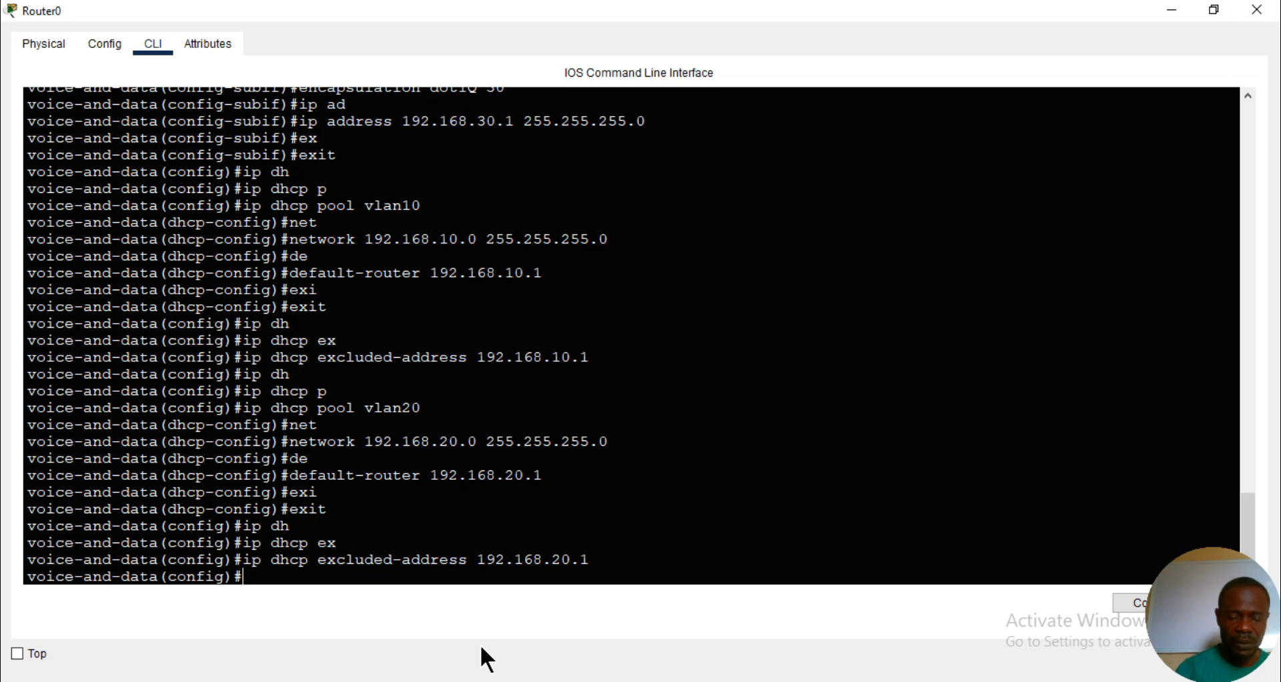
# - Create a DHCP pool named voice on the router
pyautogui.write('ip')
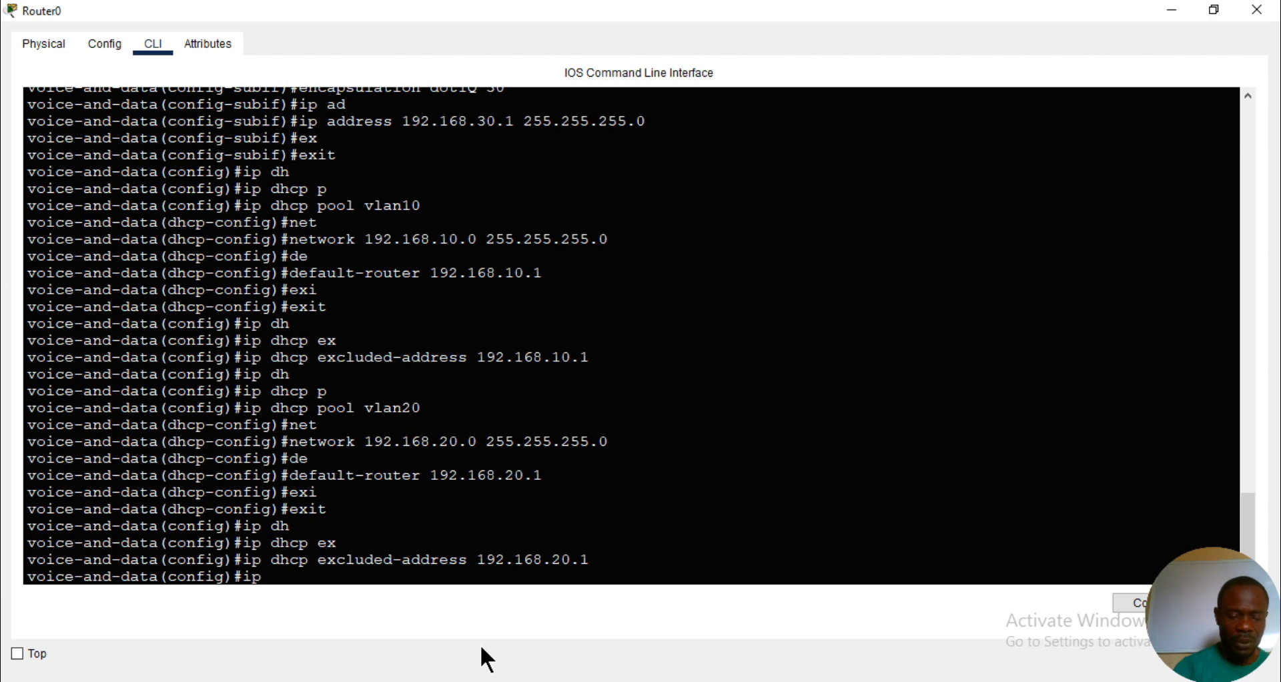
pyautogui.write('dh')
pyautogui.press('Tab')
pyautogui.write('p')
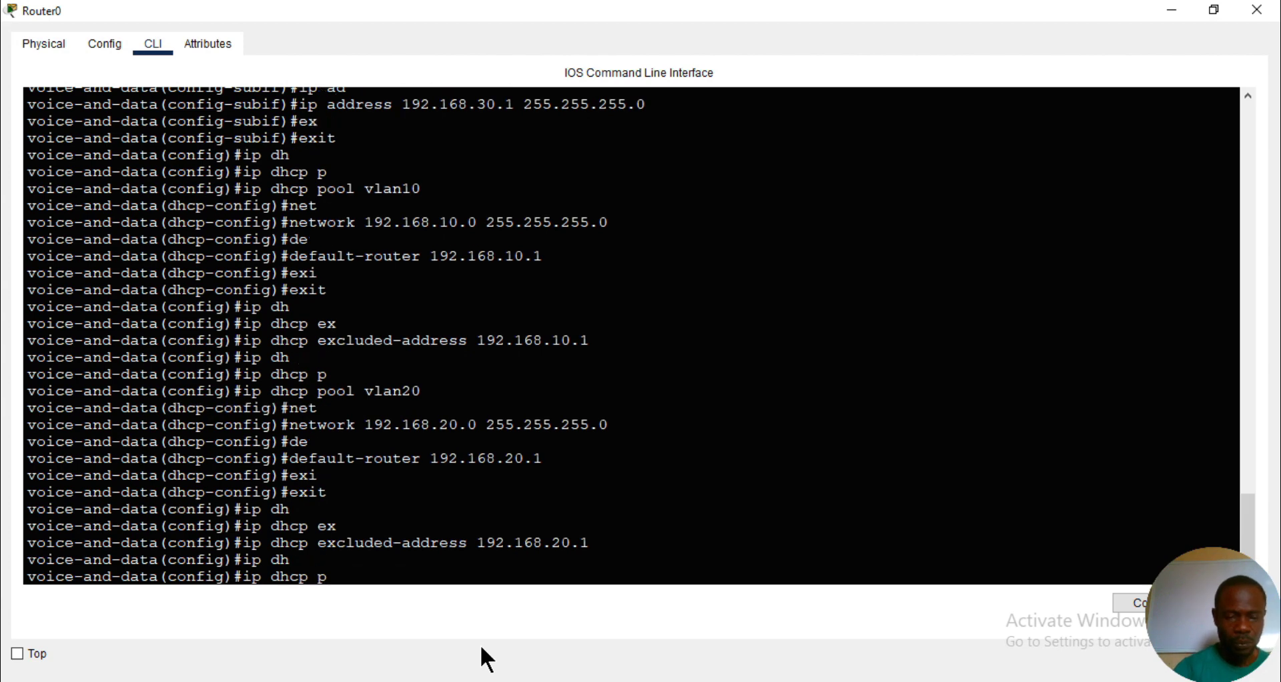
pyautogui.press('Tab')
pyautogui.write('voic')
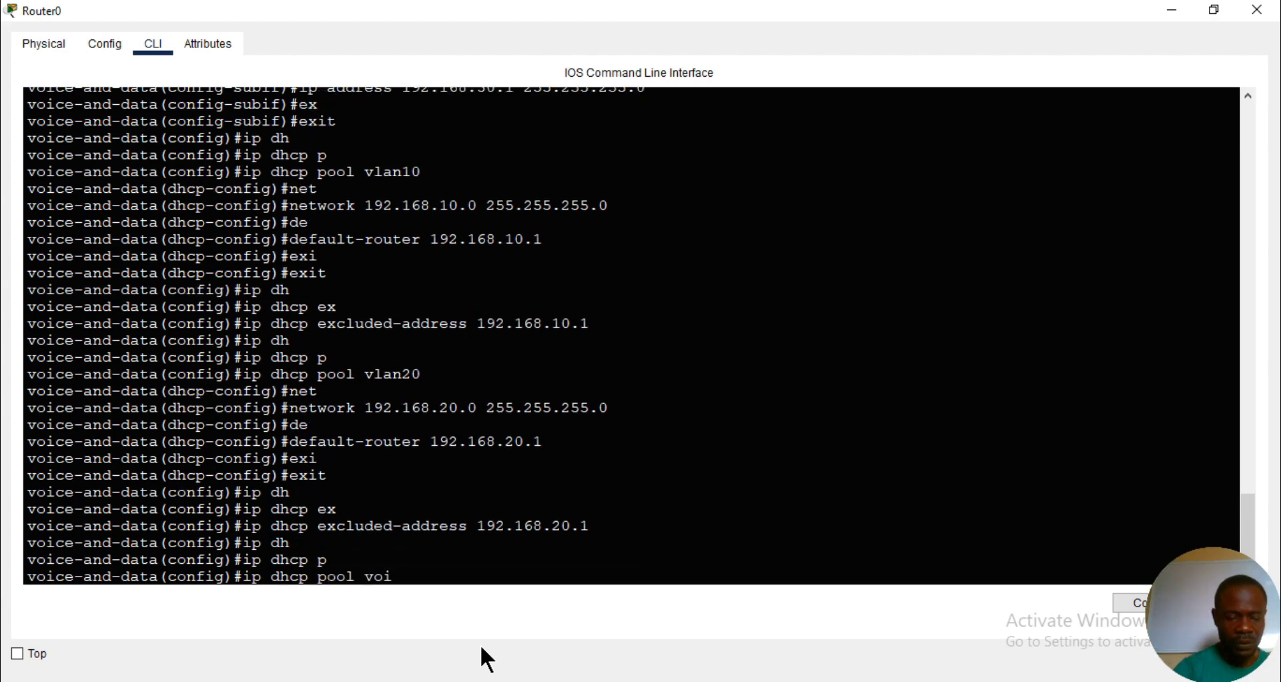
pyautogui.write('e')
pyautogui.press('Return')
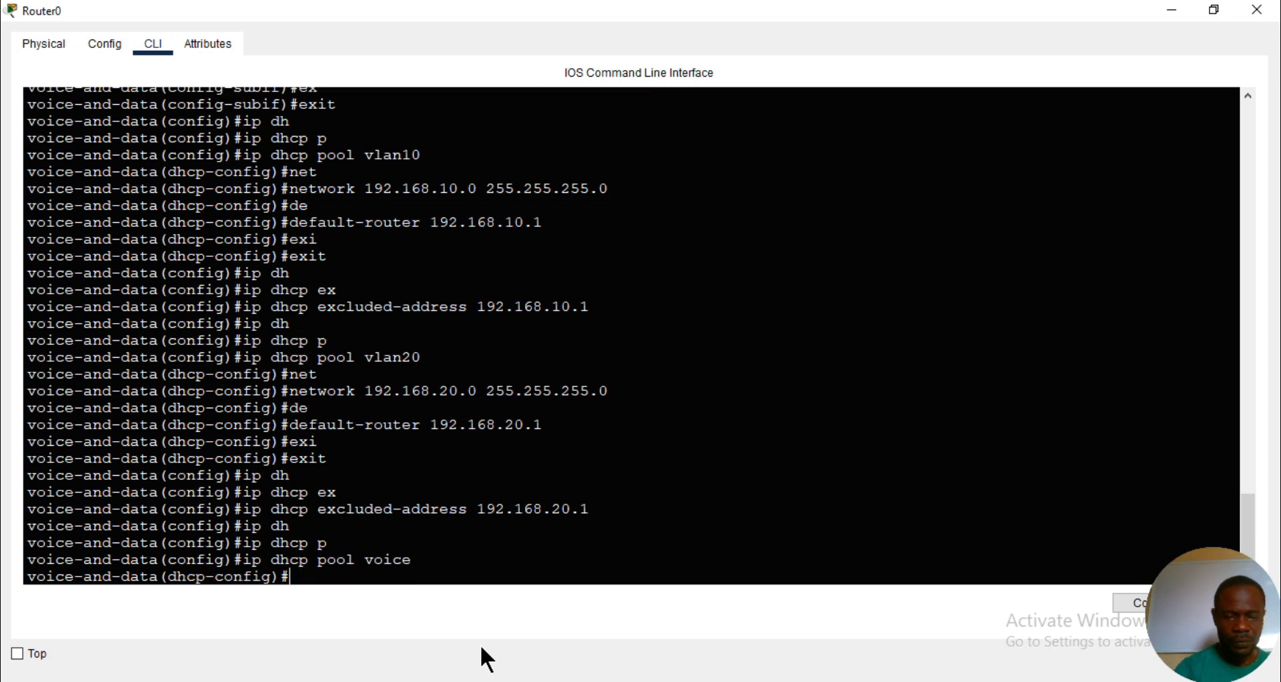
# - Set option 150 of the voice DHCP pool to the IP address 192.168.30.1
pyautogui.write('op')
pyautogui.press('Tab')
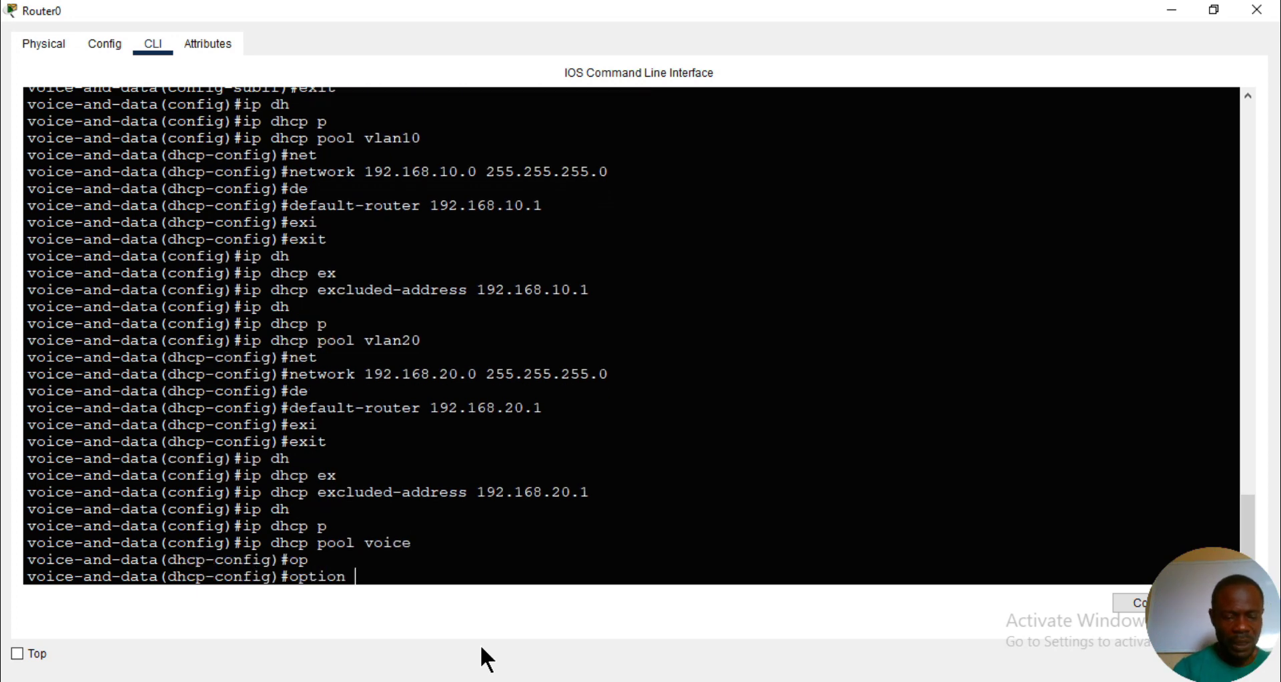
pyautogui.write('150')
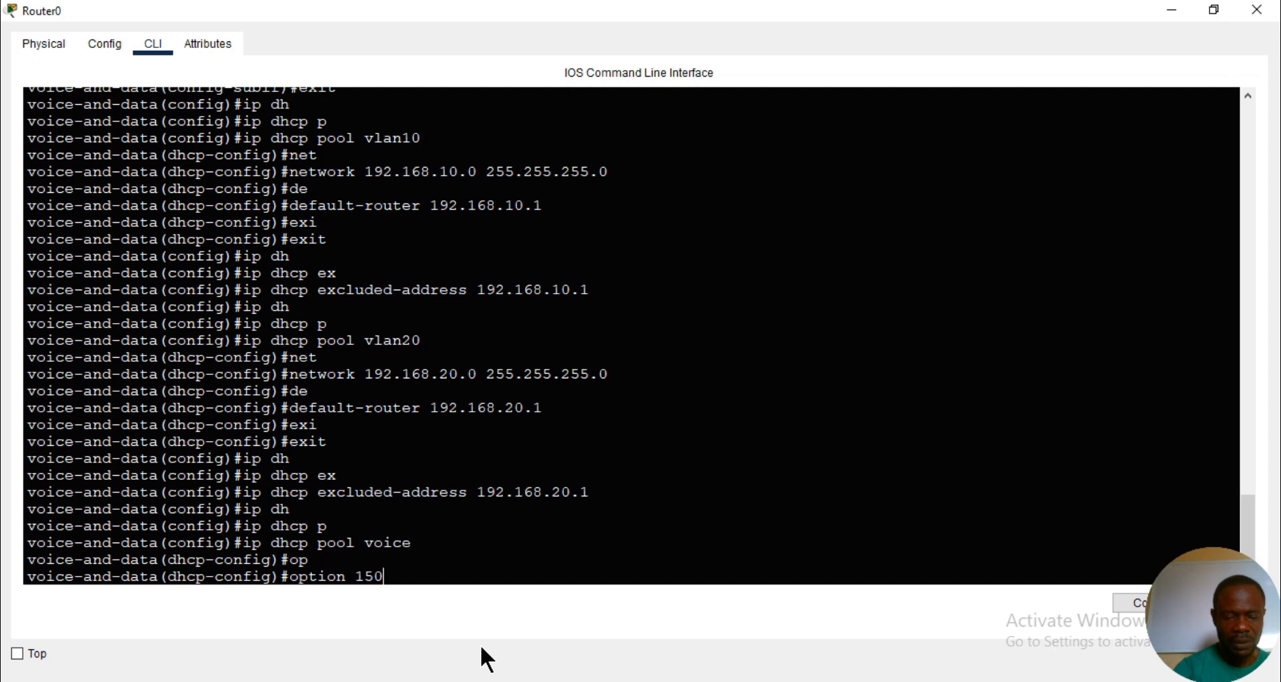
pyautogui.write(' ip 19')
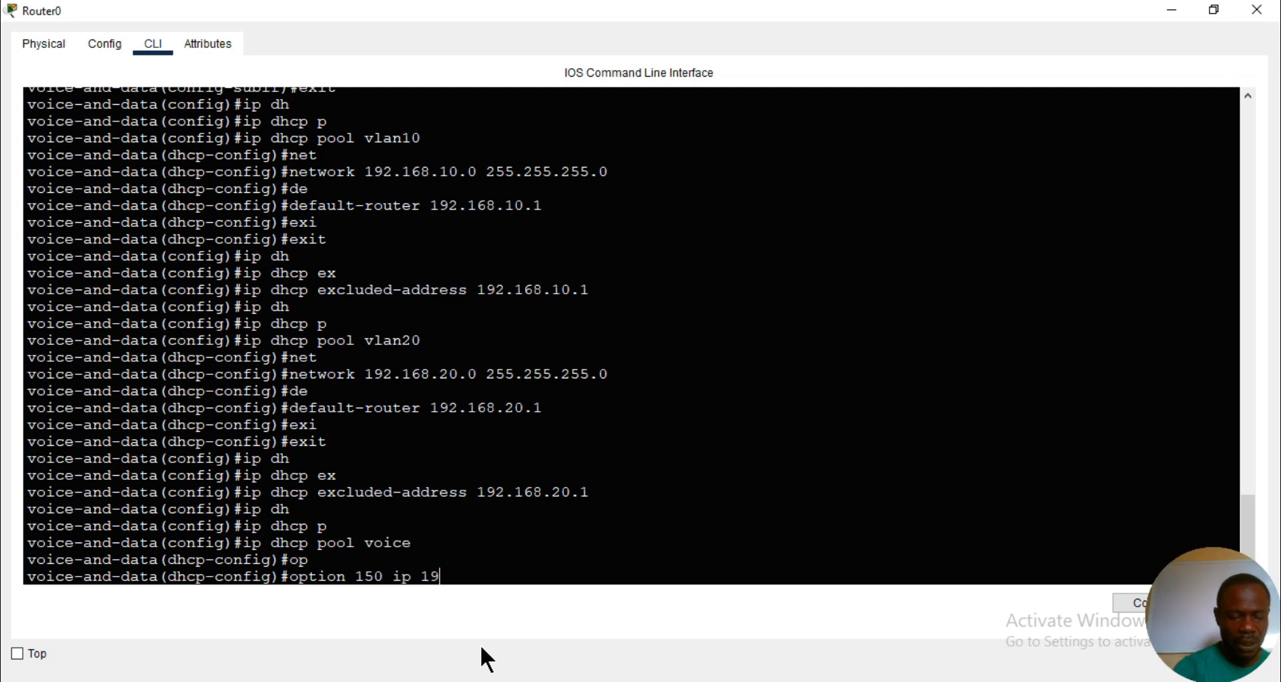
pyautogui.write('2.168.10')
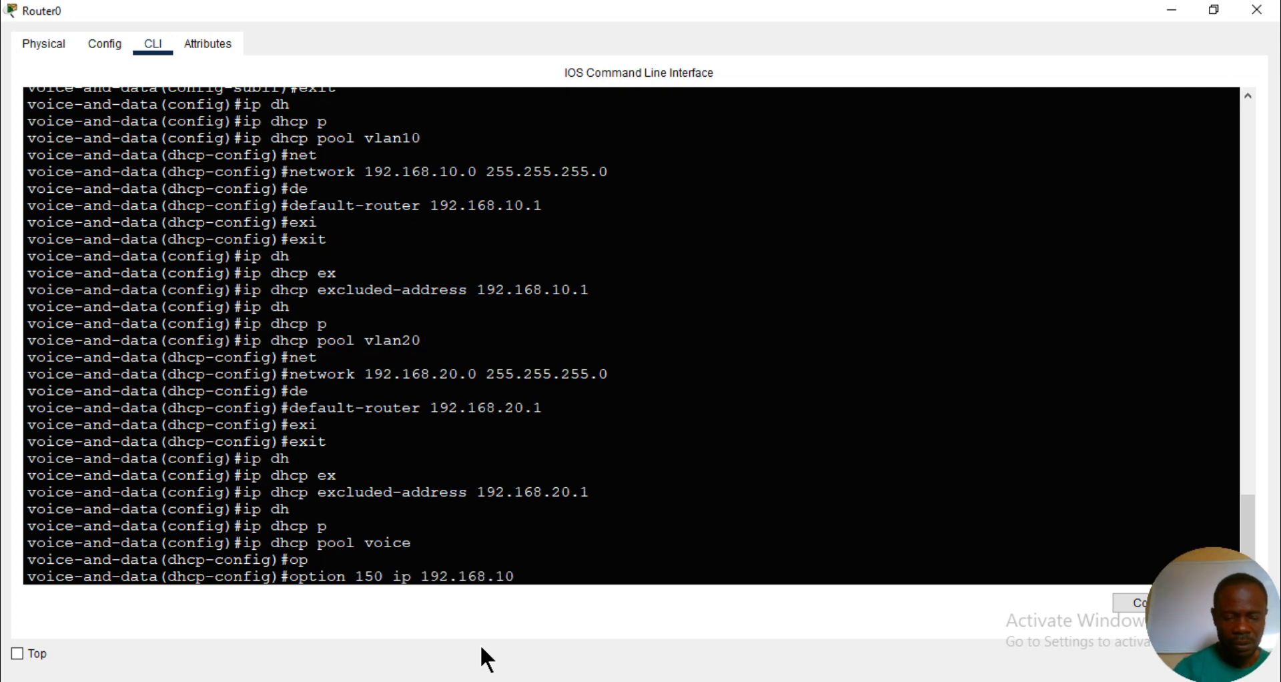
pyautogui.press('BackSpace')
pyautogui.press('BackSpace')
pyautogui.write('3')
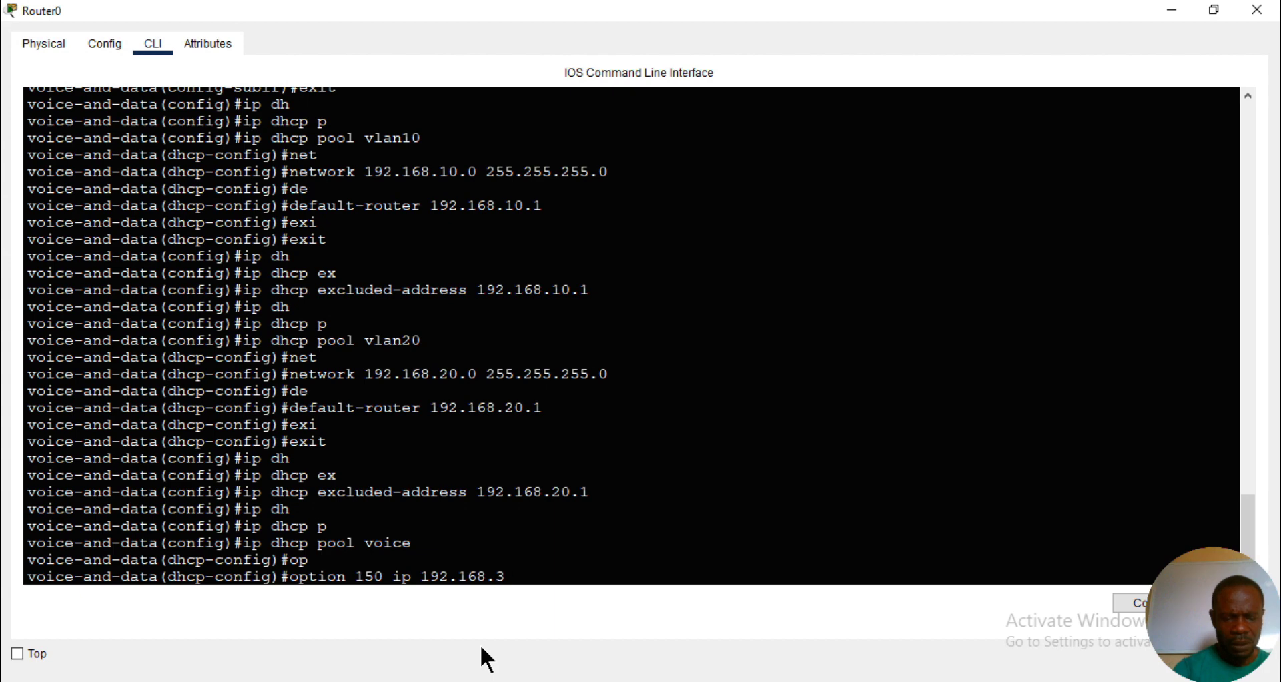
pyautogui.write('0.1')
pyautogui.press('Return')
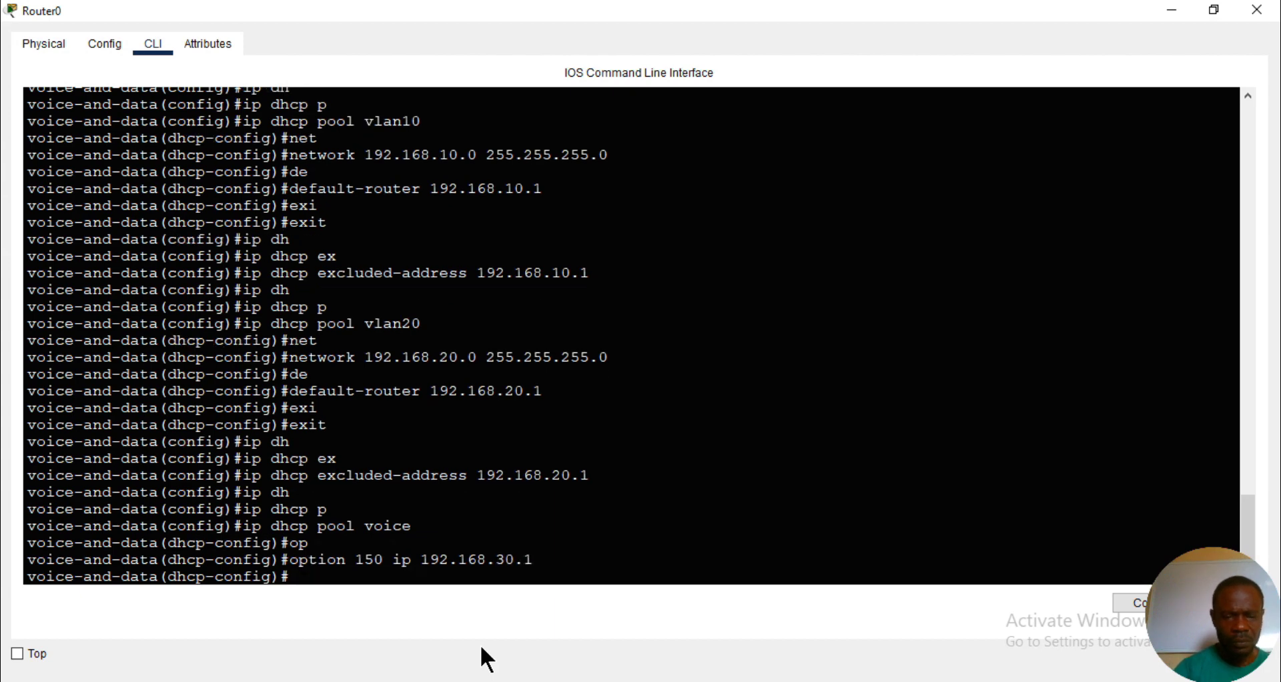
# - Set the voice DHCP pool's default router to 192.168.30.1
pyautogui.write('de')
pyautogui.press('Tab')
pyautogui.write('1')
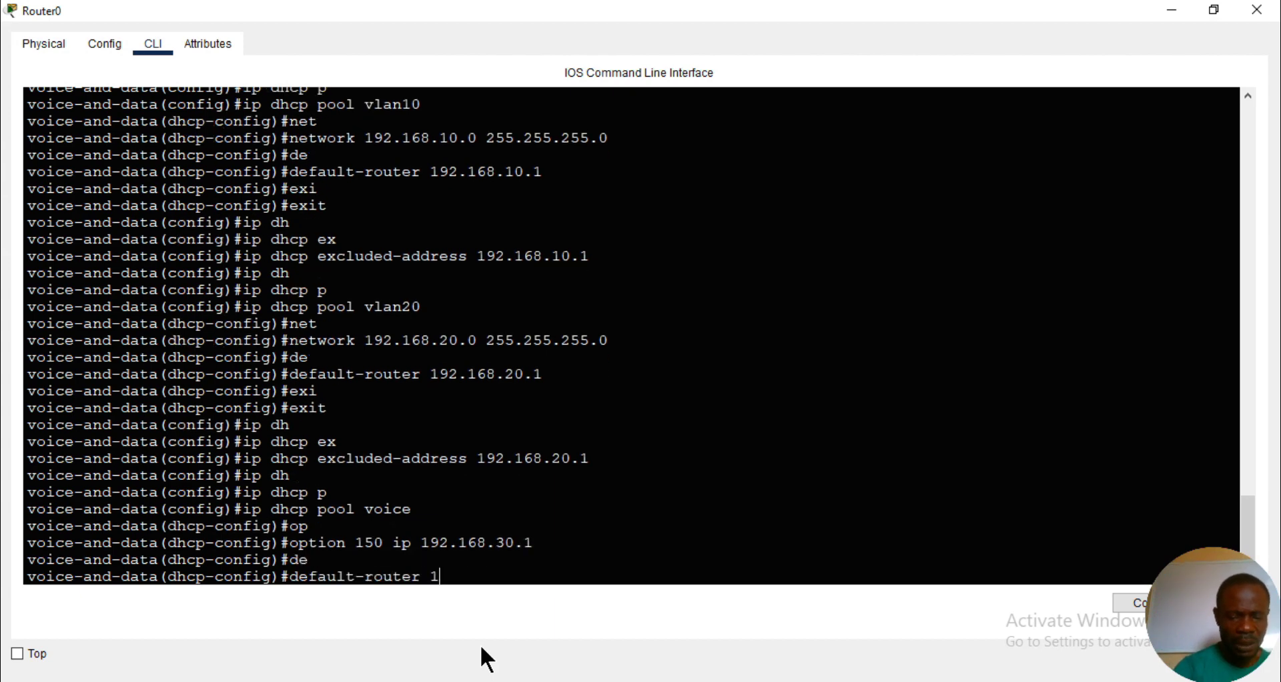
pyautogui.write('92.168.')
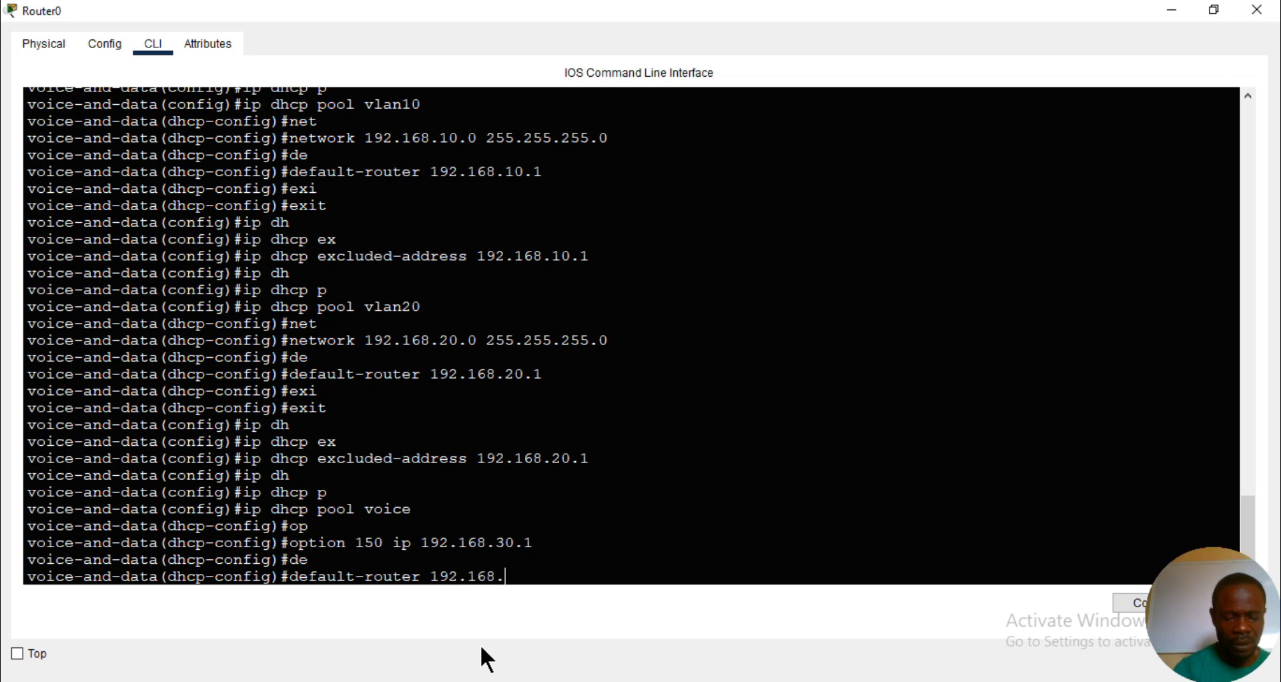
pyautogui.write('30.1')
pyautogui.press('Return')
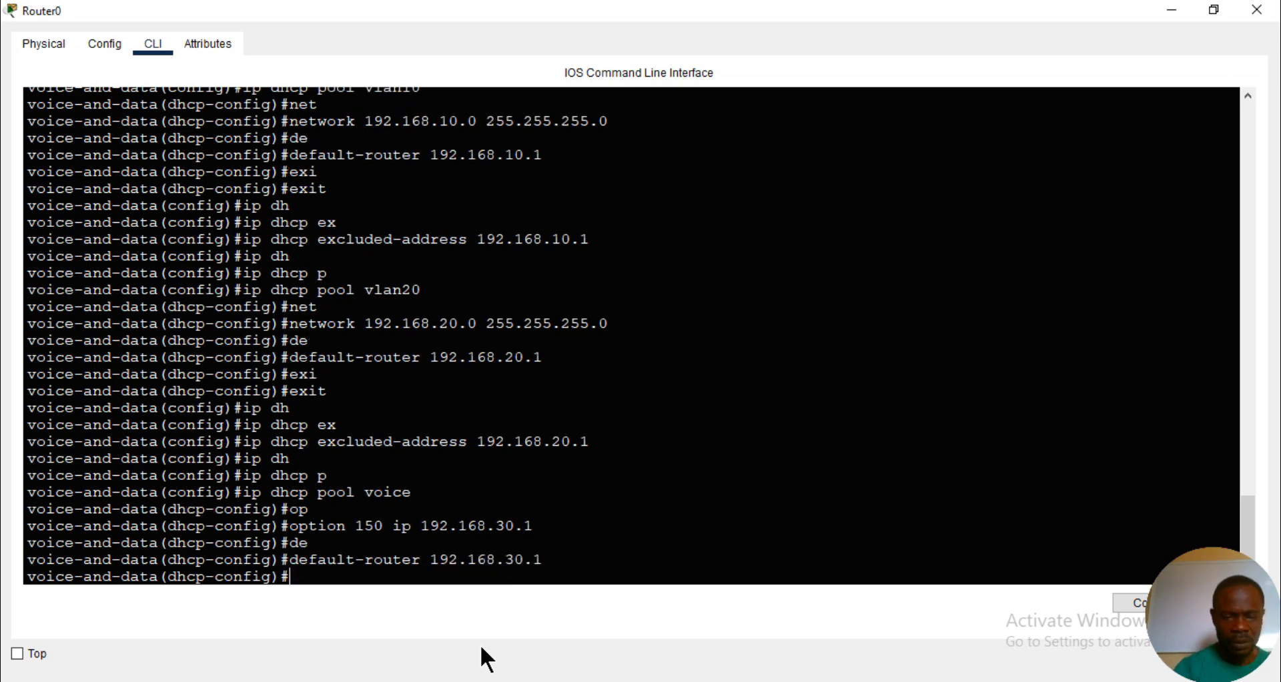
# - Set the voice DHCP pool's network to 192.168.30.0 with mask 255.255.255.0 and leave the pool configuration
pyautogui.write('net')
pyautogui.press('Tab')
pyautogui.write('1')
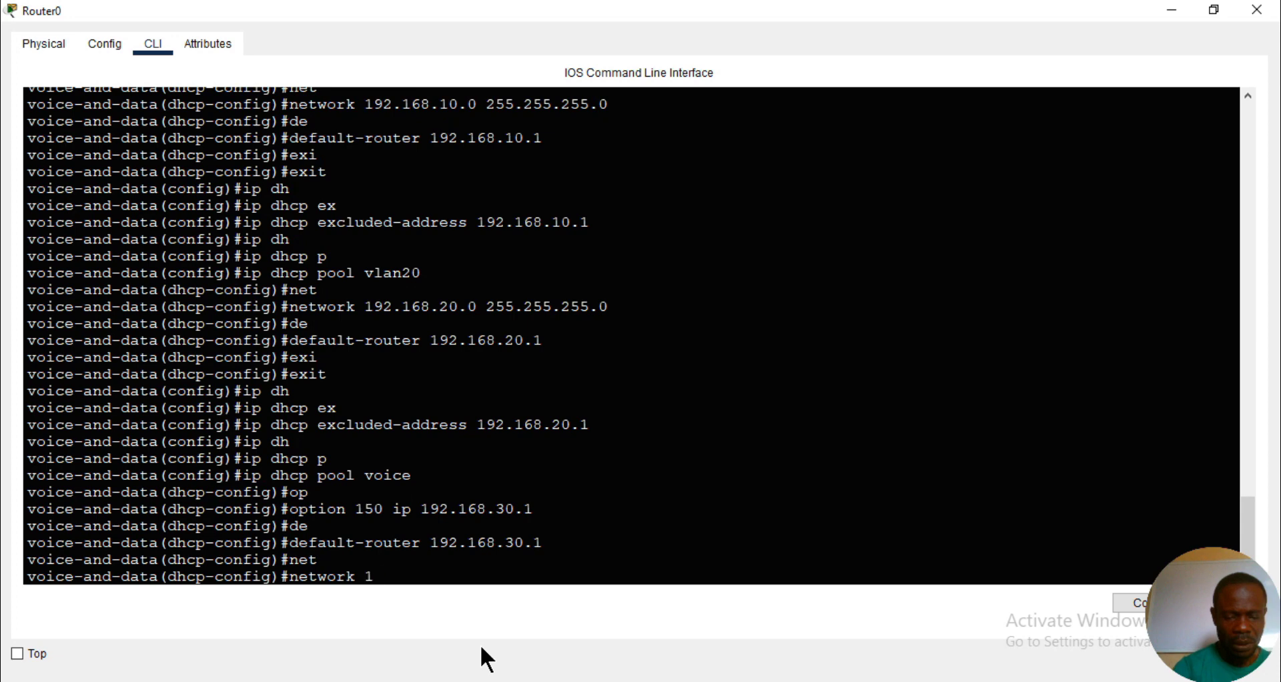
pyautogui.write('92.168.')
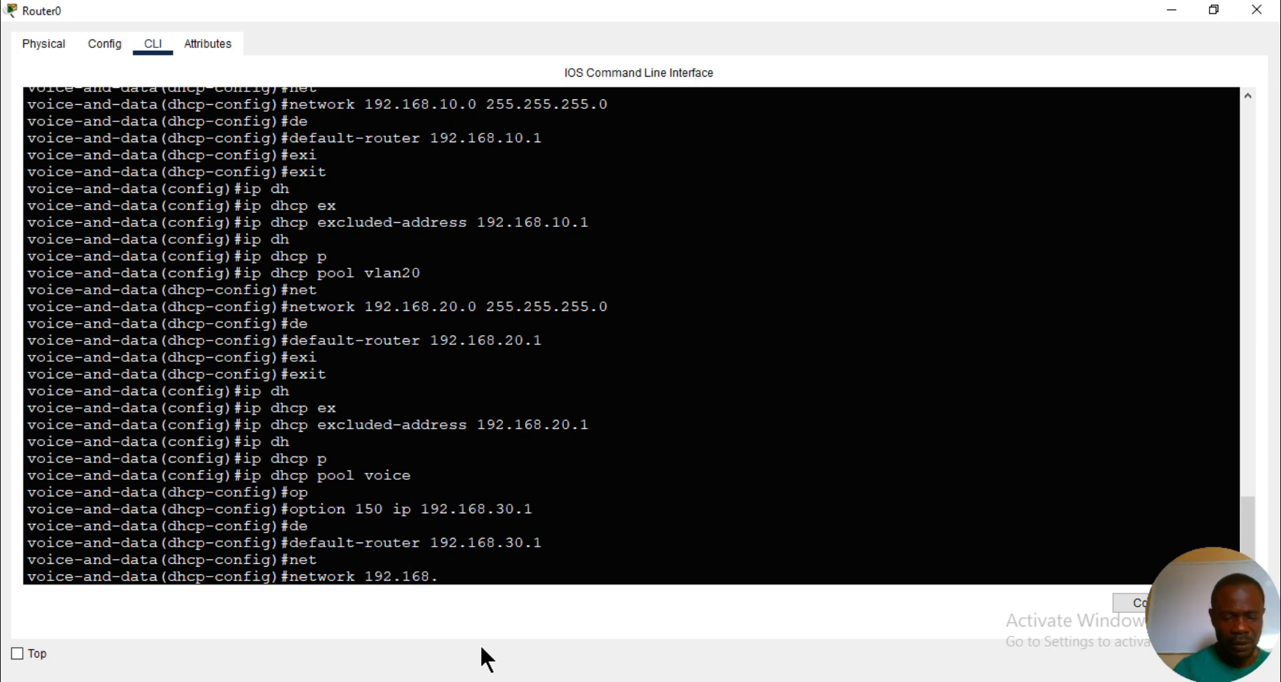
pyautogui.write('30.0 255.255')
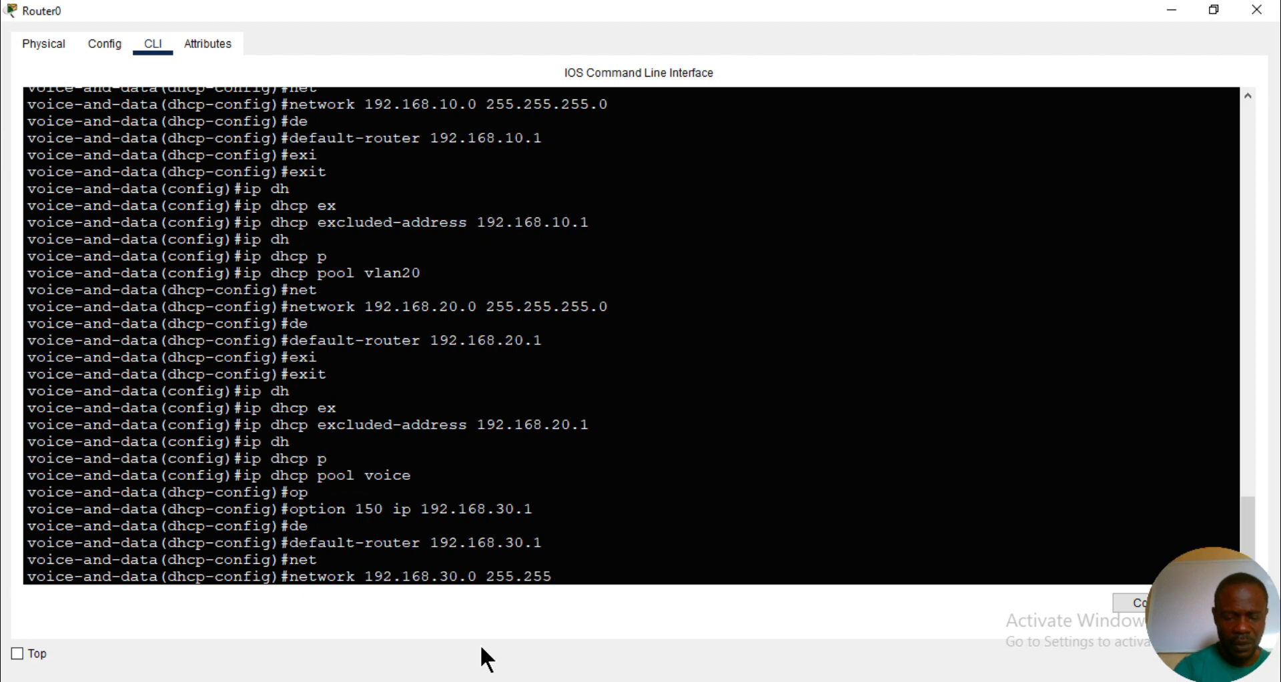
pyautogui.write('.255.0')
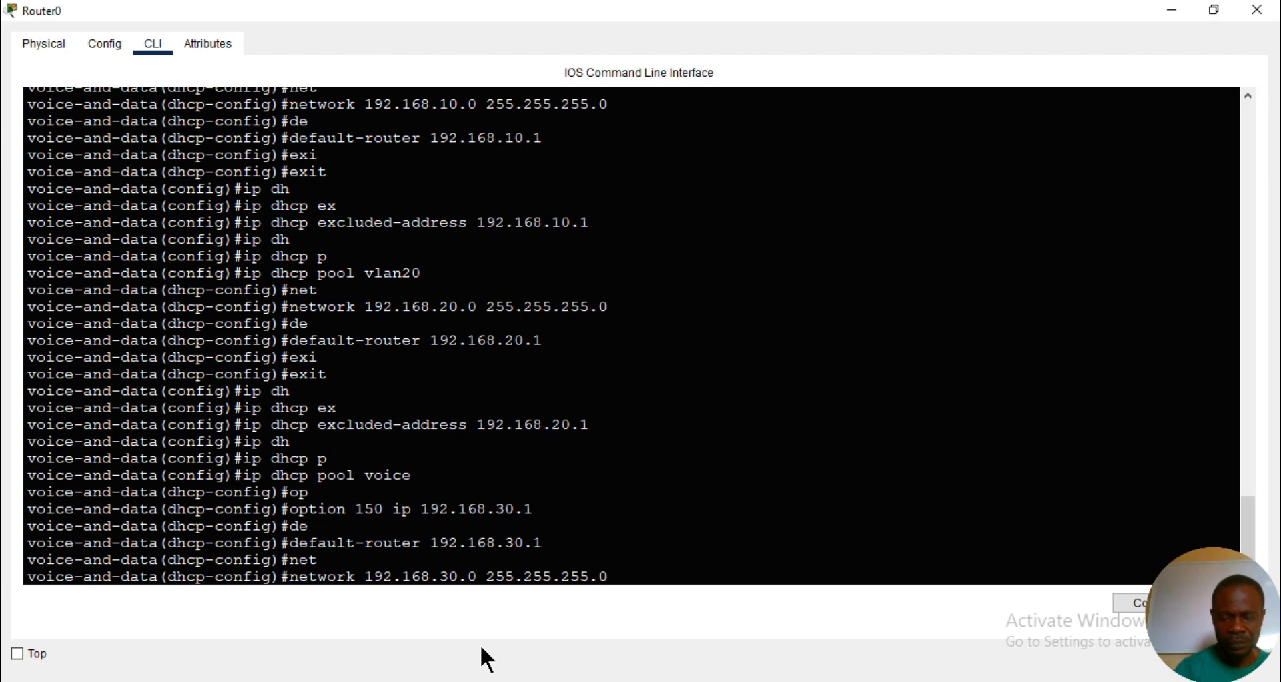
pyautogui.press('Return')
pyautogui.write('ex')
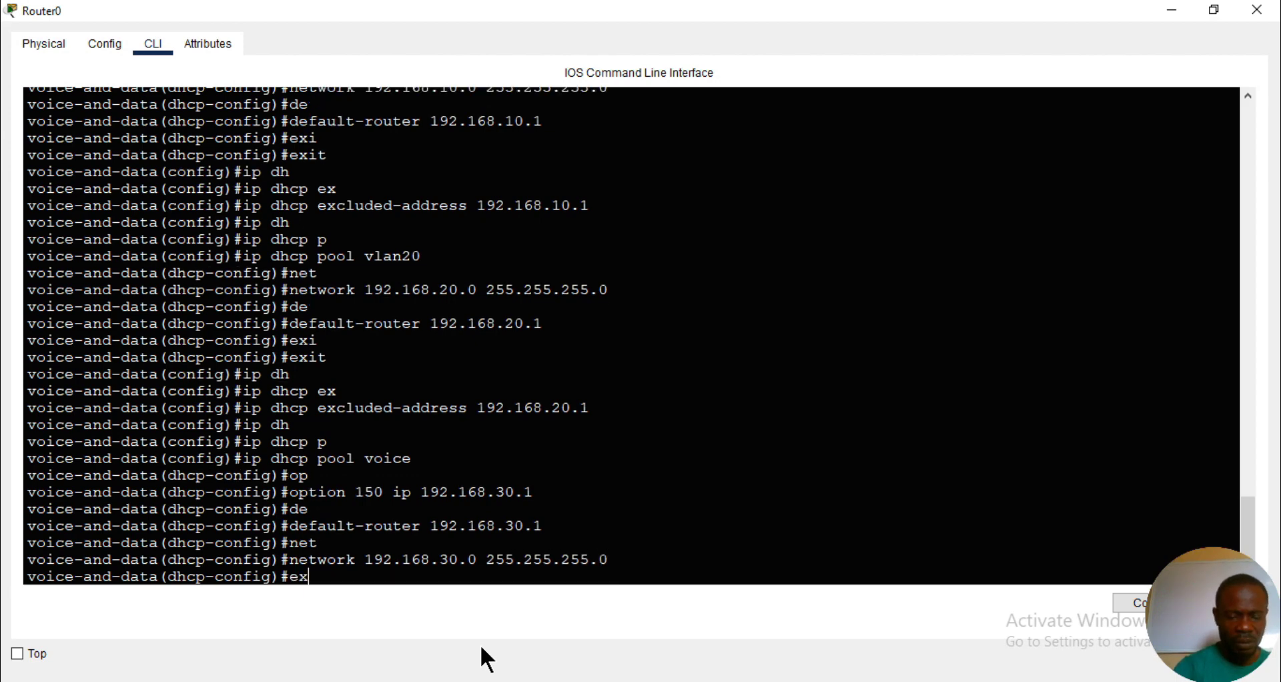
pyautogui.write('i')
pyautogui.press('Tab')
pyautogui.press('Return')
# - Exclude the address 192.168.30.1 from DHCP assignment on the router and return to privileged mode
pyautogui.write('ip ')
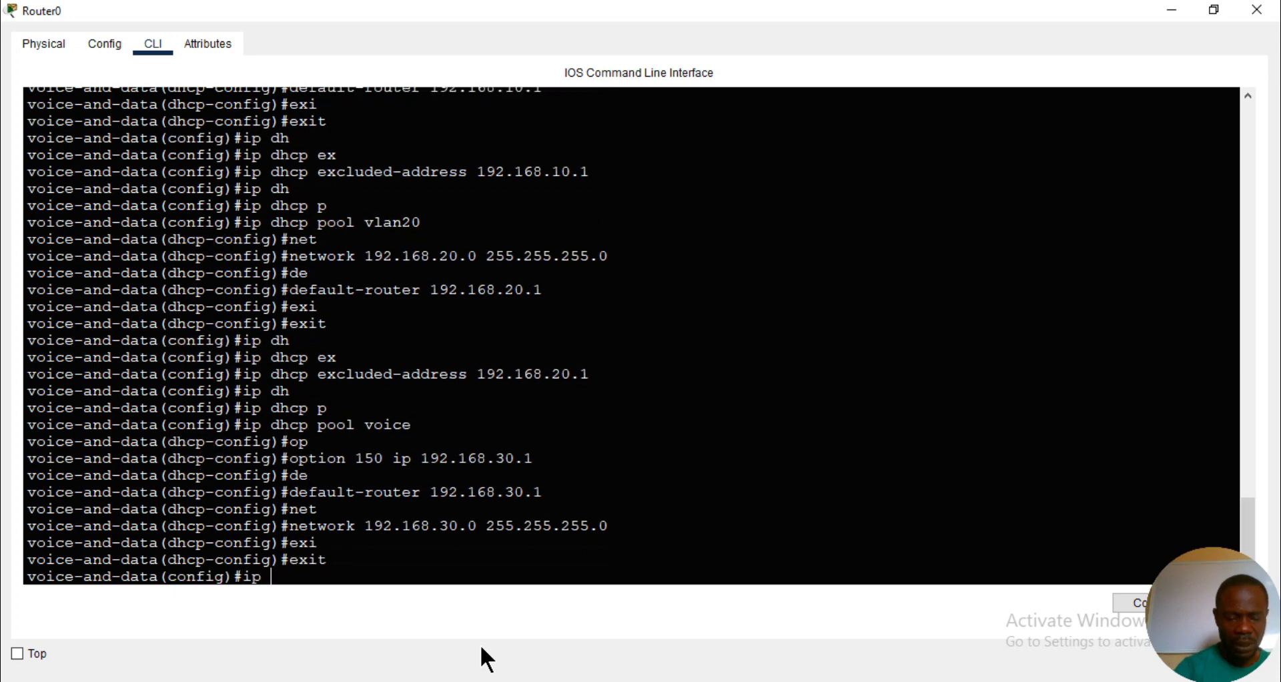
pyautogui.write('dh')
pyautogui.press('Tab')
pyautogui.write('e')
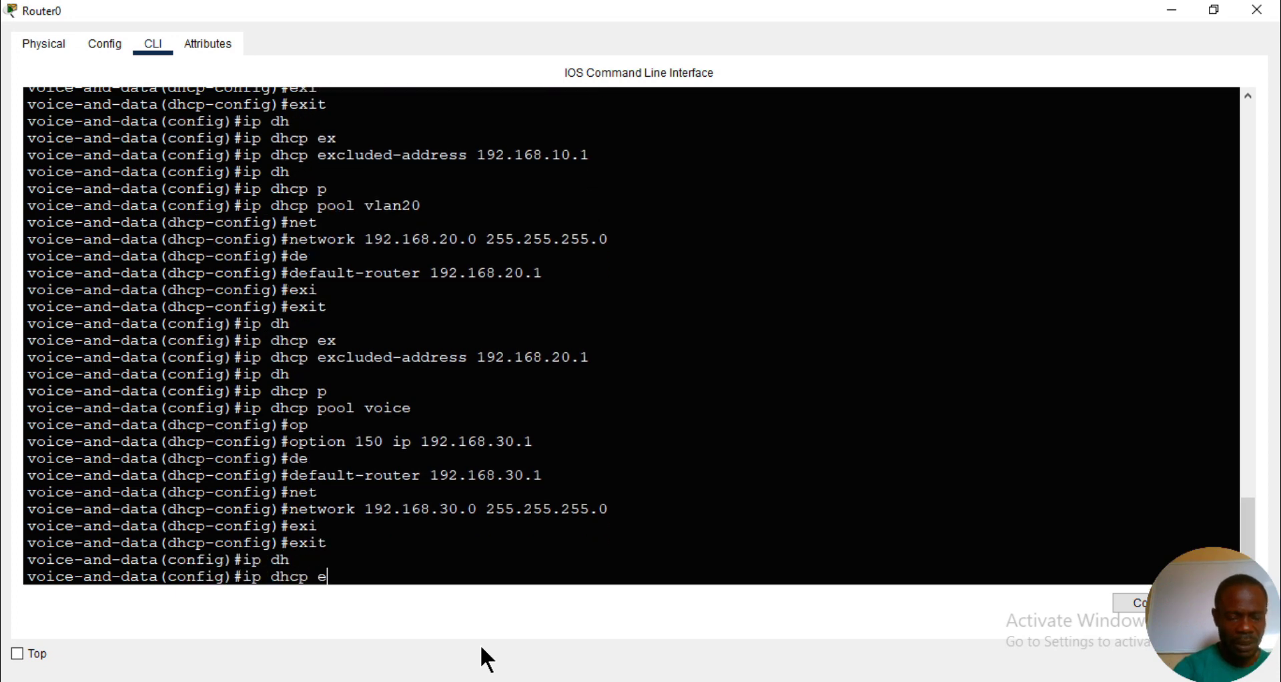
pyautogui.write('x')
pyautogui.press('Tab')
pyautogui.write('192.16')
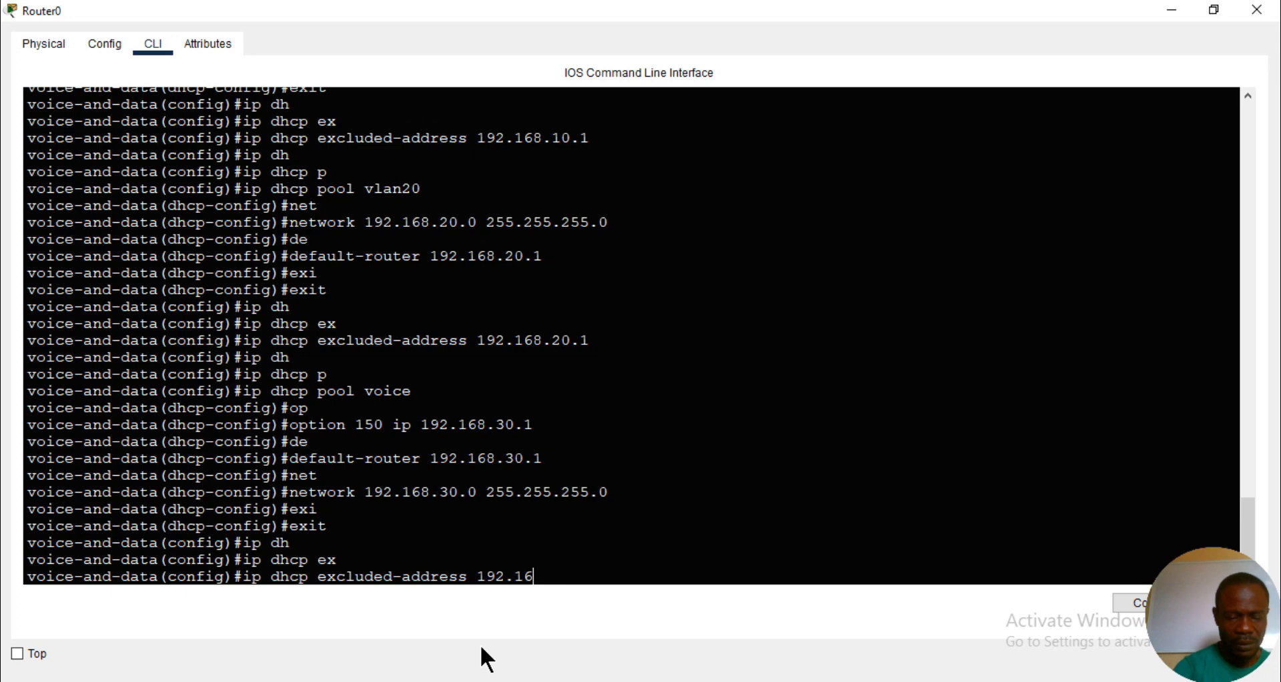
pyautogui.write('8.30.1')
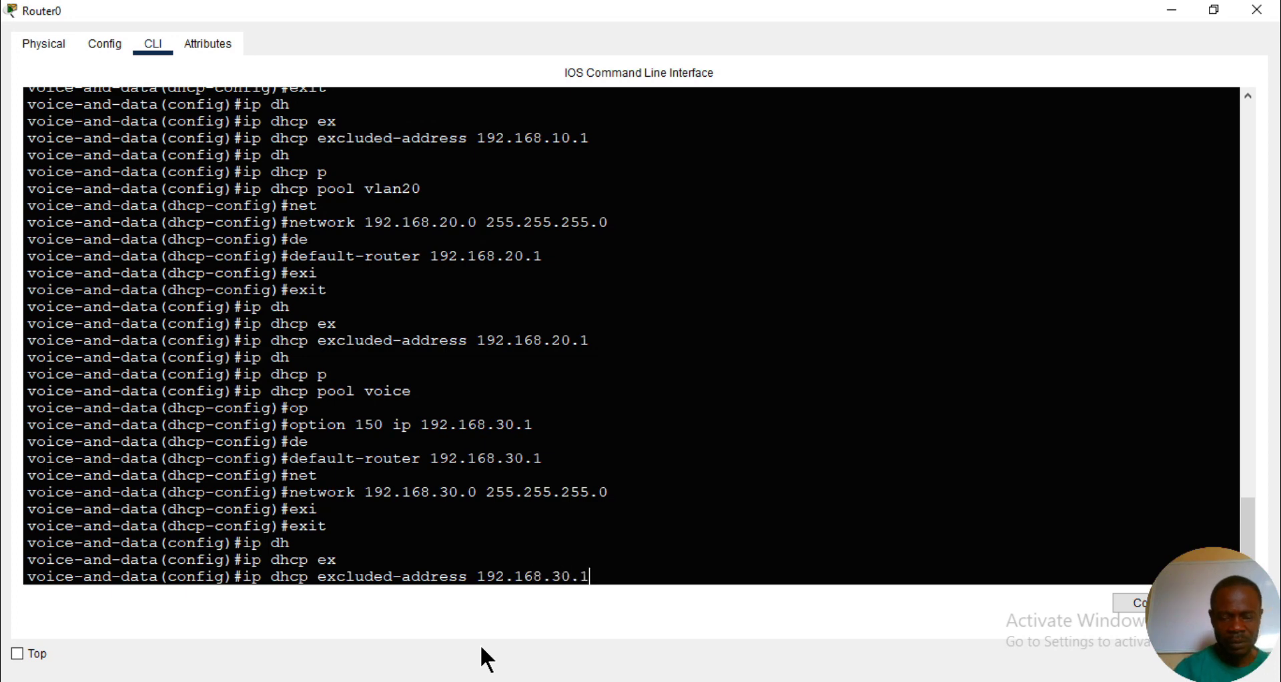
pyautogui.press('Return')
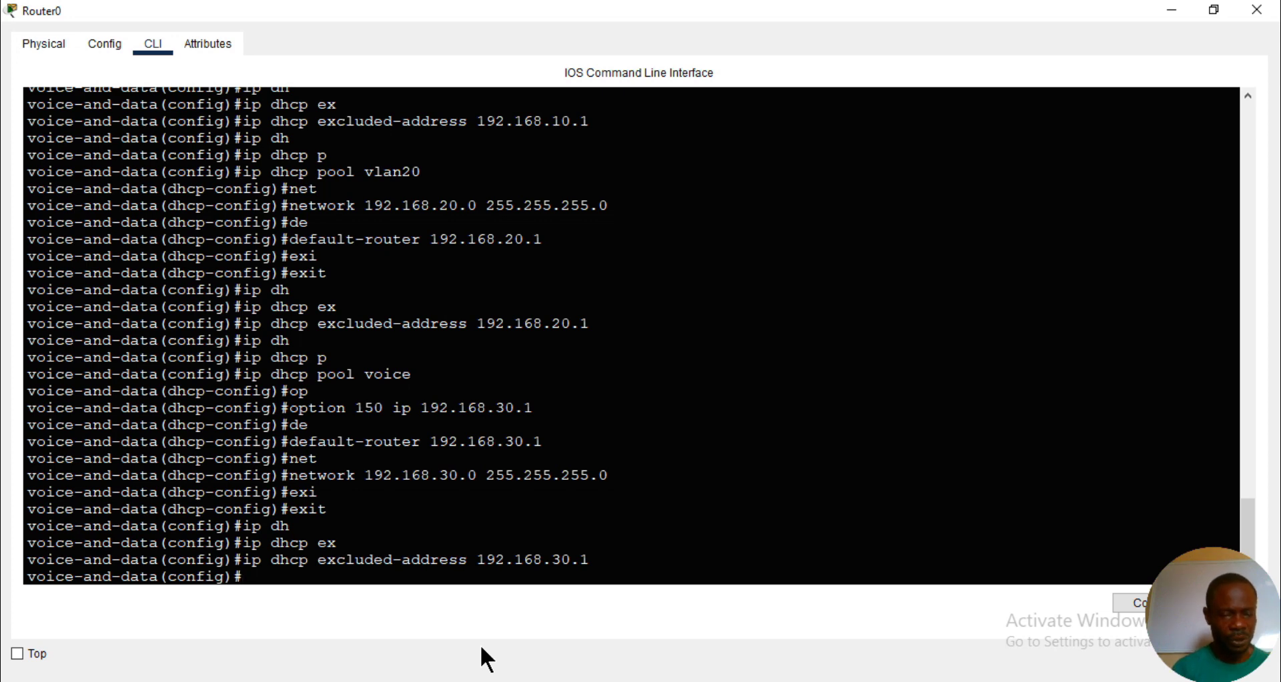
pyautogui.hotkey('ctrl', 'z')
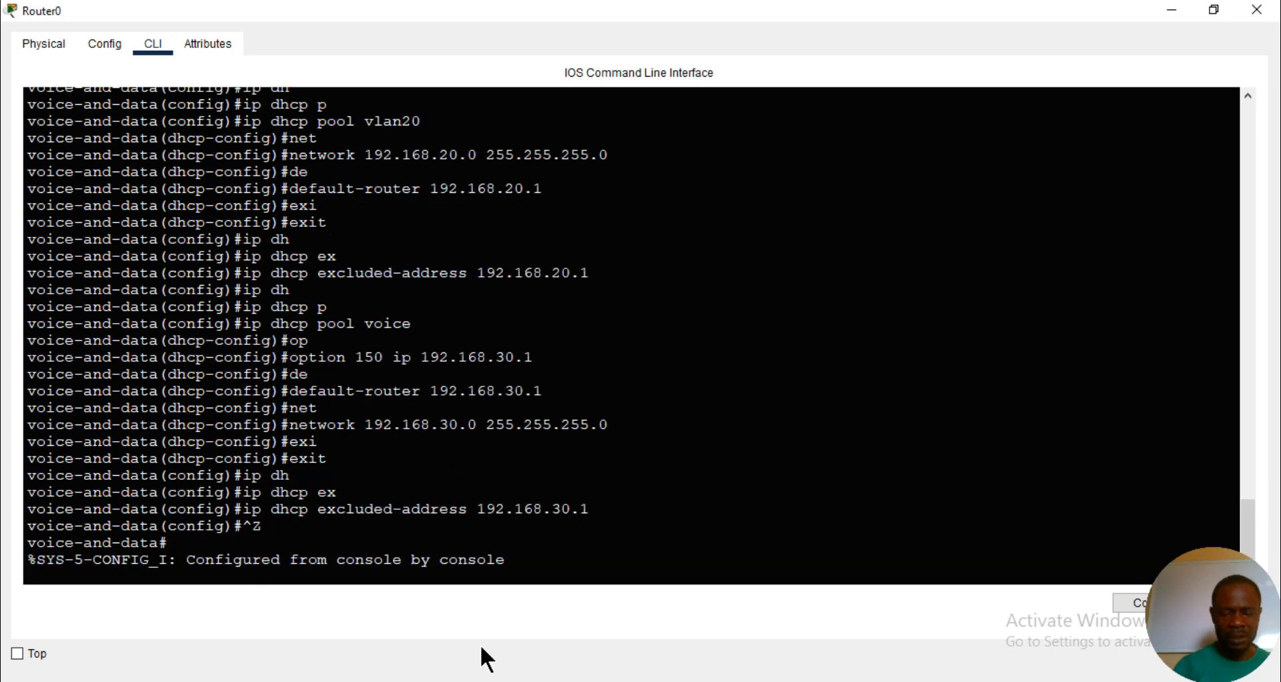
pyautogui.press('Return')
# - Display the router's running configuration and review the DHCP pools, excluded addresses and VLAN subinterfaces through to the end
pyautogui.write('sh run')
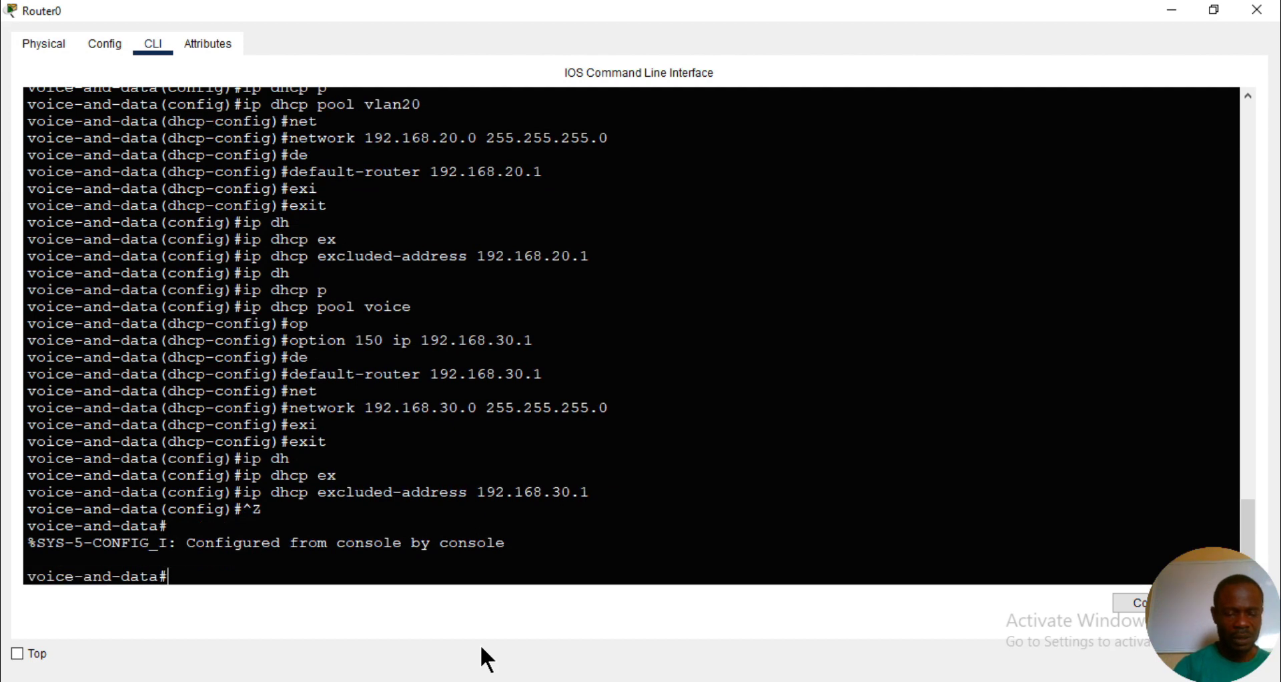
pyautogui.press('Tab')
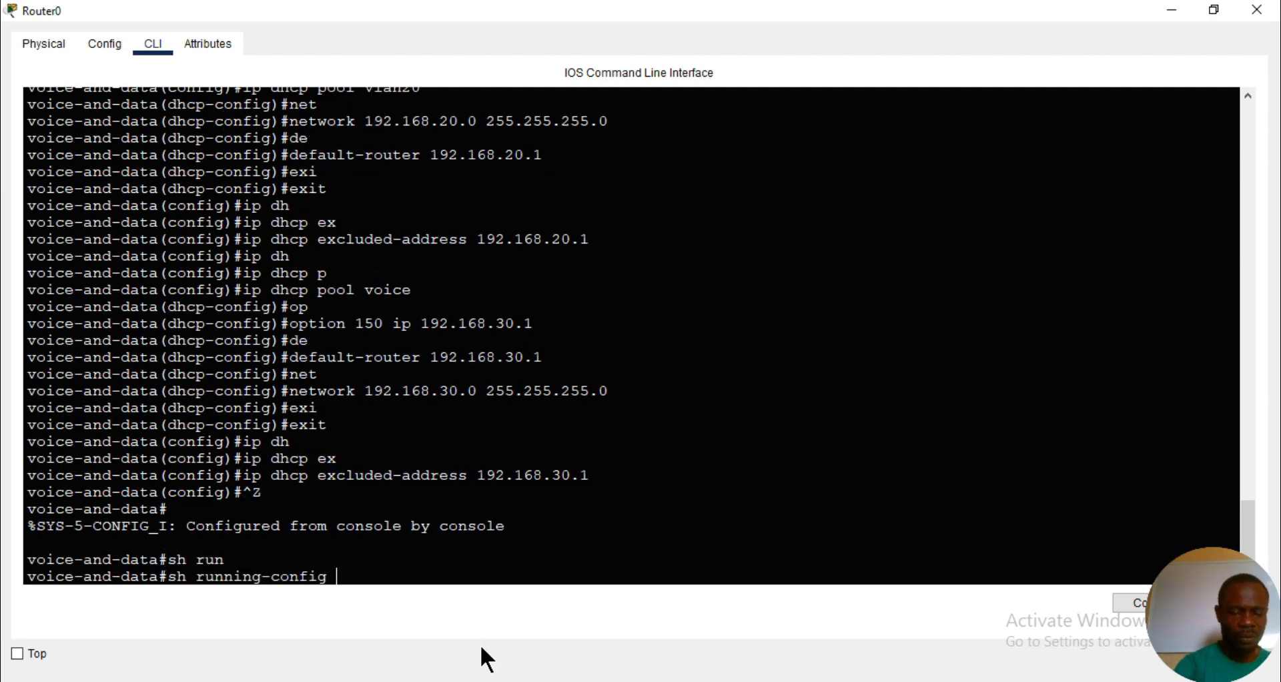
pyautogui.press('Return')
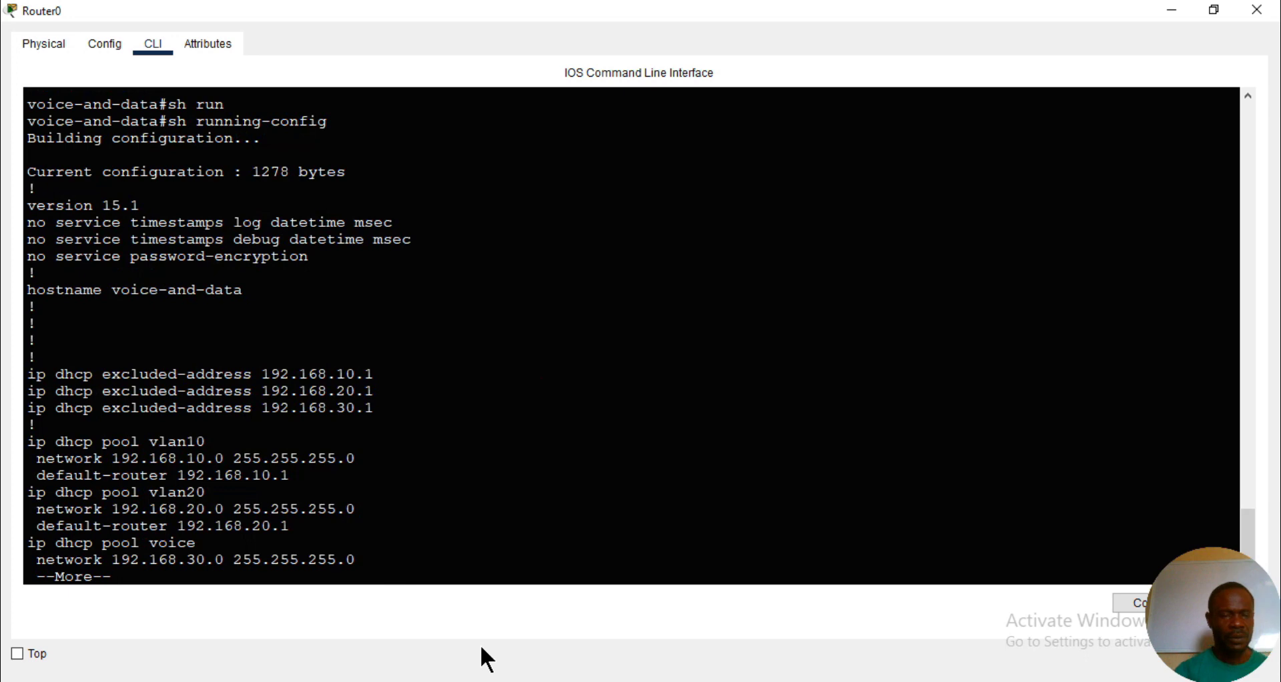
pyautogui.press('Return')
pyautogui.press('Return')
pyautogui.press('Return')
pyautogui.press('Return')
pyautogui.press('Return')
pyautogui.press('Return')
pyautogui.press('Return')
pyautogui.press('Return')
pyautogui.press('Return')
pyautogui.press('Return')
pyautogui.press('Return')
pyautogui.press('Return')
pyautogui.press('Return')
pyautogui.press('Return')
pyautogui.press('Return')
pyautogui.press('Return')
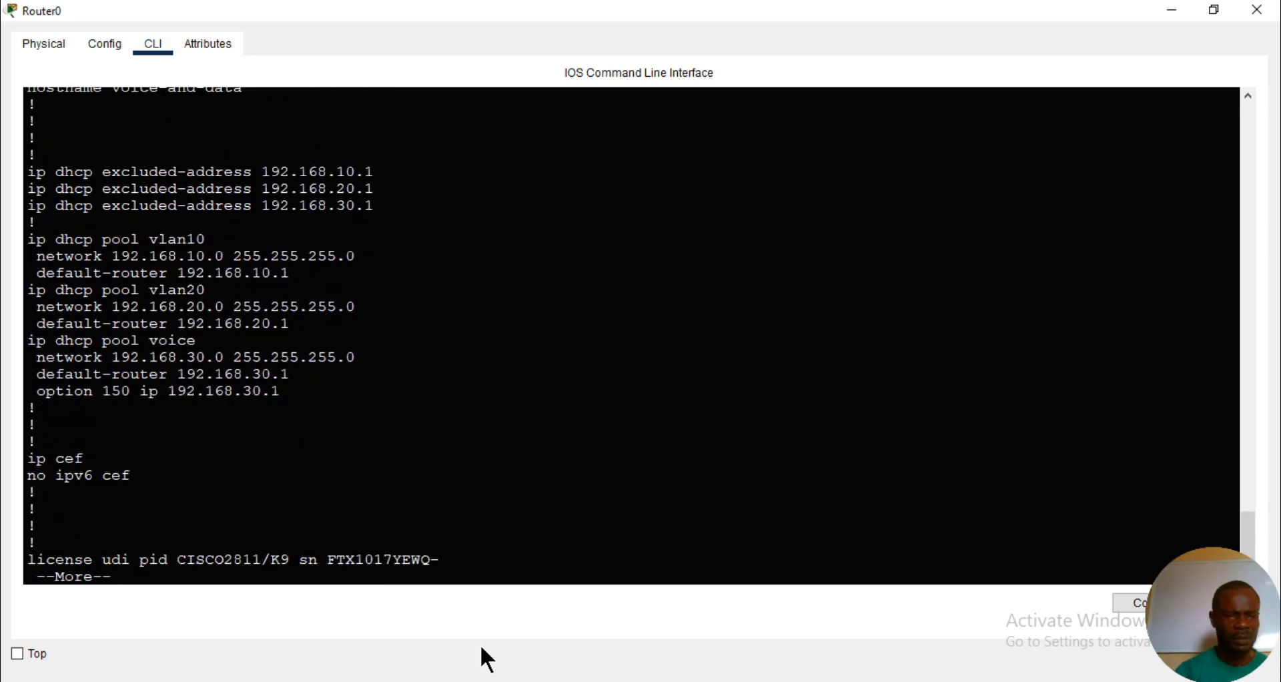
pyautogui.press('space')
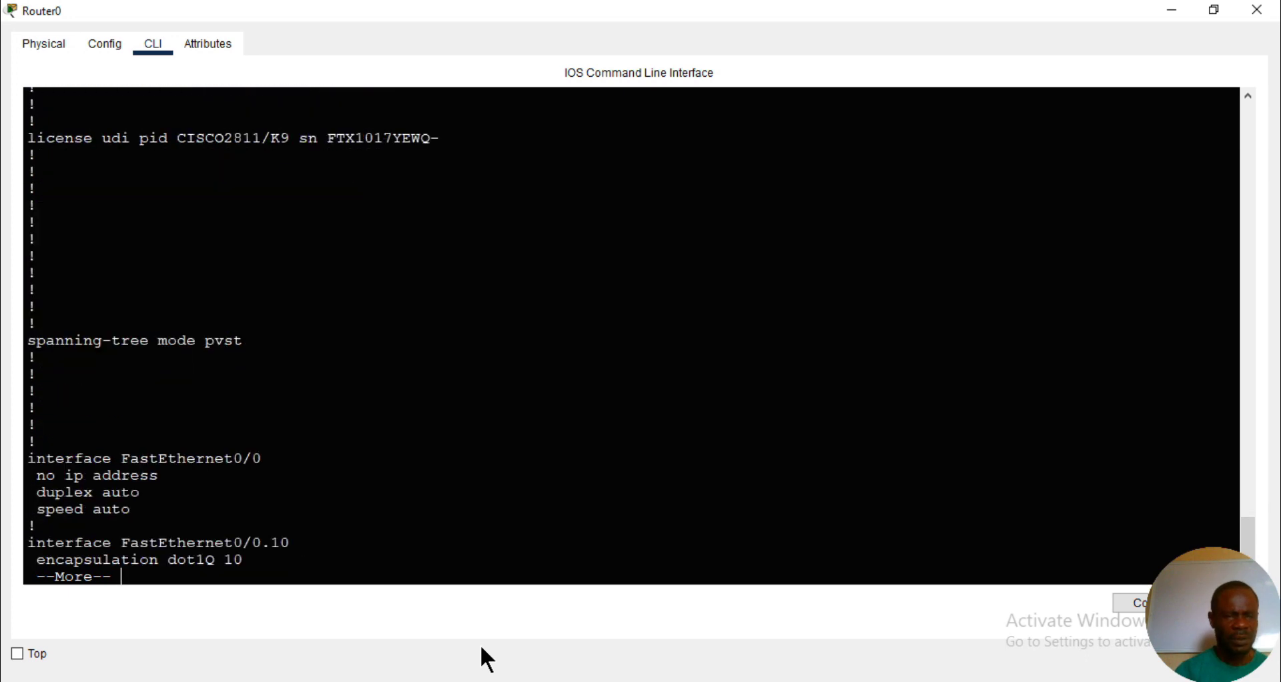
pyautogui.press('Return')
pyautogui.press('Return')
pyautogui.press('Return')
pyautogui.press('Return')
pyautogui.press('Return')
pyautogui.press('Return')
pyautogui.press('Return')
pyautogui.press('Return')
pyautogui.press('Return')
pyautogui.press('Return')
pyautogui.press('Return')
pyautogui.press('Return')
pyautogui.press('Return')
pyautogui.press('Return')
pyautogui.press('Return')
pyautogui.press('Return')
pyautogui.press('Return')
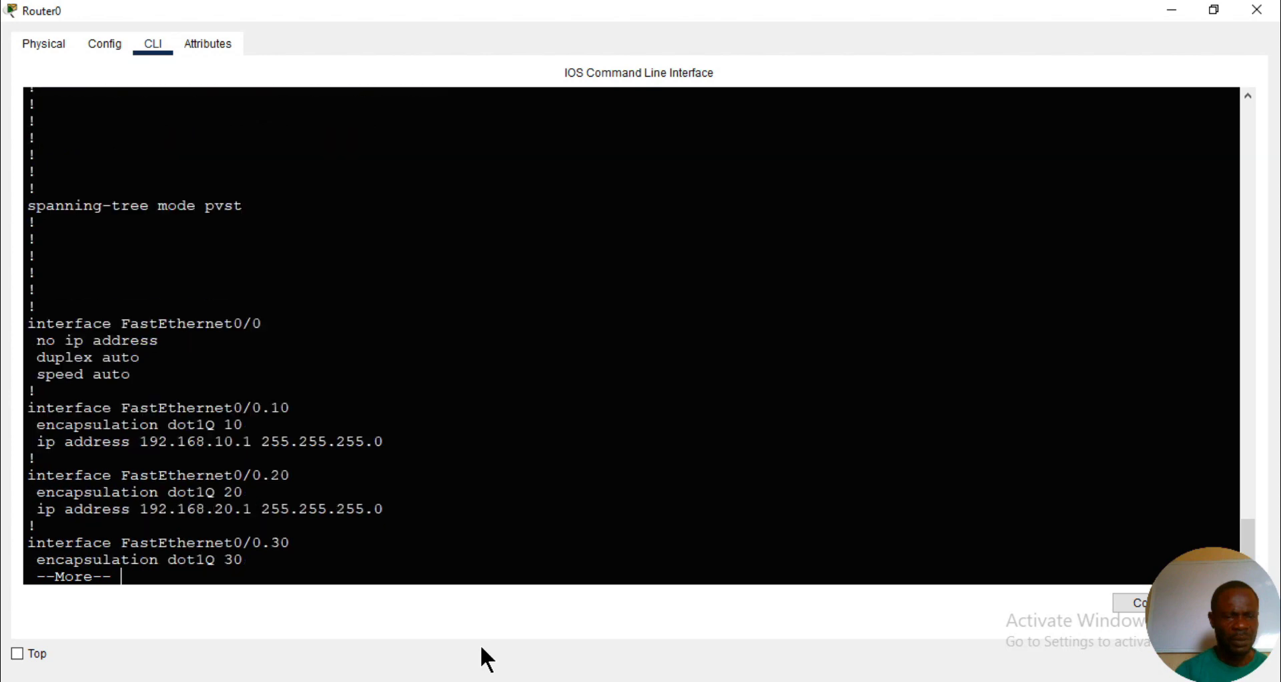
pyautogui.press('Return')
pyautogui.press('Return')
pyautogui.press('Return')
pyautogui.press('Return')
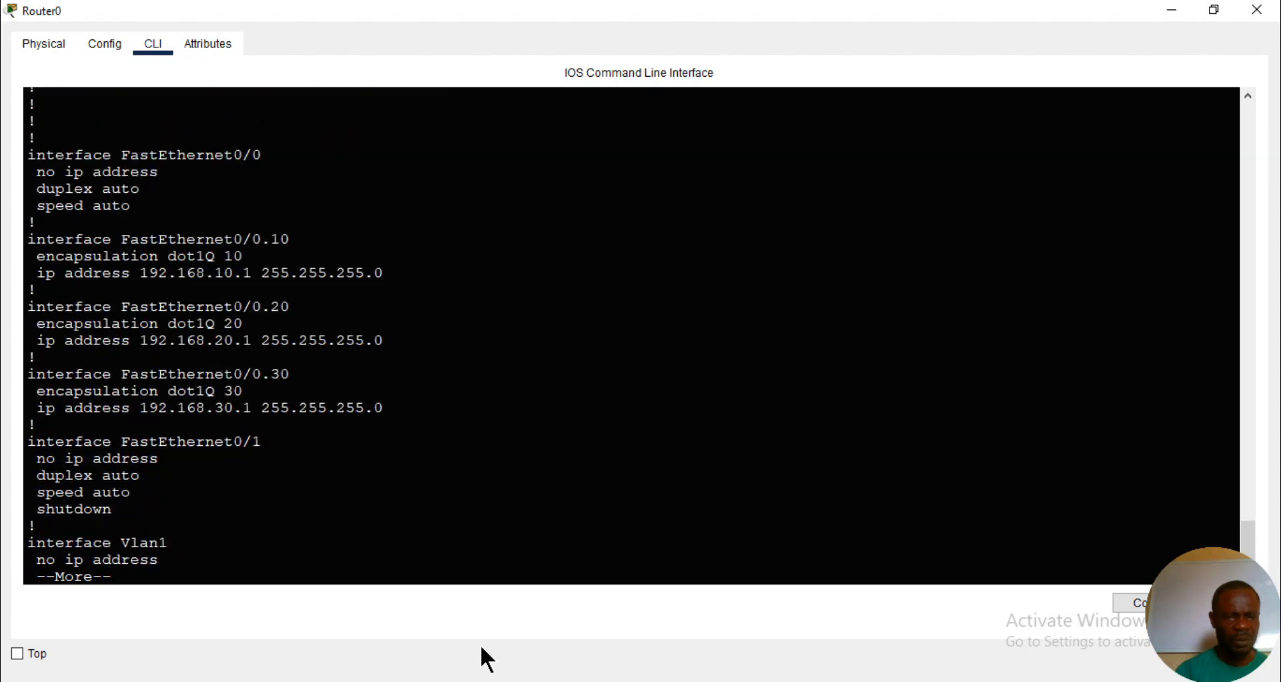
pyautogui.press('Return')
pyautogui.press('Return')
pyautogui.press('Return')
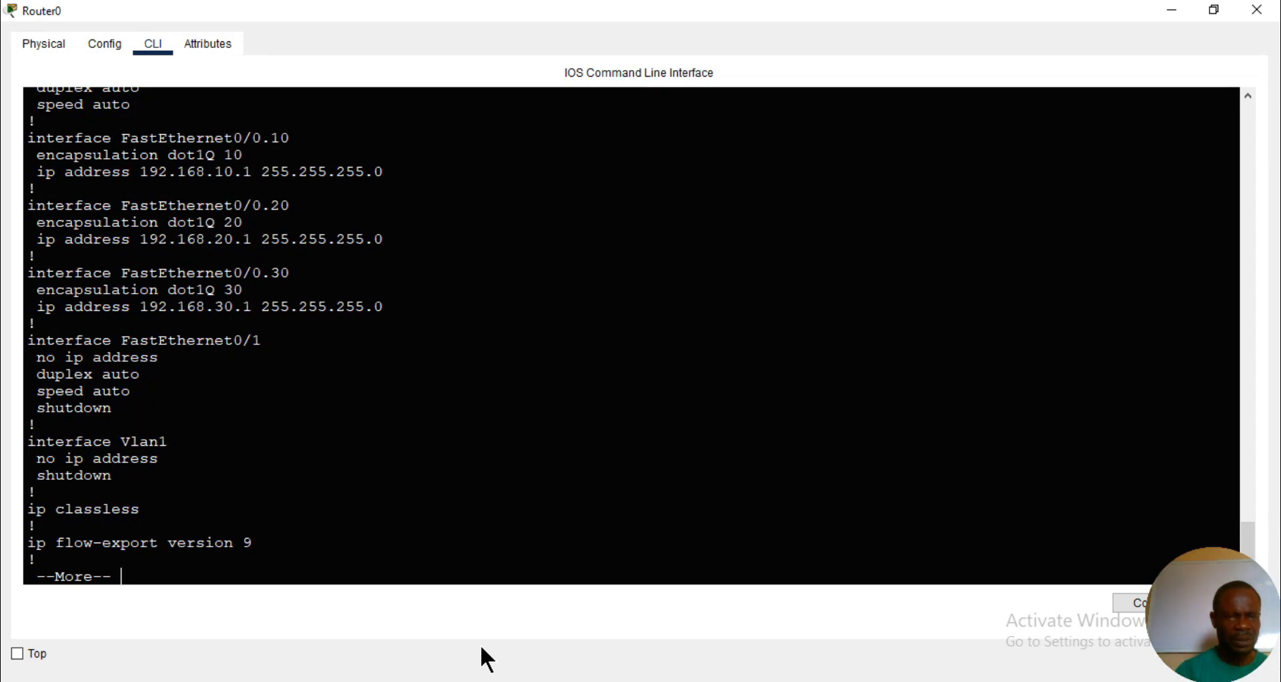
pyautogui.press('Return')
pyautogui.press('Return')
pyautogui.press('Return')
pyautogui.press('Return')
pyautogui.press('Return')
pyautogui.press('Return')
pyautogui.press('Return')
pyautogui.press('Return')
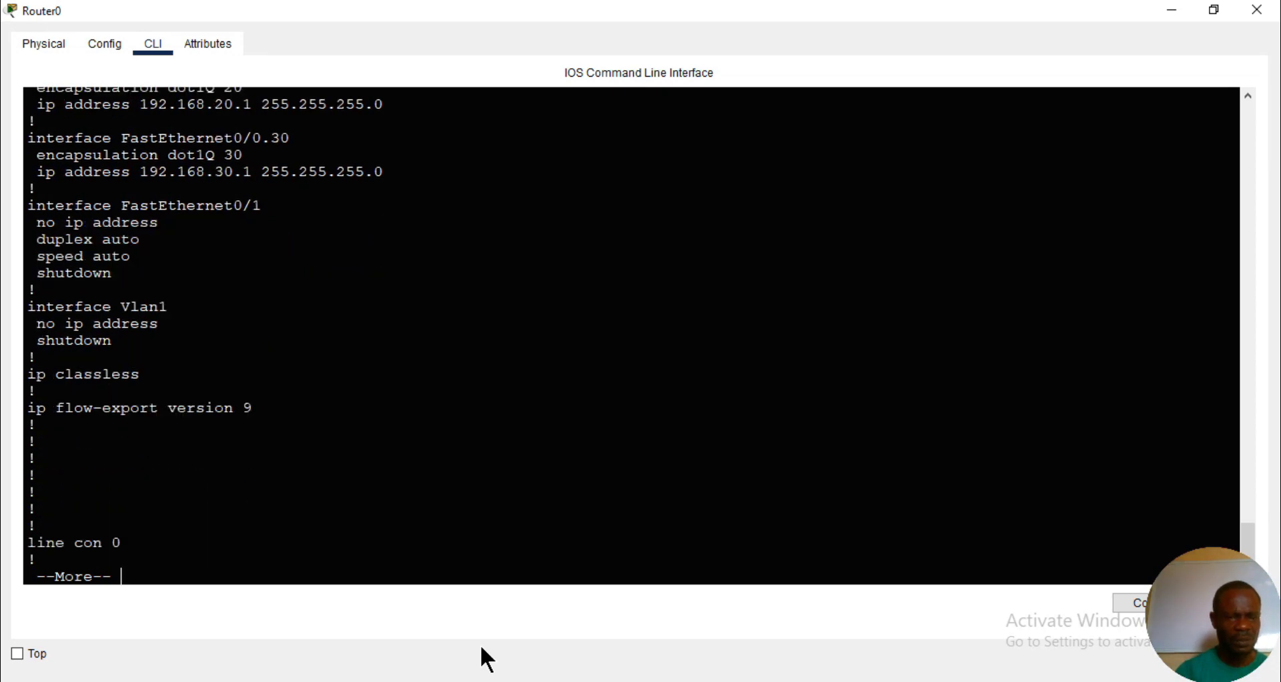
pyautogui.press('Return')
pyautogui.press('Return')
pyautogui.press('space')
pyautogui.write('s')
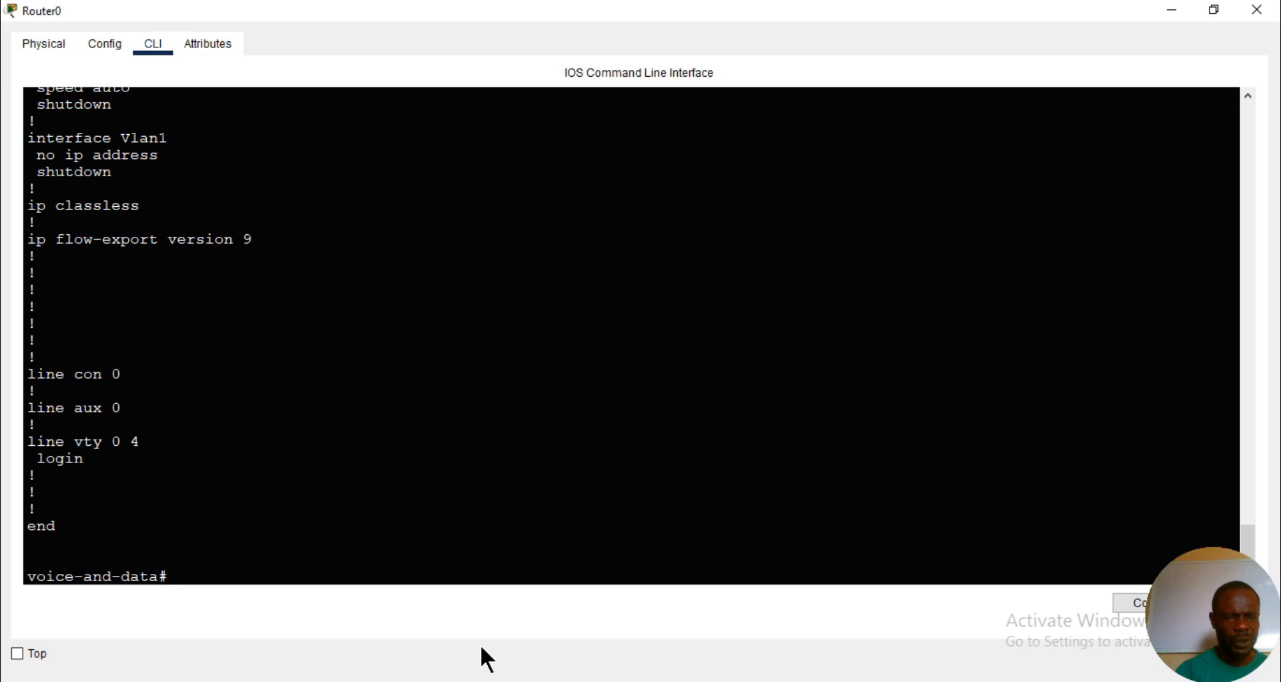
pyautogui.press('BackSpace')
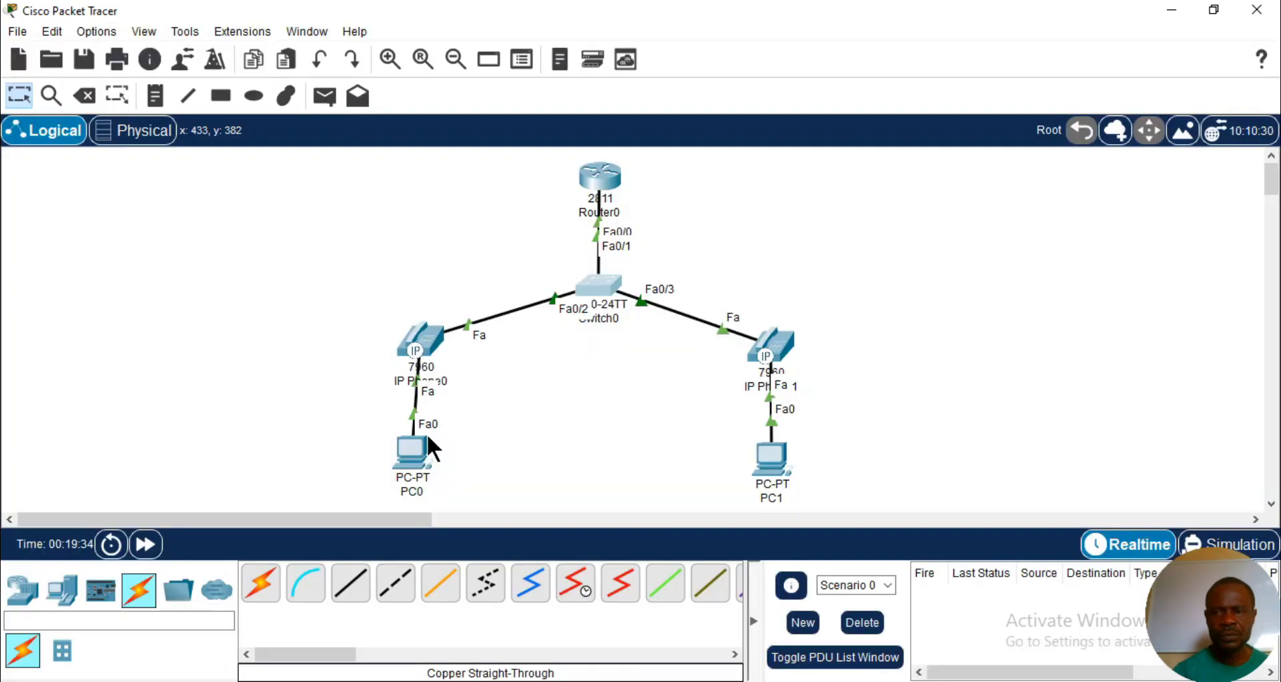
# - Open the IP configuration settings of PC0 in a maximized window
pyautogui.click(412, 452)
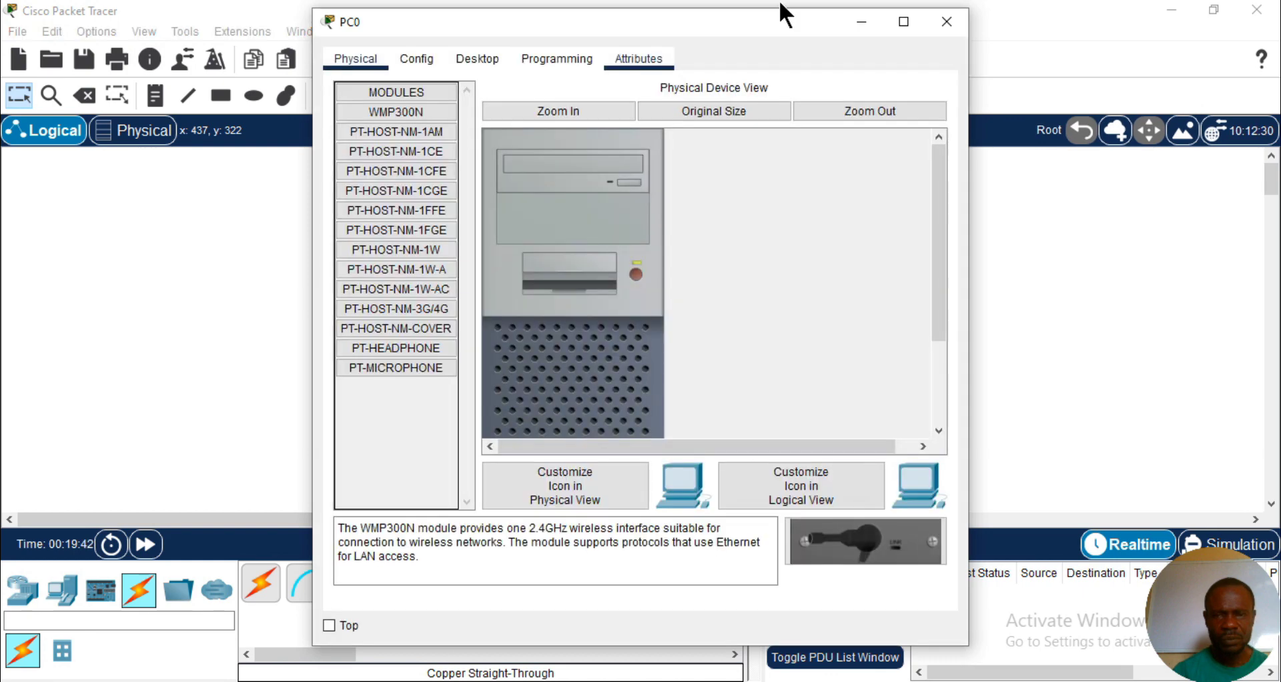
pyautogui.click(904, 22)
pyautogui.click(165, 43)
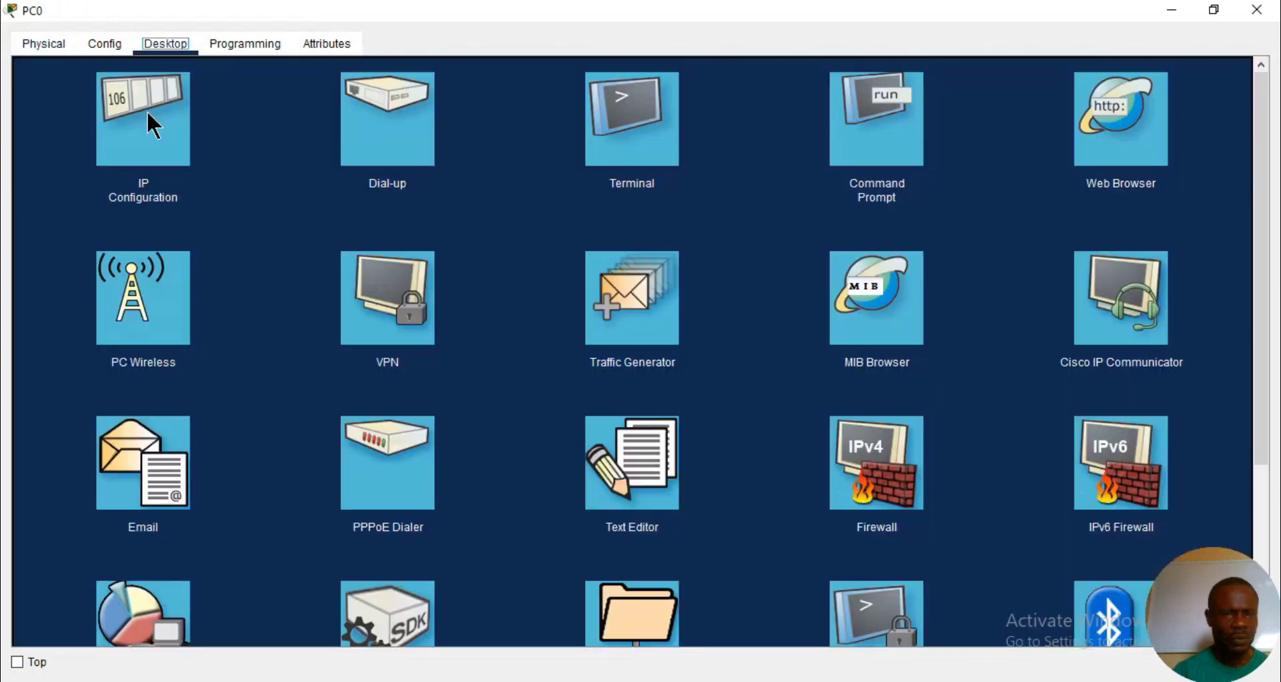
pyautogui.click(148, 115)
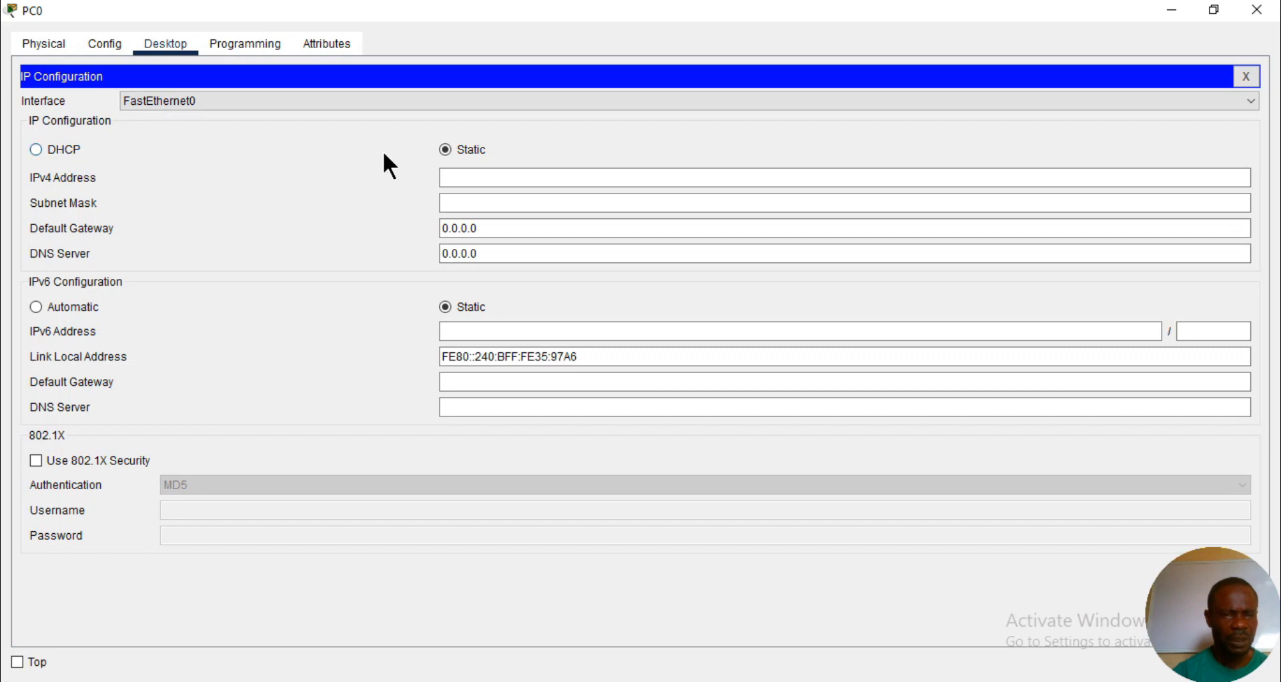
pyautogui.click(472, 179)
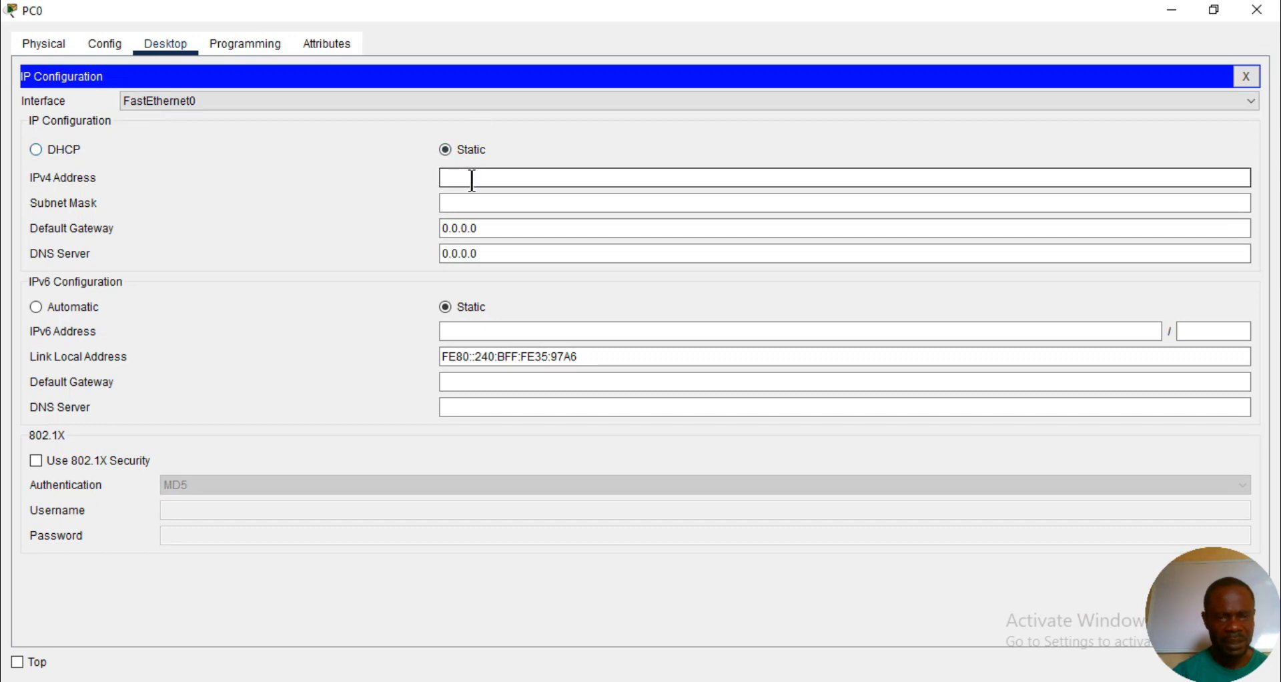
pyautogui.write('19')
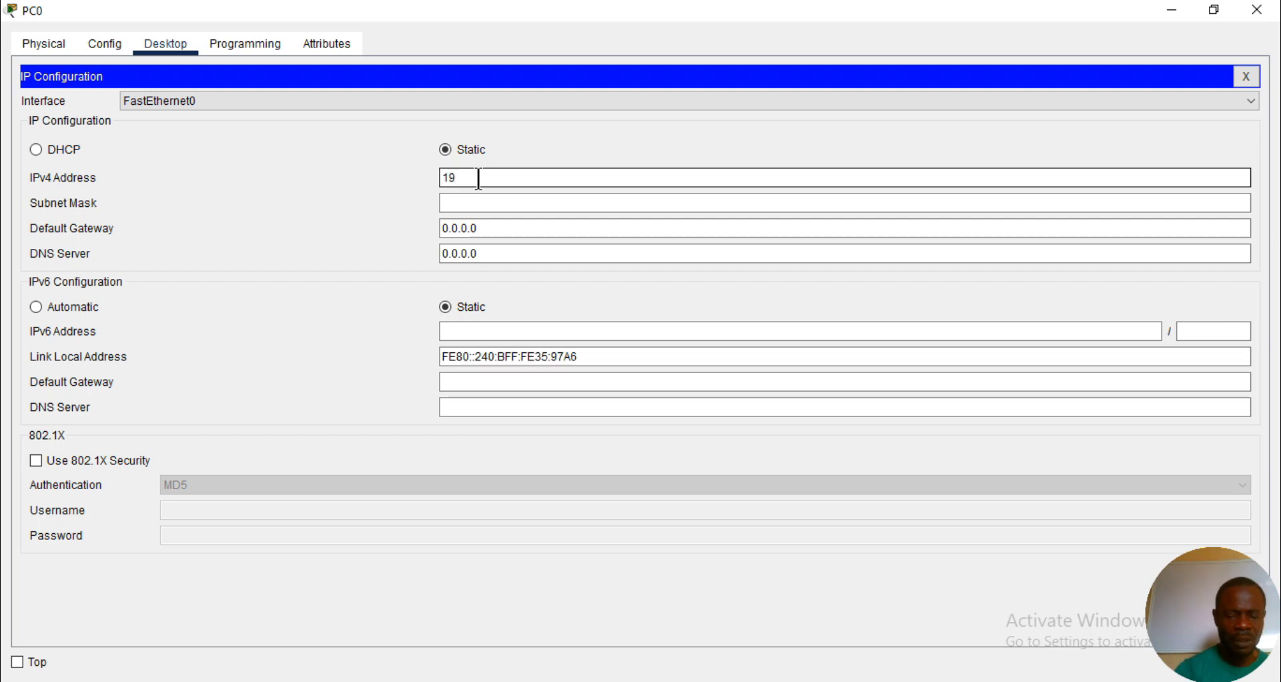
pyautogui.press('BackSpace')
pyautogui.press('BackSpace')
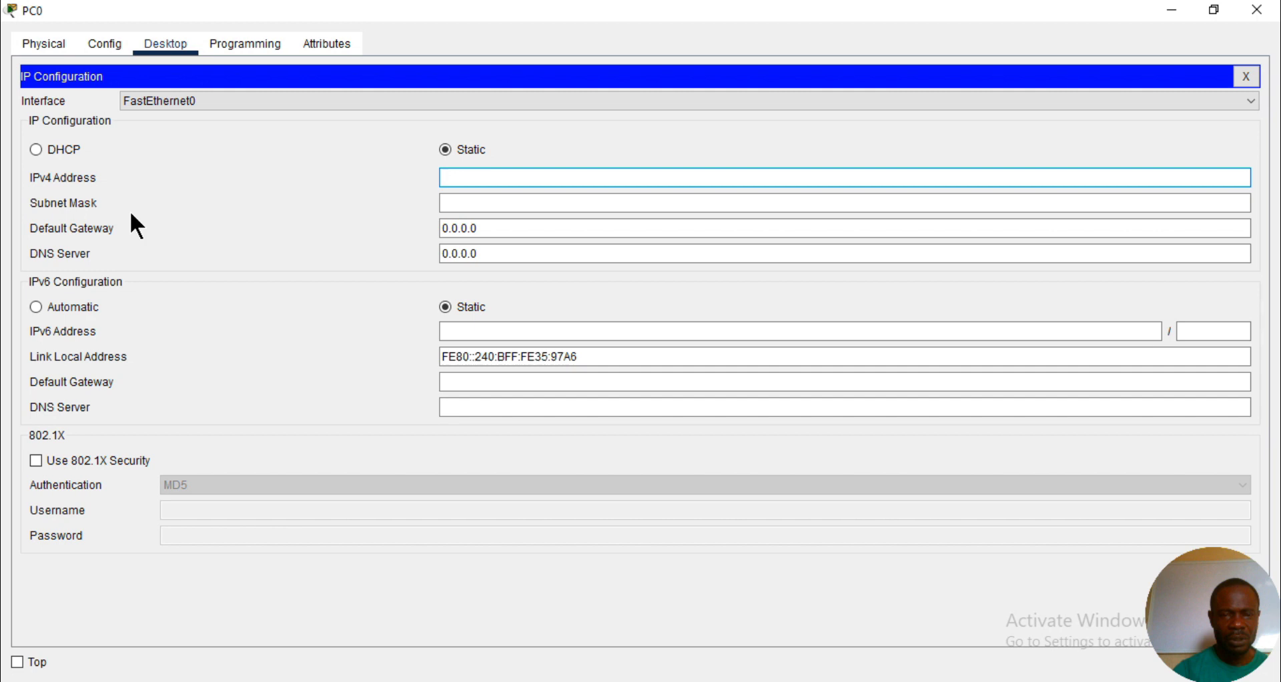
# - Switch PC0's IPv4 configuration from static to DHCP
pyautogui.click(59, 151)
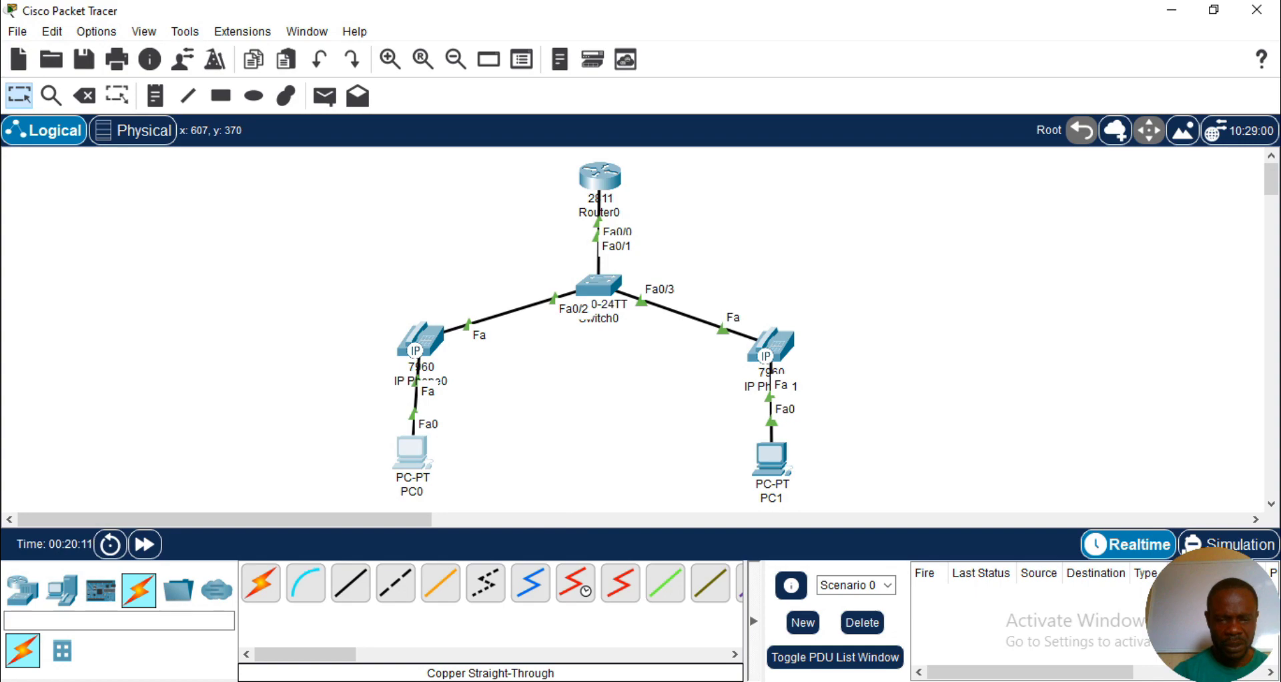
# - Configure interface f0/1 on Switch0 as a trunk port and return to privileged mode
pyautogui.click(634, 631)
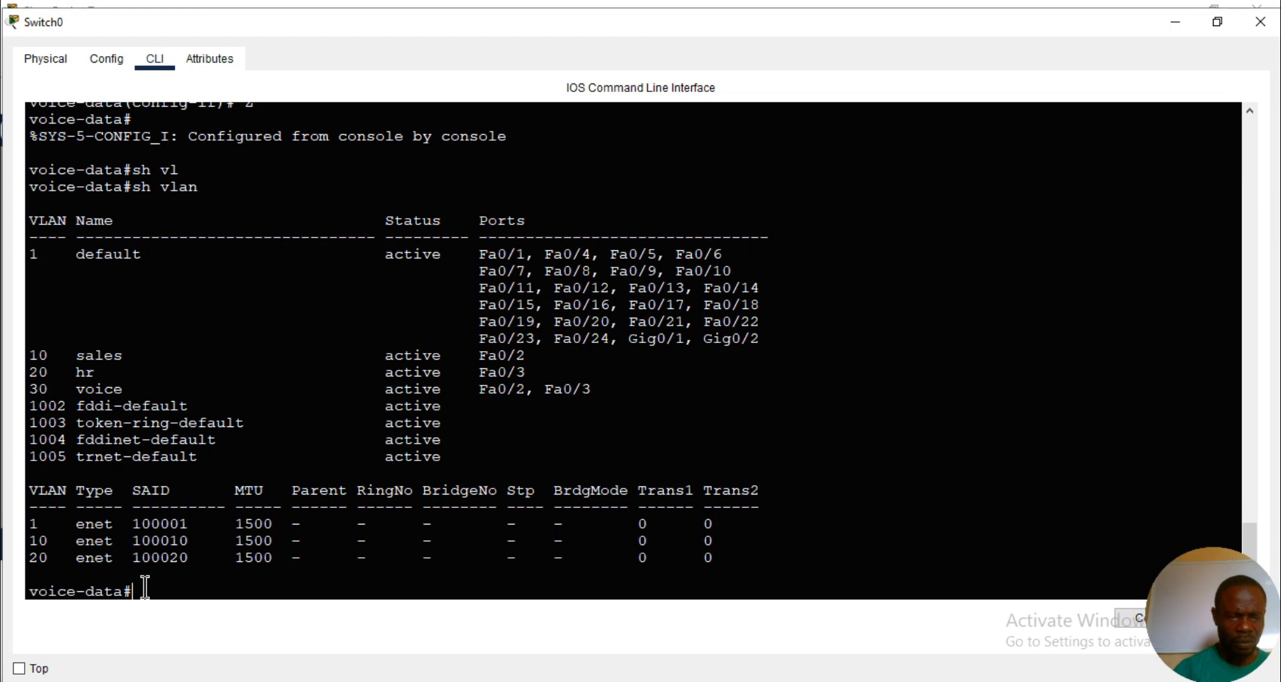
pyautogui.write('conf t')
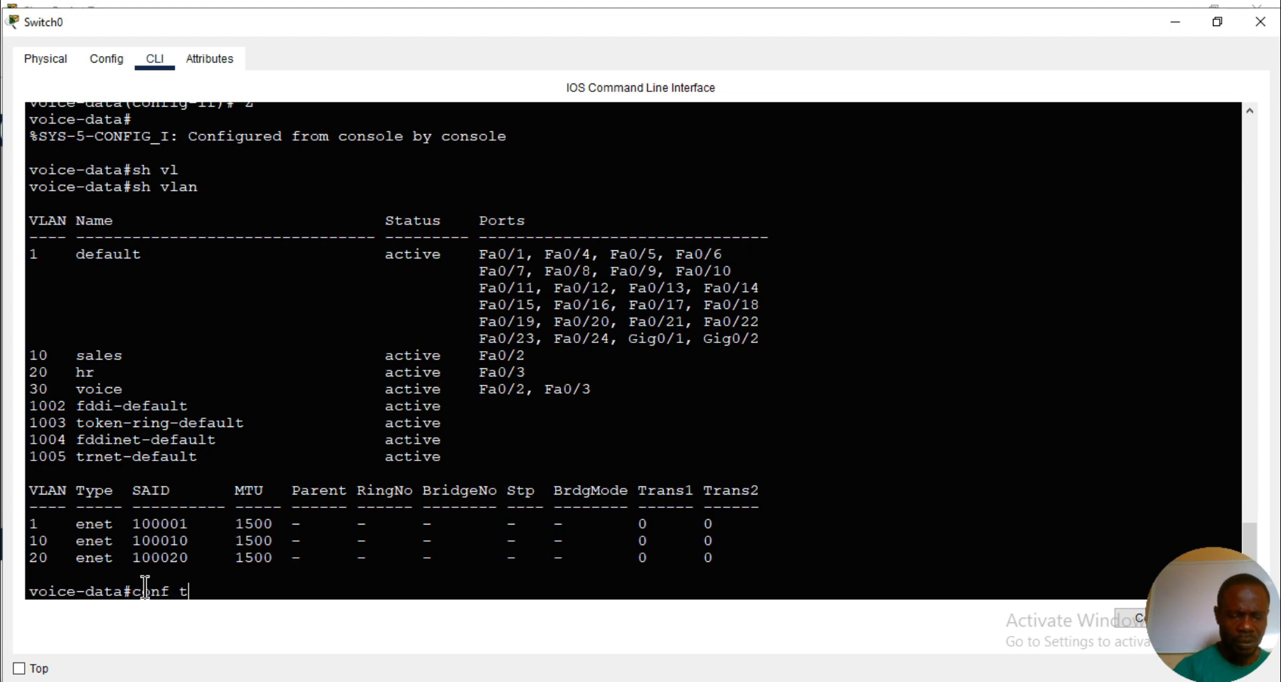
pyautogui.press('Return')
pyautogui.write('int f0')
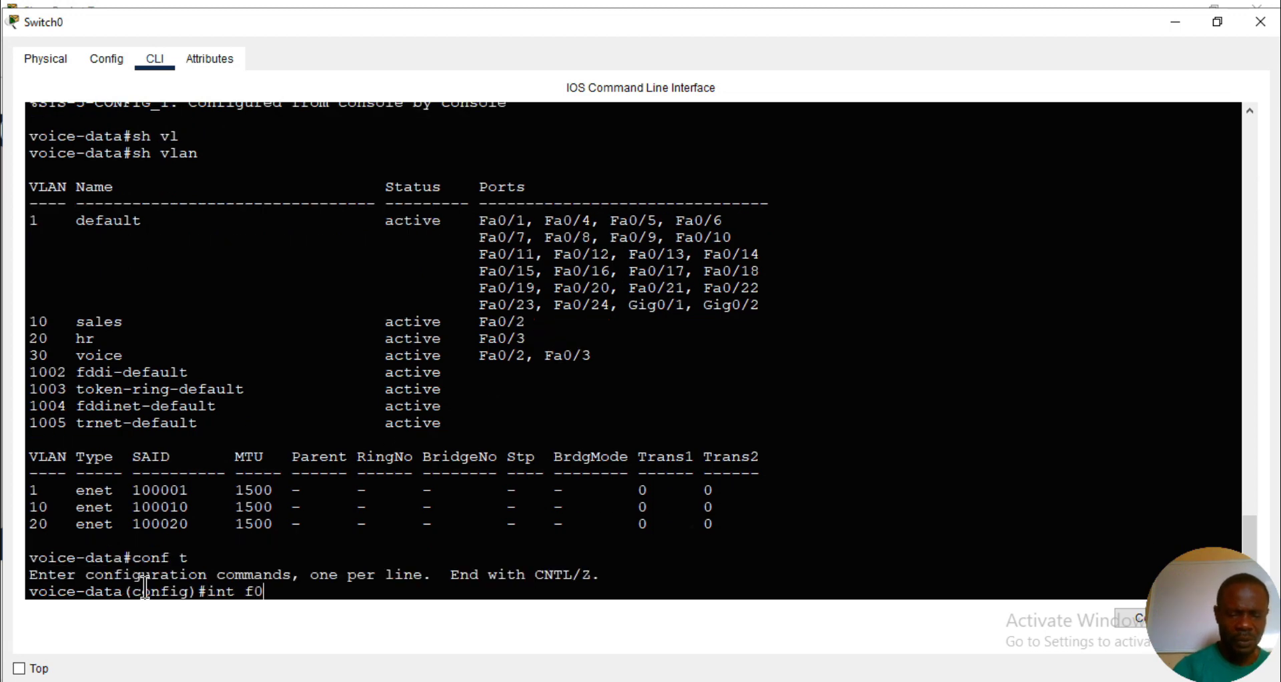
pyautogui.write('/1')
pyautogui.press('Return')
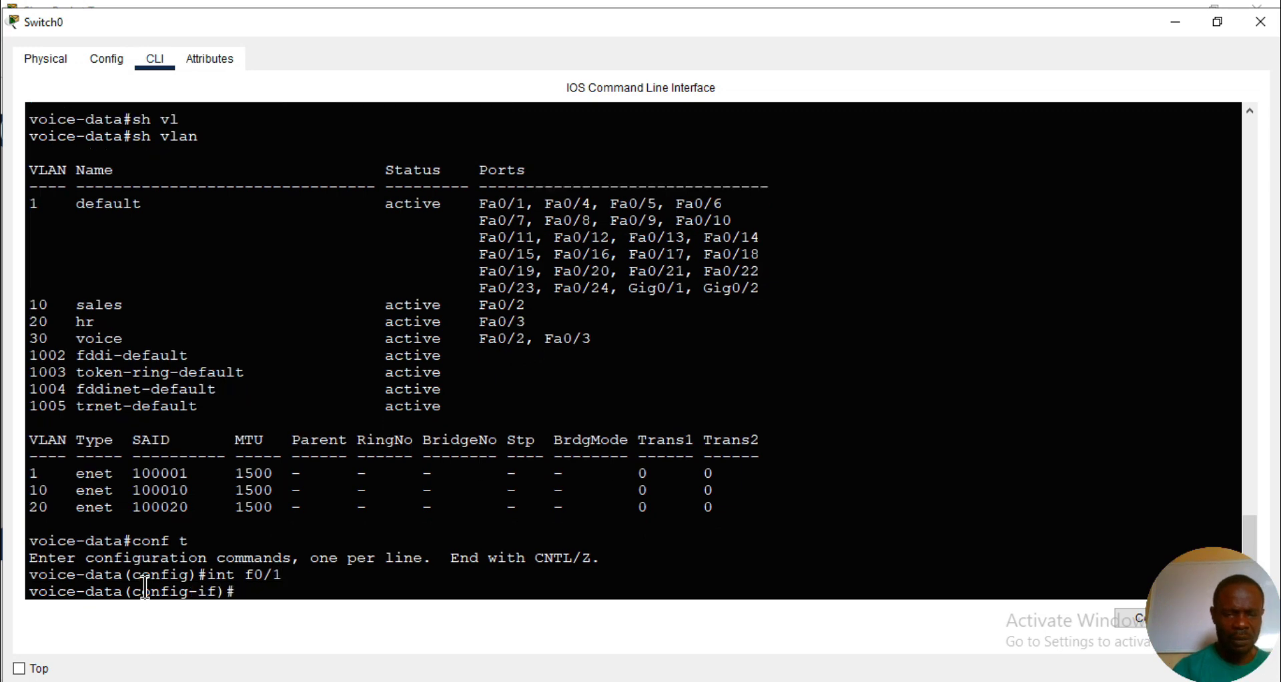
pyautogui.write('sw')
pyautogui.press('Tab')
pyautogui.write('m')
pyautogui.press('Tab')
pyautogui.write('trunk')
pyautogui.press('Tab')
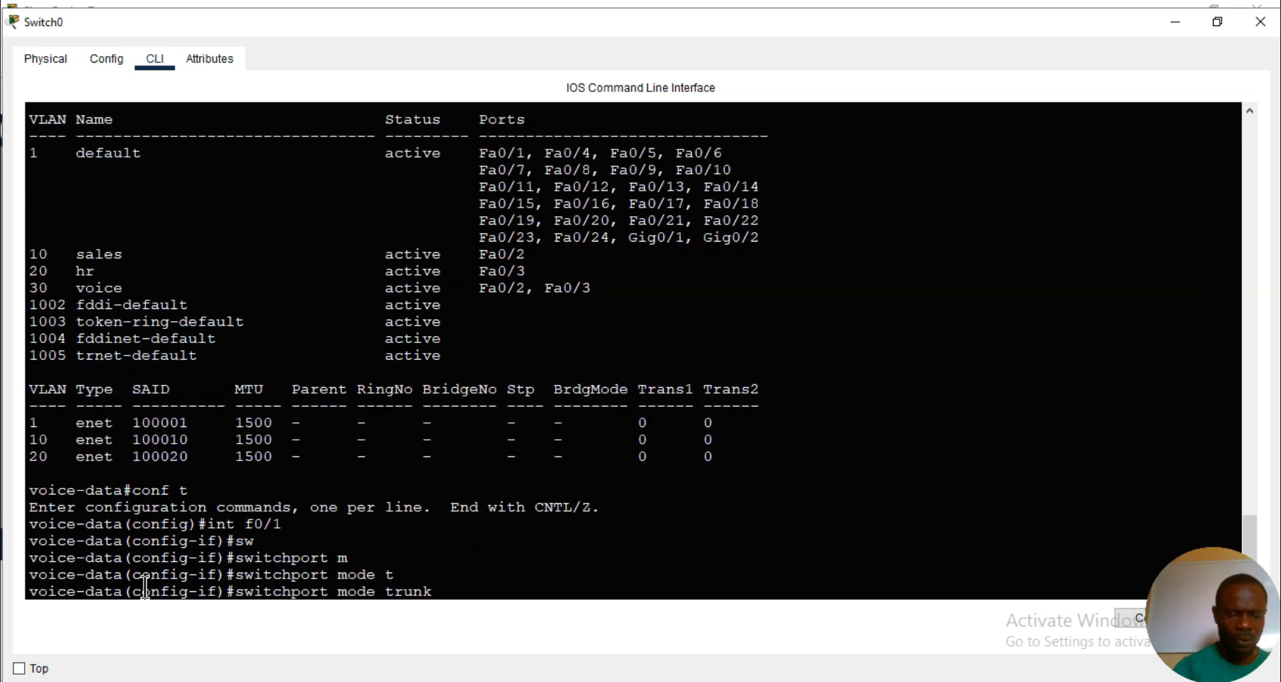
pyautogui.press('Return')
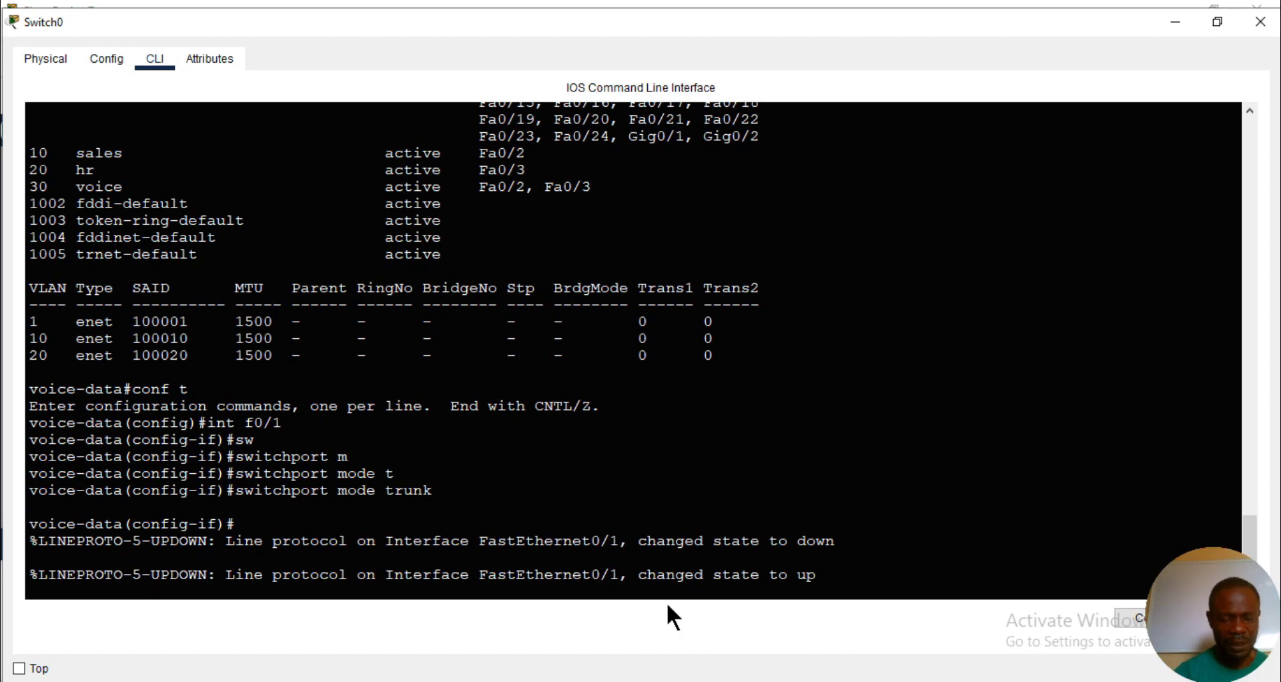
pyautogui.hotkey('ctrl', 'z')
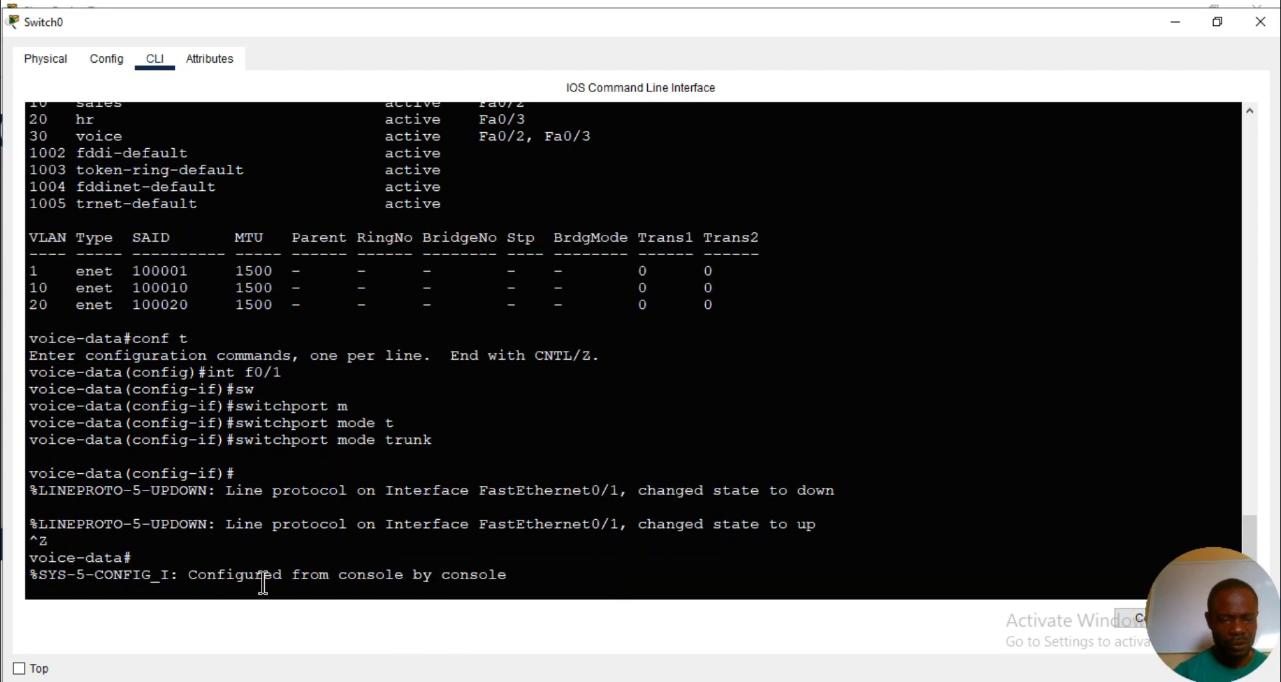
pyautogui.press('Return')
pyautogui.press('Return')
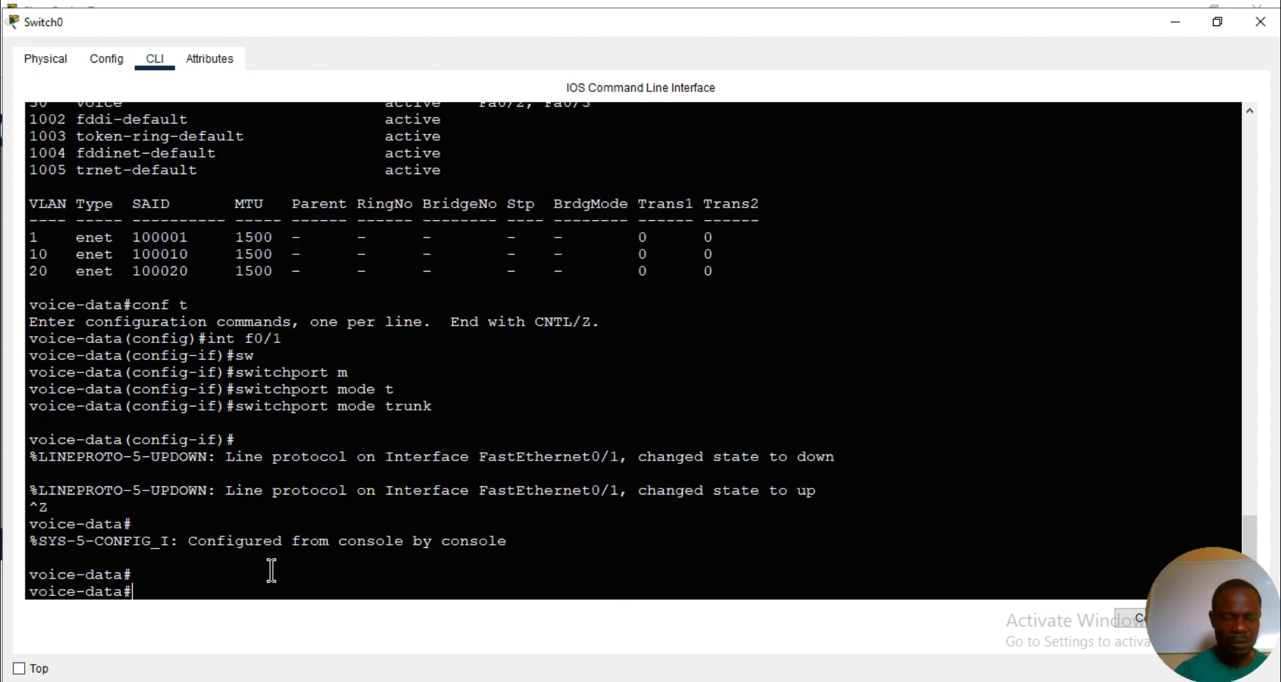
# - Save Switch0's running configuration to the startup configuration and close its window
pyautogui.write('copy')
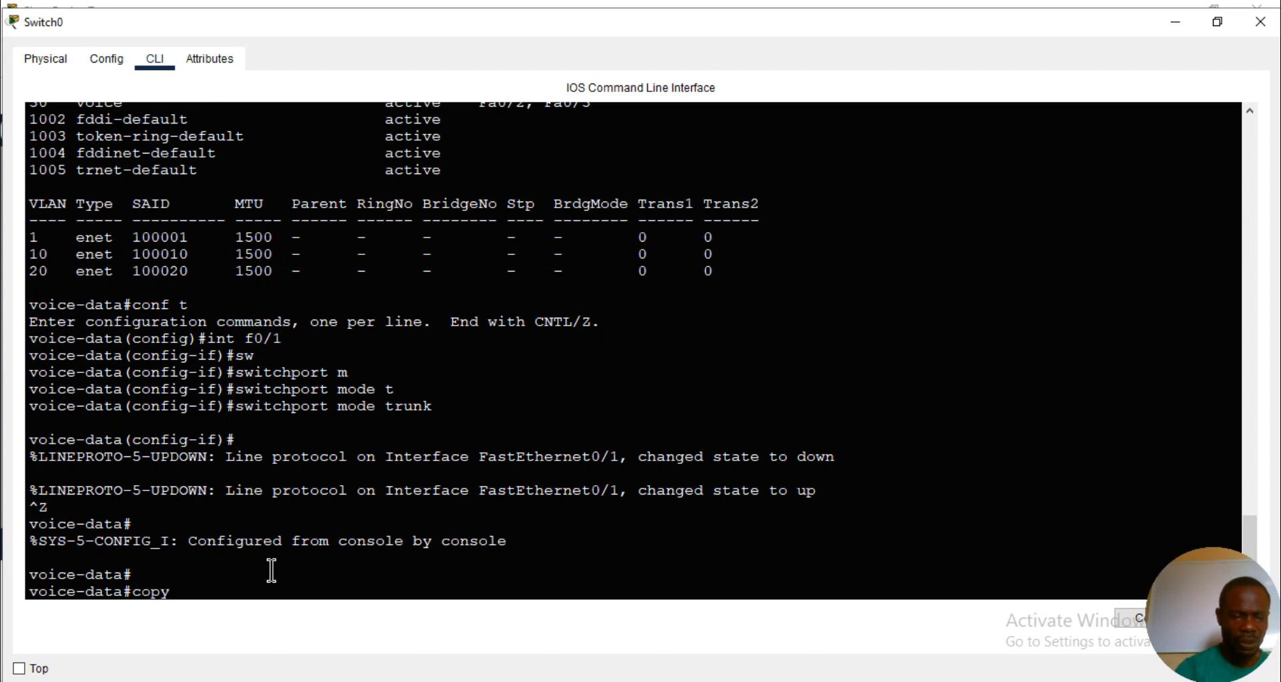
pyautogui.press('Tab')
pyautogui.write('r')
pyautogui.press('Tab')
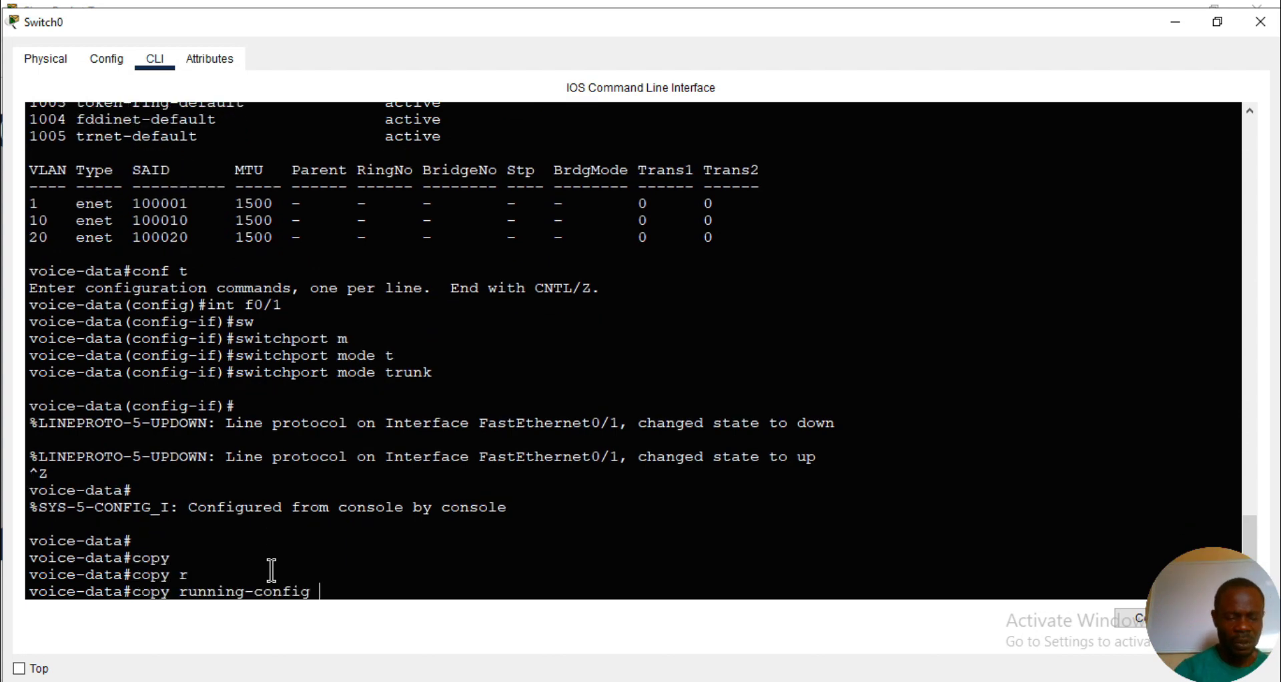
pyautogui.write('st')
pyautogui.press('Tab')
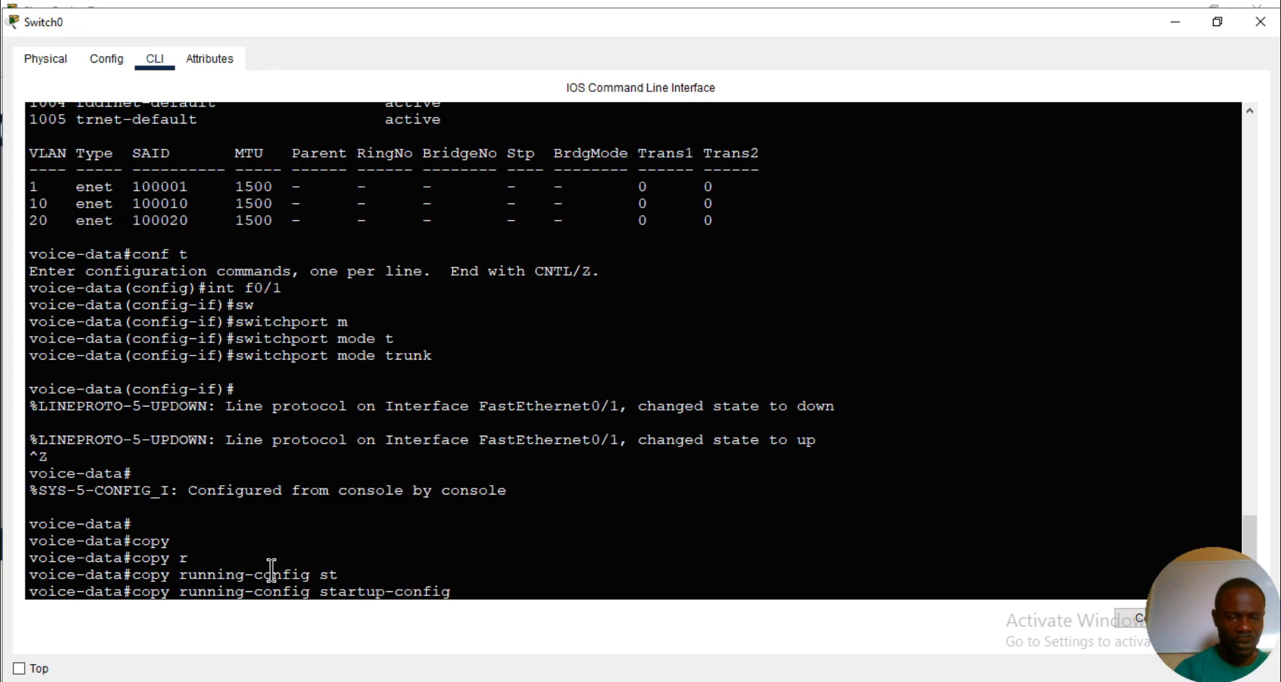
pyautogui.press('Return')
pyautogui.press('Return')
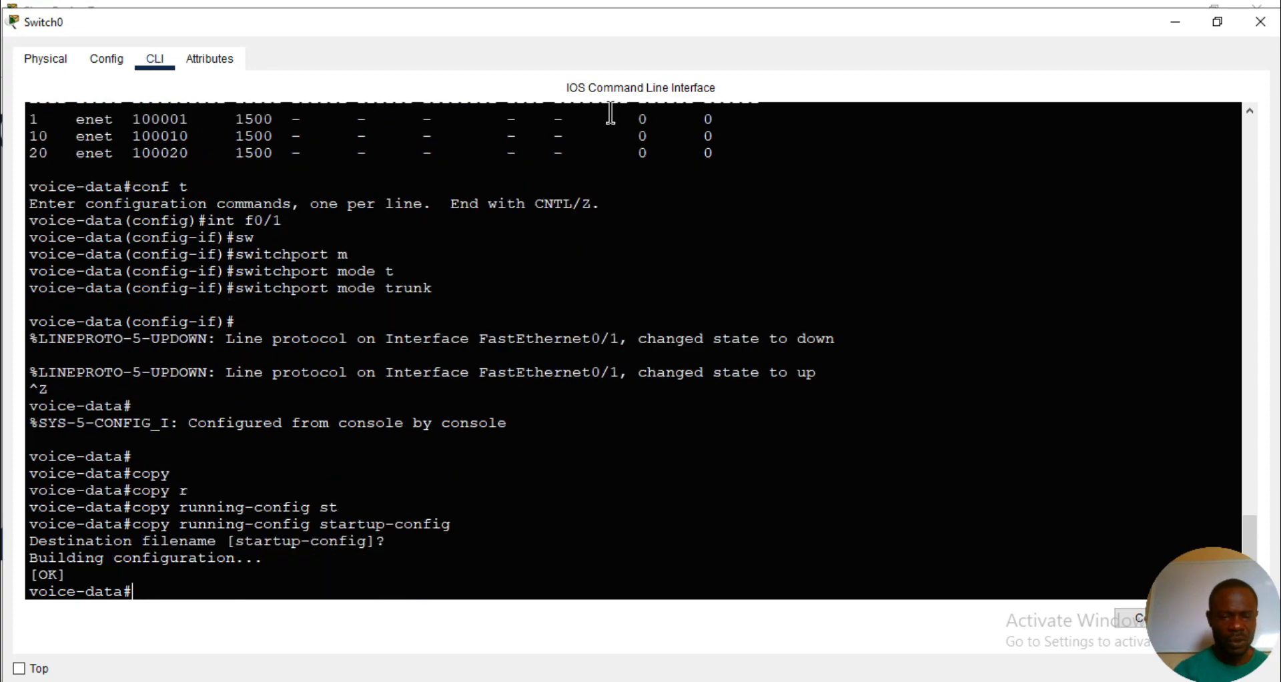
pyautogui.click(1261, 21)
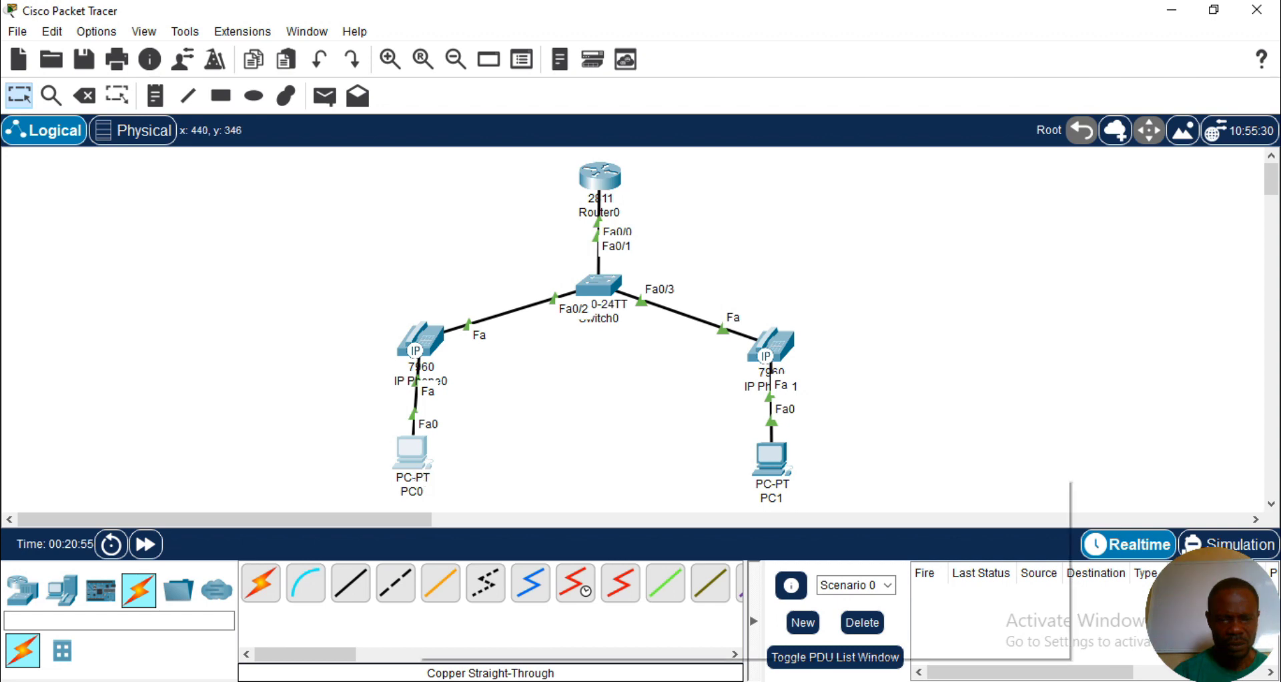
# - Check the IPv4 address, subnet mask and default gateway that PC0 obtained through DHCP
pyautogui.moveTo(568, 681)
pyautogui.click(873, 620)
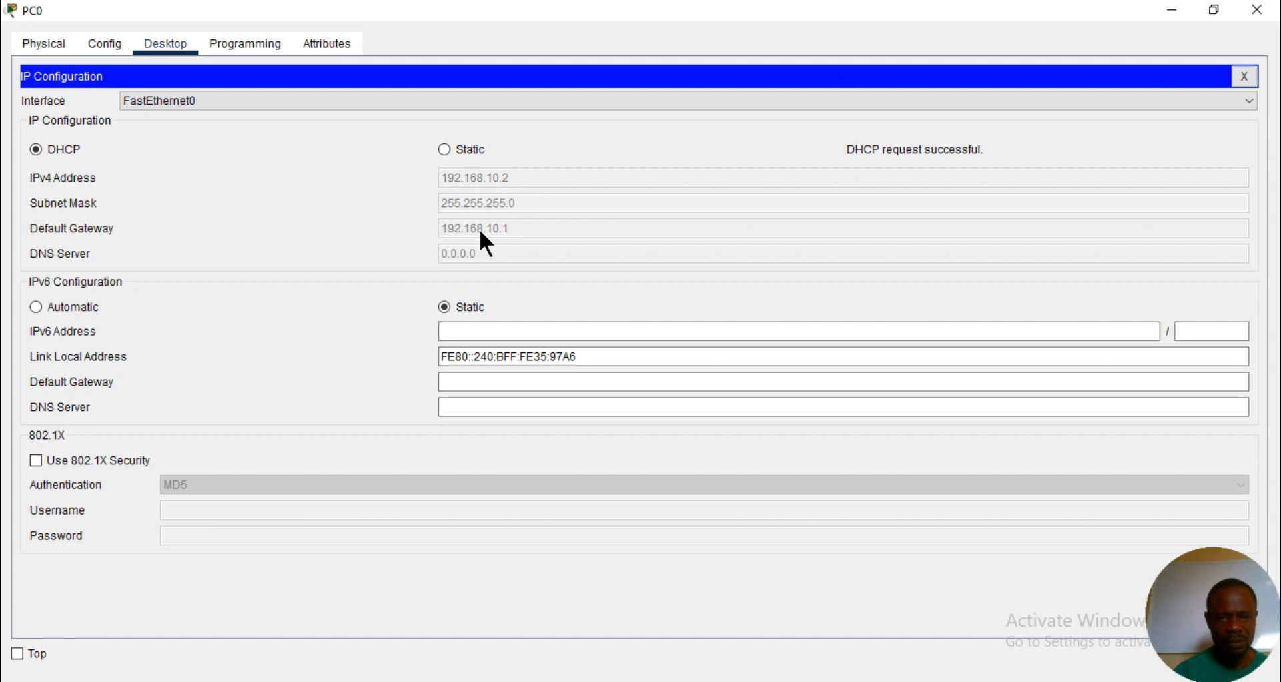
pyautogui.click(1172, 9)
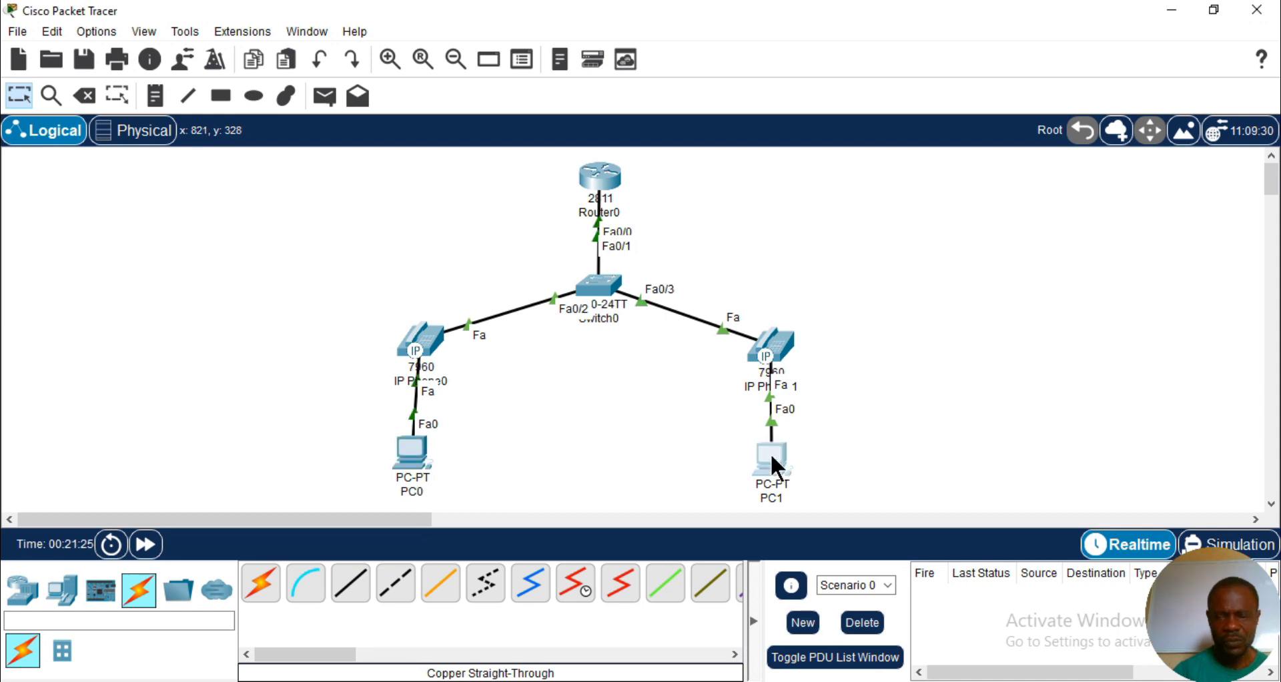
# - Open PC1's IP configuration and set its IPv4 addressing to DHCP
pyautogui.moveTo(772, 460)
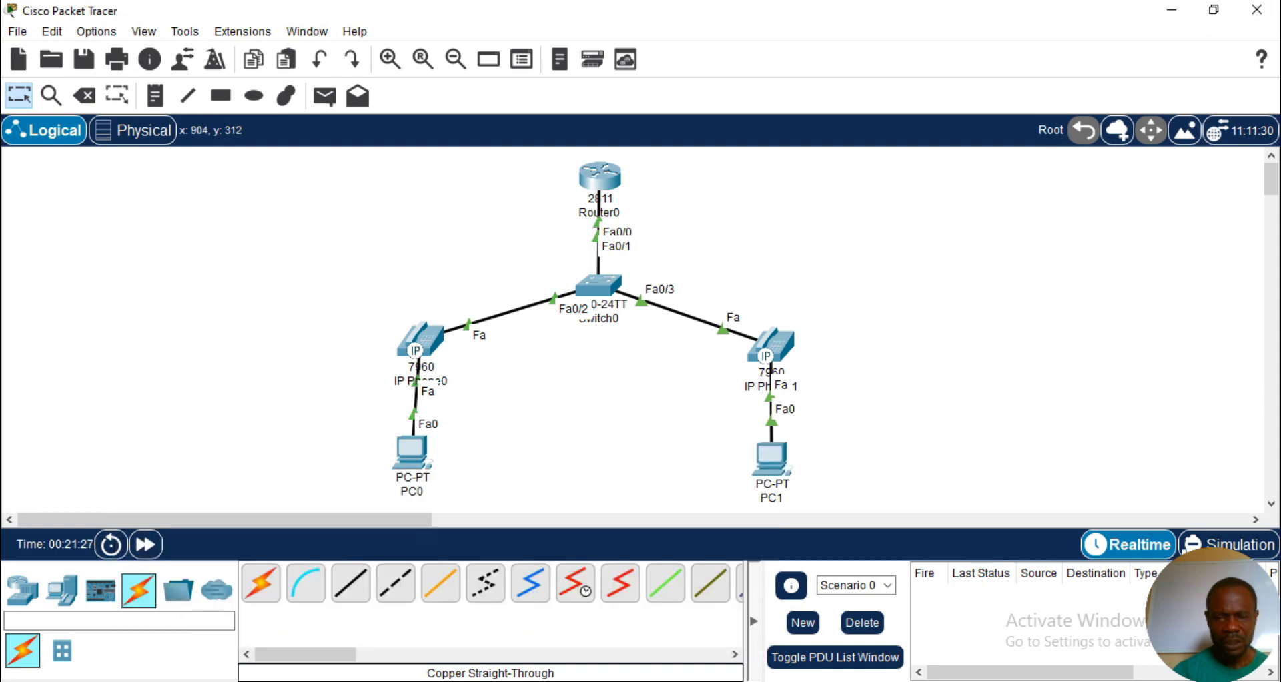
pyautogui.moveTo(568, 681)
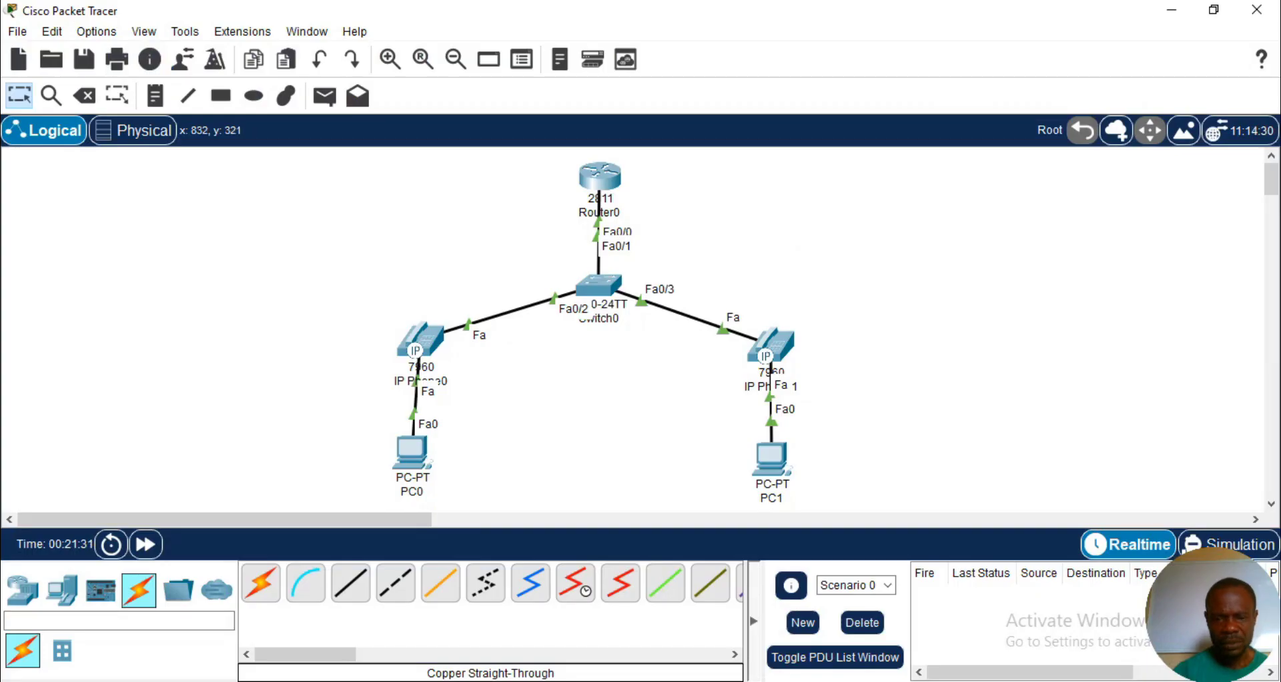
pyautogui.click(981, 613)
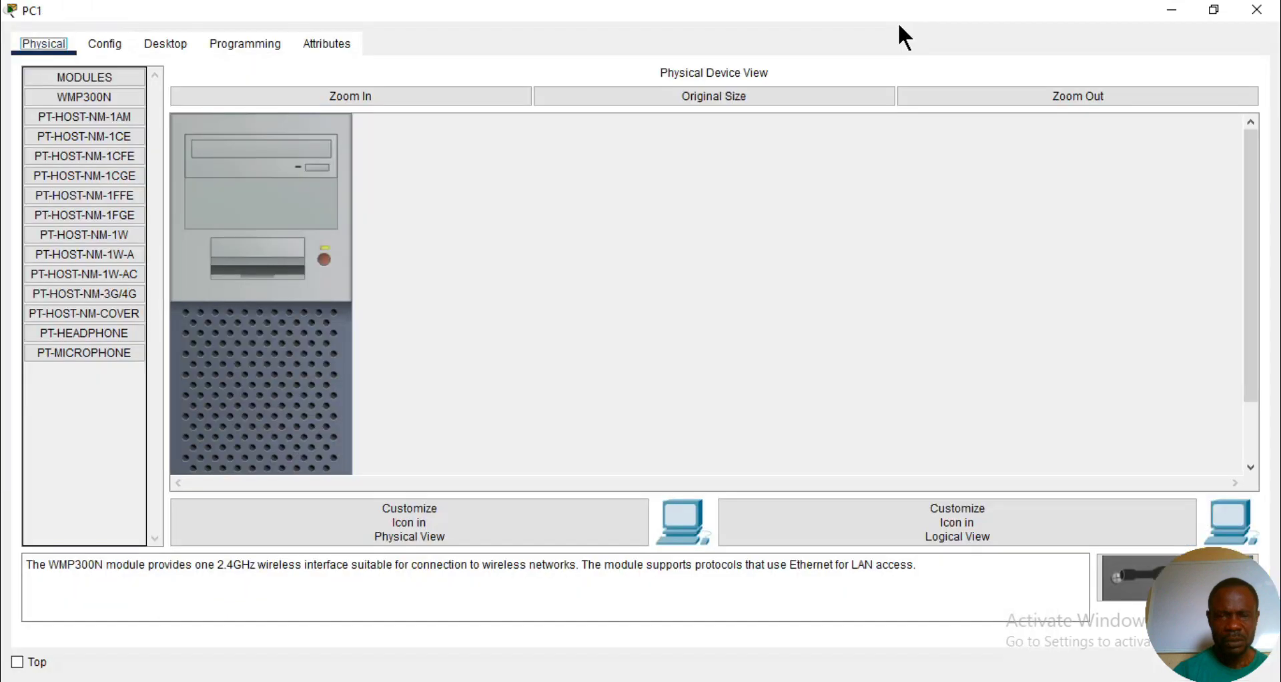
pyautogui.click(165, 43)
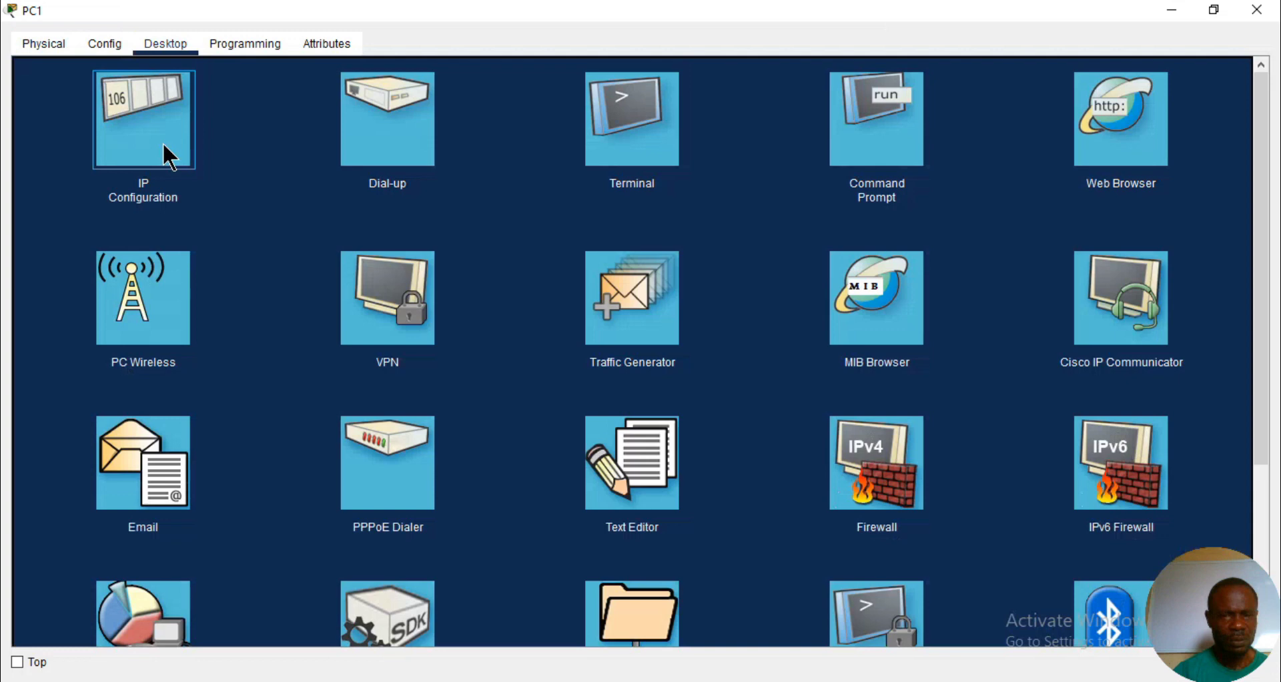
pyautogui.click(164, 145)
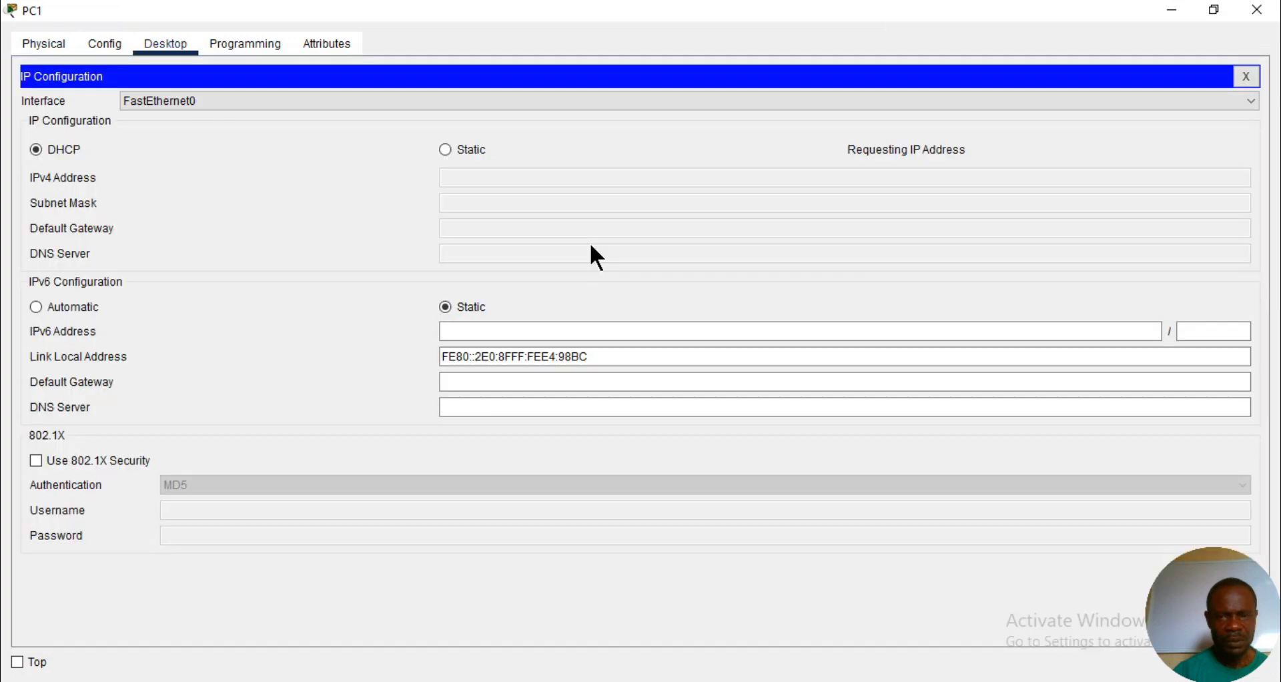
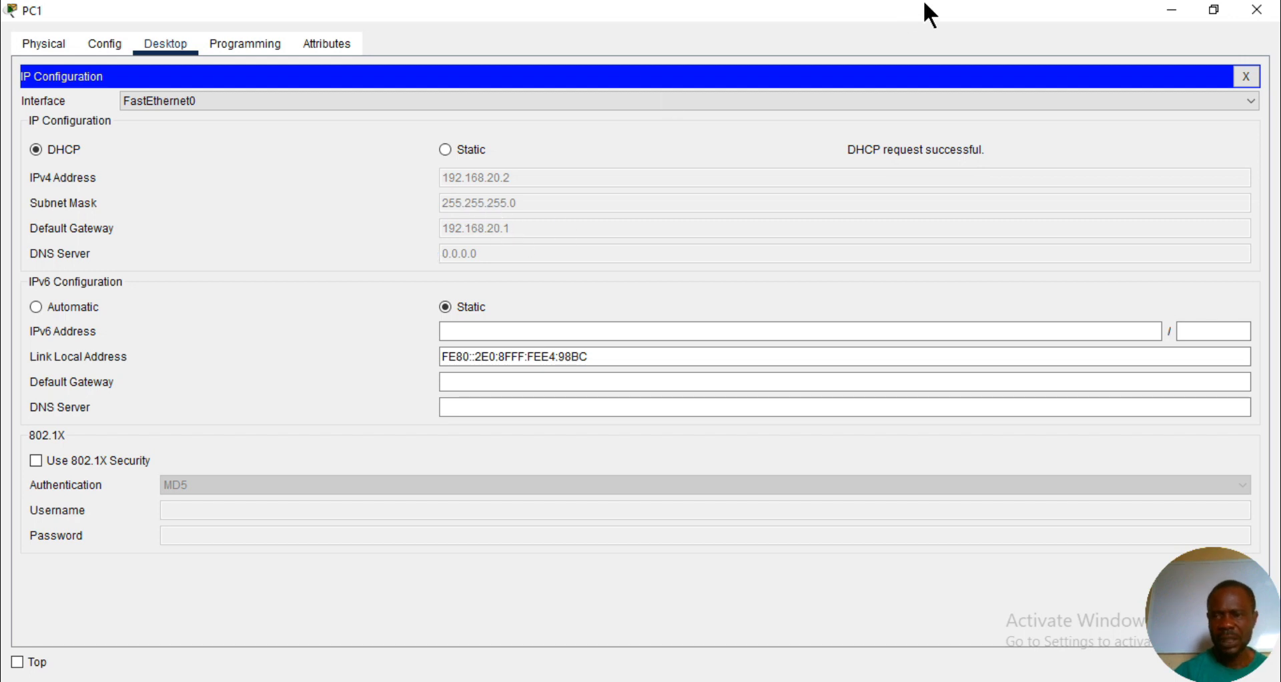
# - Minimize PC1's IP configuration window and bring up Router0's command line
pyautogui.click(1171, 9)
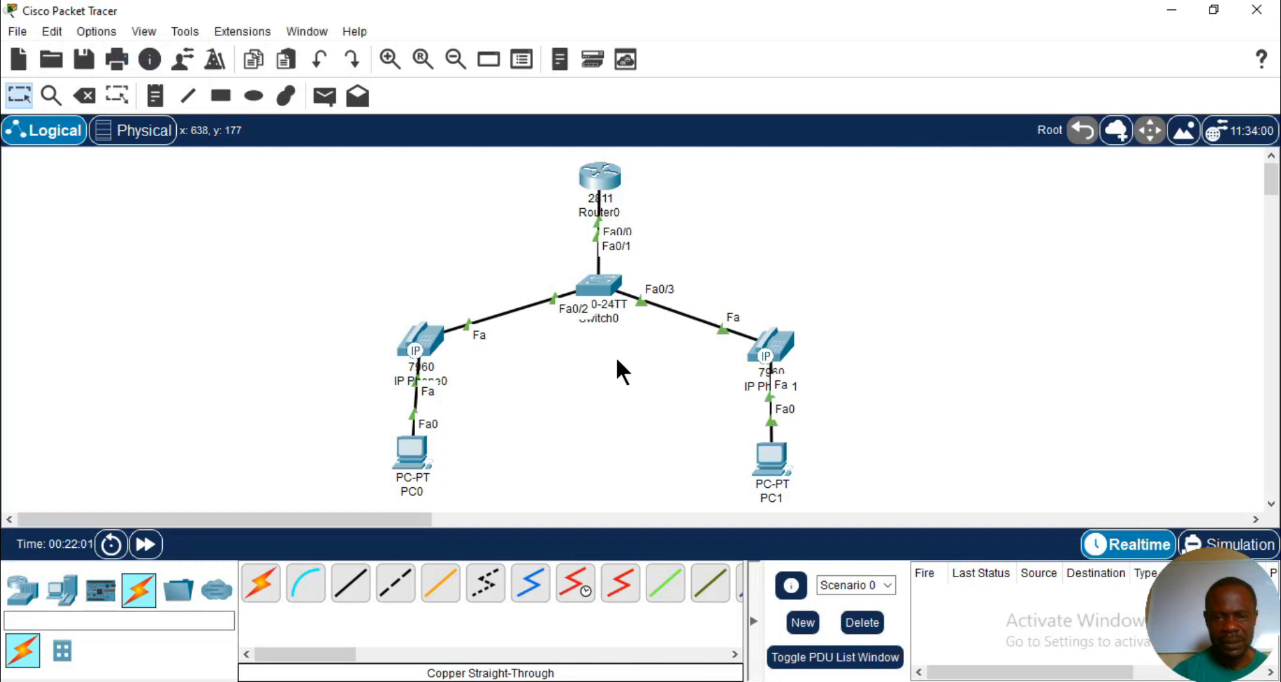
pyautogui.moveTo(769, 341)
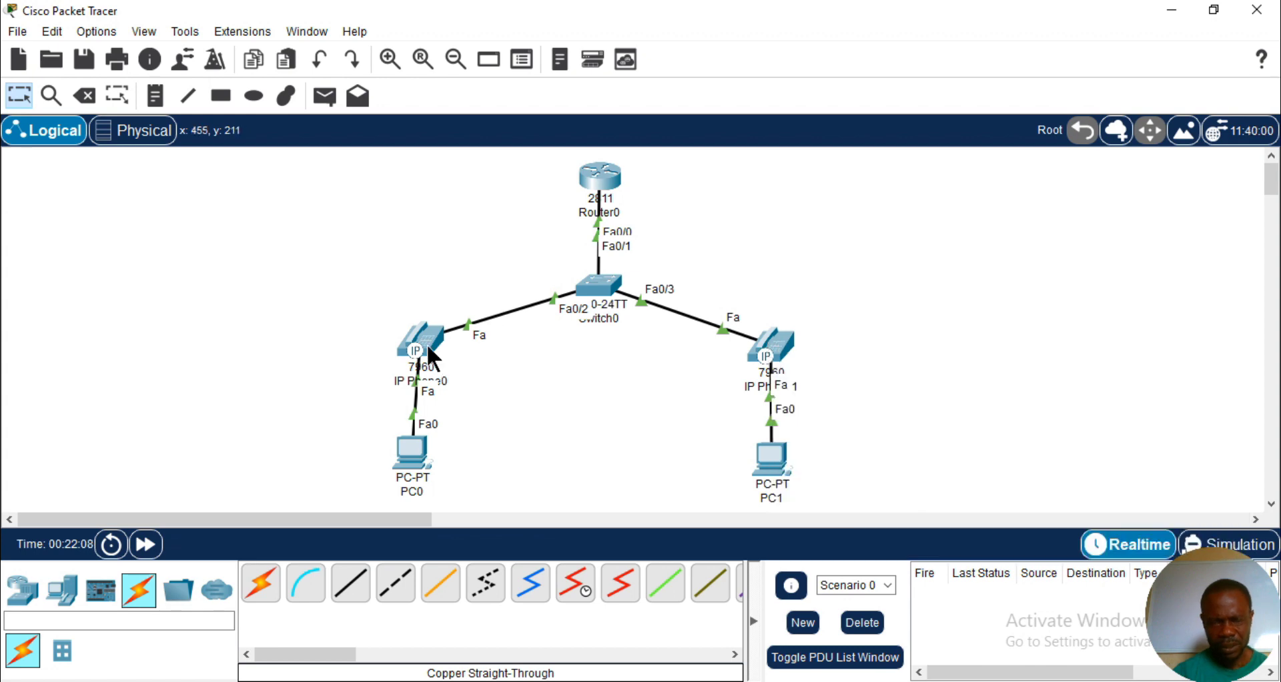
pyautogui.moveTo(428, 347)
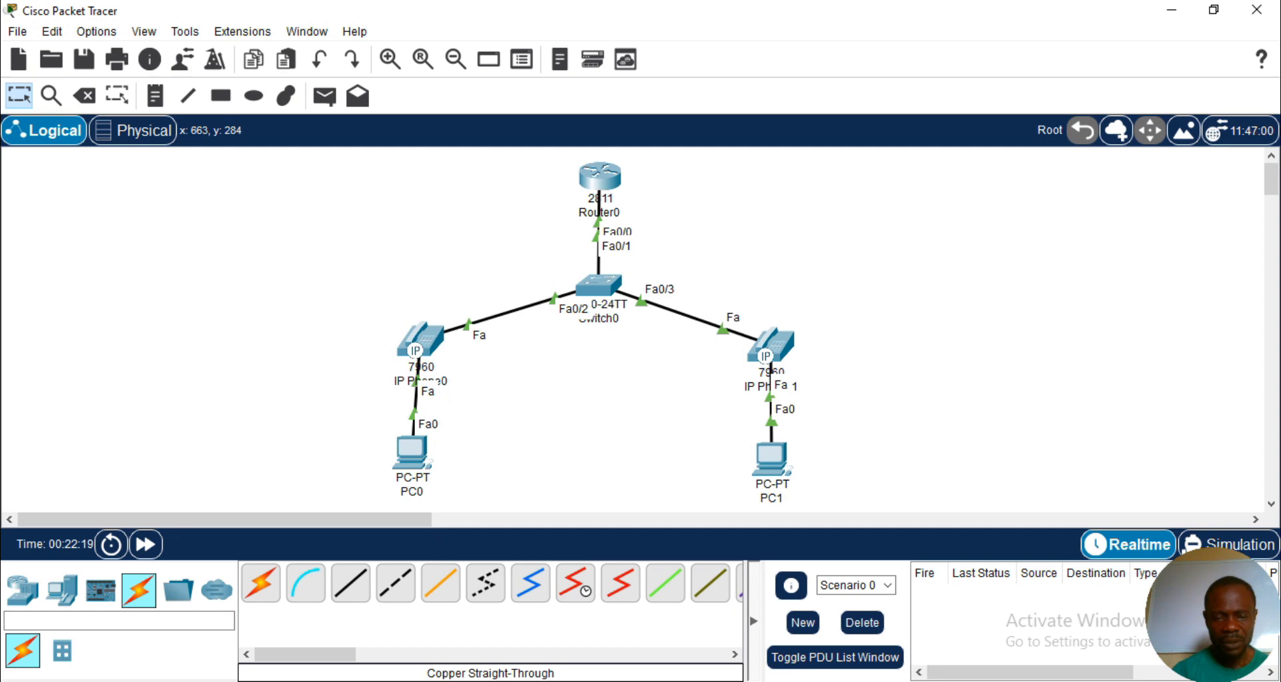
pyautogui.moveTo(569, 681)
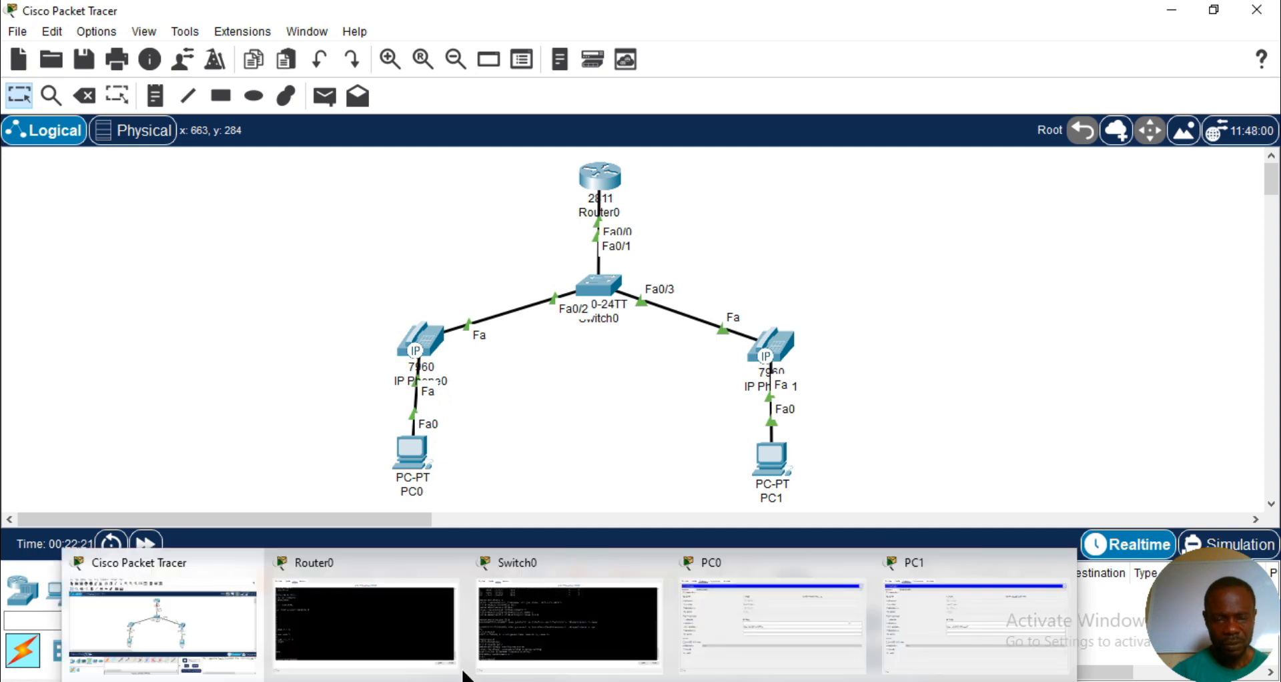
pyautogui.click(456, 670)
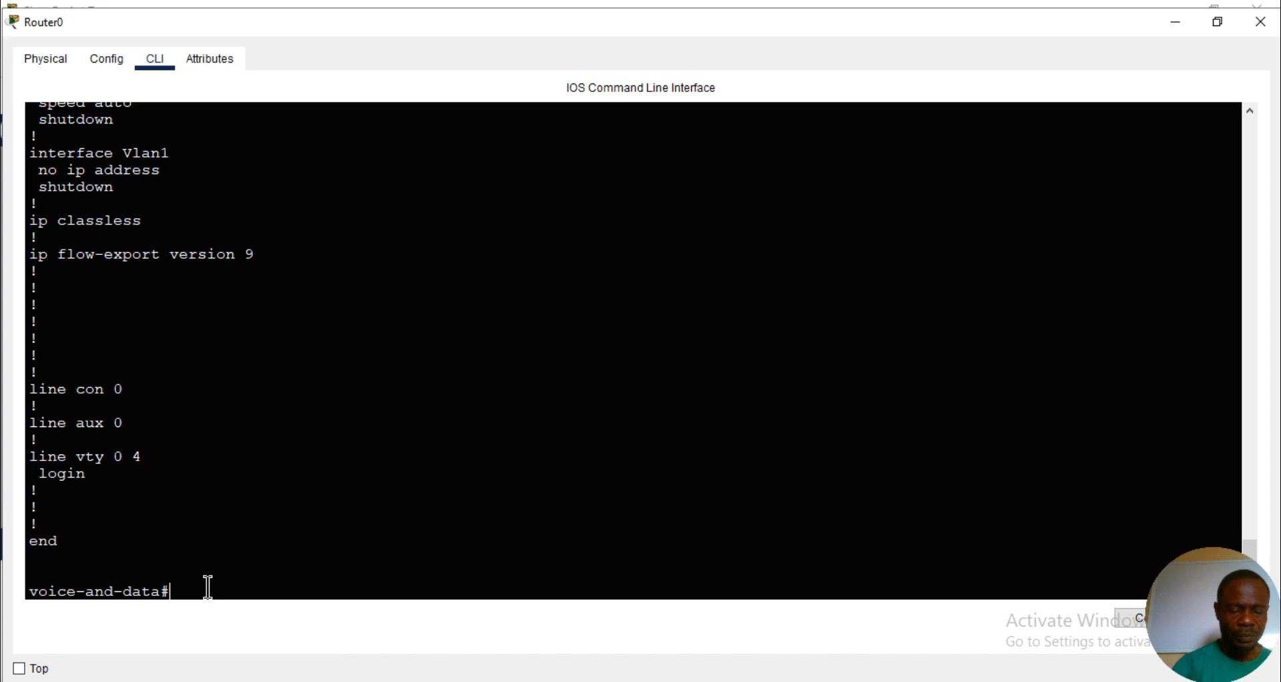
# - Enter global configuration mode on Router0 and start telephony-service configuration
pyautogui.write('conf t')
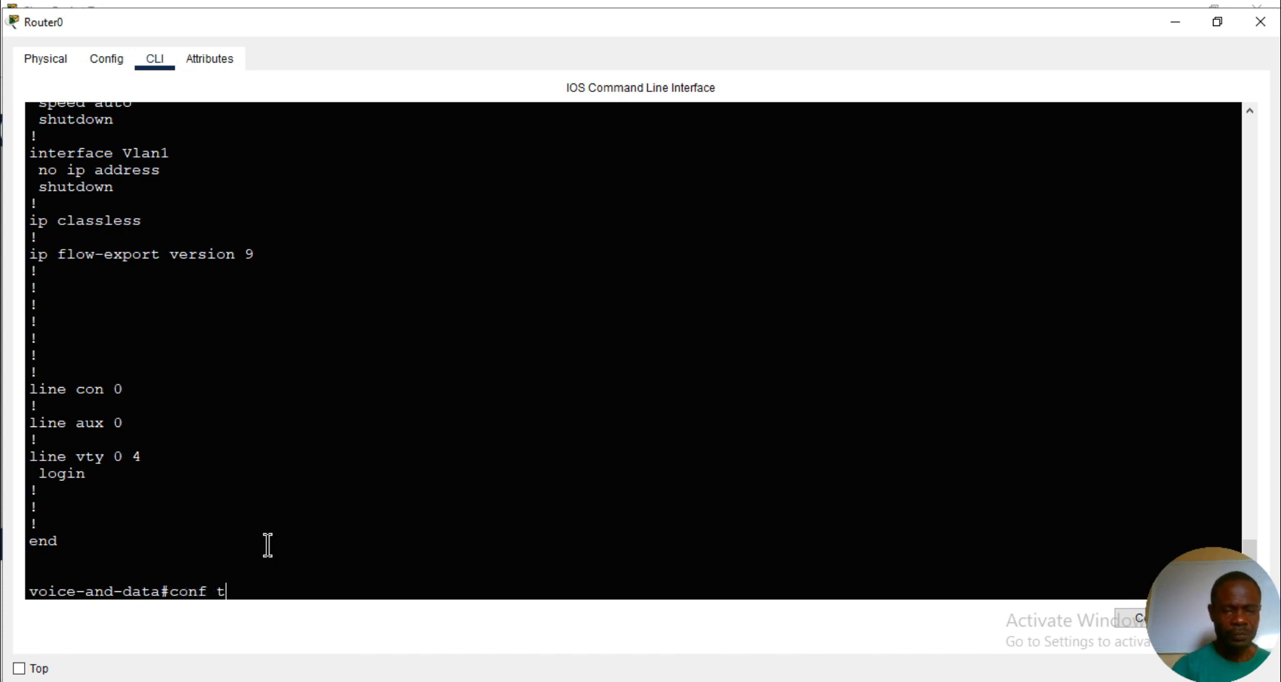
pyautogui.press('Return')
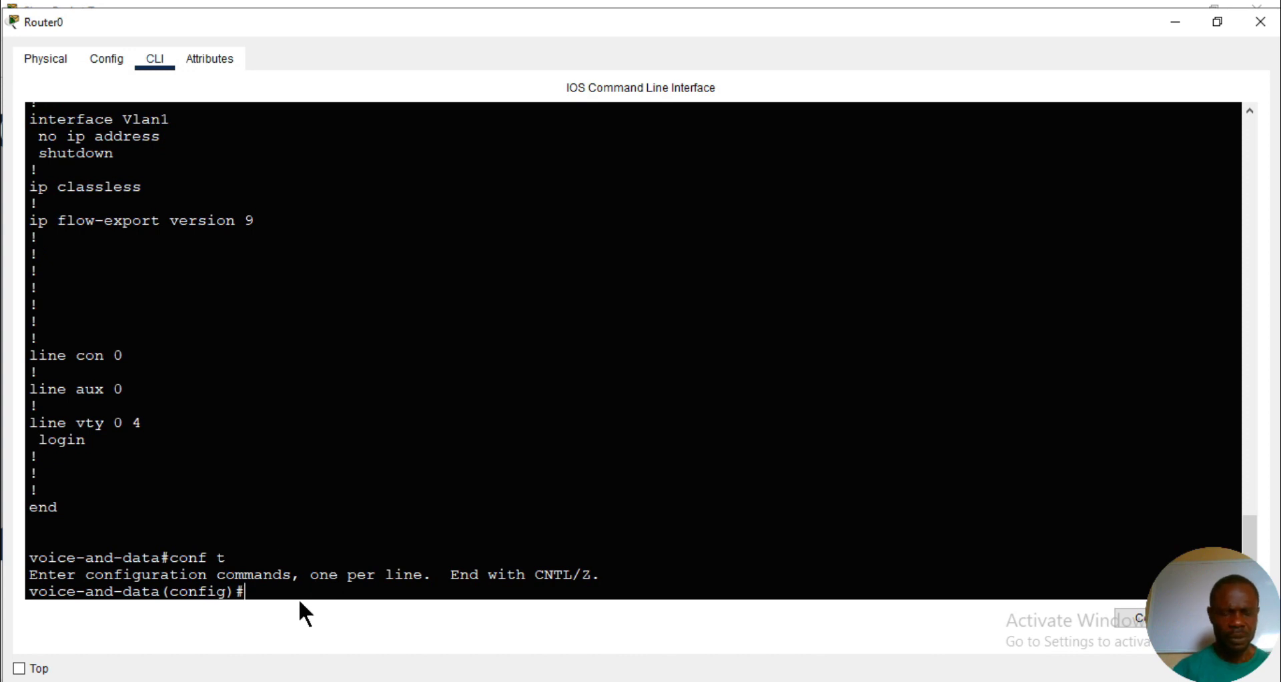
pyautogui.write('te')
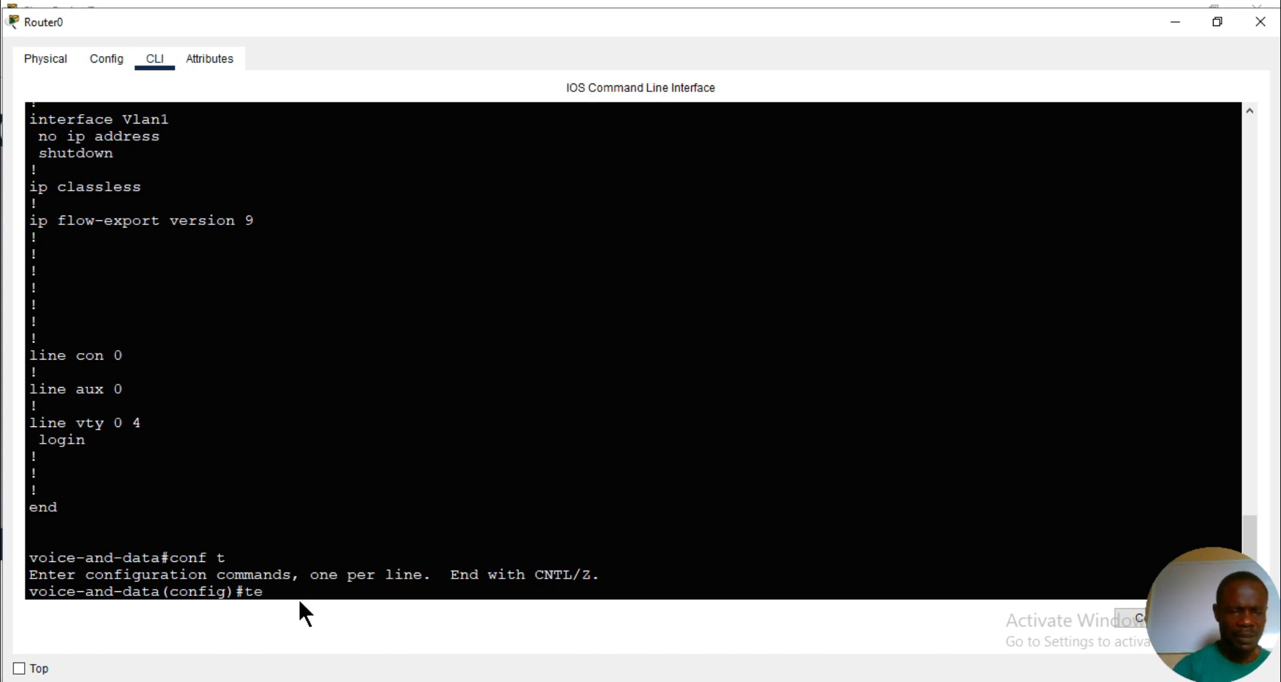
pyautogui.press('Tab')
pyautogui.press('Return')
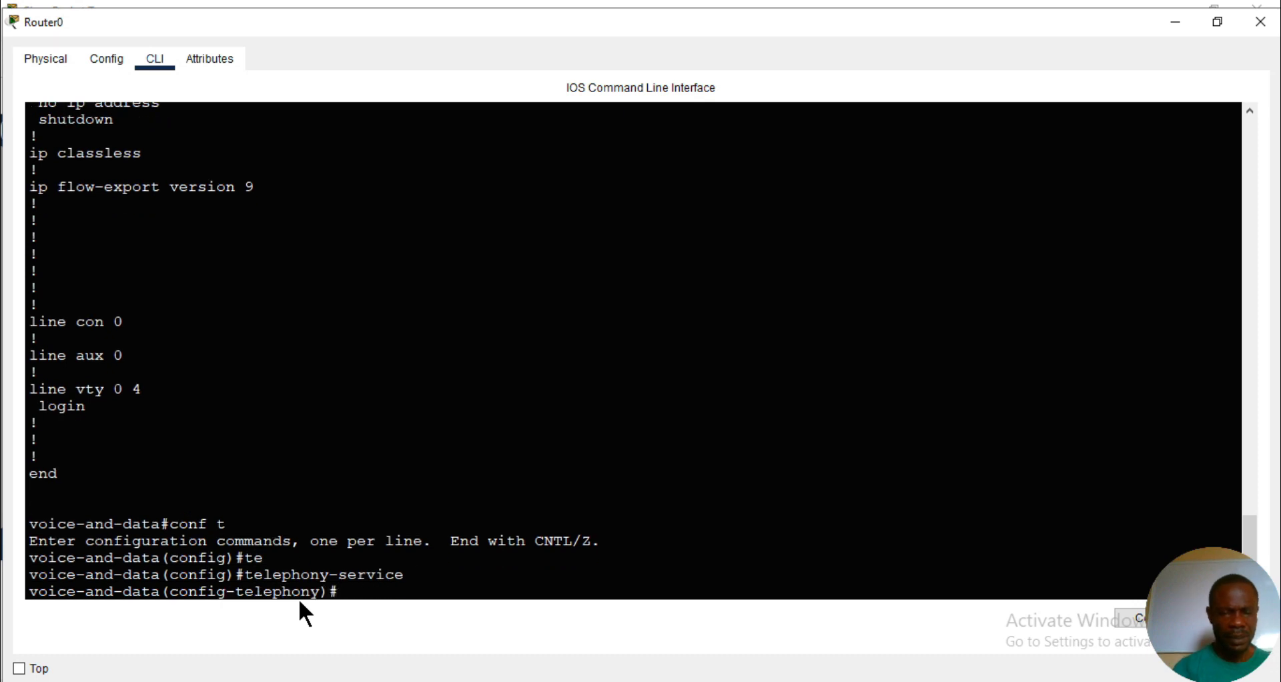
# - Set the telephony service's maximum number of IP phones (max-ephones) to 10
pyautogui.write('m')
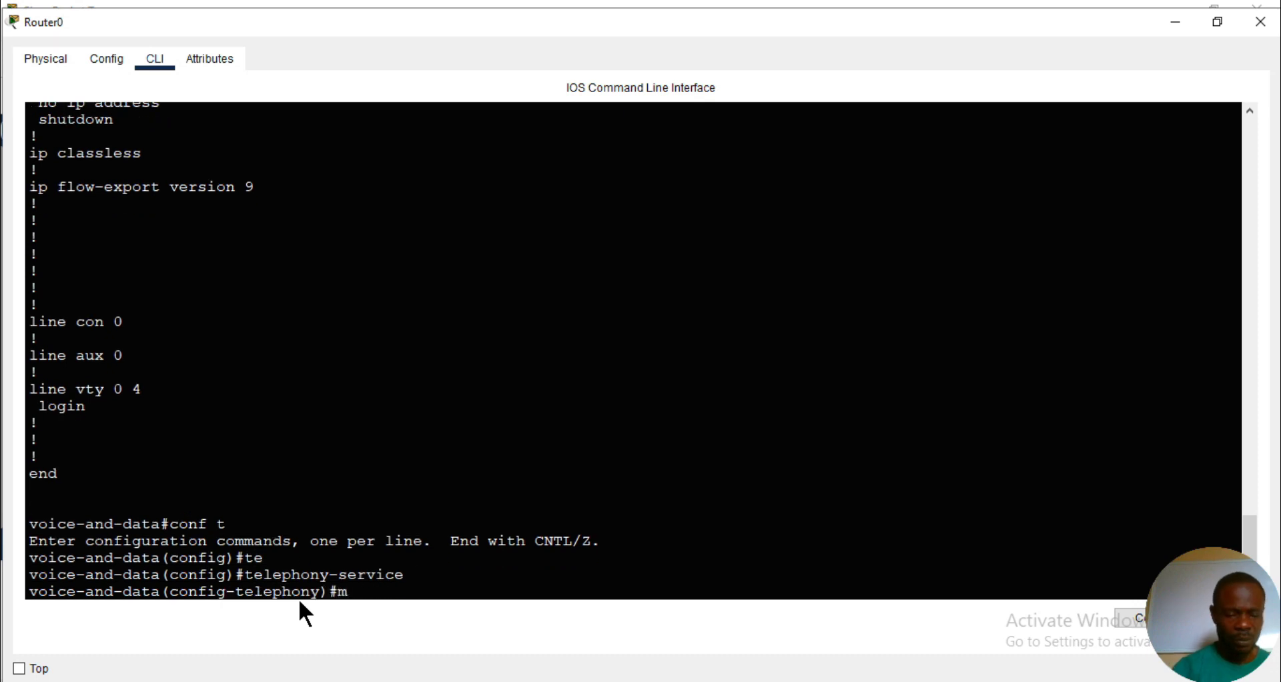
pyautogui.write('ax-e')
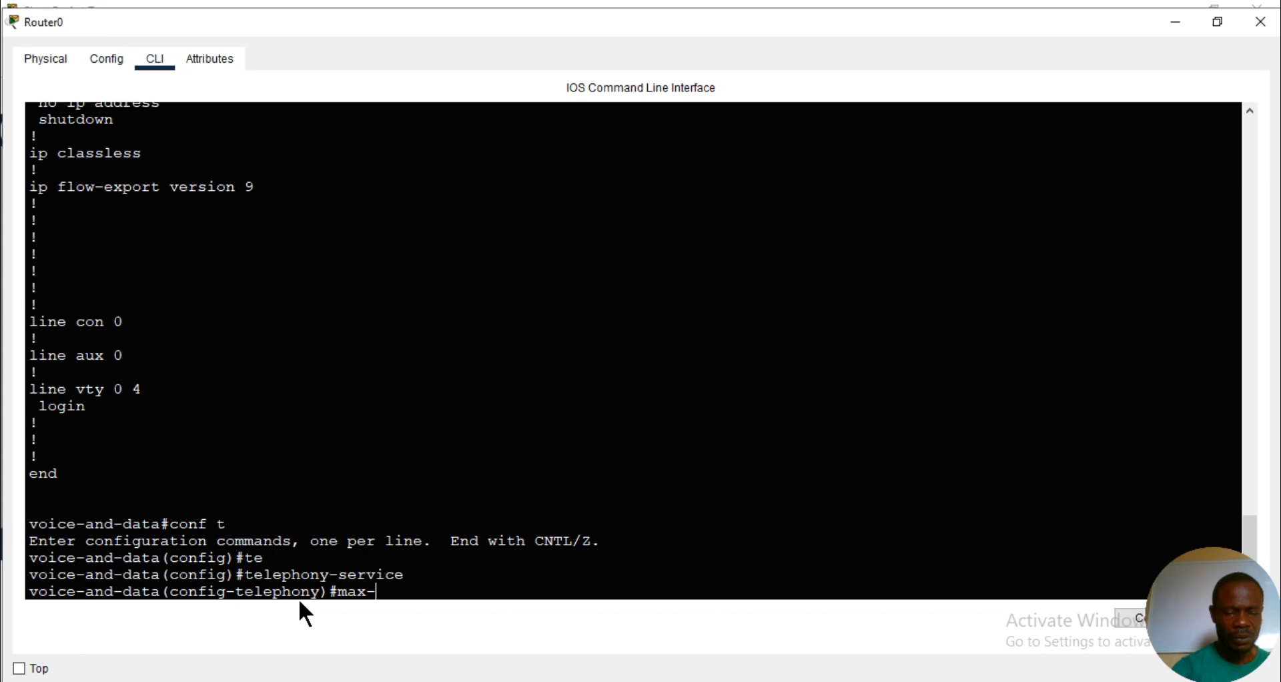
pyautogui.press('Tab')
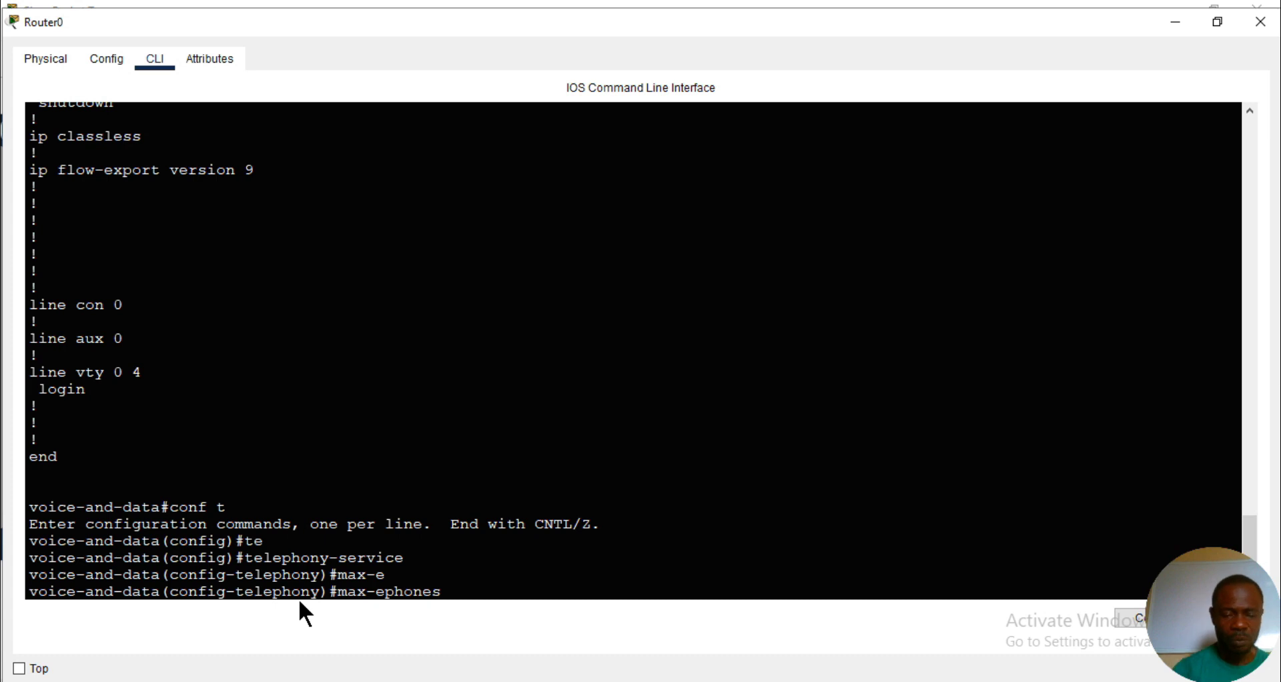
pyautogui.write('10')
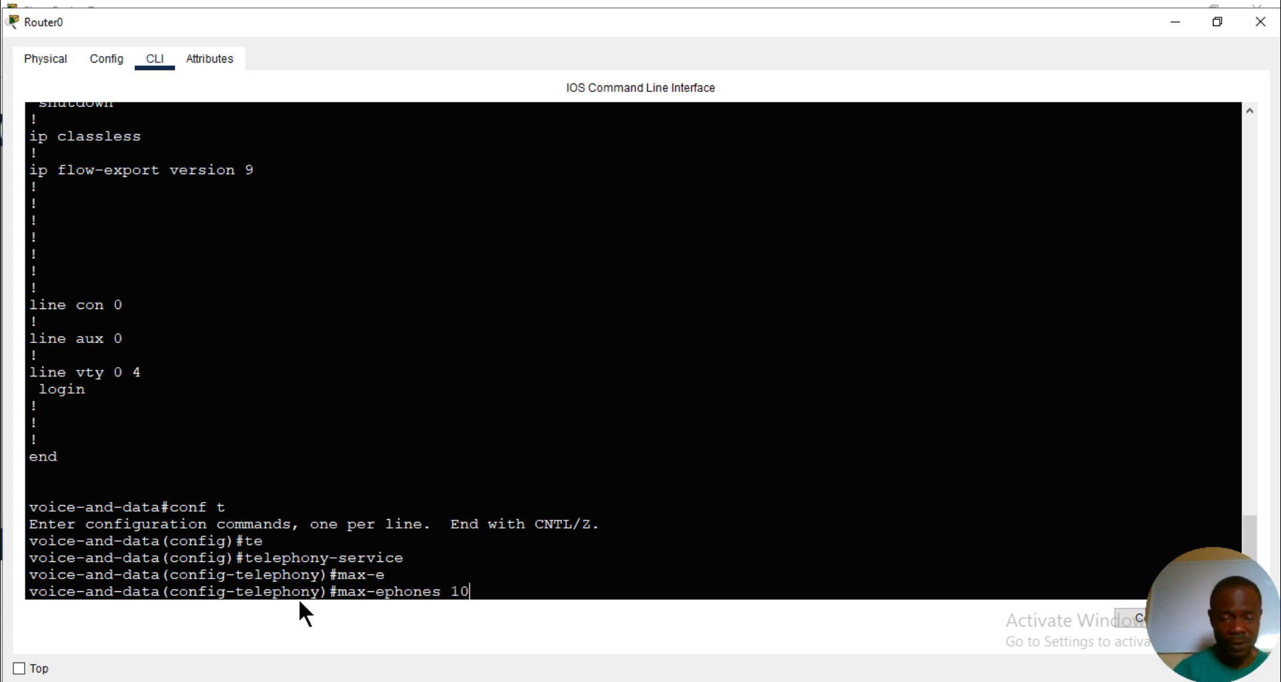
pyautogui.press('Return')
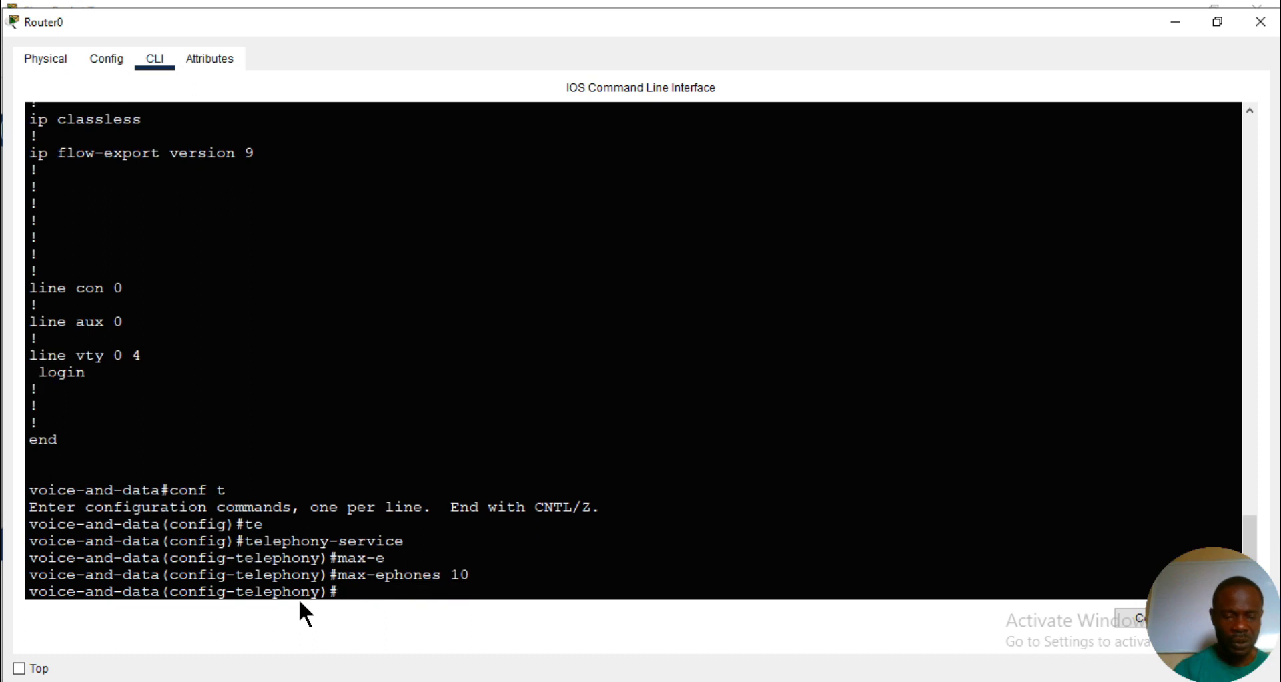
# - Set the telephony service's maximum number of directory numbers (max-dn) to 10
pyautogui.write('ma')
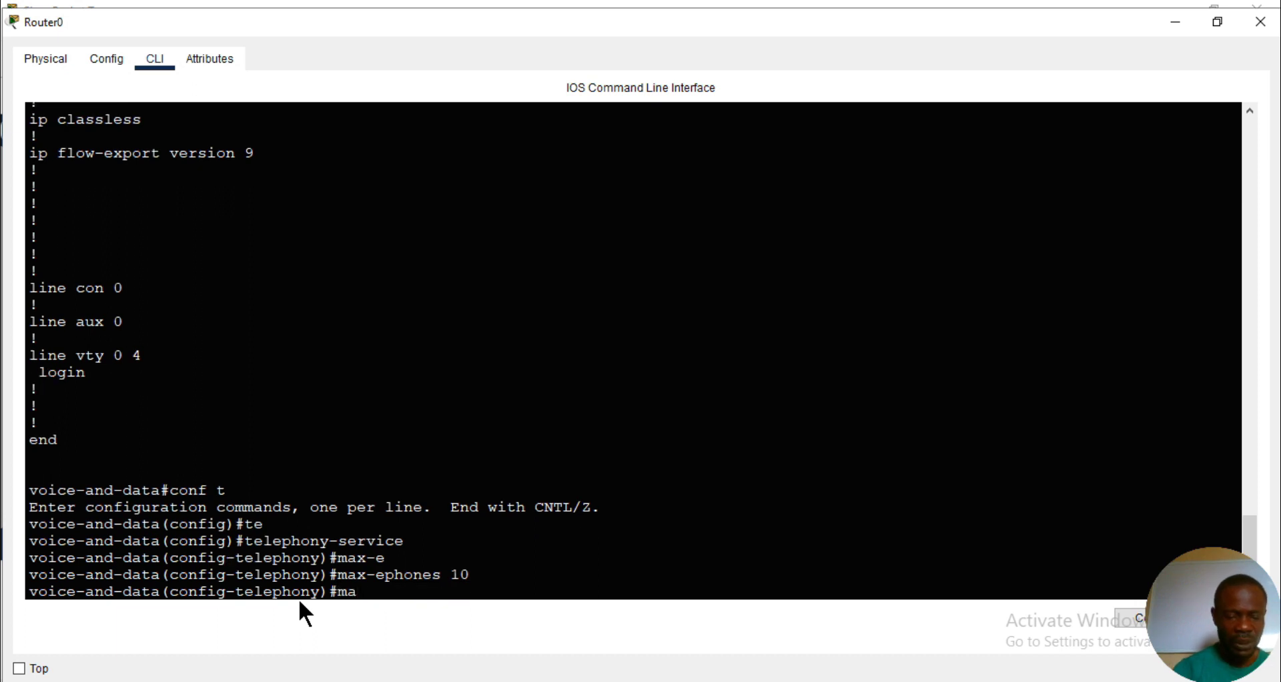
pyautogui.write('x-d')
pyautogui.press('Tab')
pyautogui.write('n')
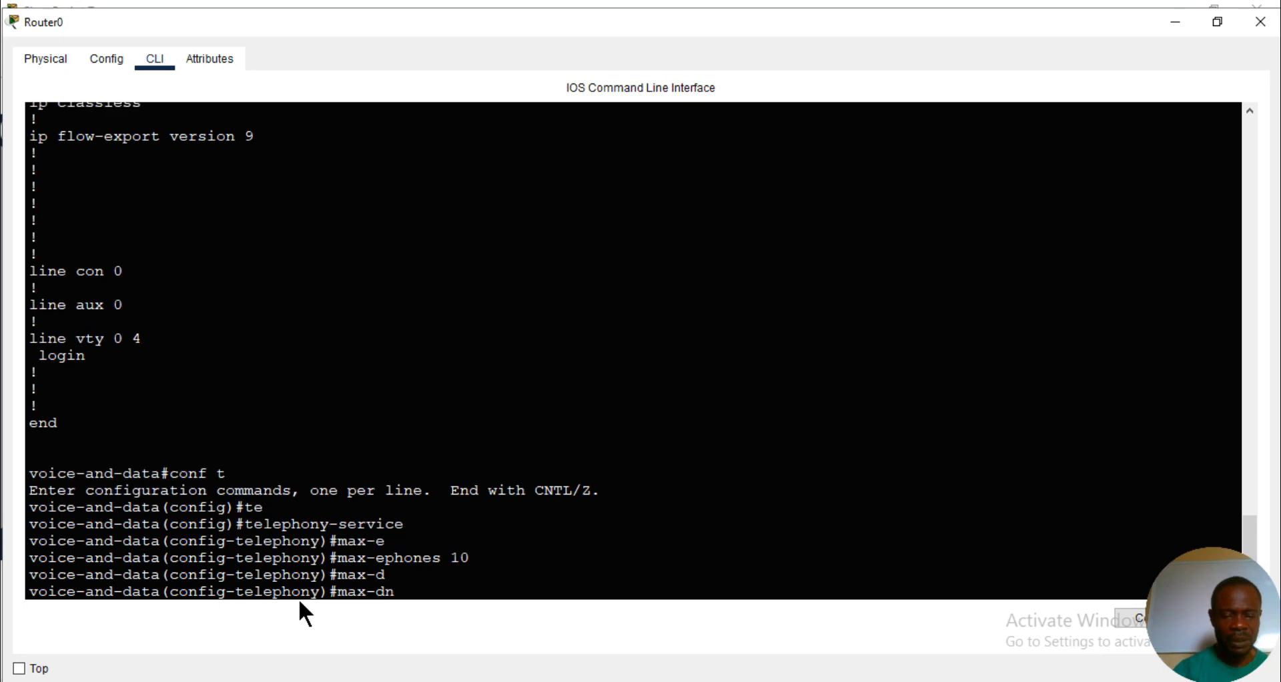
pyautogui.write(' 10')
pyautogui.press('Return')
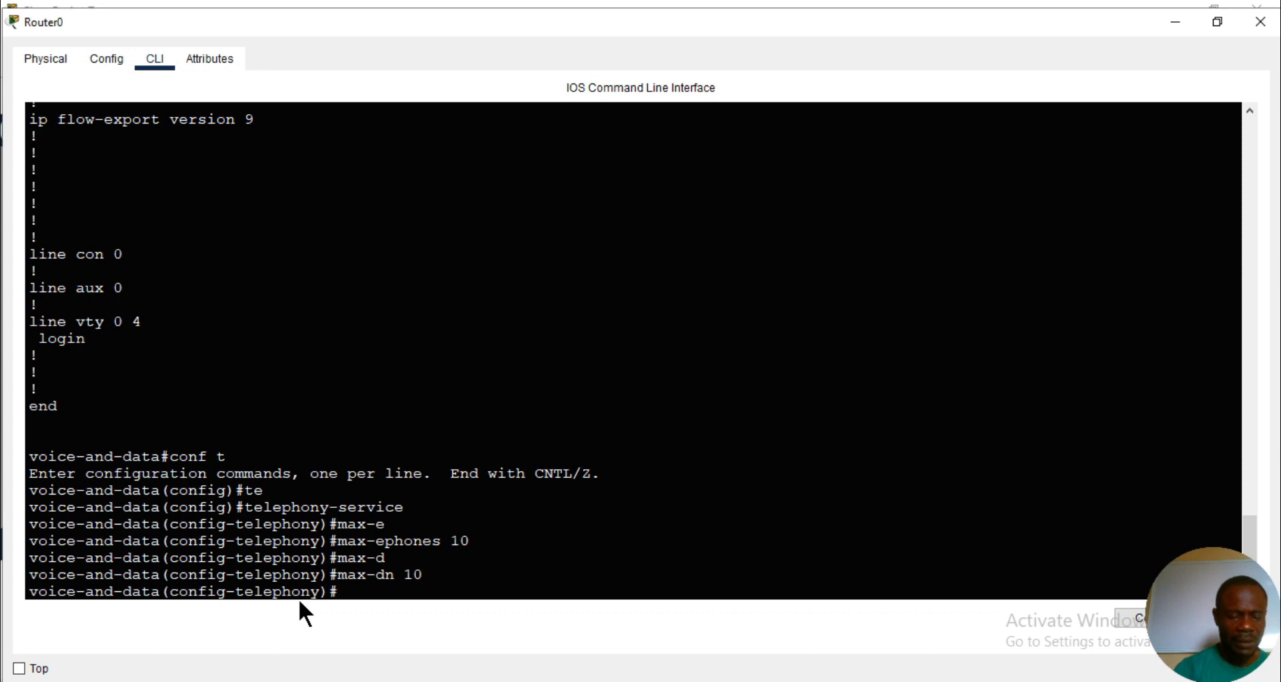
# - Configure the telephony service to auto assign directory numbers 1 to 10
pyautogui.write('a')
pyautogui.write('ut')
pyautogui.press('Tab')
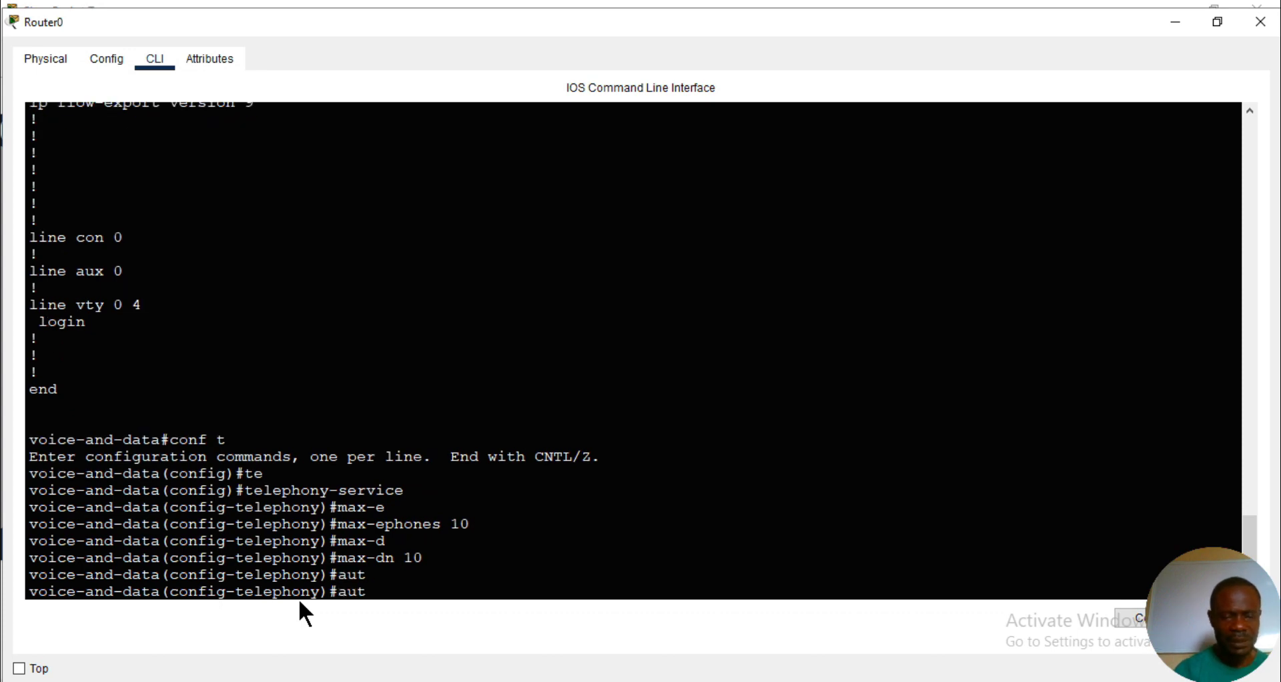
pyautogui.write('o')
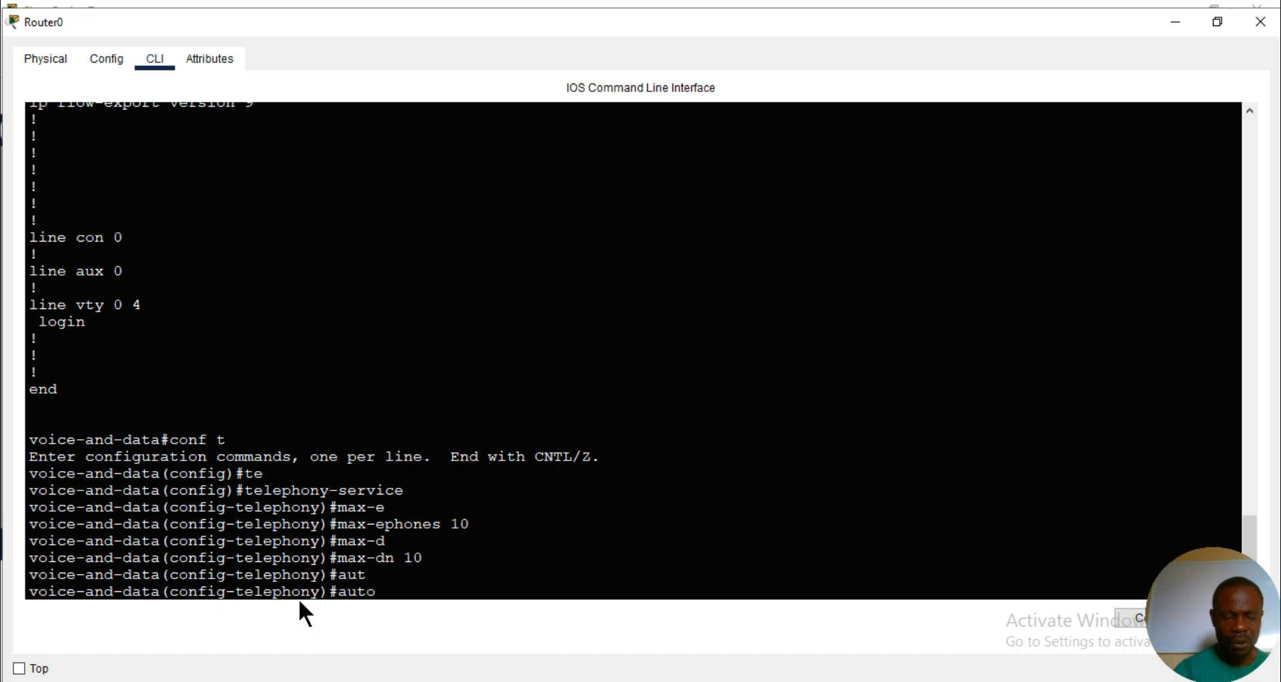
pyautogui.write(' as')
pyautogui.press('Tab')
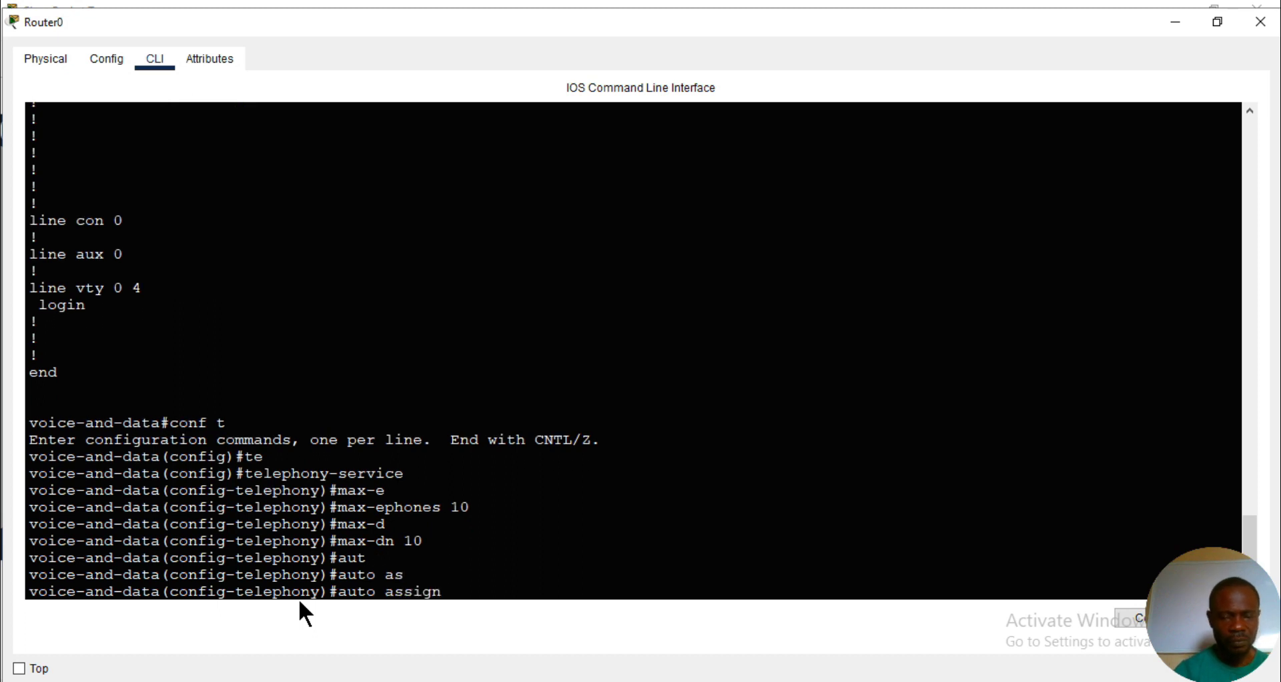
pyautogui.write('1 ')
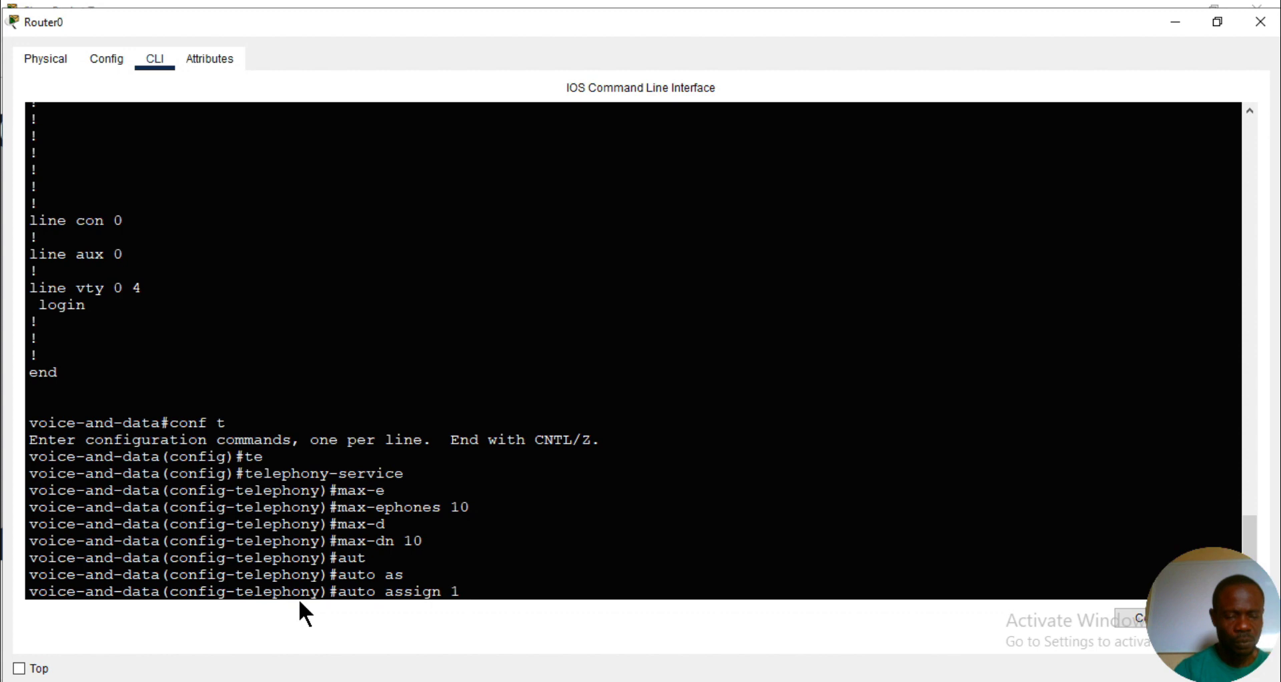
pyautogui.write('t')
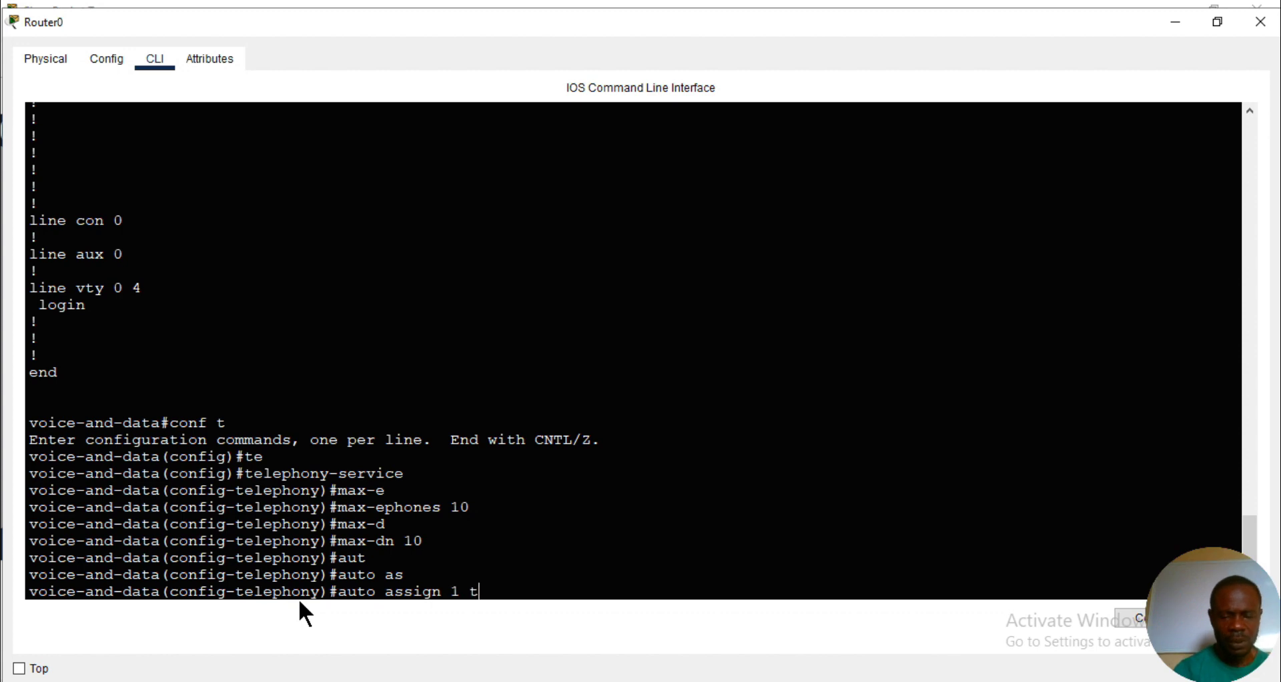
pyautogui.write('o 10')
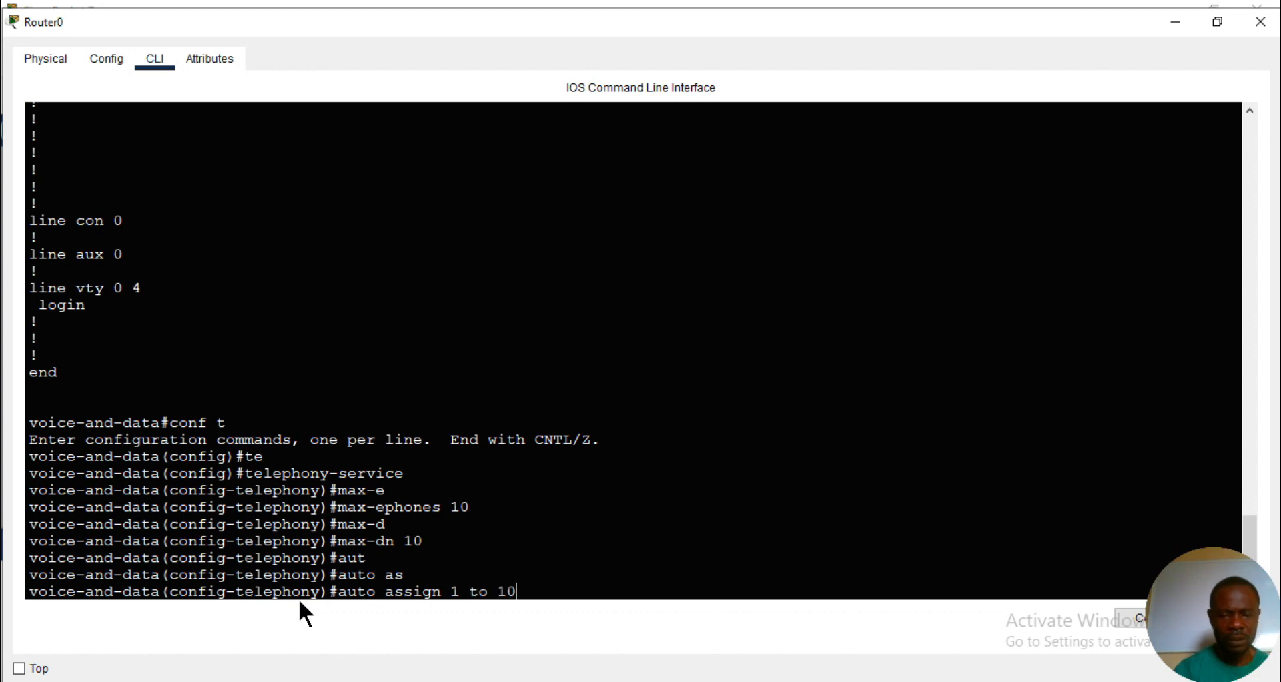
pyautogui.press('Return')
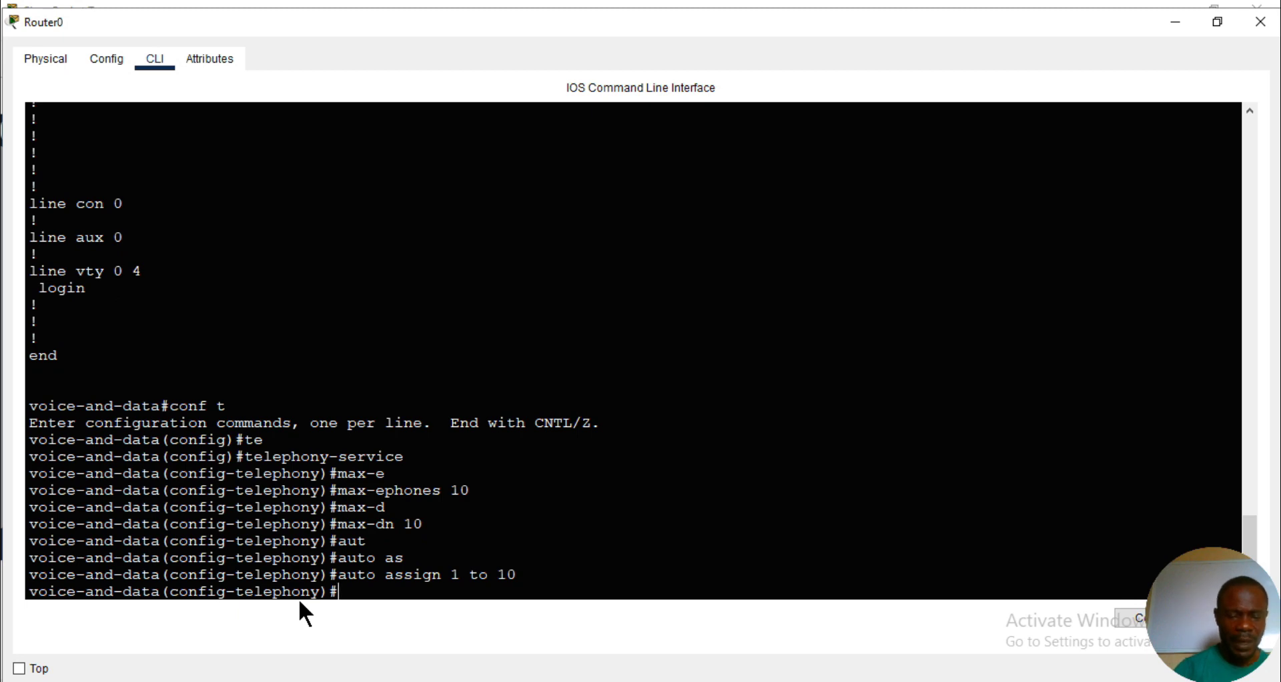
# - Set the telephony service's IP source address to 192.168.30.1 with port 2000
pyautogui.write('ip as')
pyautogui.press('Tab')
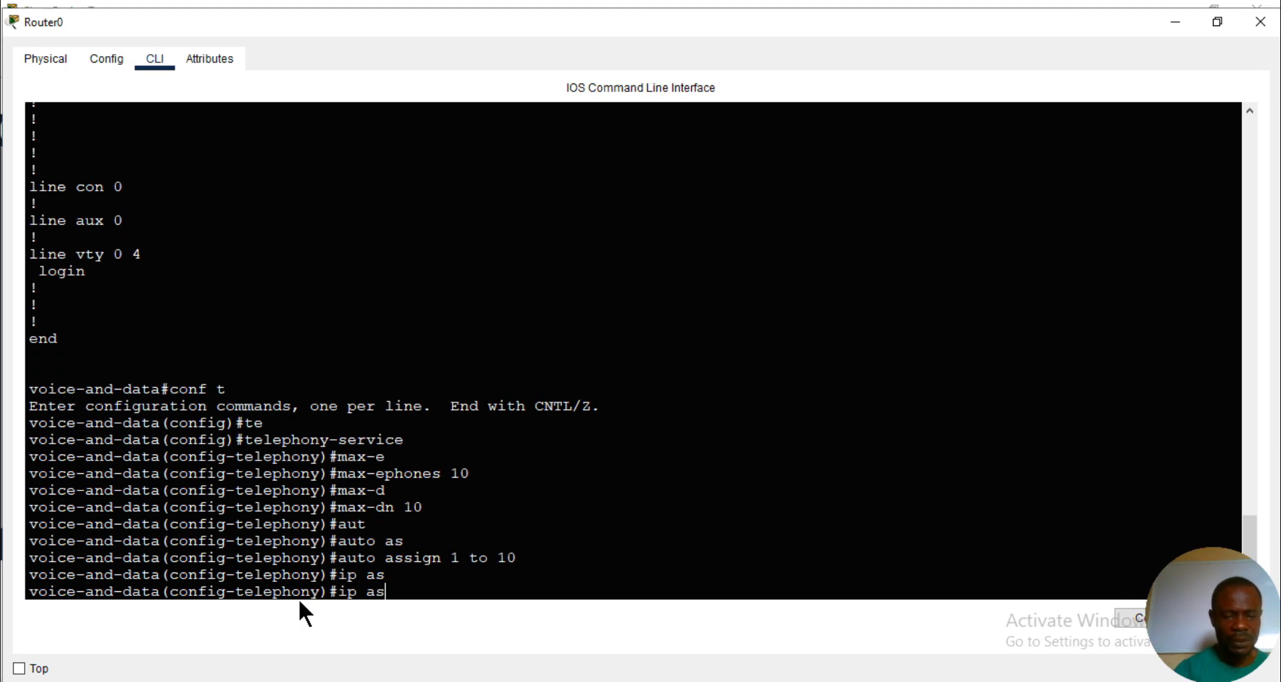
pyautogui.press('BackSpace')
pyautogui.press('BackSpace')
pyautogui.write('so')
pyautogui.press('Tab')
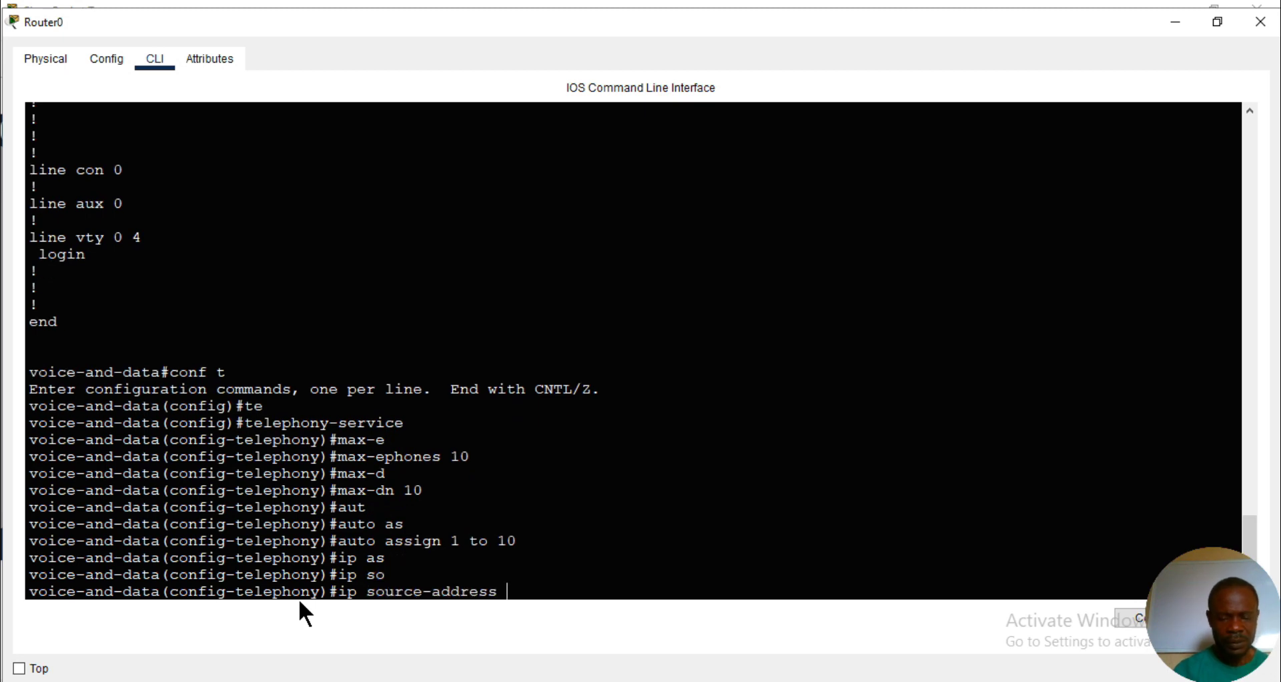
pyautogui.write('?')
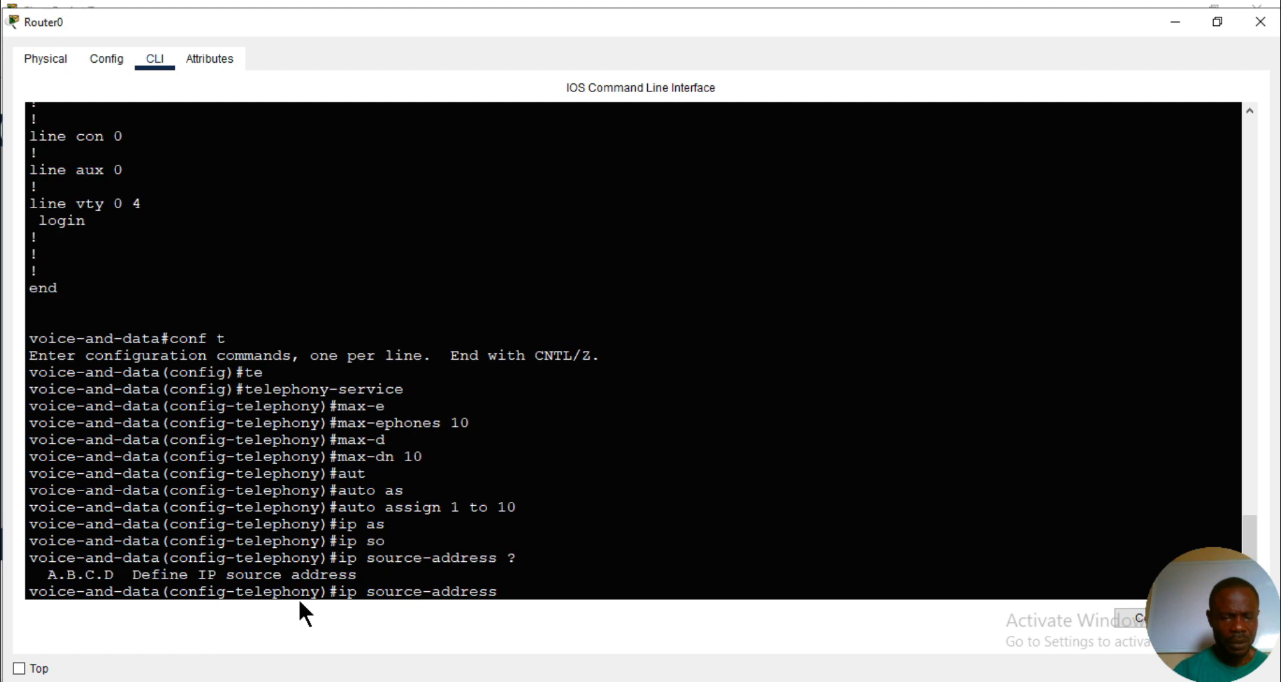
pyautogui.write('192')
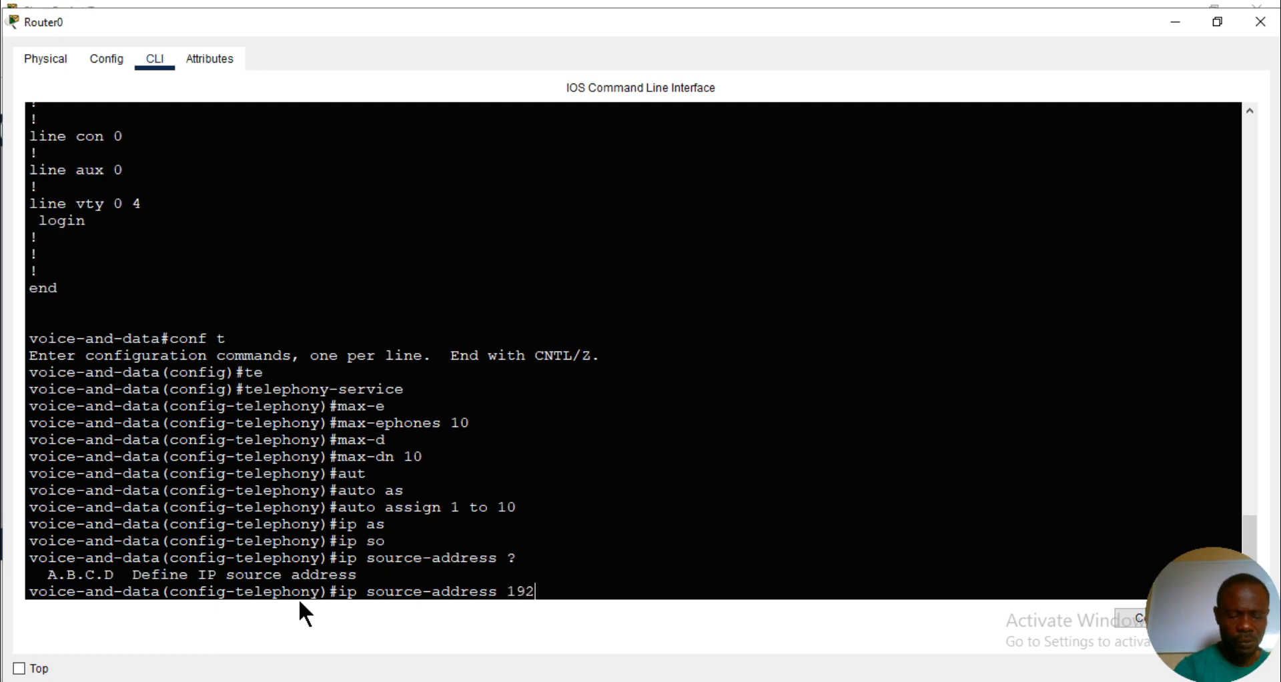
pyautogui.write('.168.3')
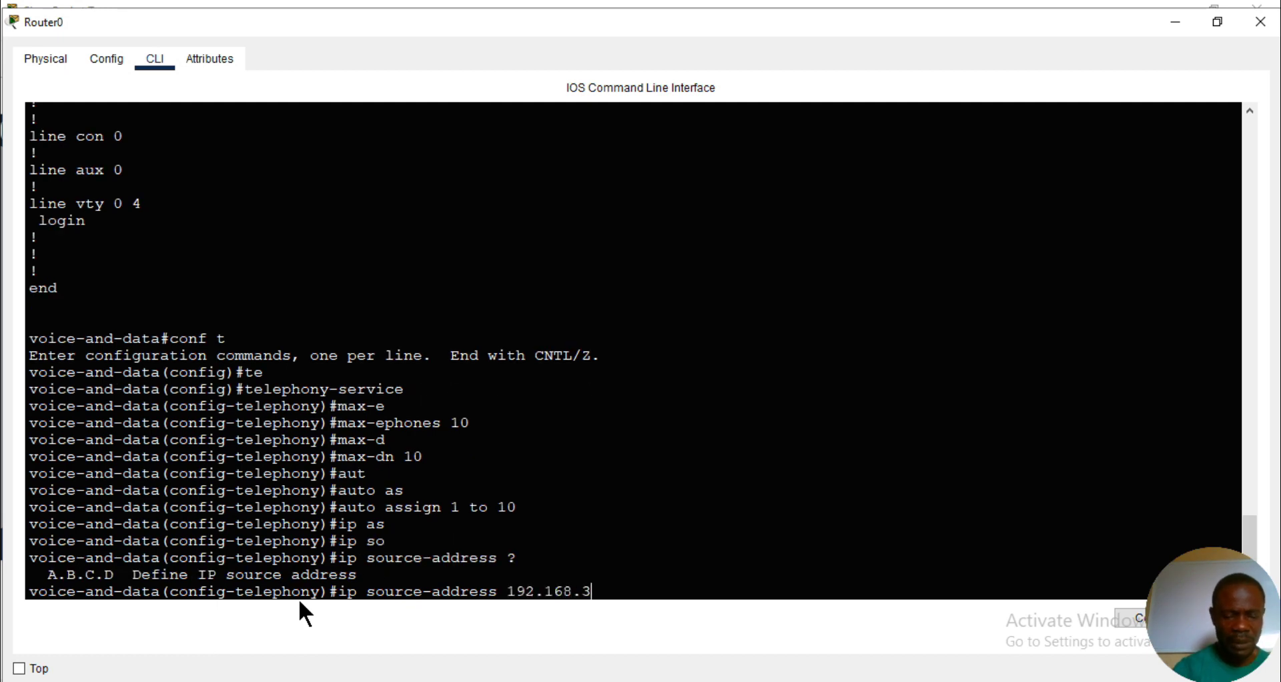
pyautogui.write('0.1')
pyautogui.write(' po')
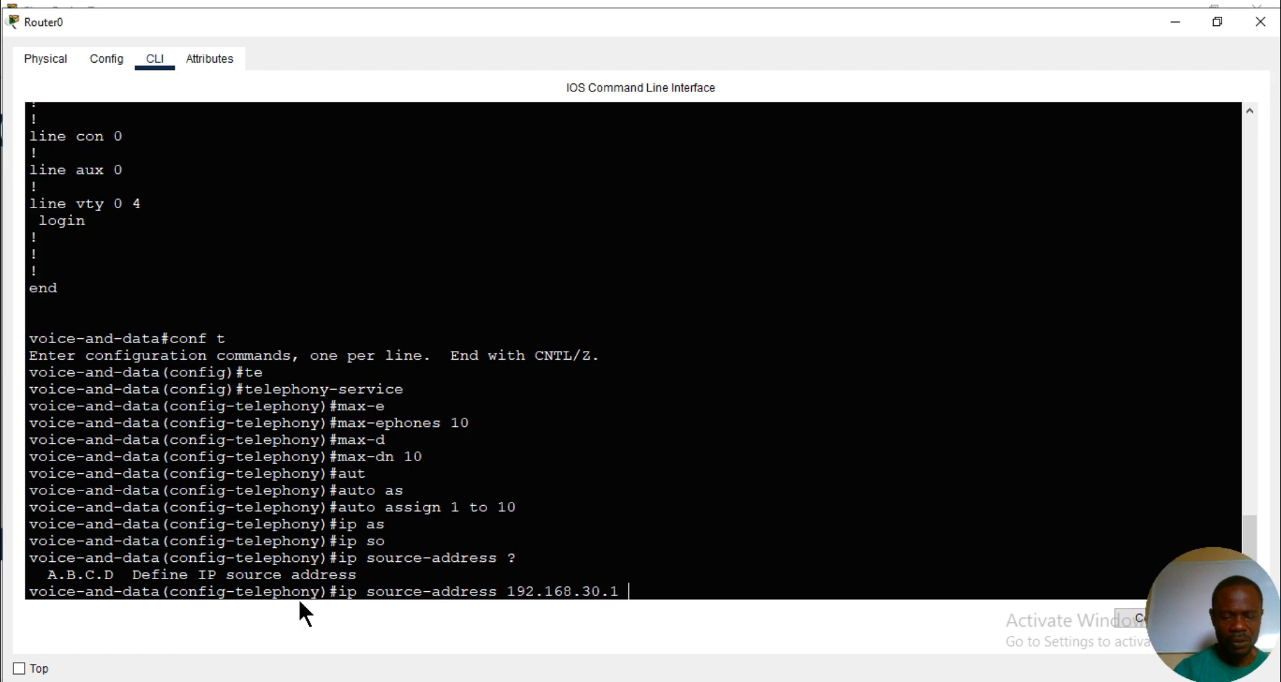
pyautogui.press('Tab')
pyautogui.write('2000 ')
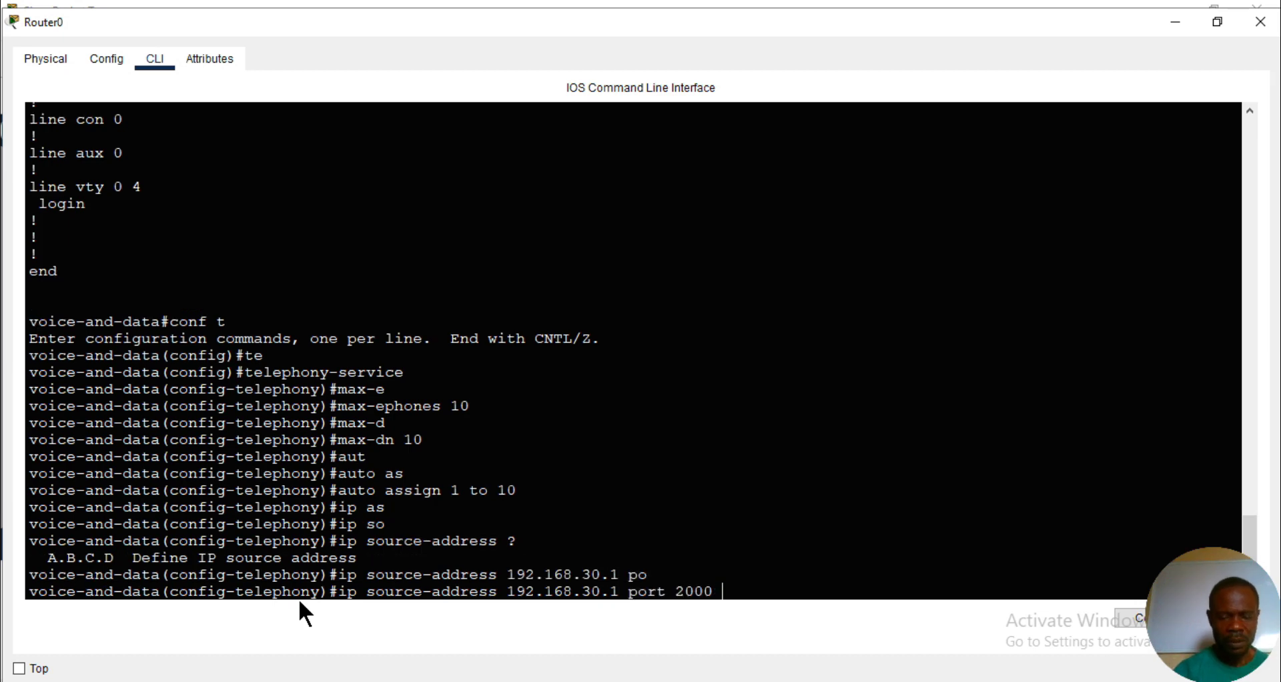
pyautogui.write('?')
pyautogui.press('Return')
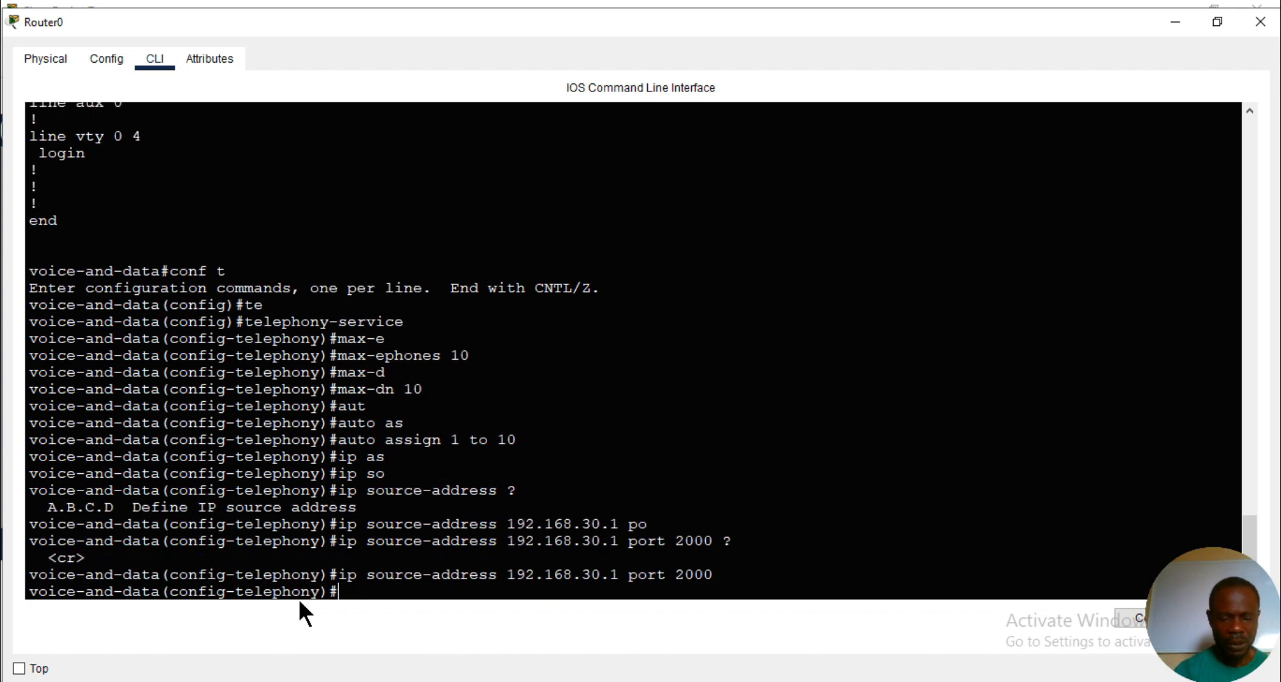
# - List the available telephony-service commands and exit to Router0's global configuration mode
pyautogui.write('?')
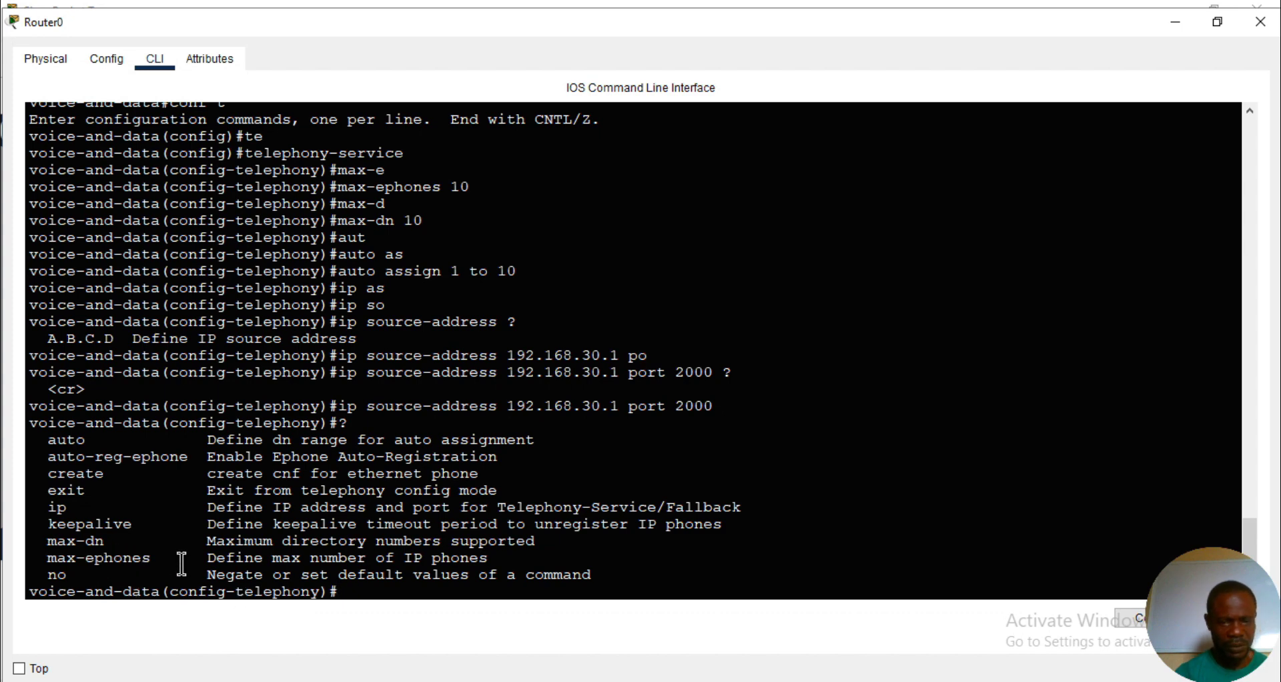
pyautogui.write('exi')
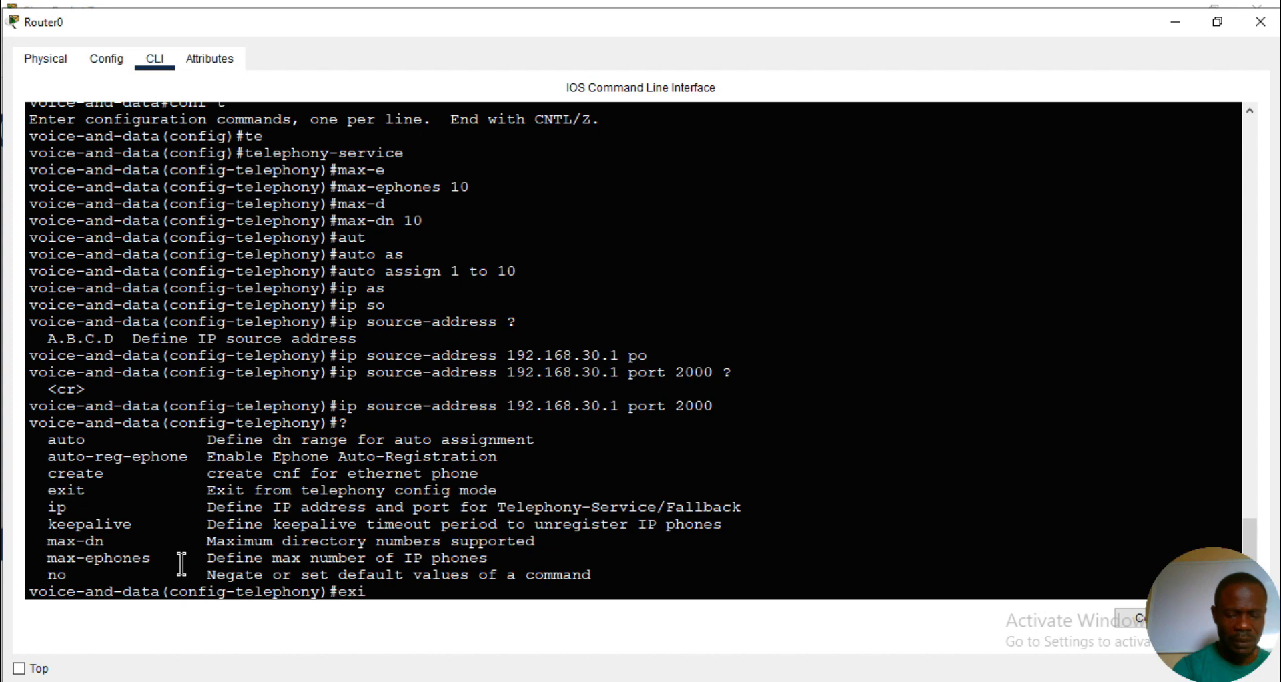
pyautogui.write('t')
pyautogui.press('Return')
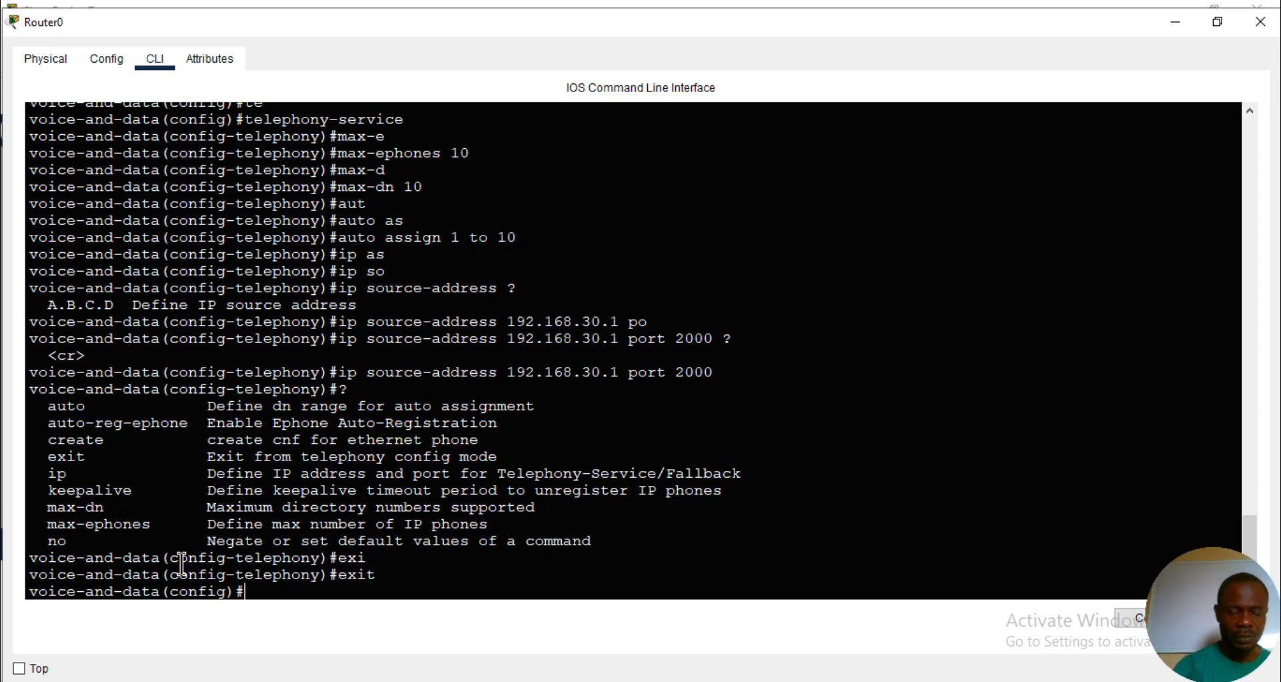
pyautogui.write('eph')
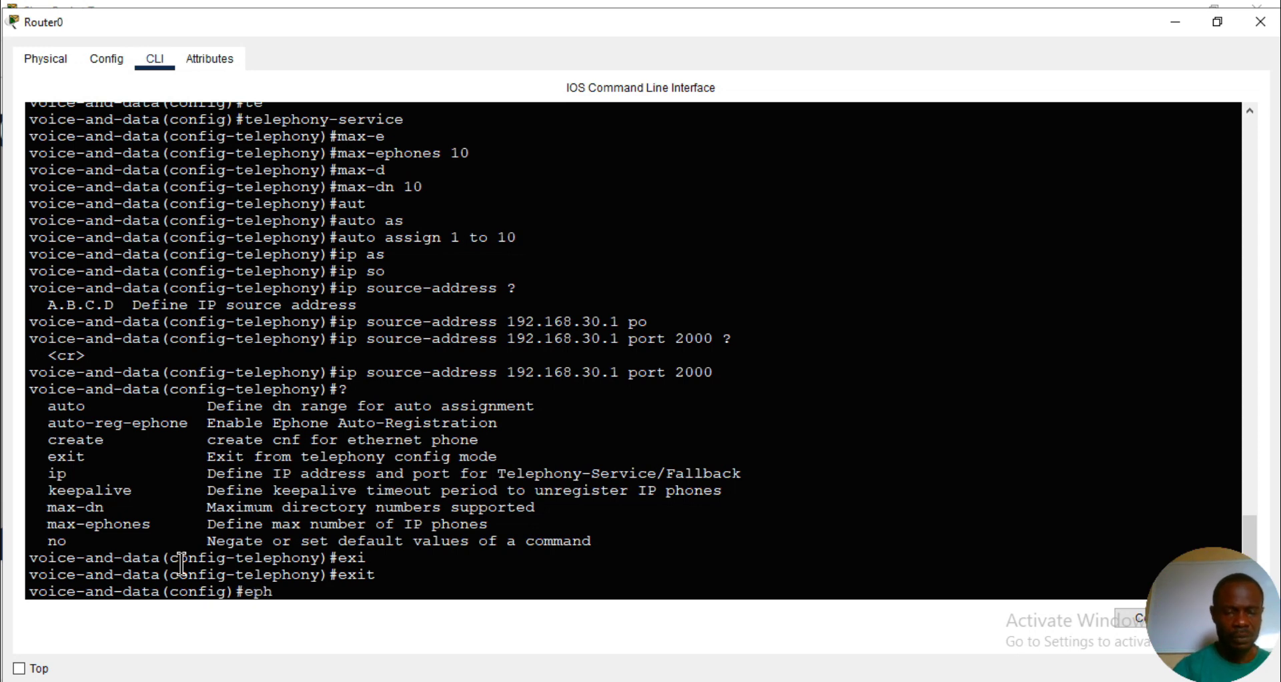
pyautogui.press('Tab')
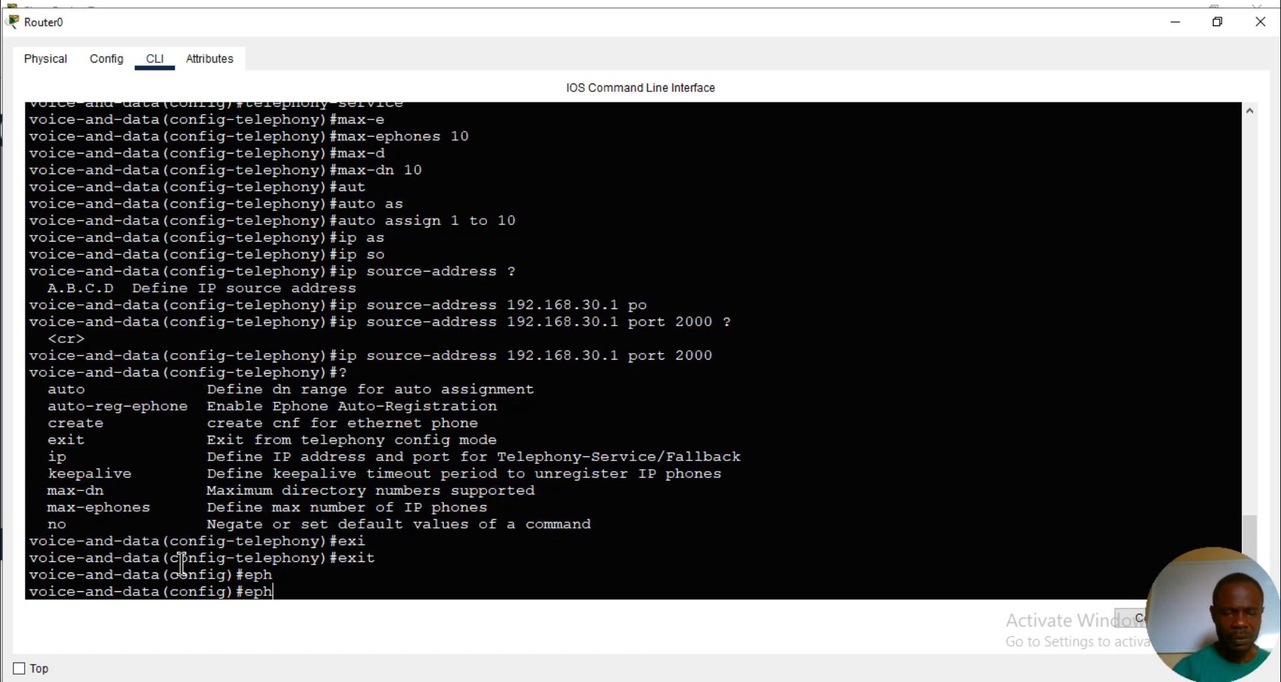
pyautogui.write('on')
pyautogui.press('Tab')
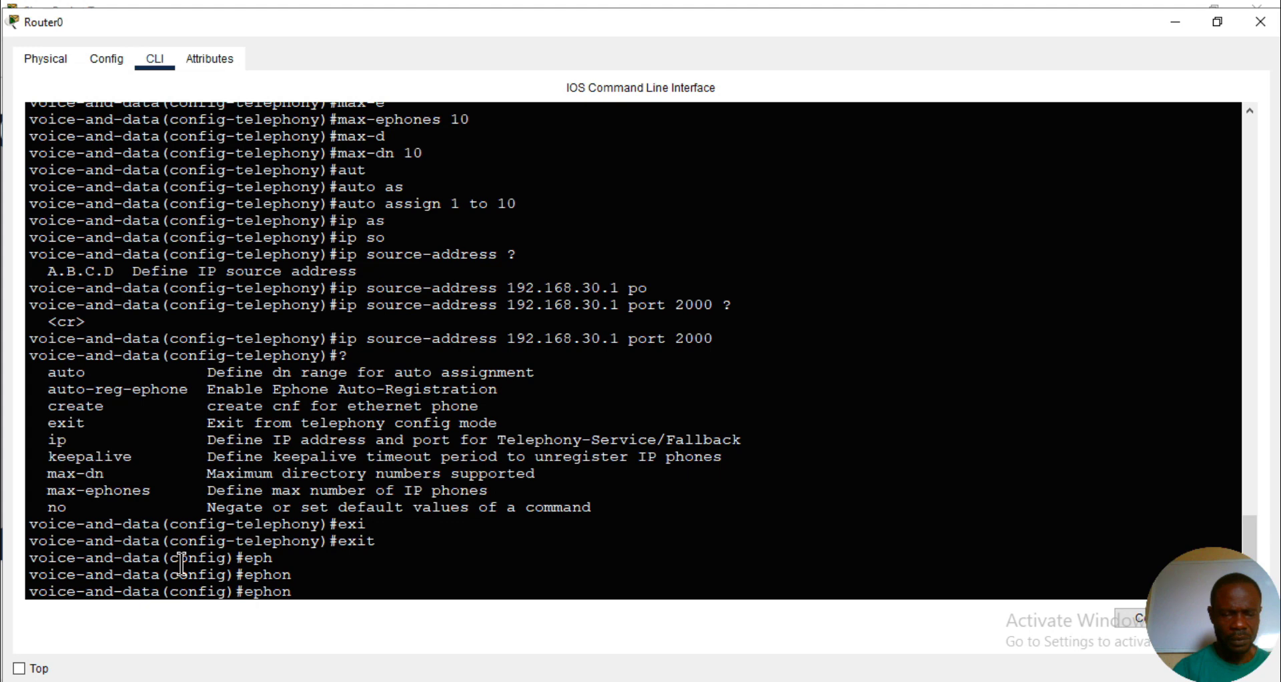
pyautogui.write('?')
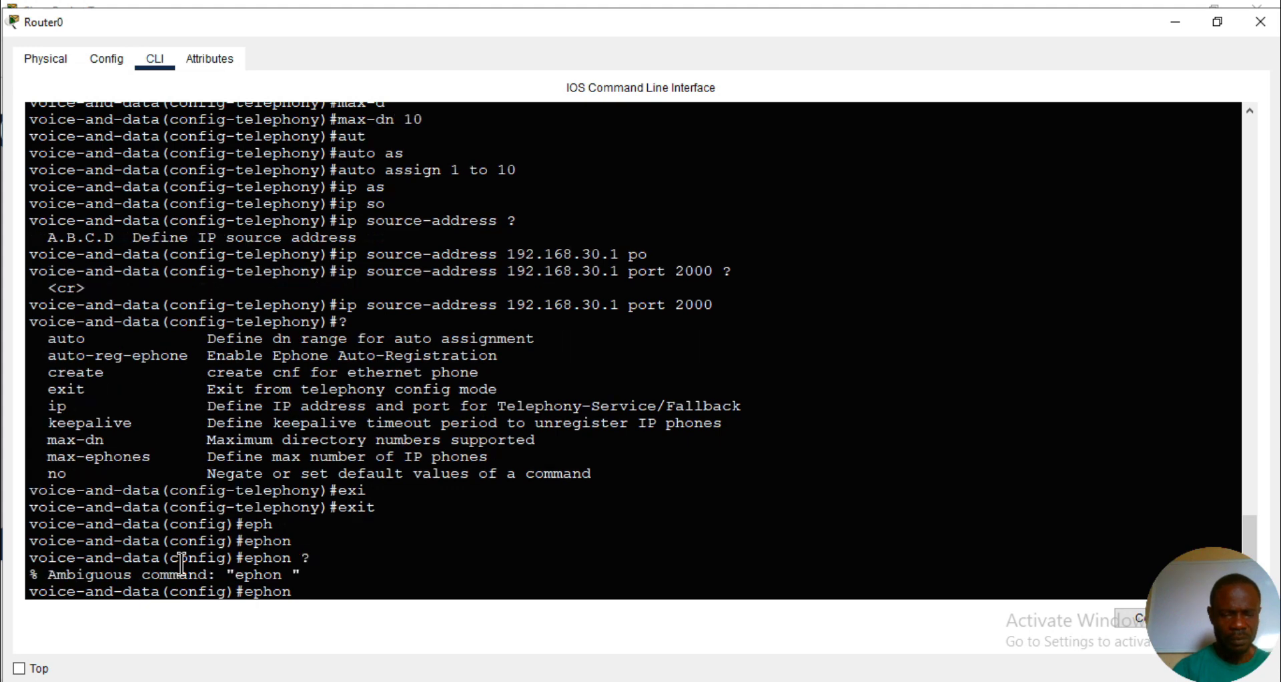
pyautogui.press('BackSpace')
pyautogui.press('BackSpace')
pyautogui.press('BackSpace')
pyautogui.press('BackSpace')
pyautogui.press('BackSpace')
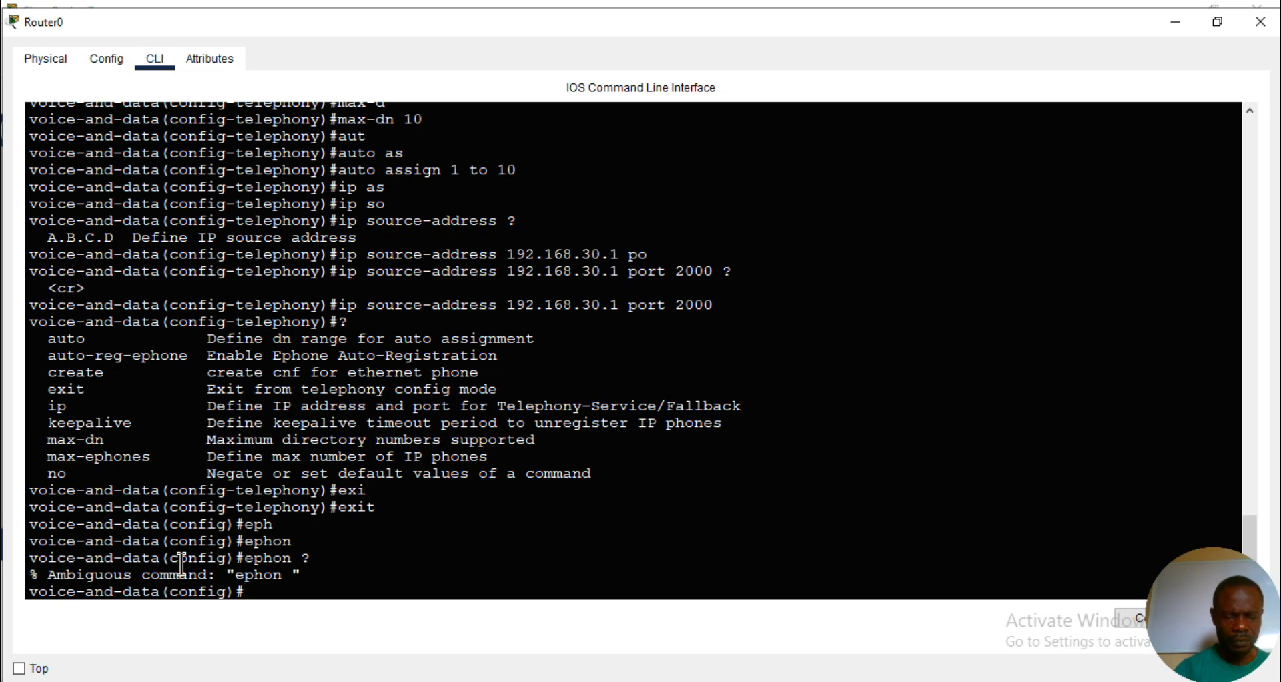
# - Create ephone-dn 1 on Router0 and enter its configuration mode
pyautogui.write('eph')
pyautogui.write('o')
pyautogui.press('Tab')
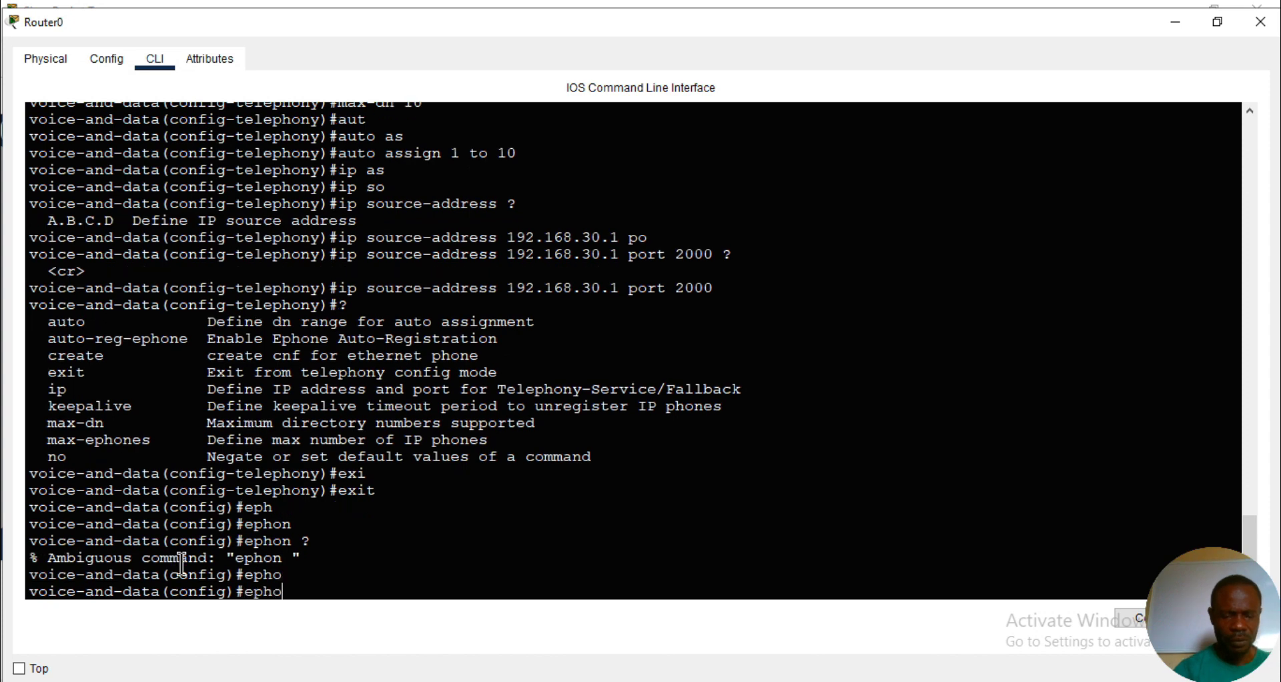
pyautogui.write('n')
pyautogui.press('Tab')
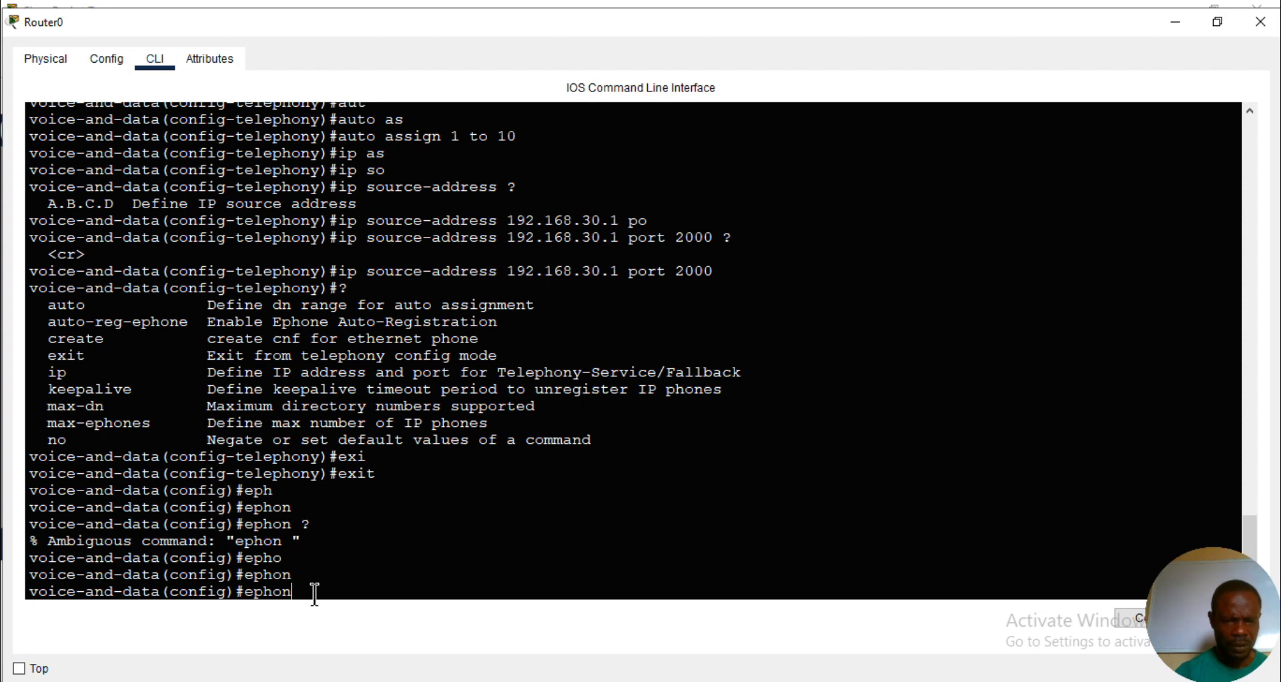
pyautogui.write('e-')
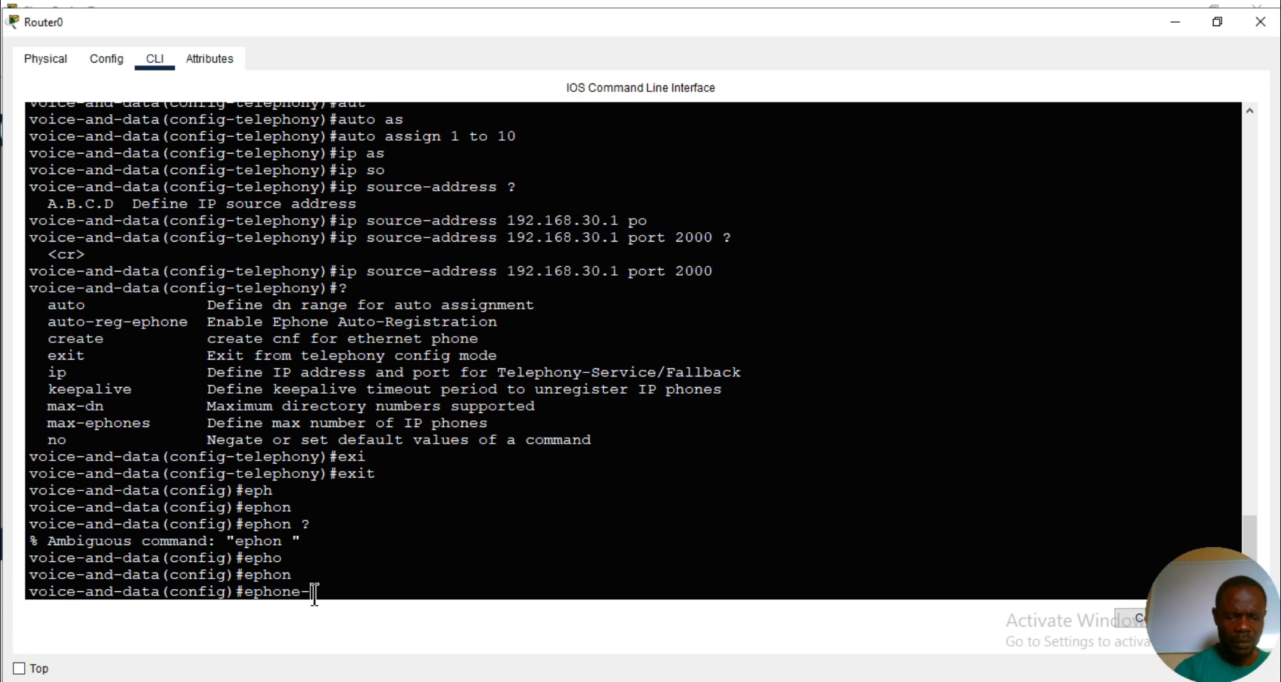
pyautogui.write('d')
pyautogui.press('Tab')
pyautogui.write('n 1')
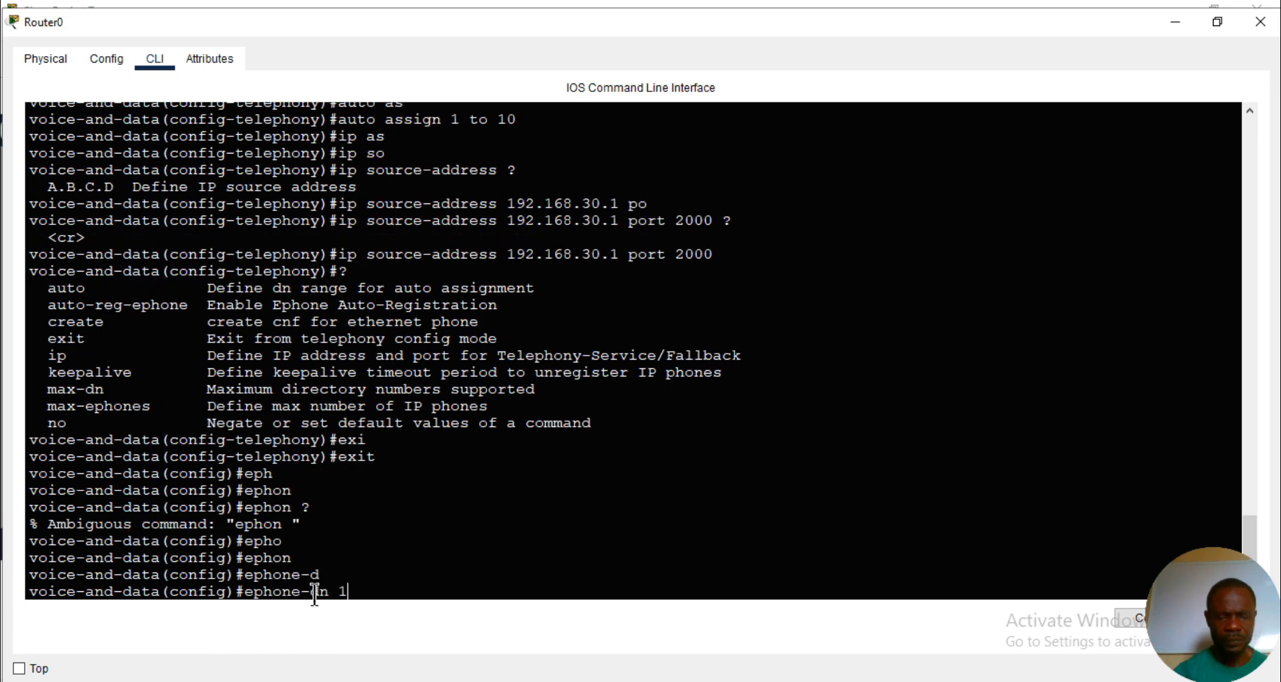
pyautogui.press('Return')
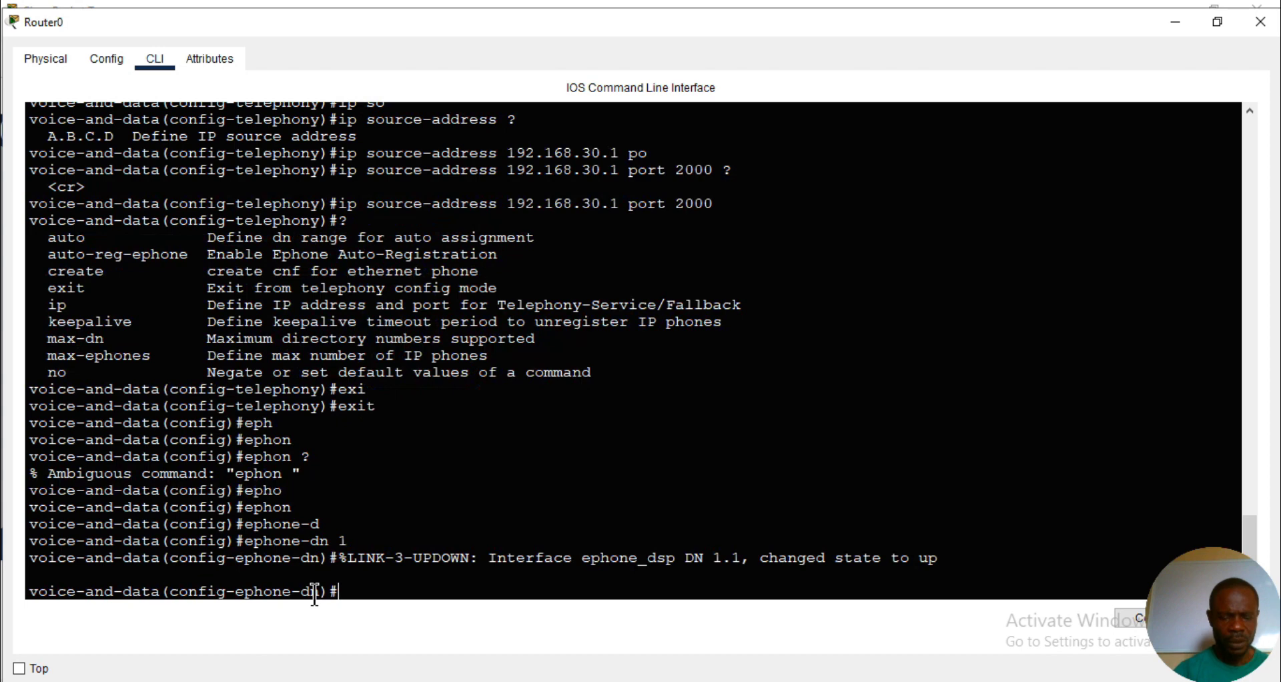
# - Assign number 1473 to ephone-dn 1 and return to global configuration mode
pyautogui.write('n')
pyautogui.press('Tab')
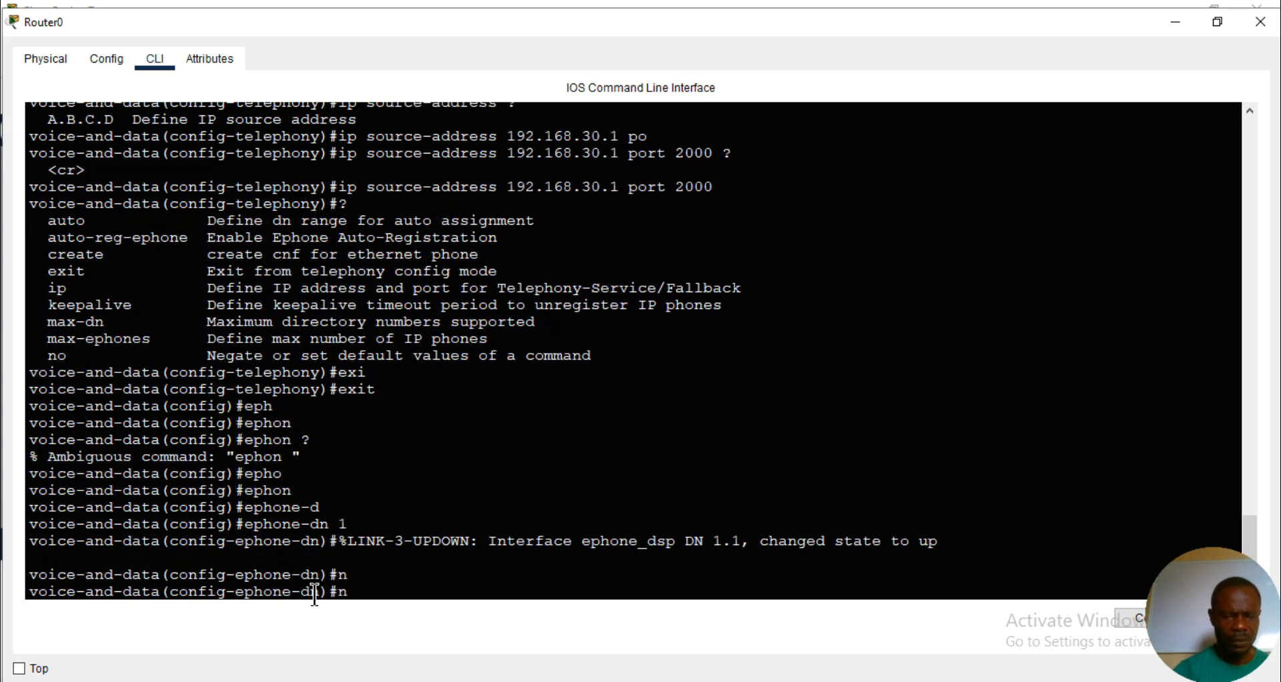
pyautogui.write('u')
pyautogui.press('Tab')
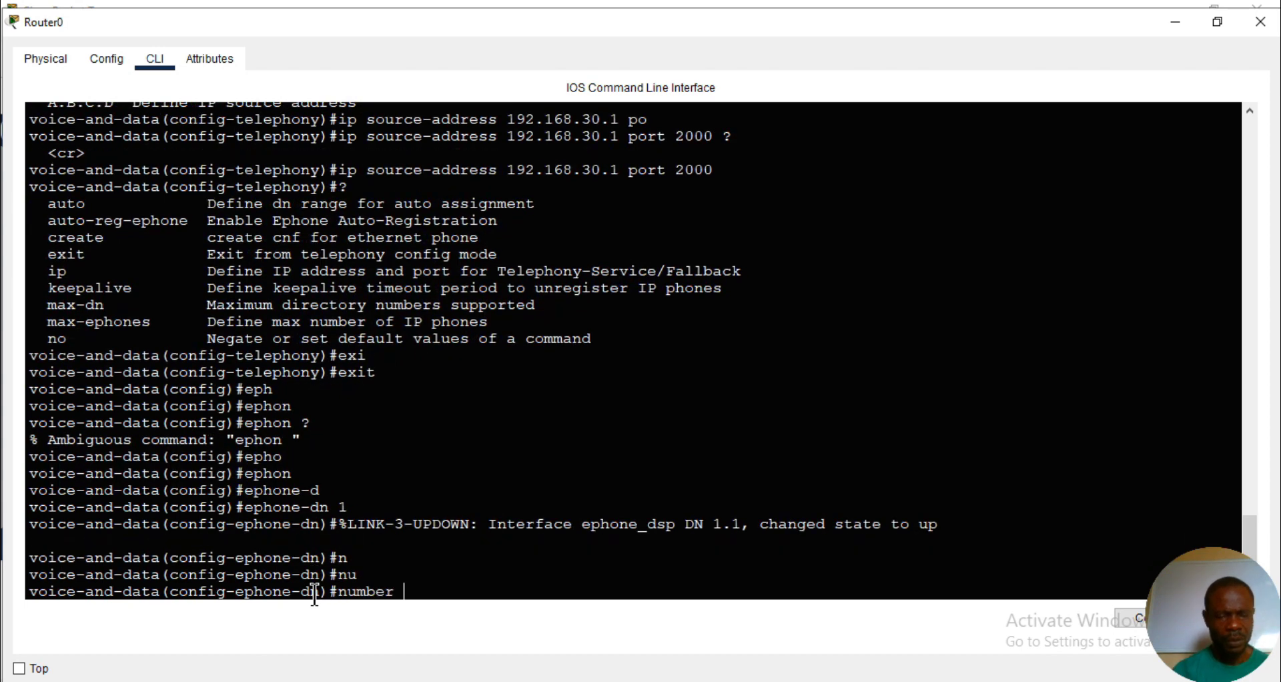
pyautogui.write('147')
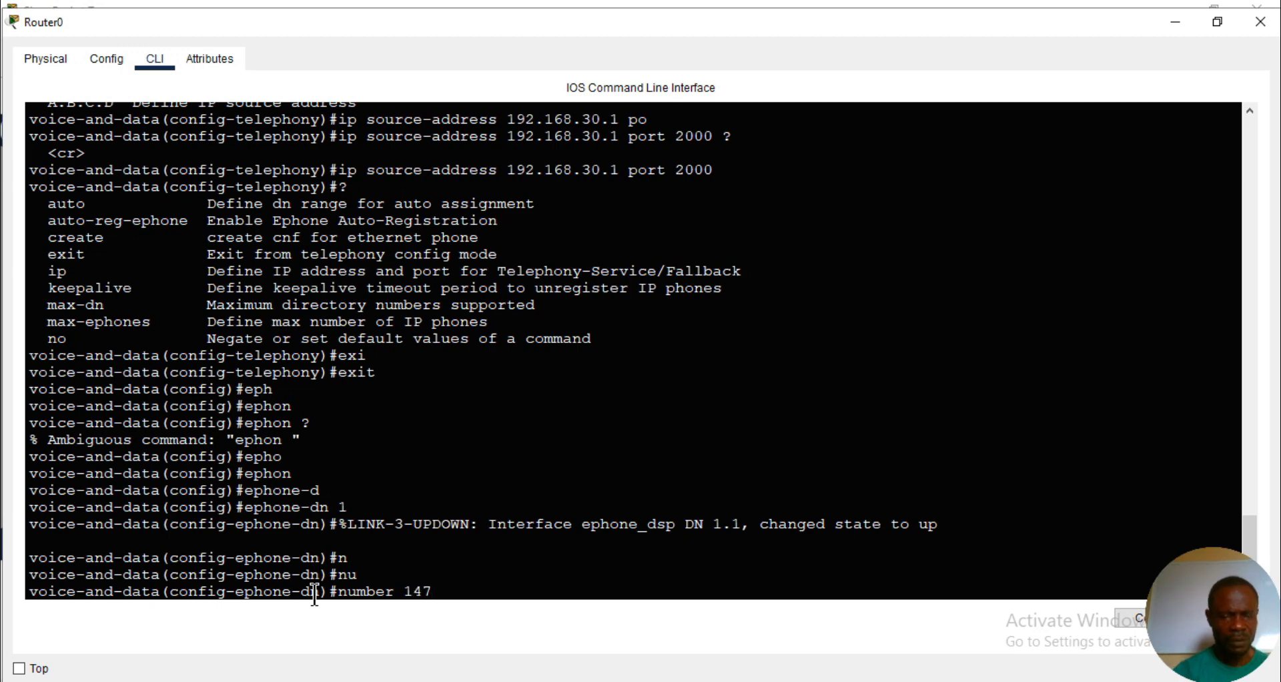
pyautogui.write('3')
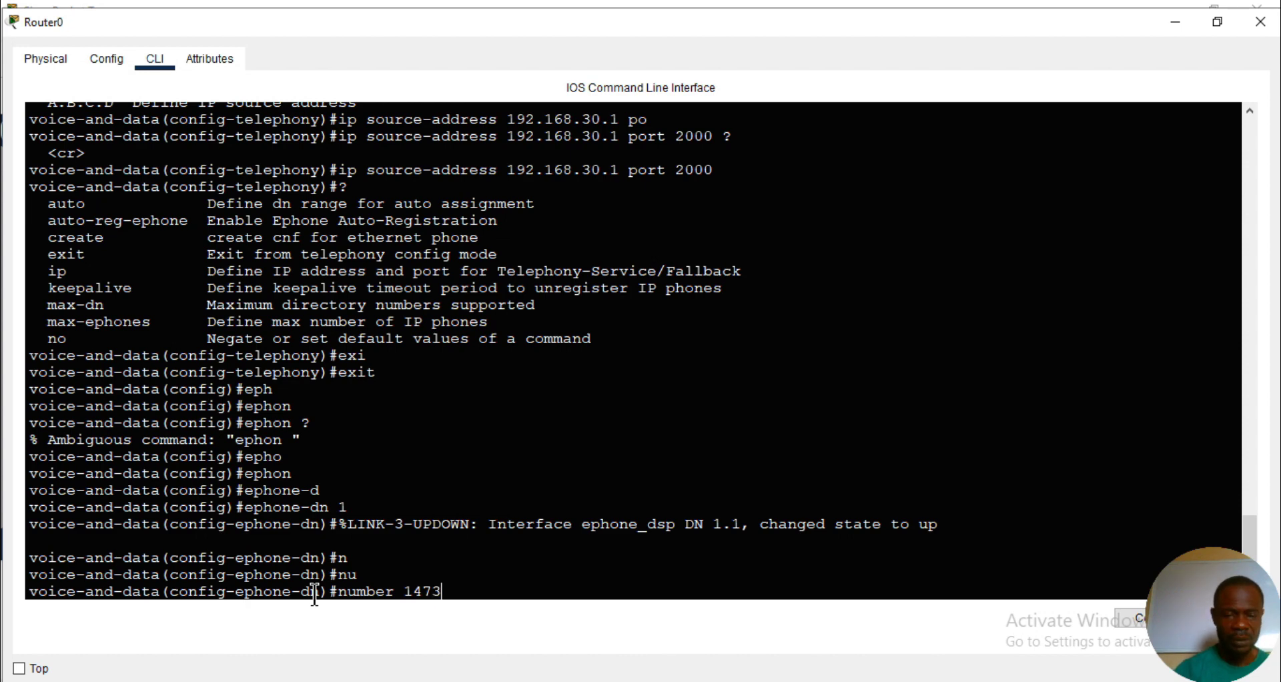
pyautogui.press('Return')
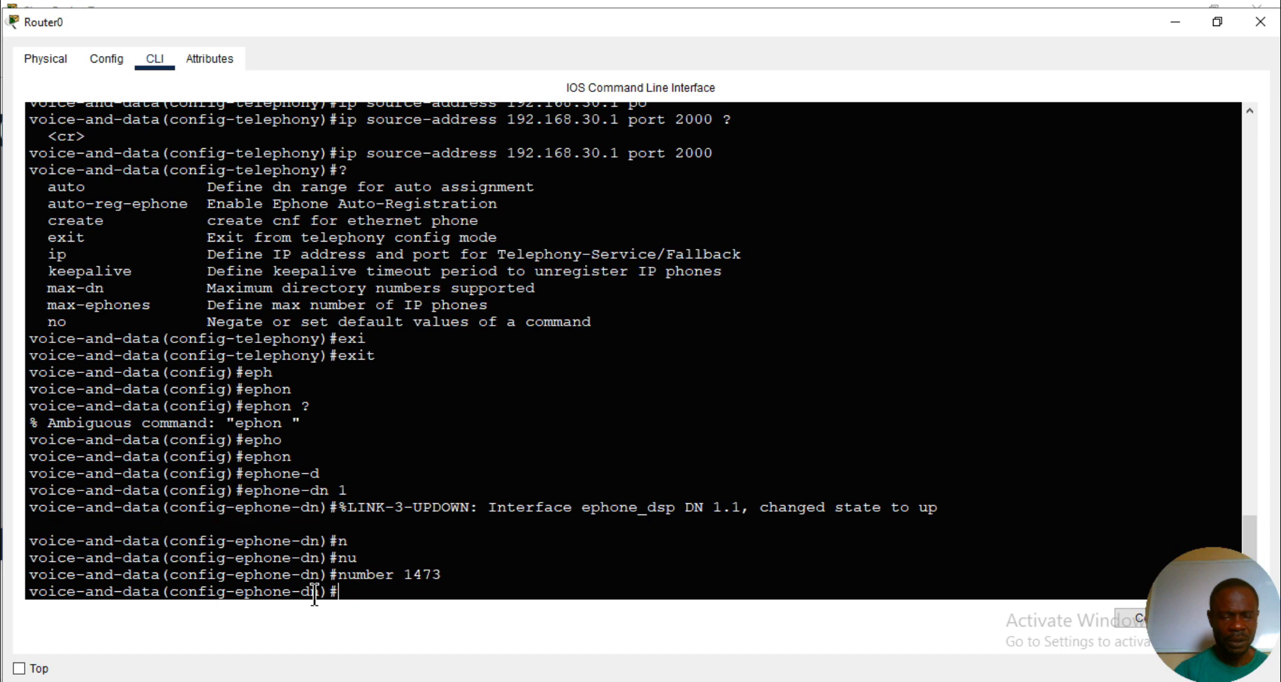
pyautogui.write('exi')
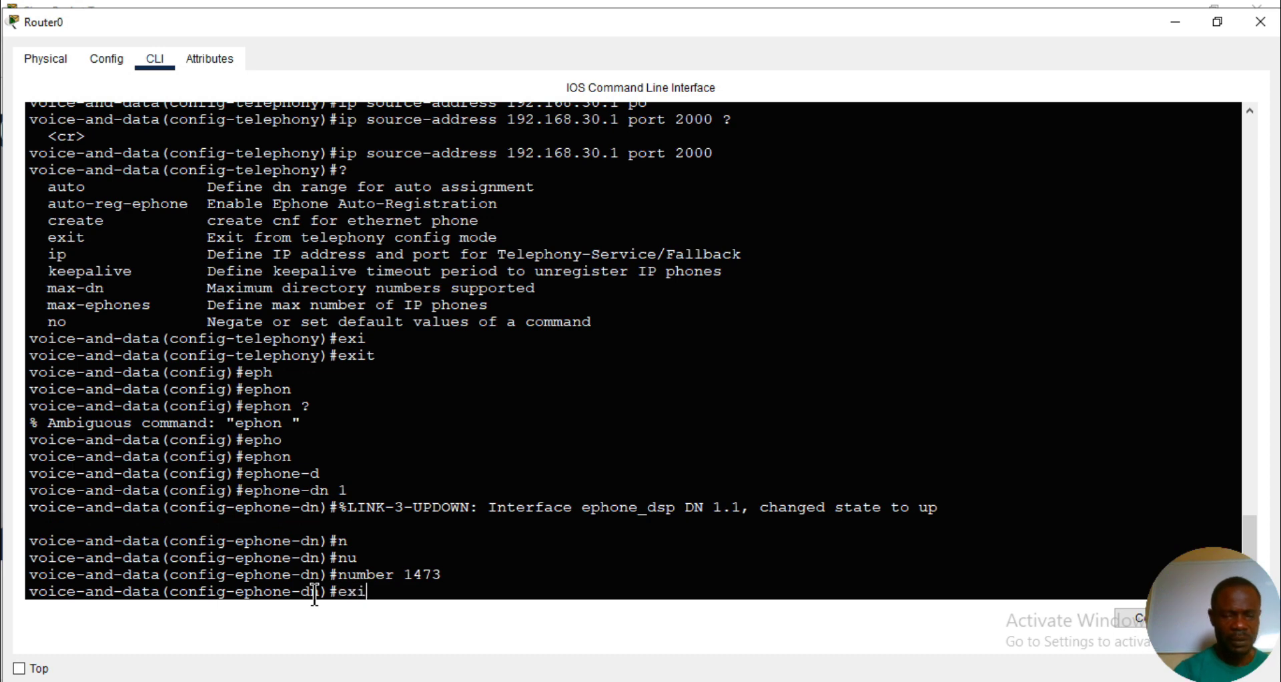
pyautogui.press('Tab')
pyautogui.press('Return')
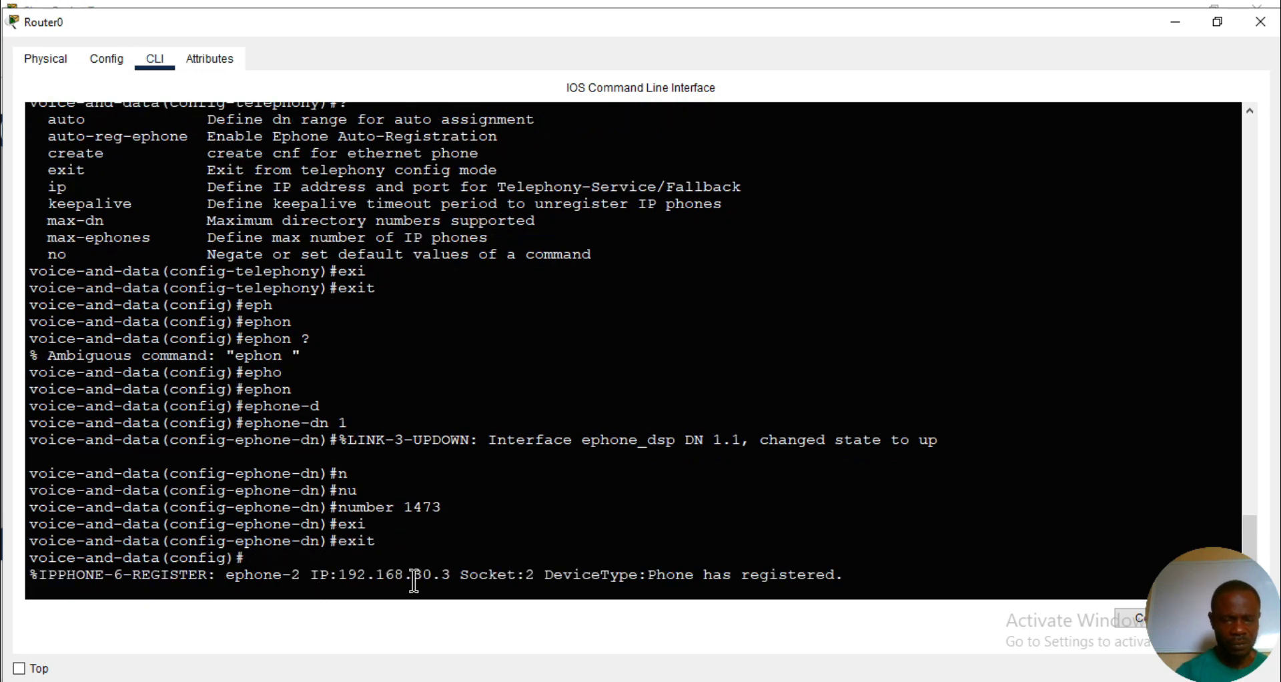
pyautogui.press('Return')
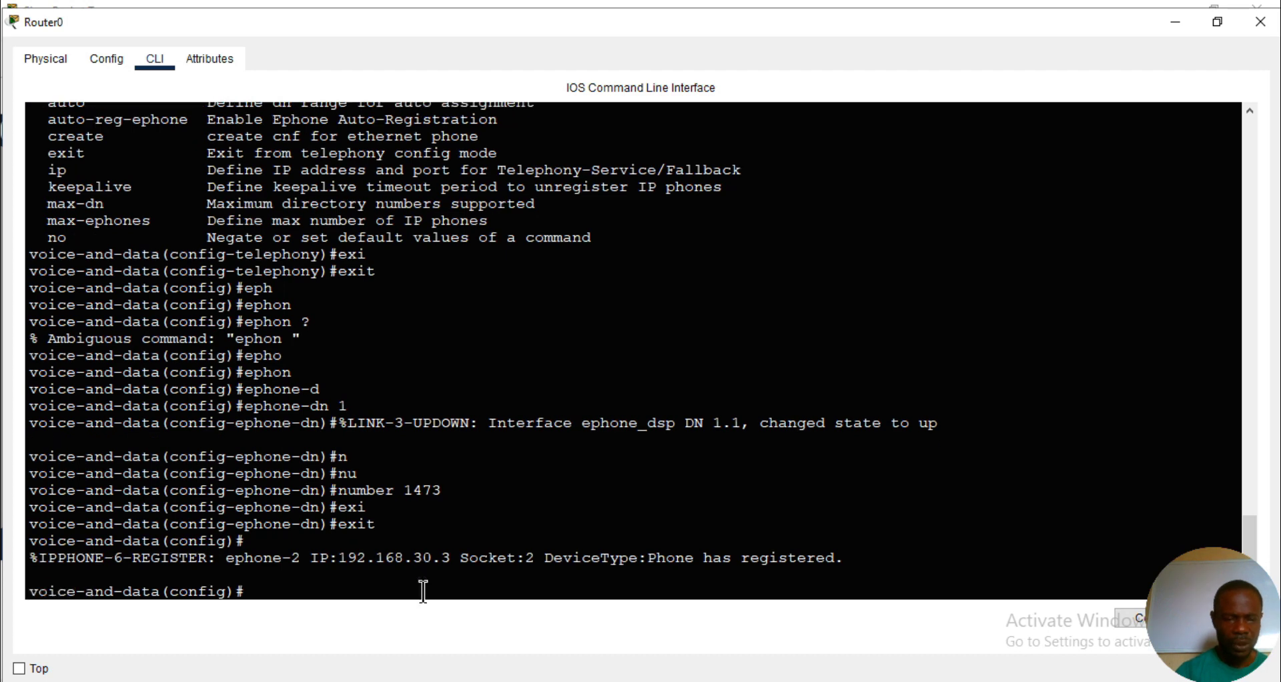
# - Create ephone-dn 2 on Router0 and enter its configuration mode
pyautogui.write('eph')
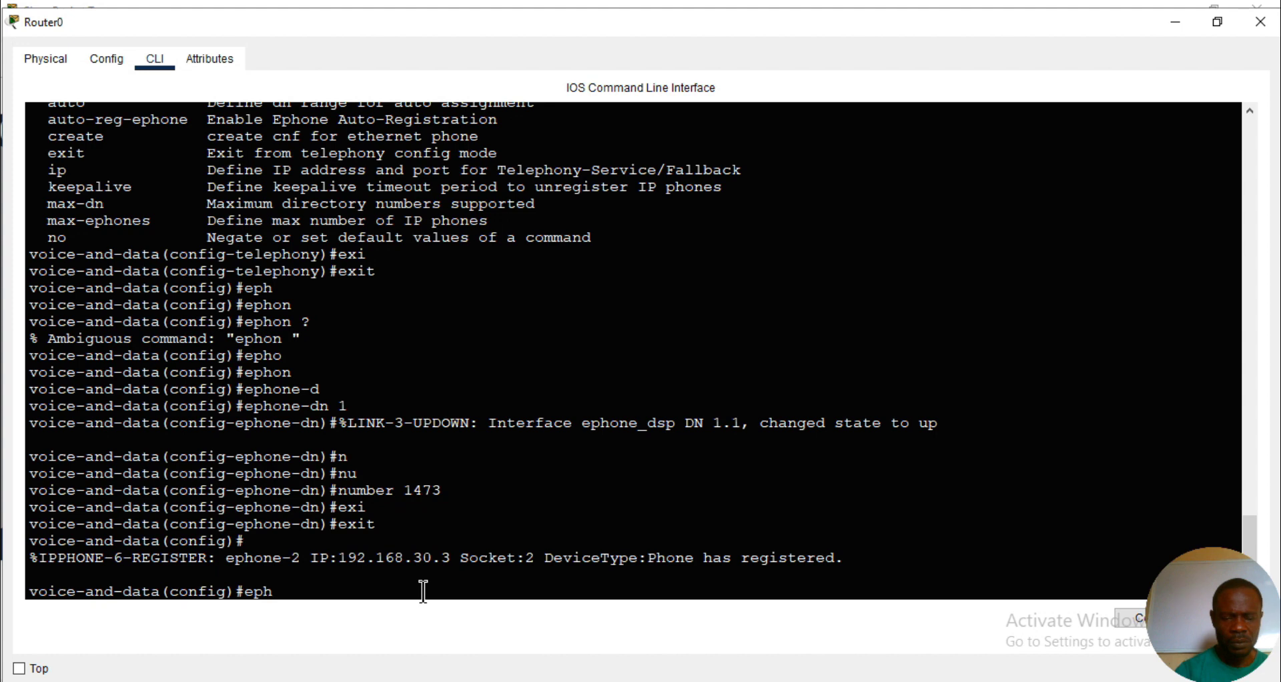
pyautogui.write('on')
pyautogui.press('Tab')
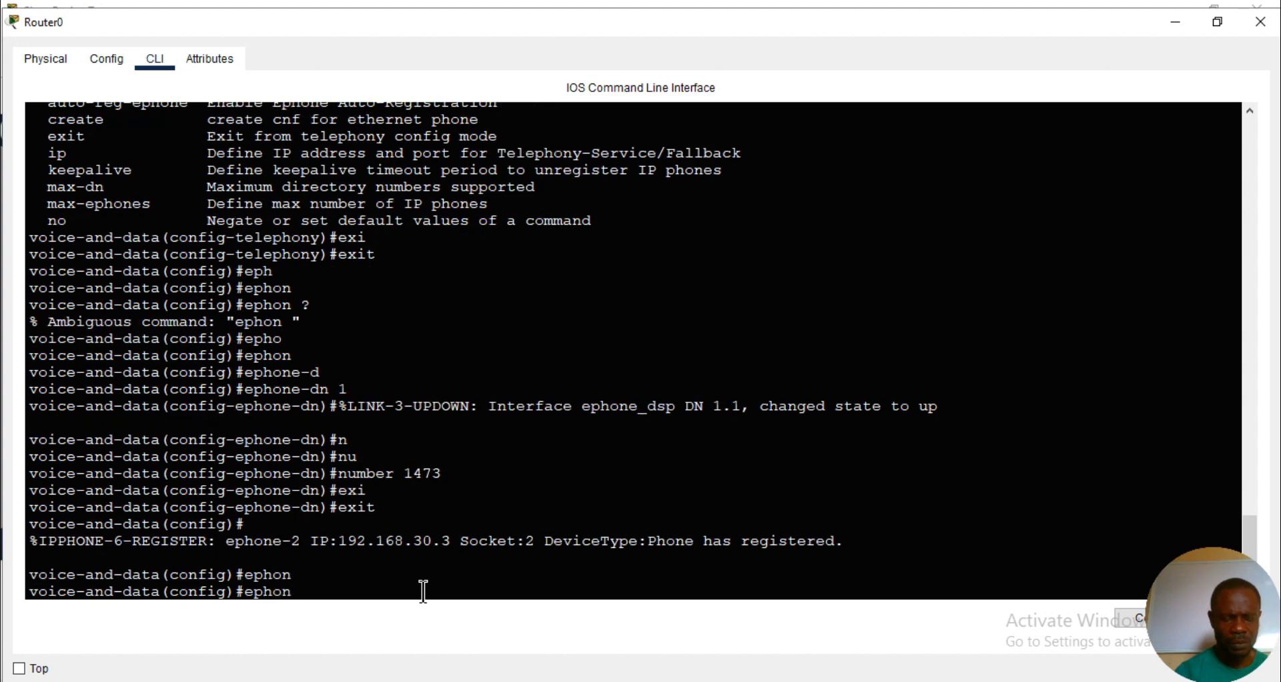
pyautogui.write('e-d')
pyautogui.press('Tab')
pyautogui.write('2')
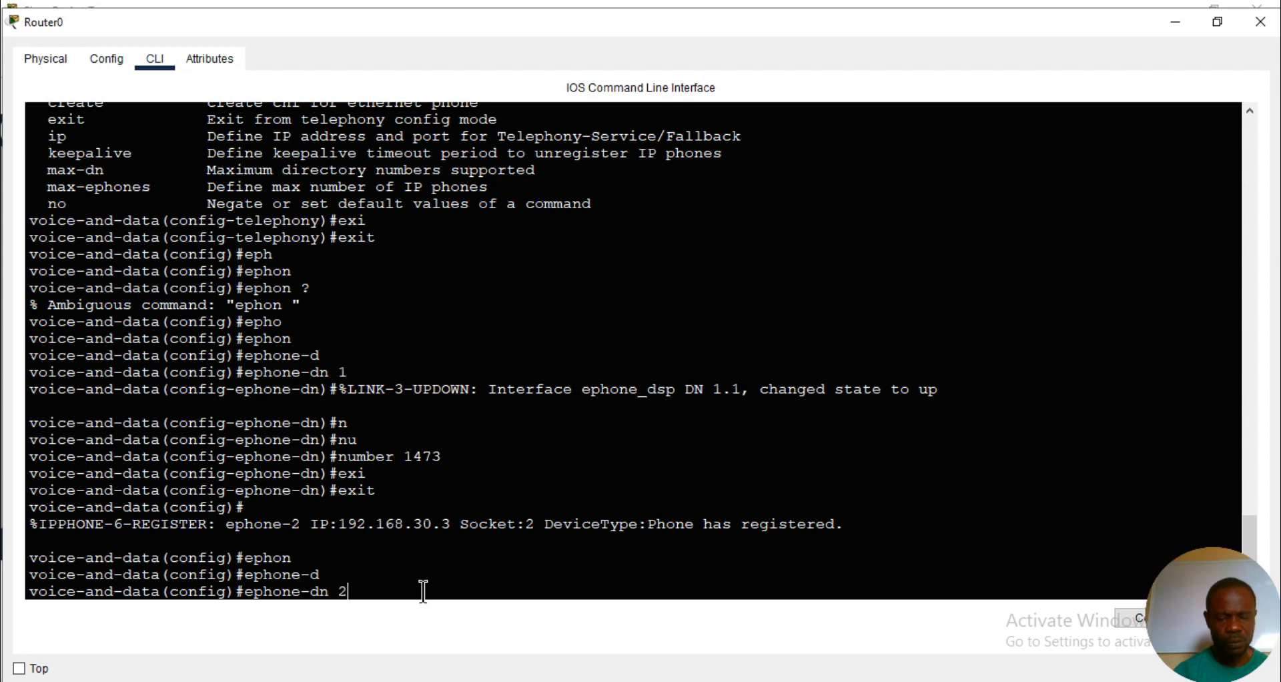
pyautogui.press('Return')
# - Assign number 2384 to ephone-dn 2 and leave configuration mode for the privileged EXEC prompt
pyautogui.write('nd-data(config-ephone-dn)#n')
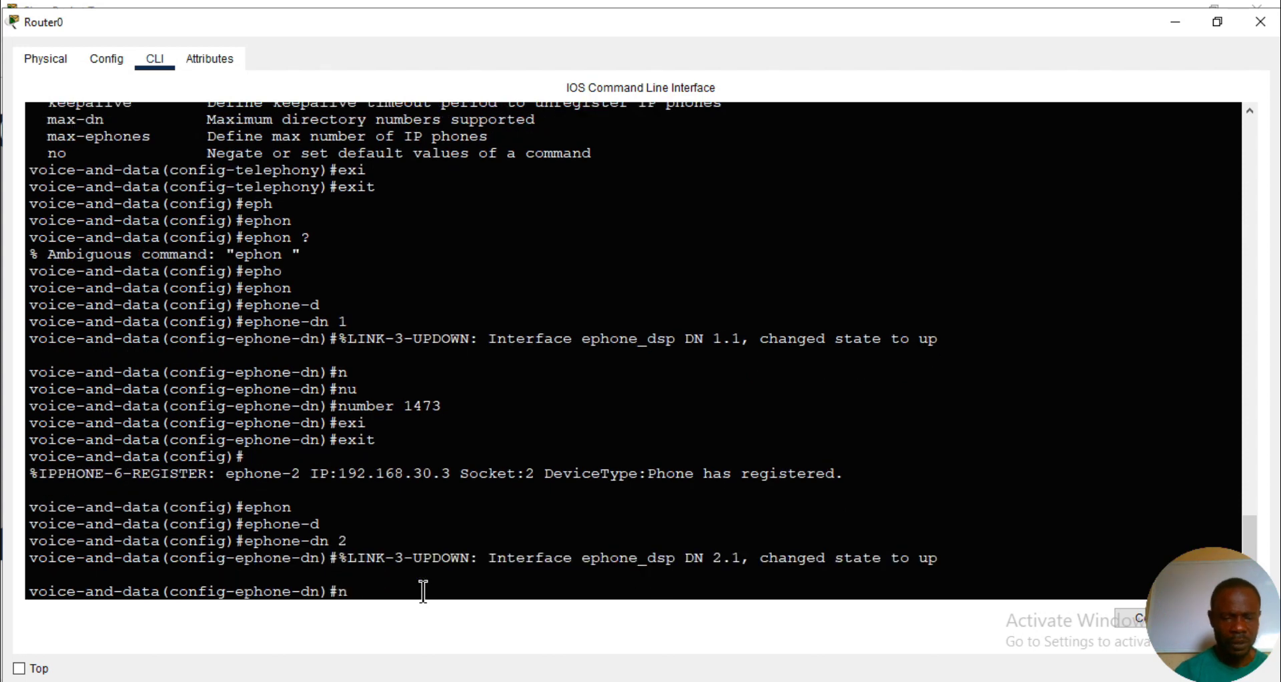
pyautogui.press('Tab')
pyautogui.write('u')
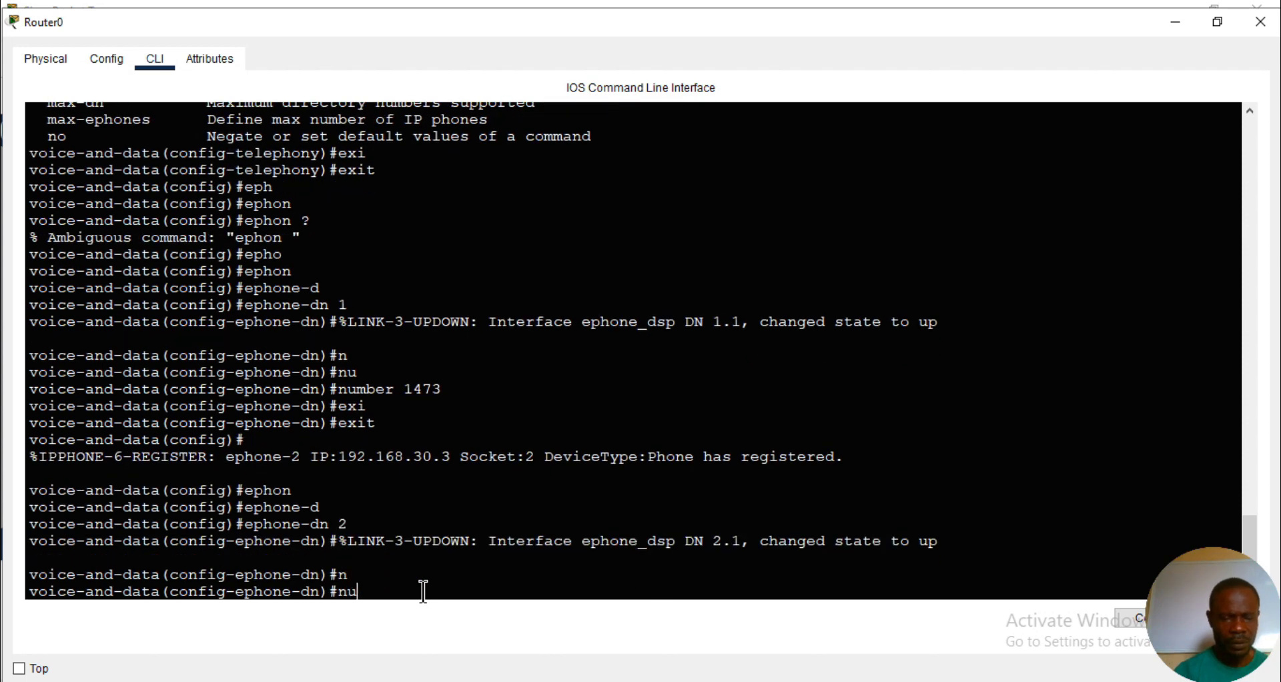
pyautogui.press('Tab')
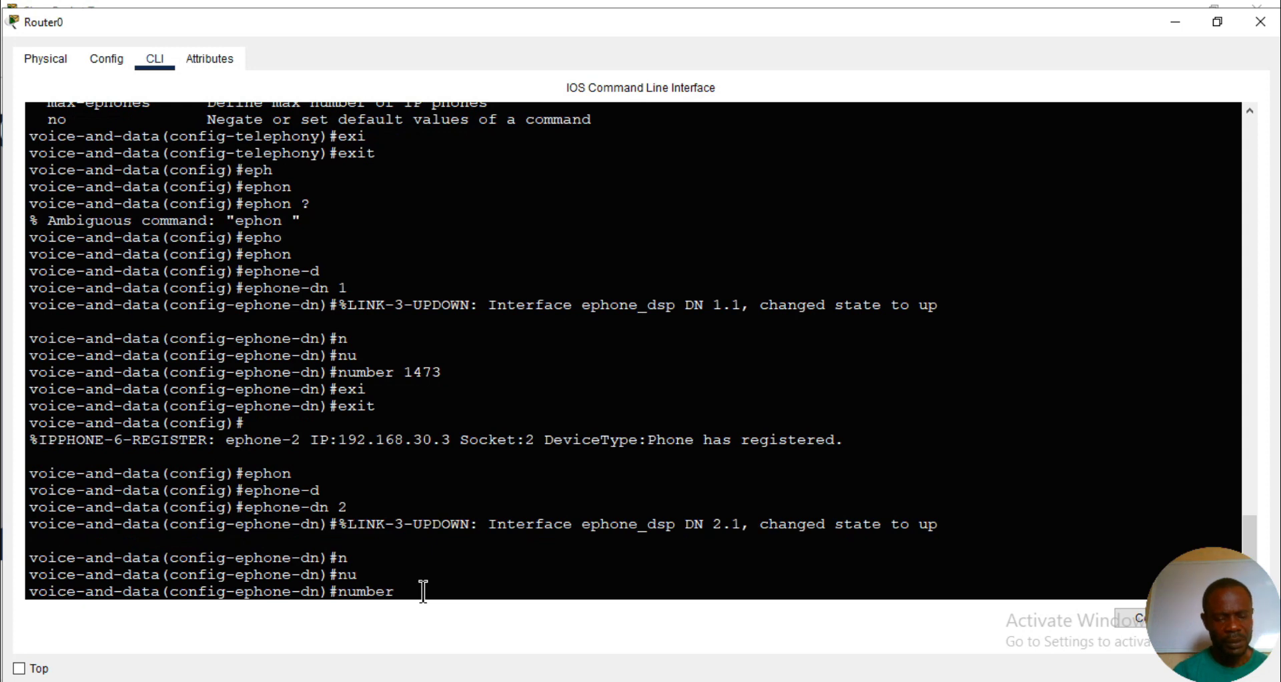
pyautogui.write('23')
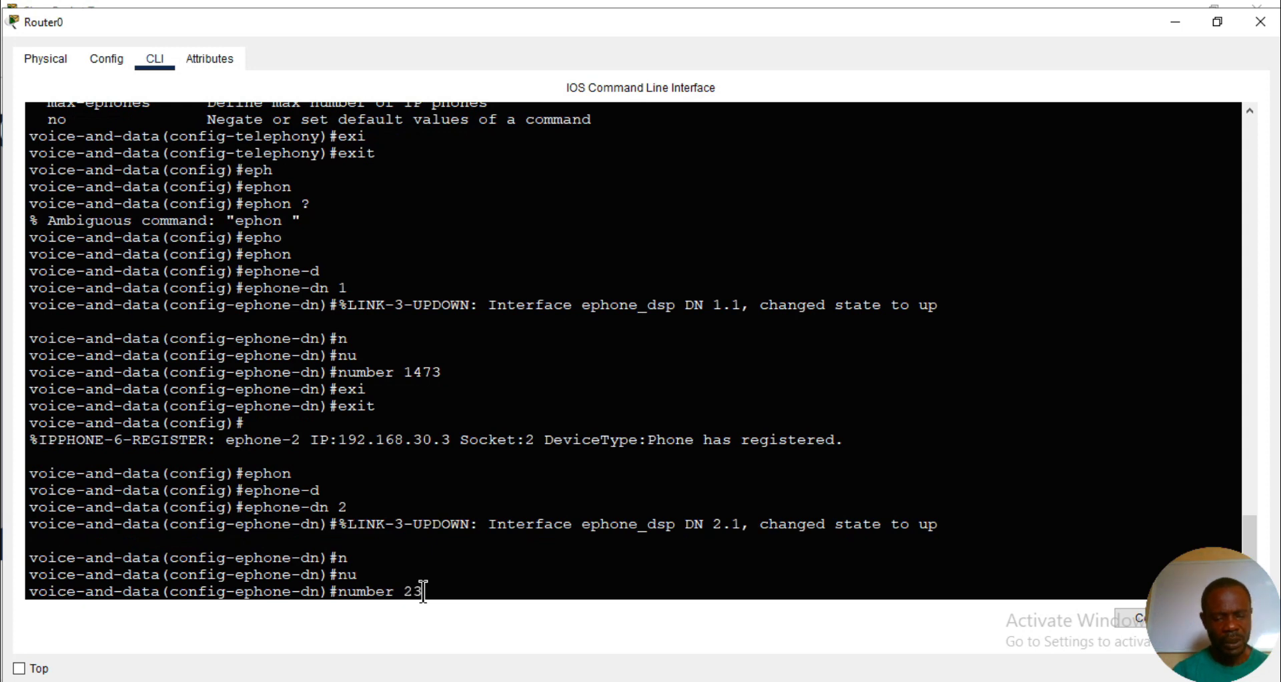
pyautogui.write('44')
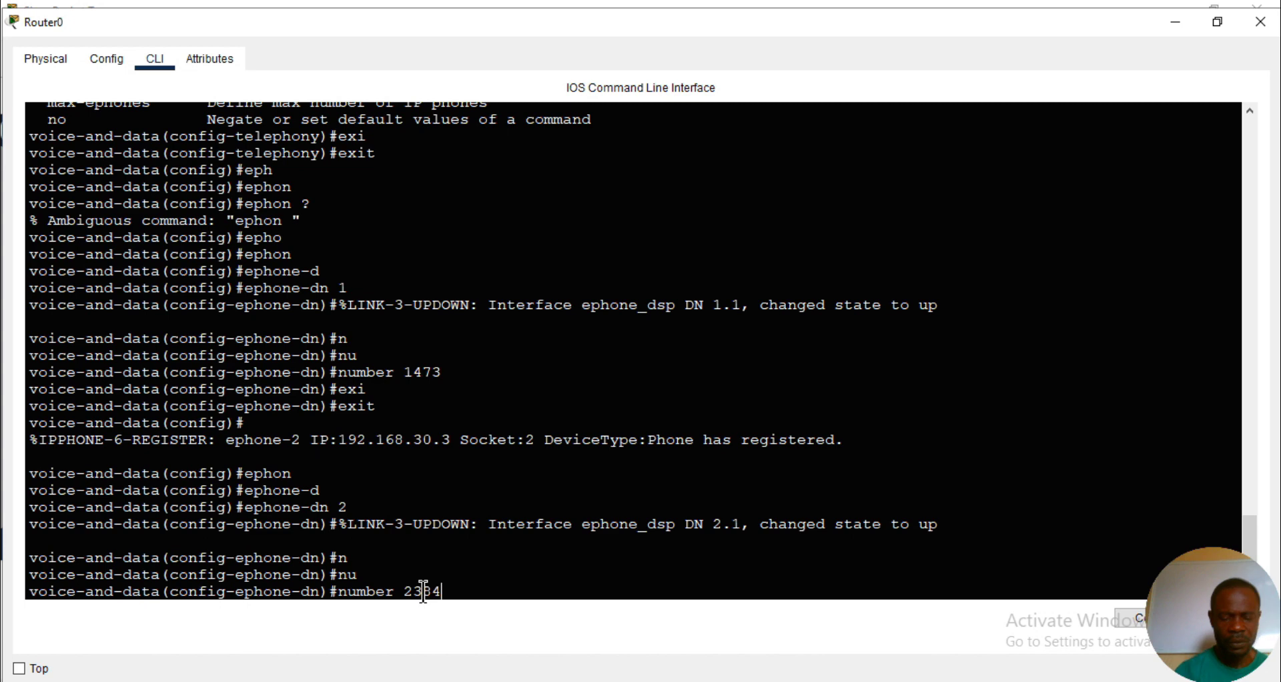
pyautogui.press('Return')
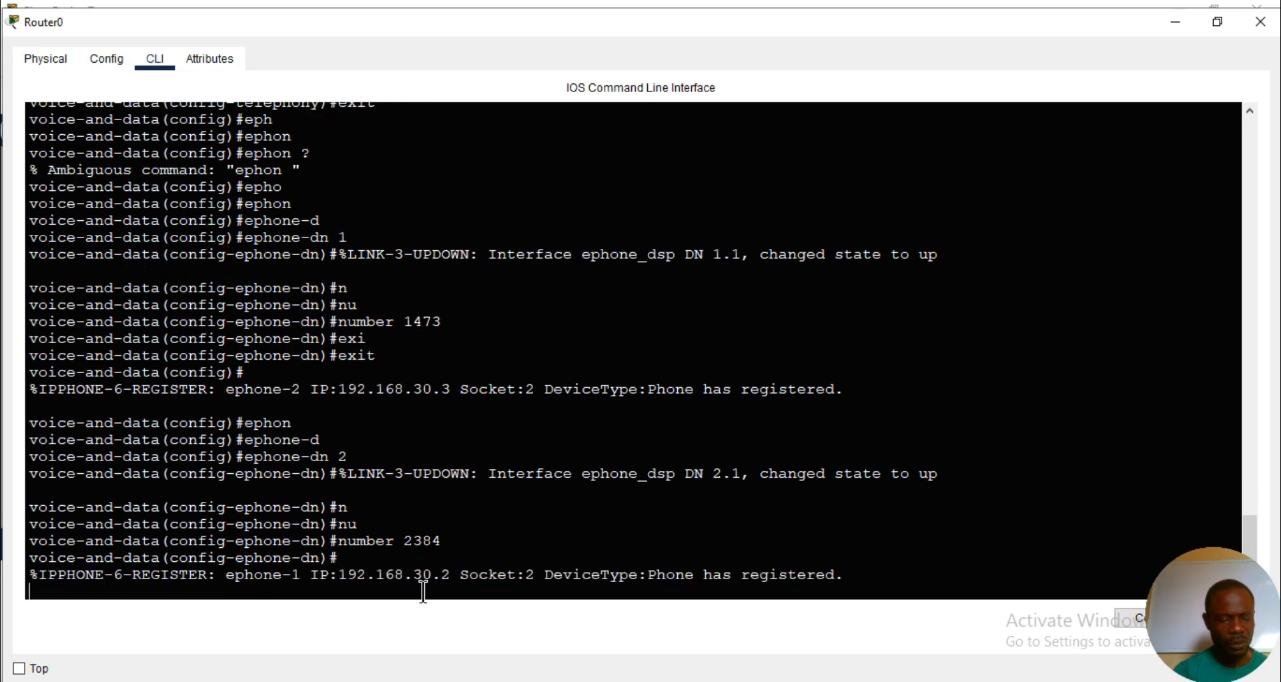
pyautogui.hotkey('ctrl', 'z')
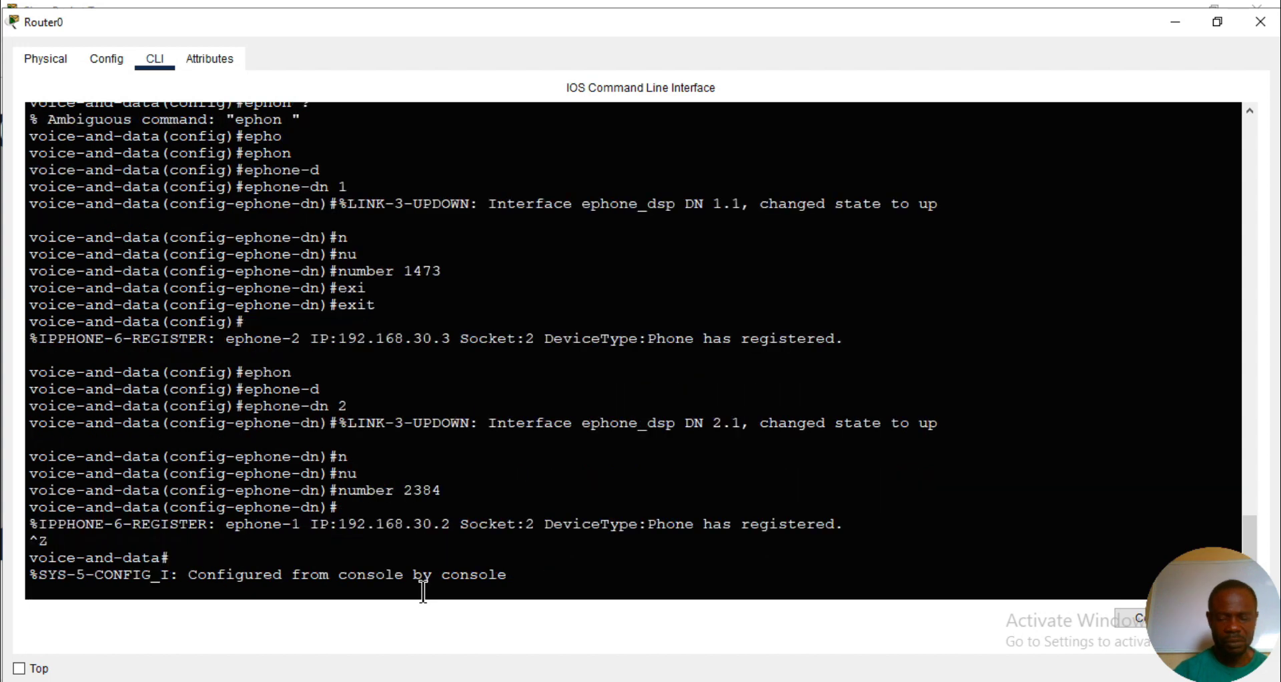
pyautogui.press('Return')
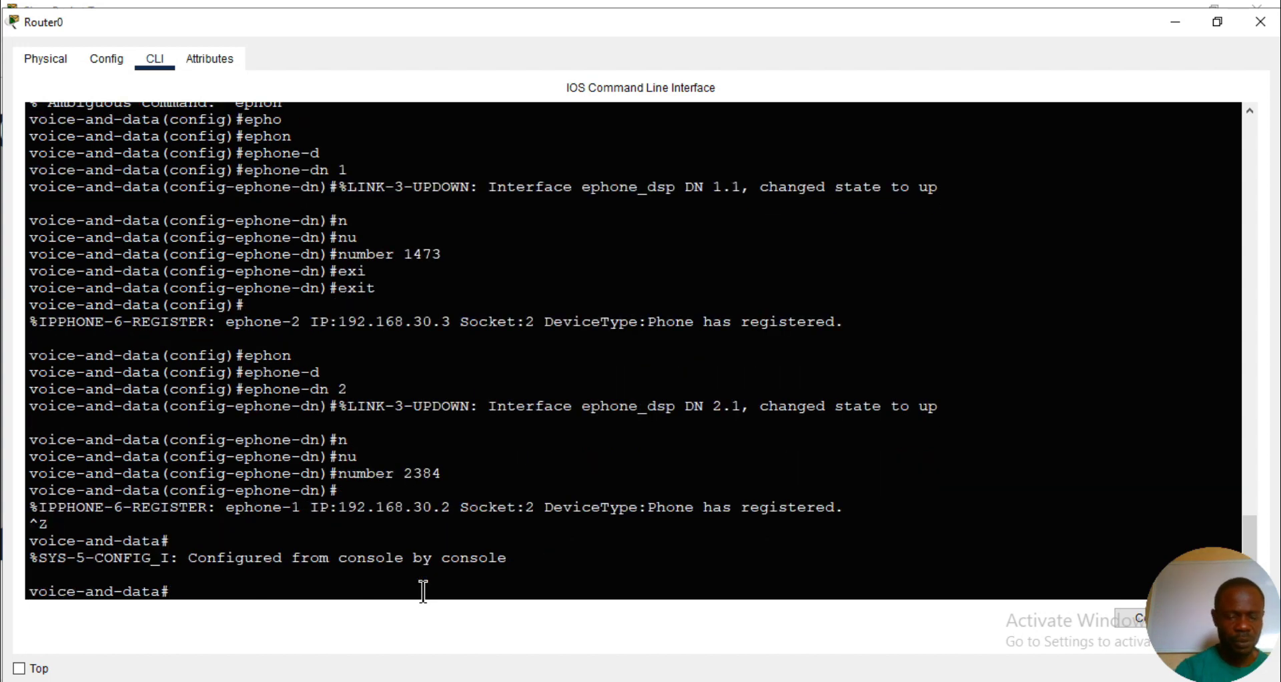
# - Check the options of the show ephone command and display the ephones' registration details
pyautogui.write('sh ep')
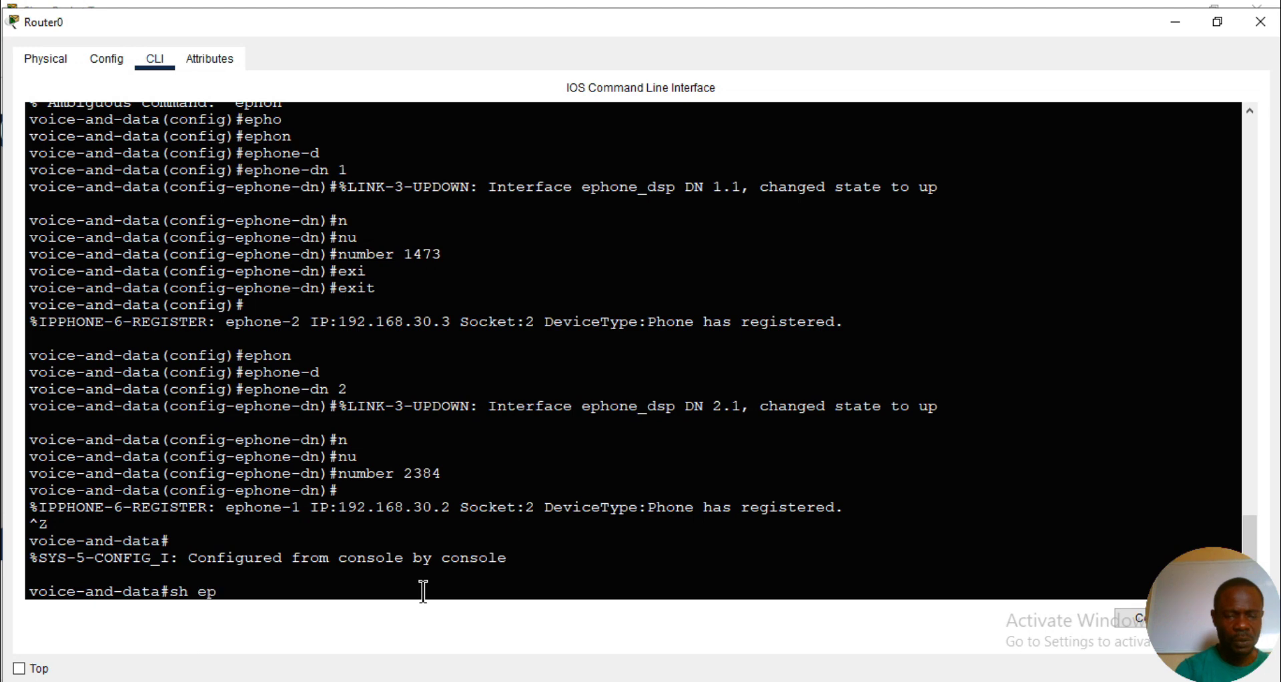
pyautogui.press('Tab')
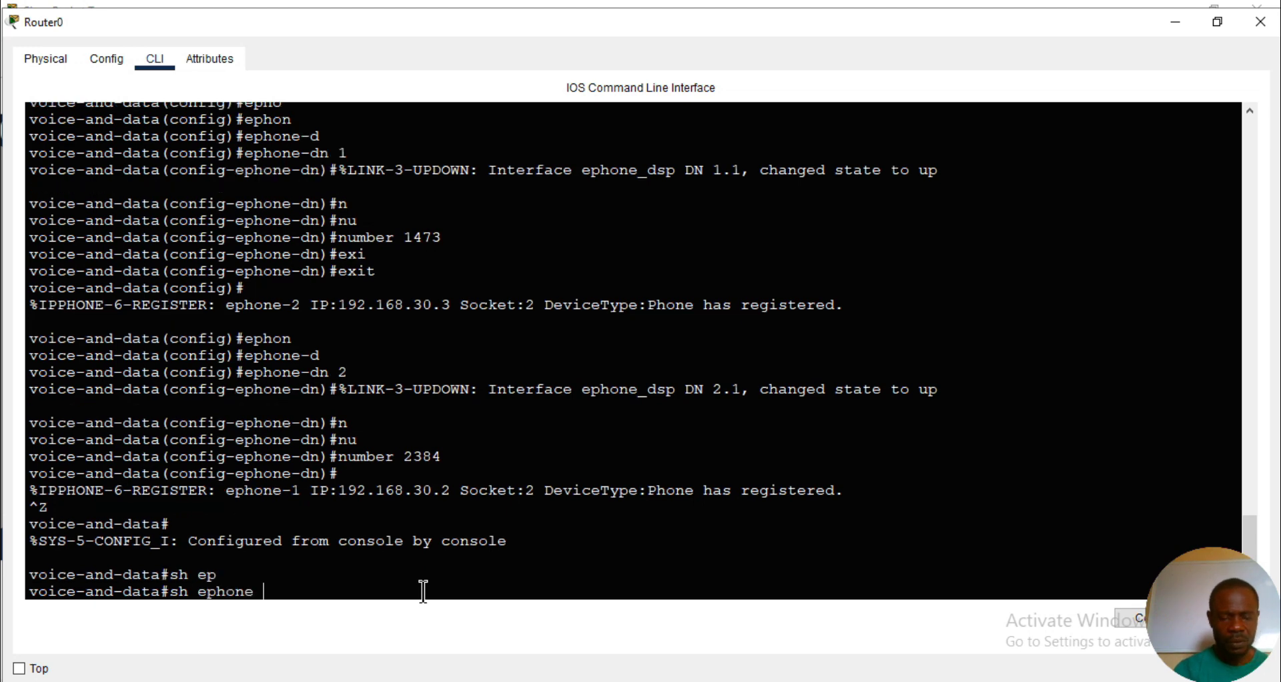
pyautogui.write('?')
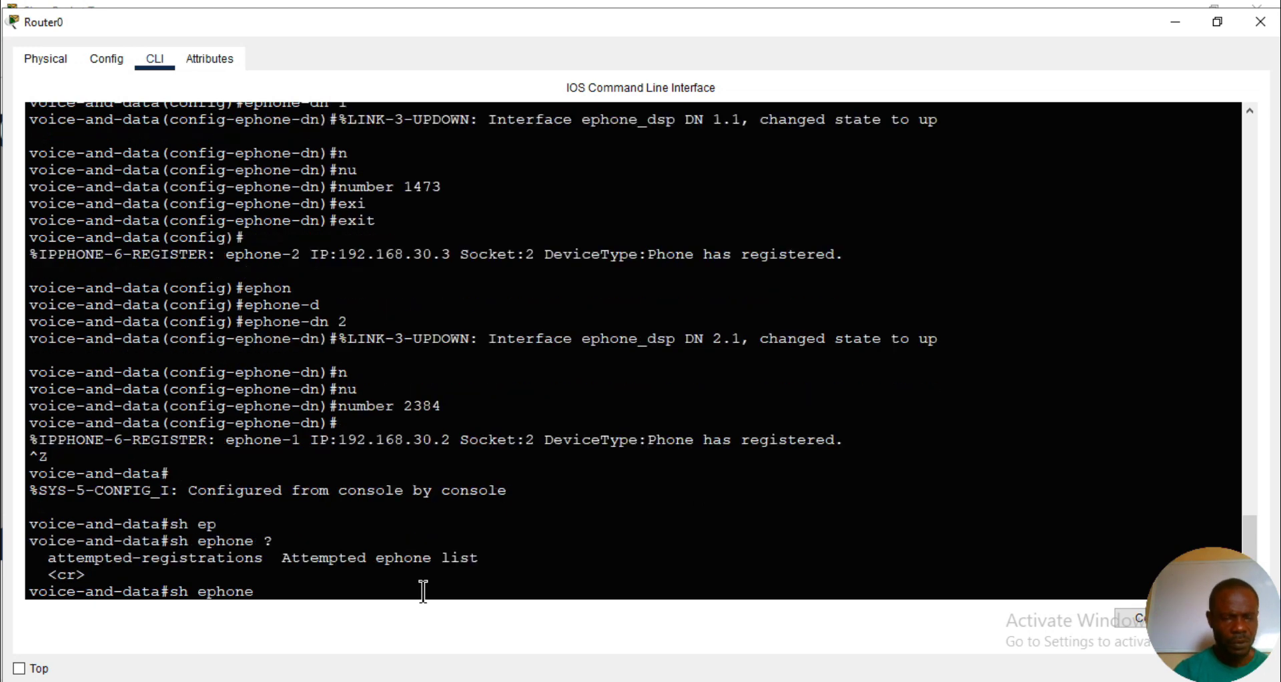
pyautogui.press('Return')
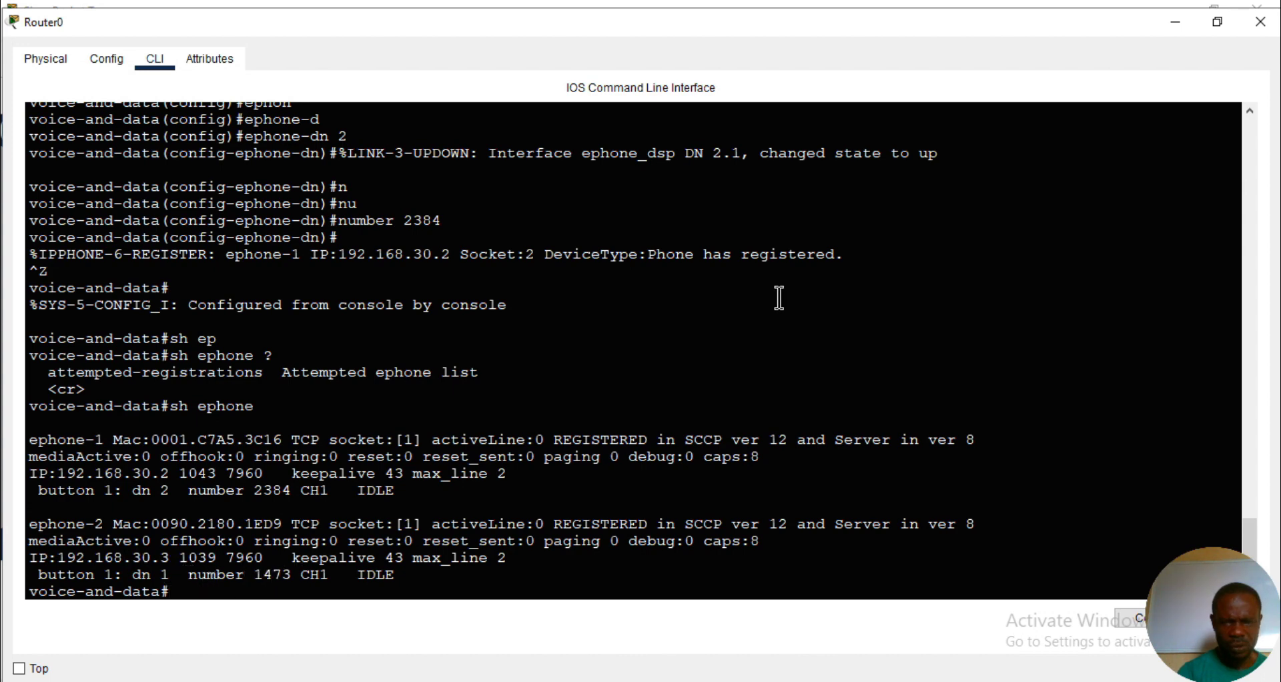
# - Put the Router0 console away and open the device windows of IP Phone0 and IP Phone1
pyautogui.click(1175, 23)
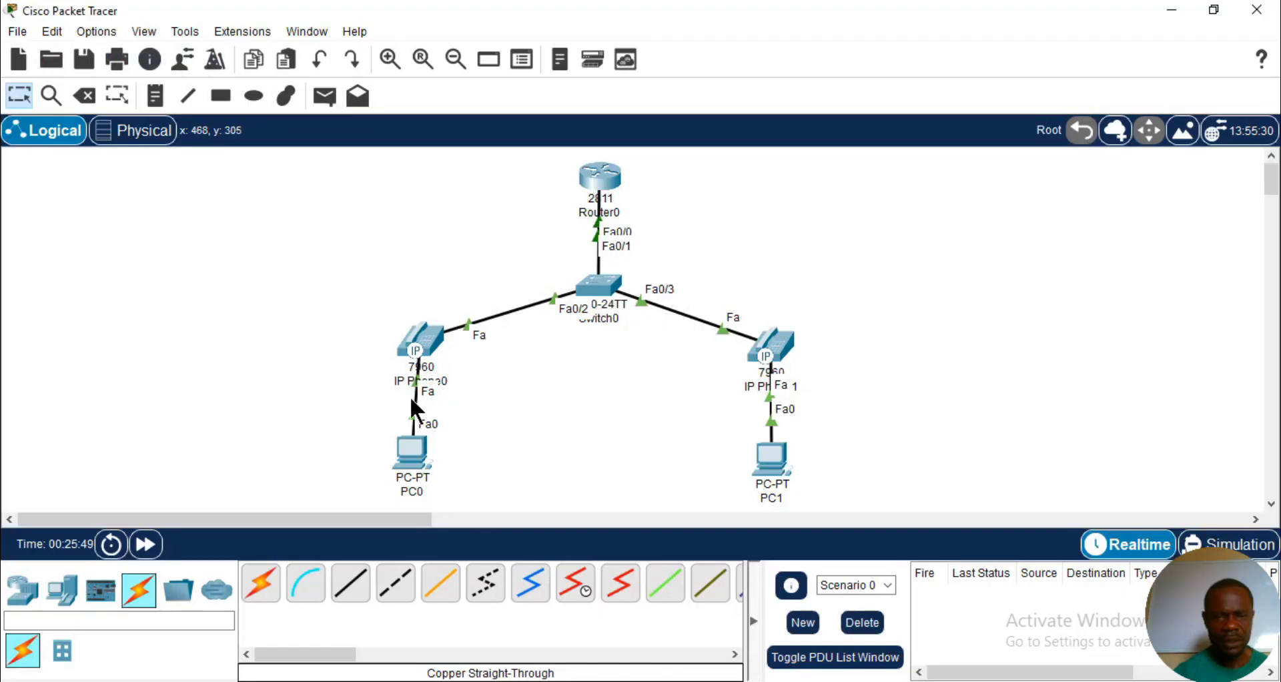
pyautogui.click(418, 347)
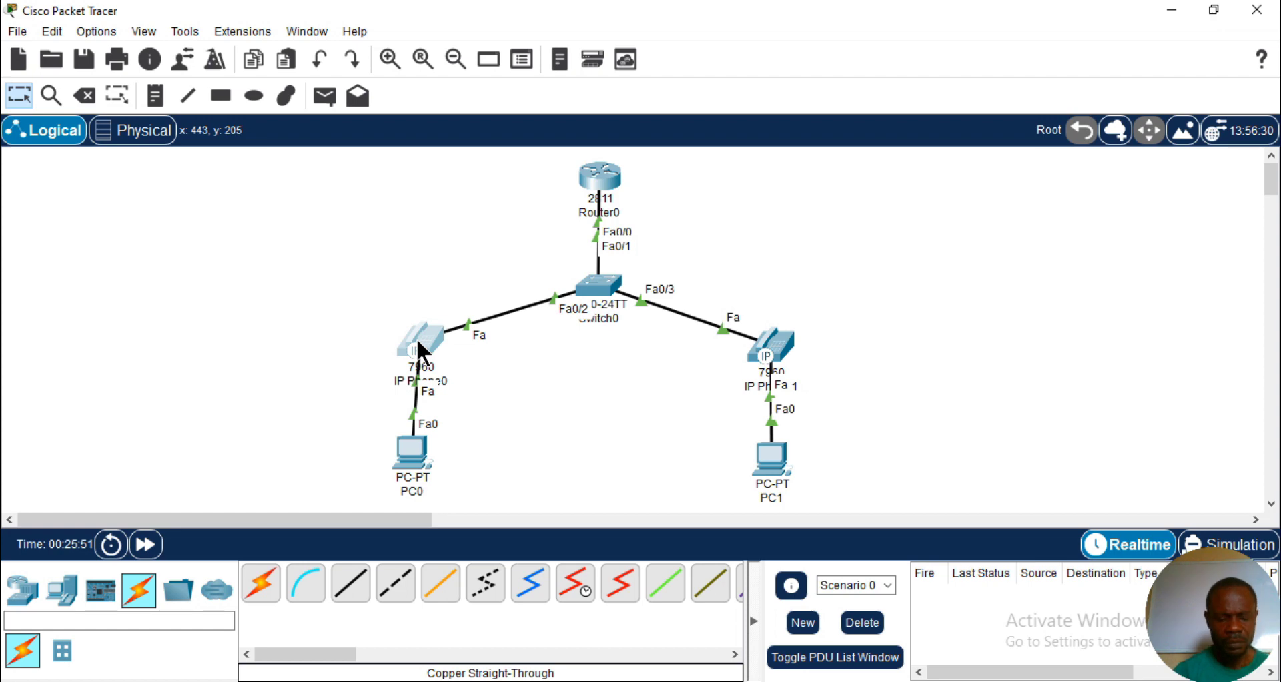
pyautogui.click(418, 349)
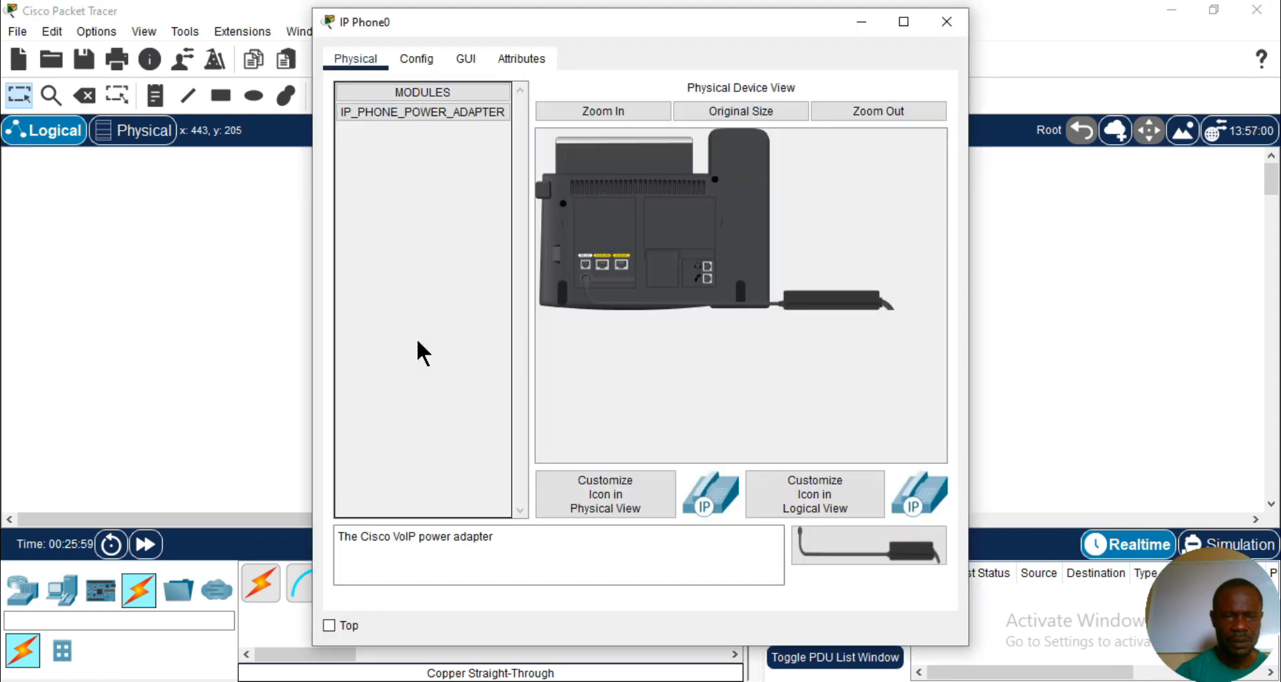
pyautogui.click(947, 22)
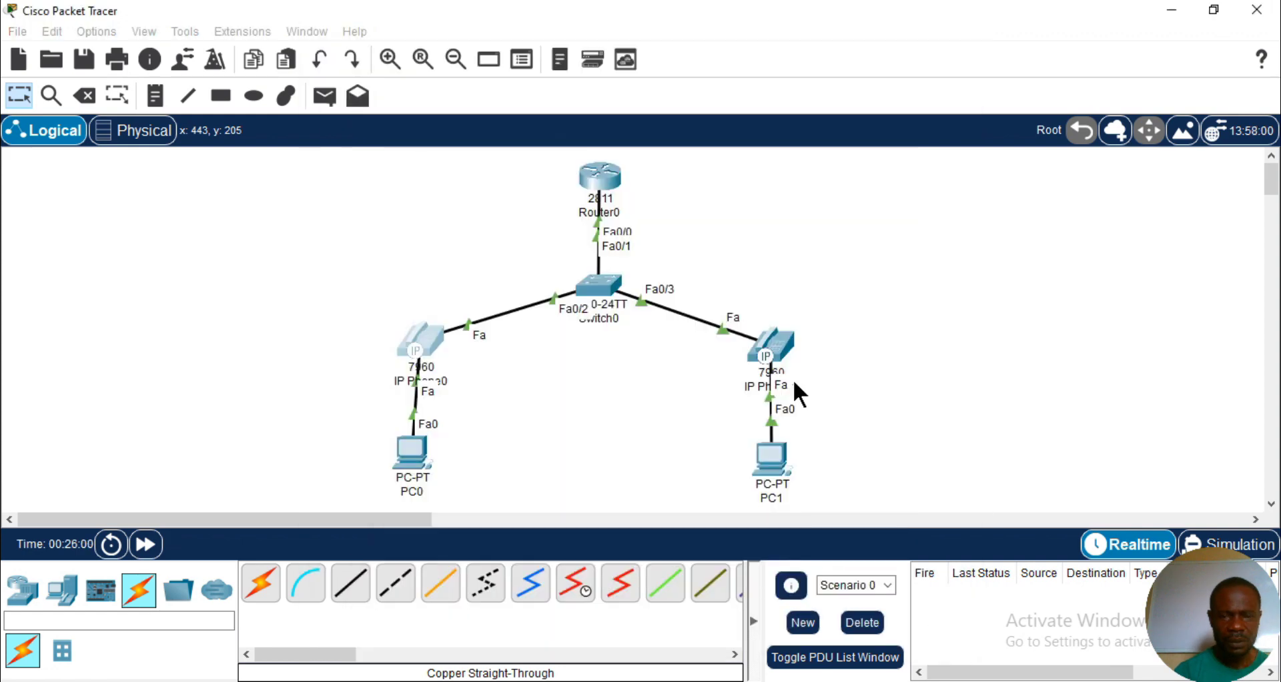
pyautogui.click(780, 346)
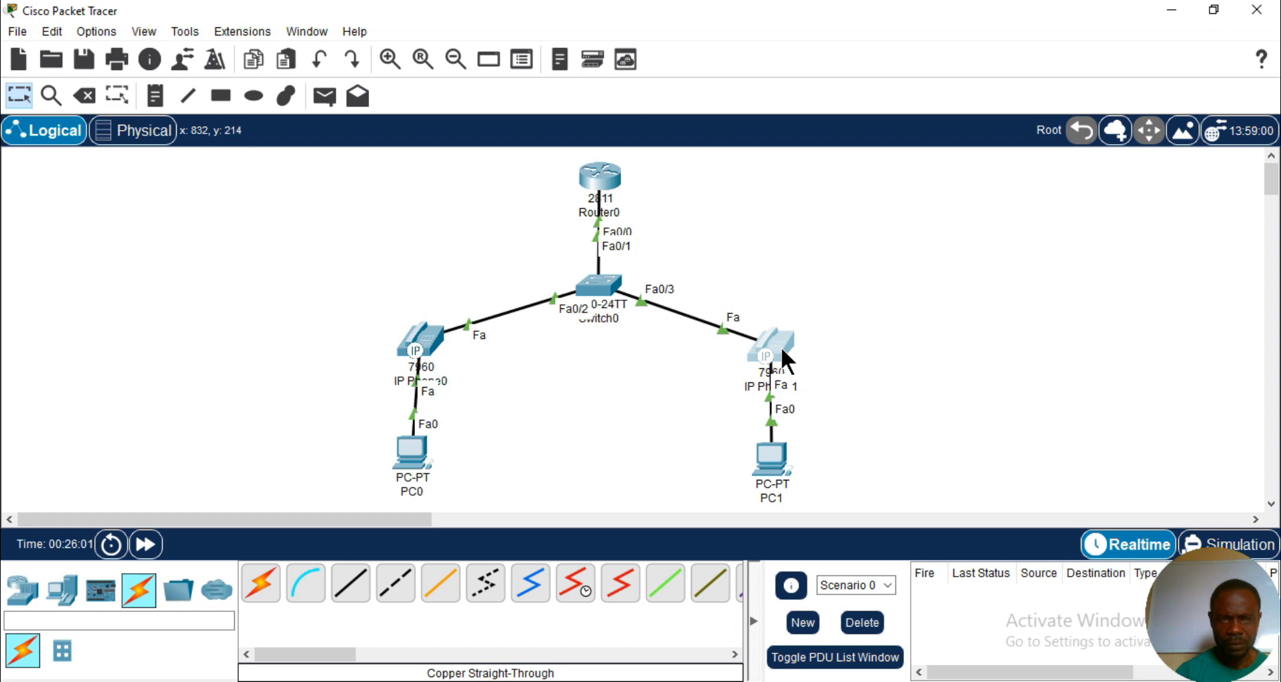
pyautogui.click(768, 344)
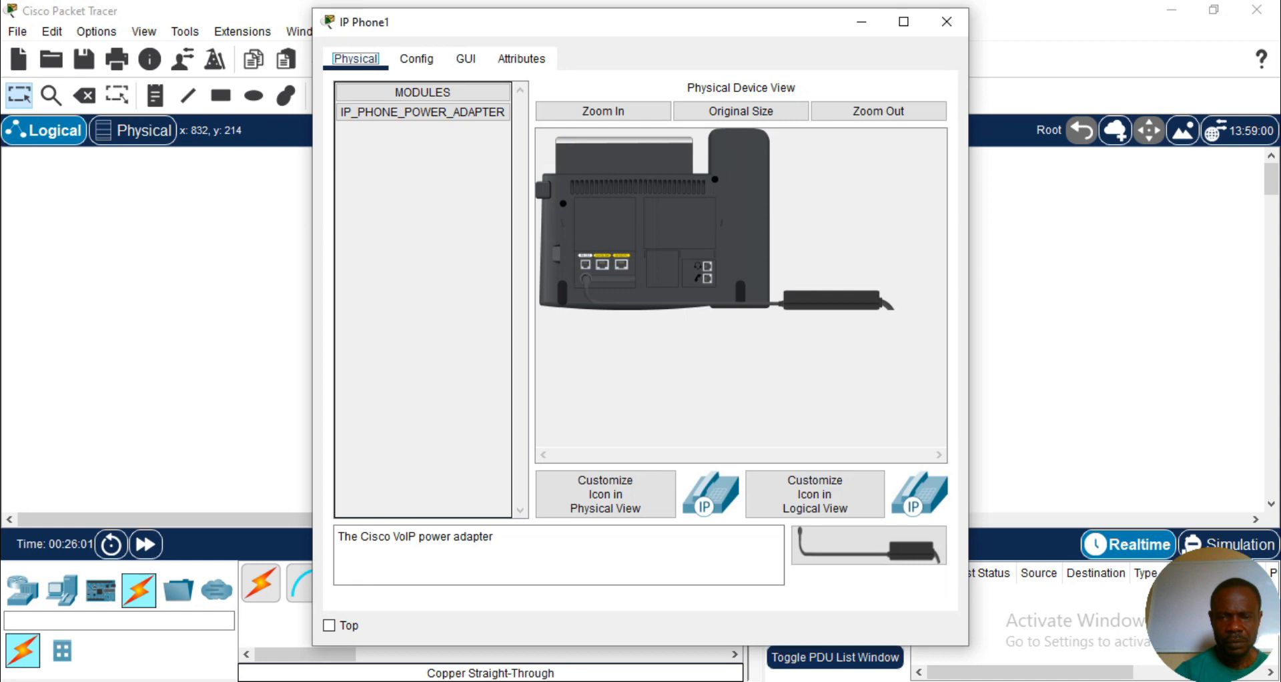
# - Arrange the IP Phone0 and IP Phone1 windows side by side and show the GUI view of each phone
pyautogui.click(534, 681)
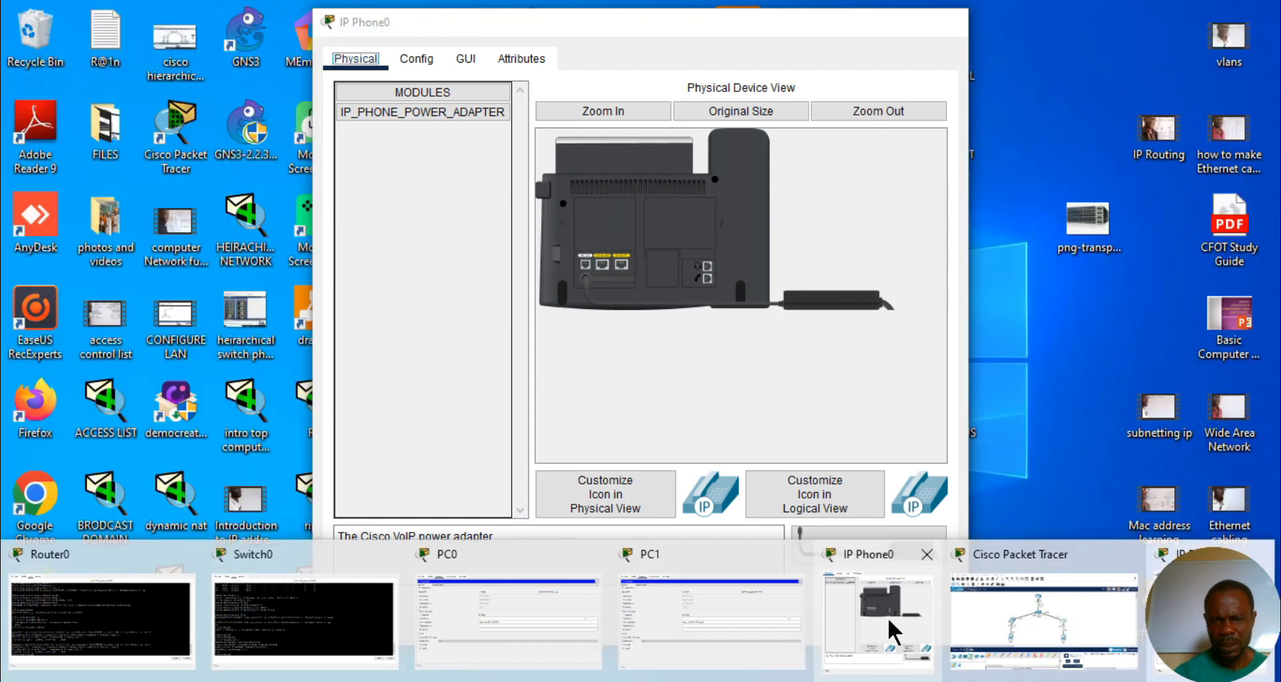
pyautogui.click(893, 627)
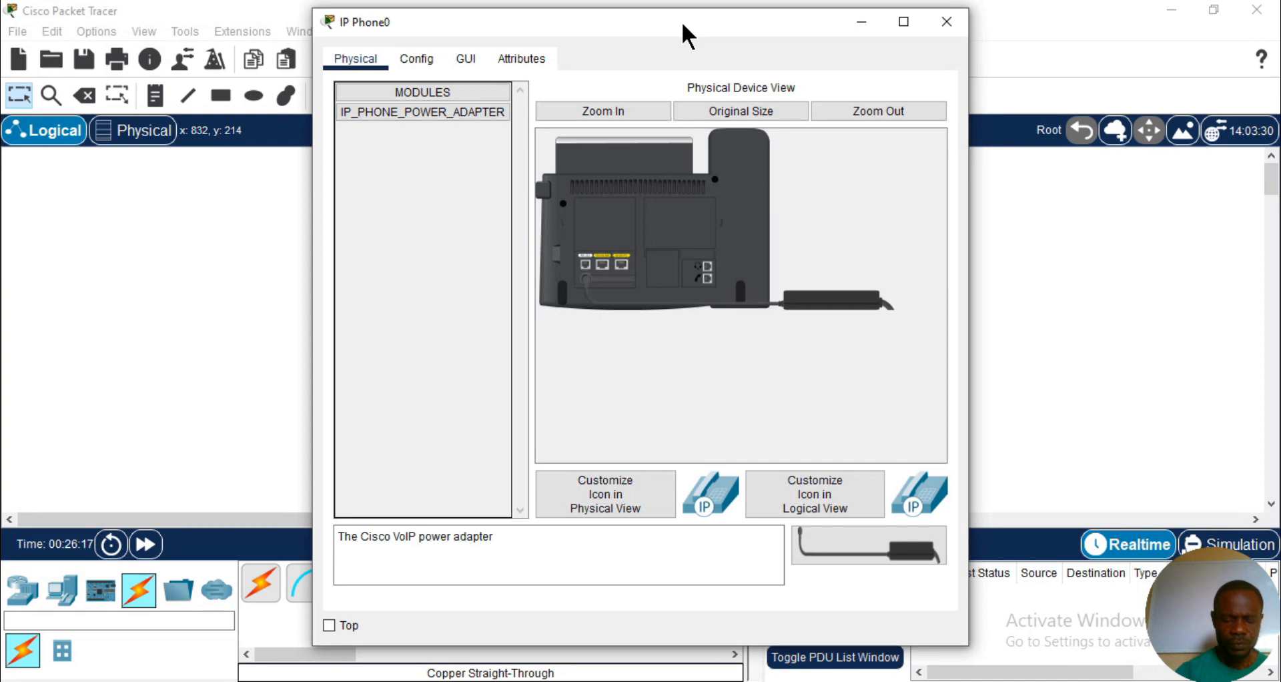
pyautogui.moveTo(683, 25); pyautogui.dragTo(968, 50)
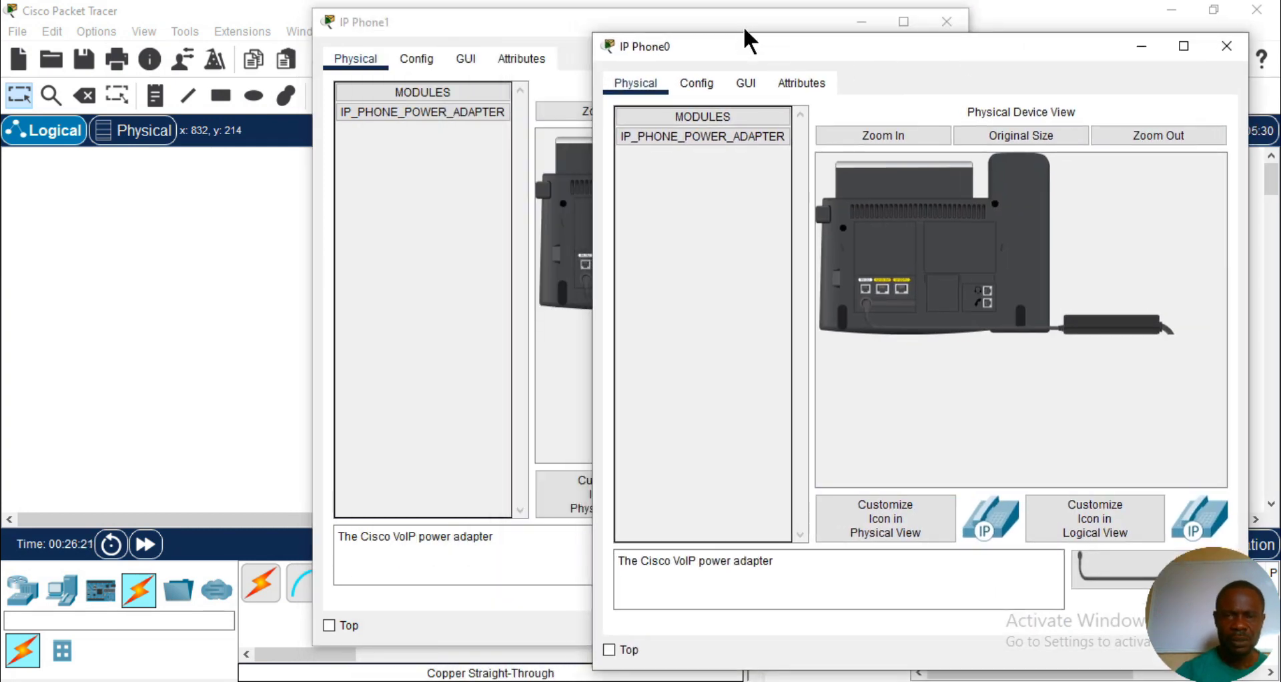
pyautogui.moveTo(521, 29); pyautogui.dragTo(265, 28)
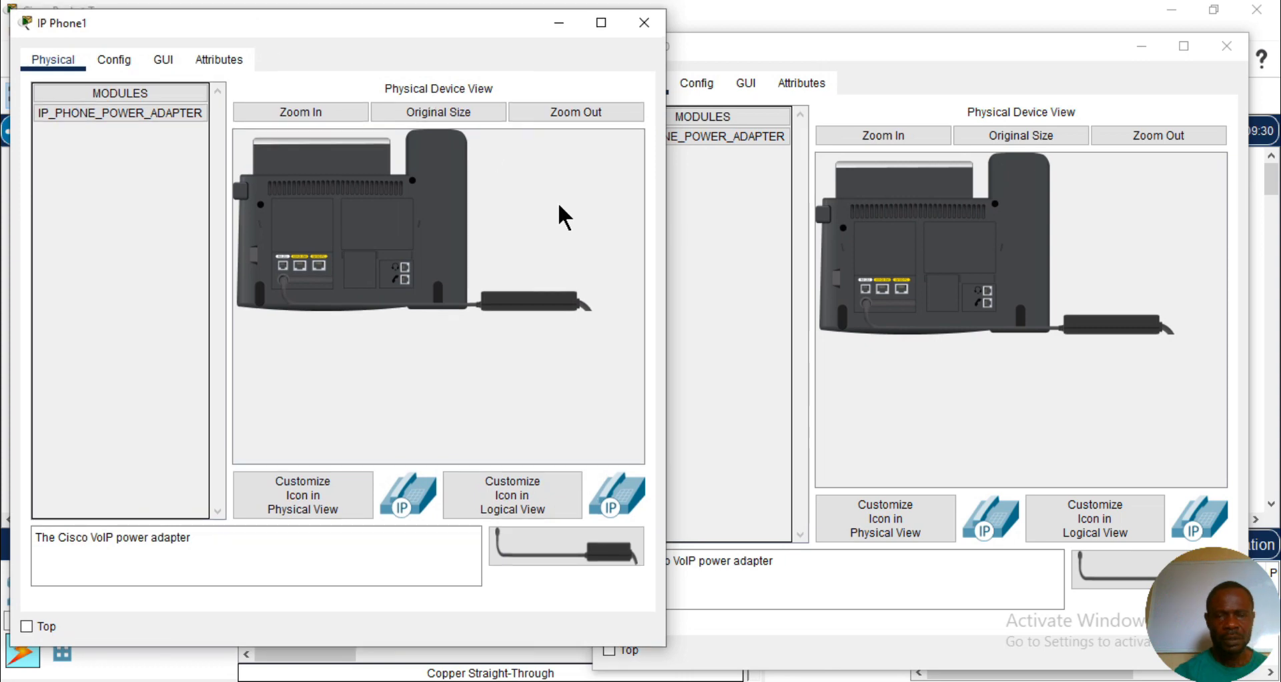
pyautogui.click(165, 61)
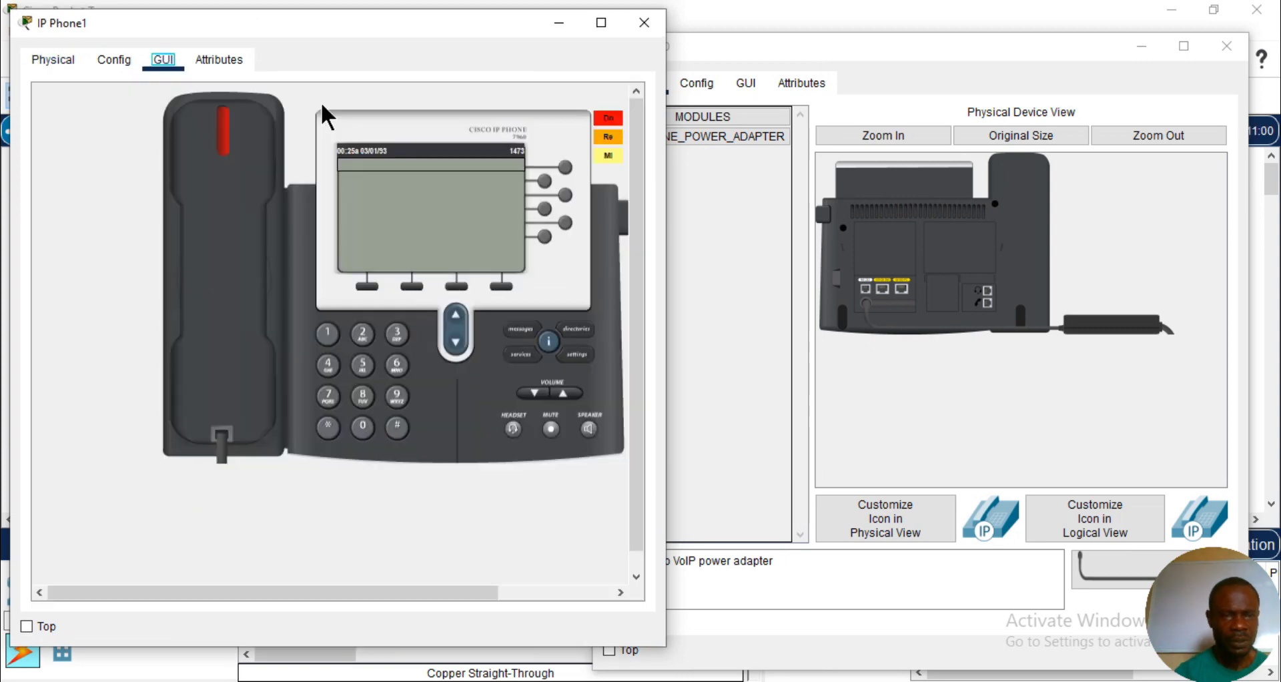
pyautogui.click(746, 82)
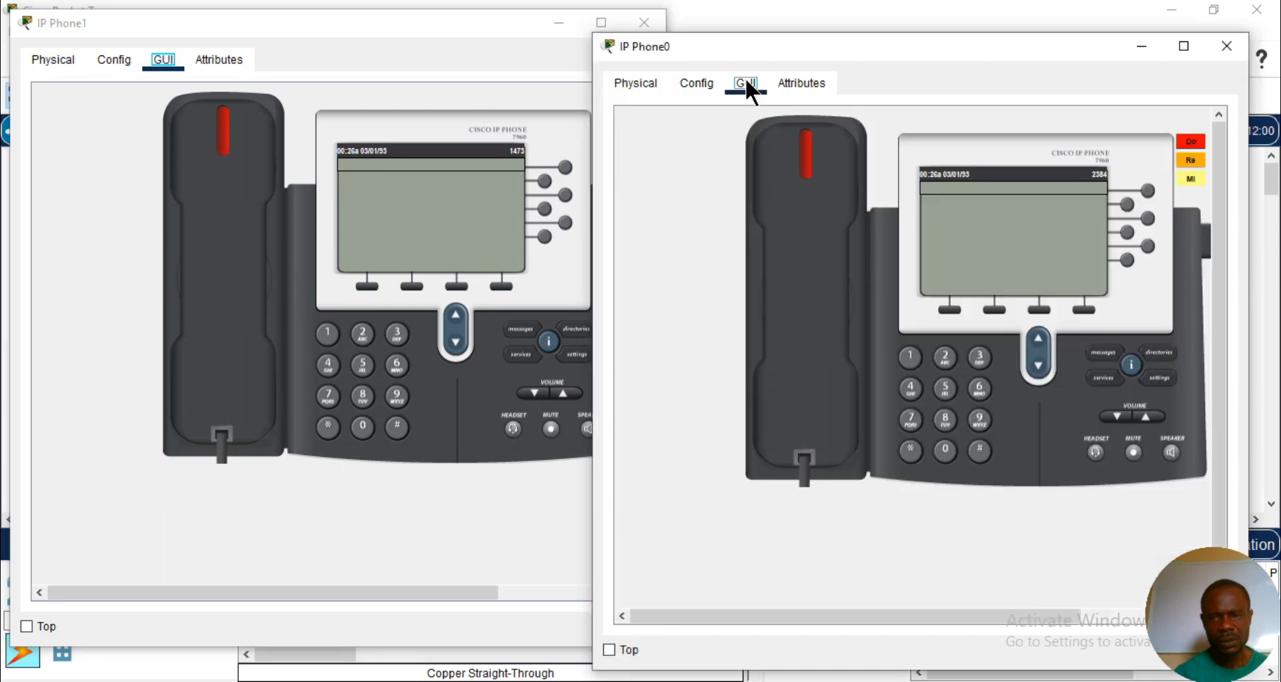
# - Lift the handset of IP Phone1, dial 2384 and answer the incoming call on IP Phone0
pyautogui.click(227, 274)
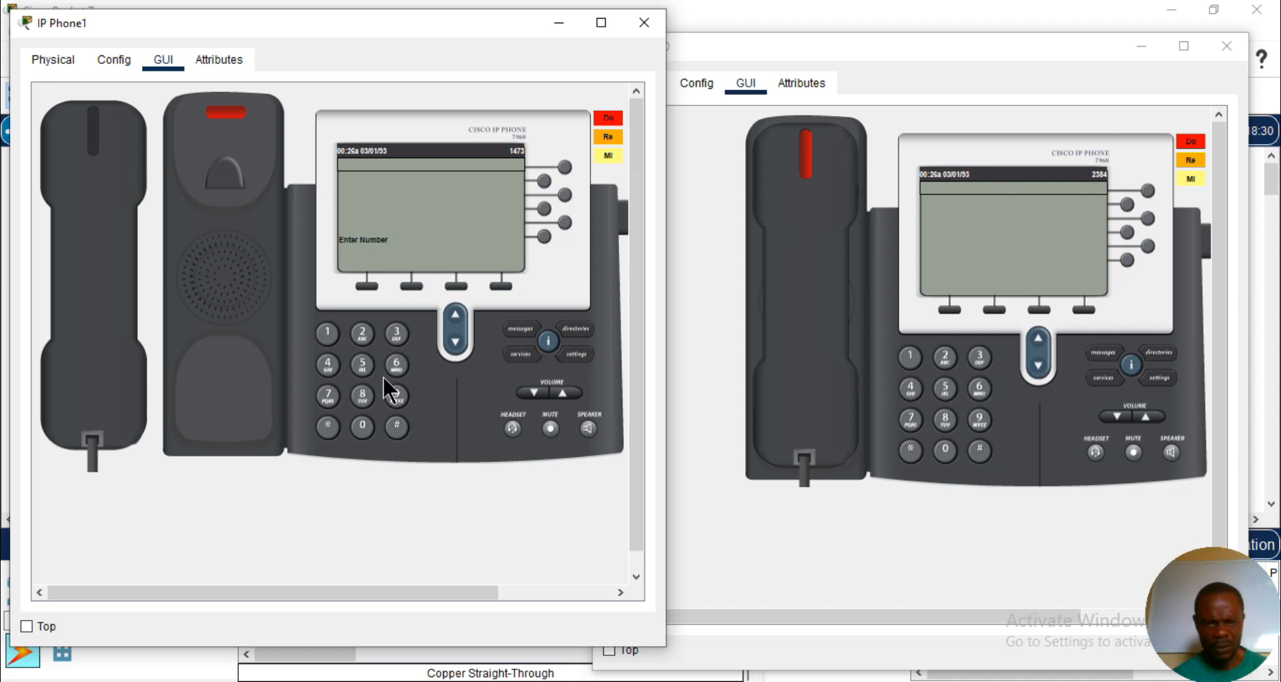
pyautogui.click(359, 335)
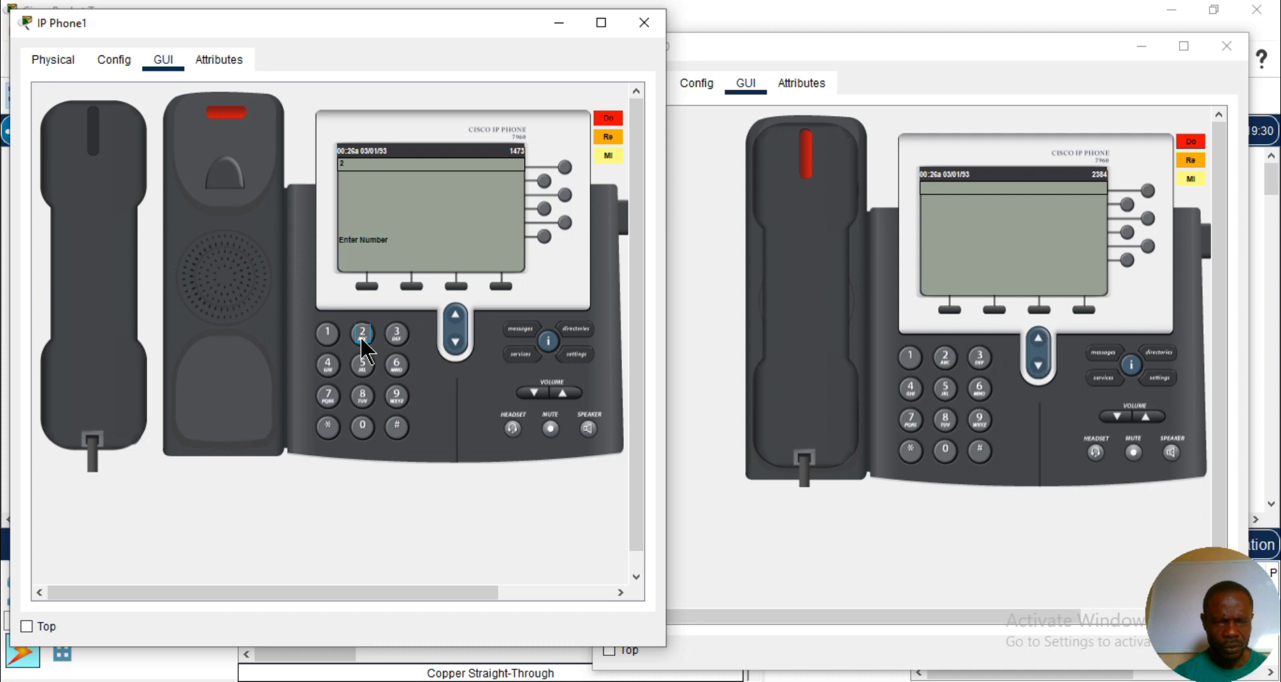
pyautogui.click(397, 331)
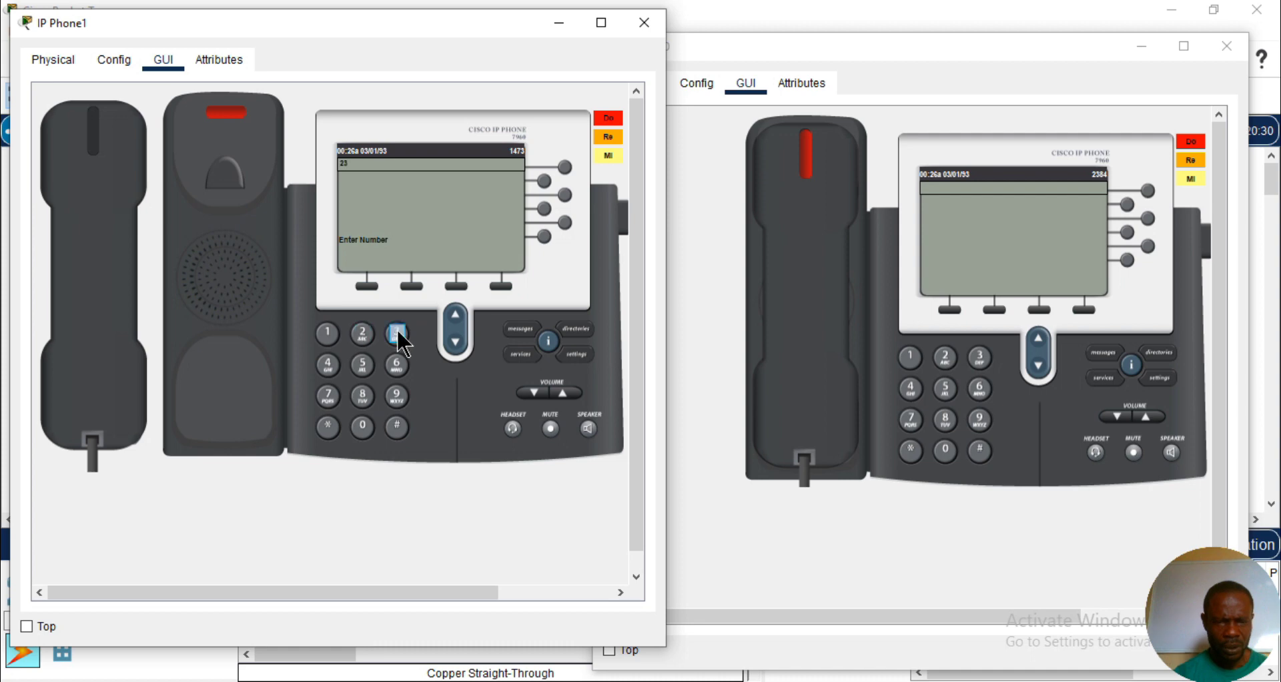
pyautogui.click(361, 397)
pyautogui.click(327, 365)
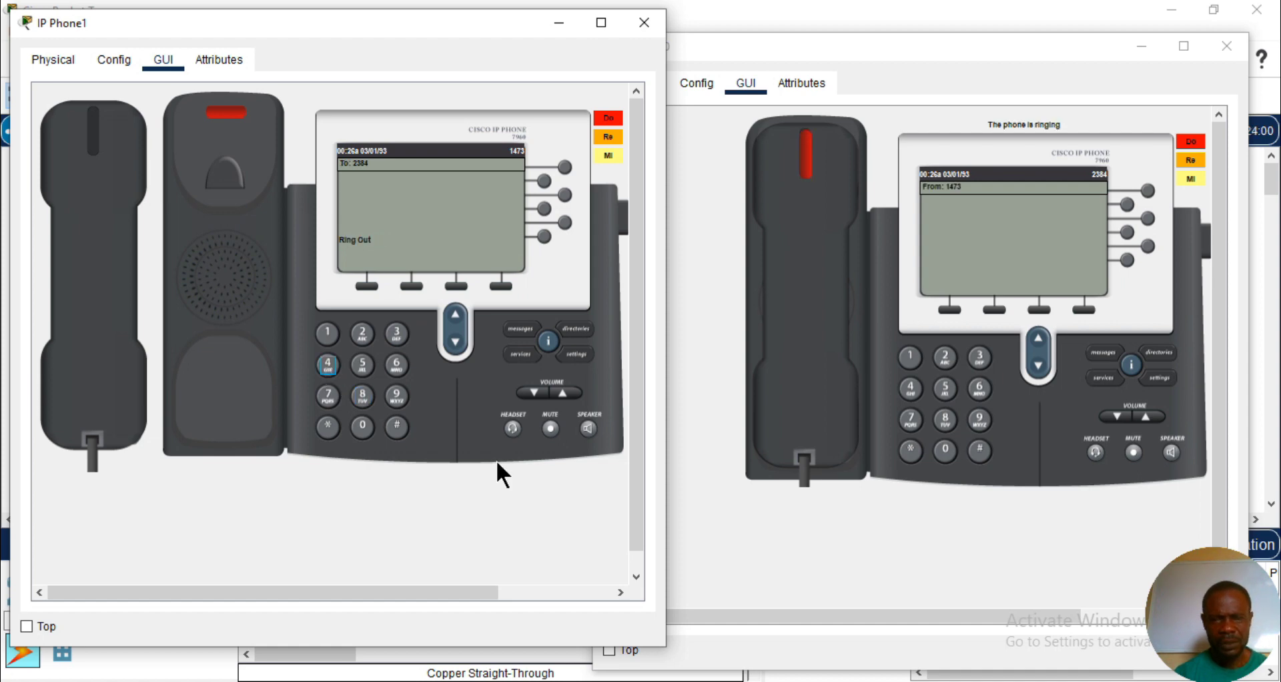
pyautogui.click(809, 265)
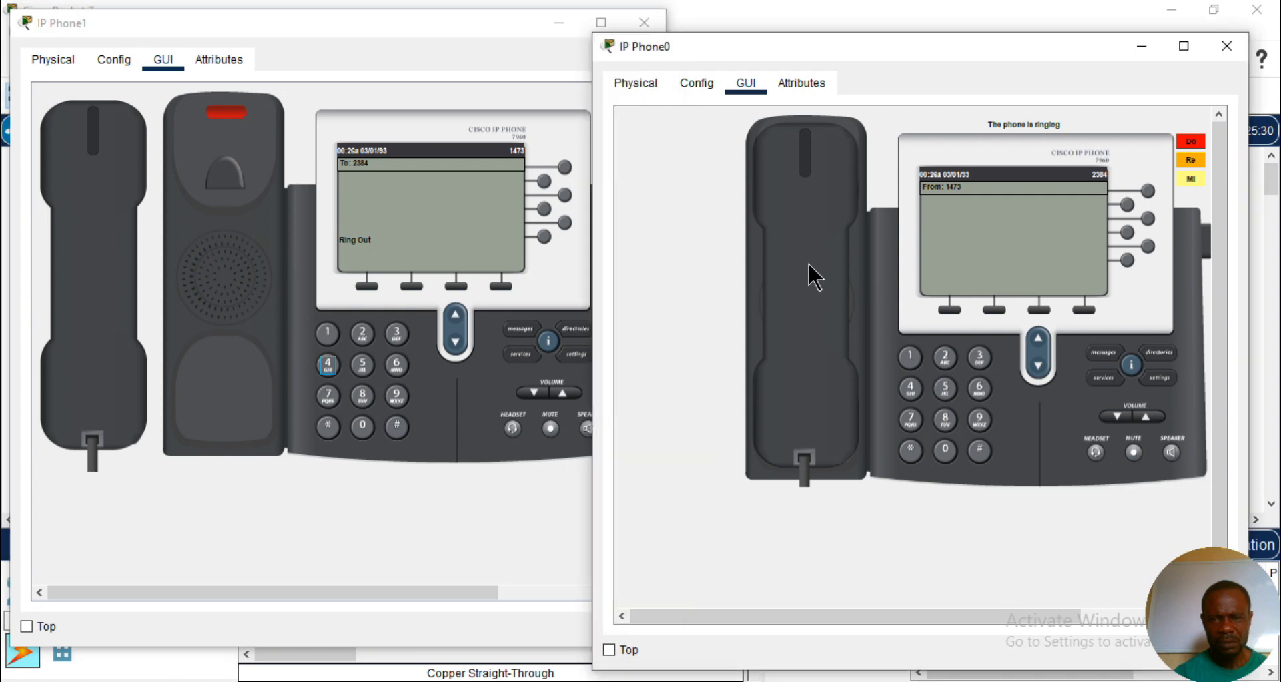
pyautogui.click(809, 267)
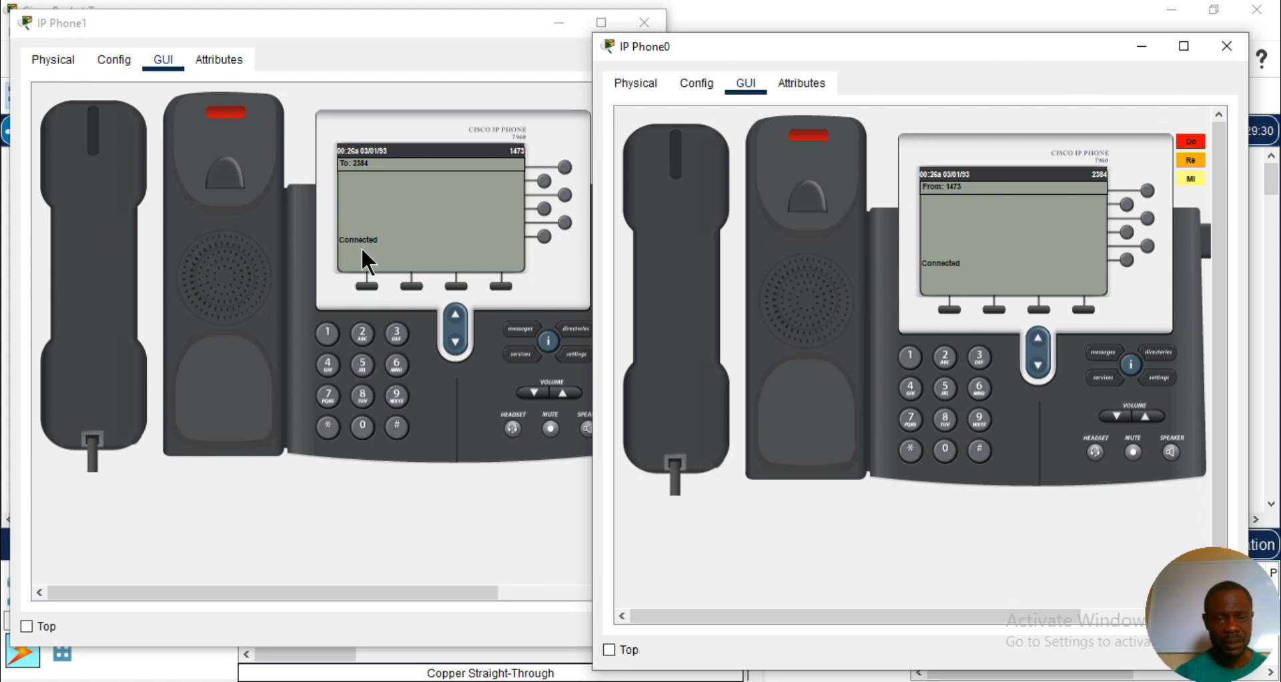
# - Hang up the call on IP Phone1 and close both phone windows
pyautogui.click(149, 310)
pyautogui.click(93, 292)
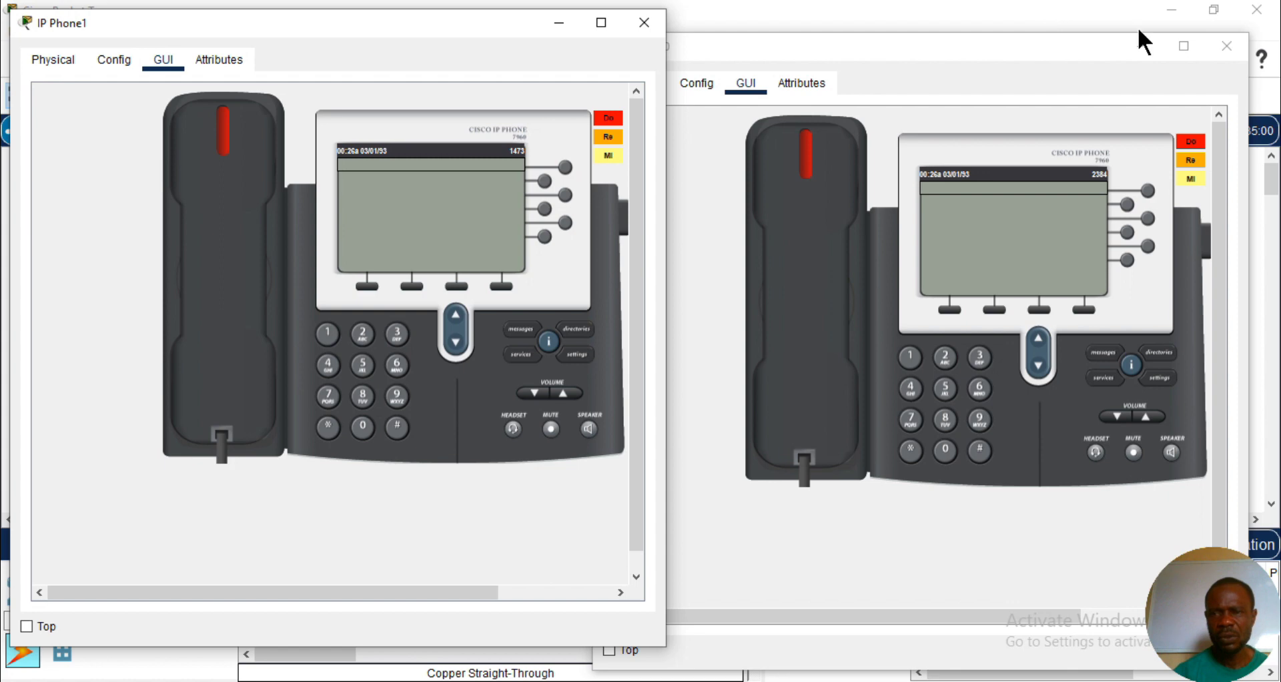
pyautogui.click(1219, 45)
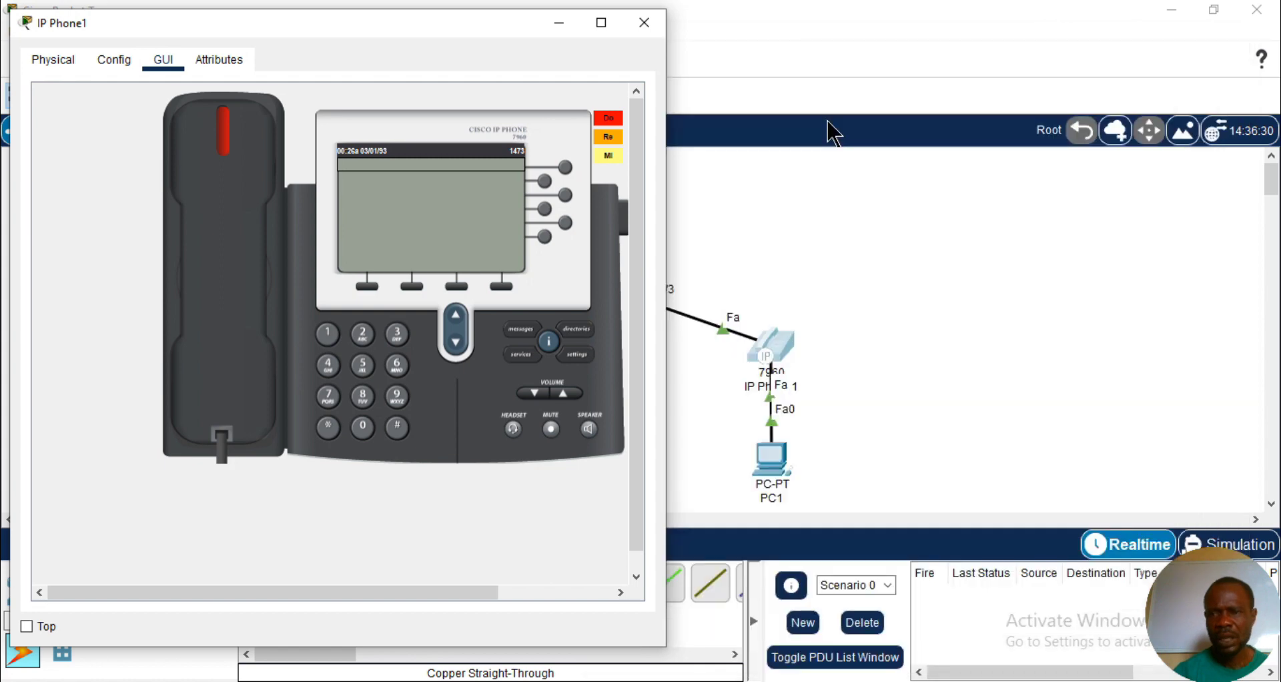
pyautogui.click(644, 20)
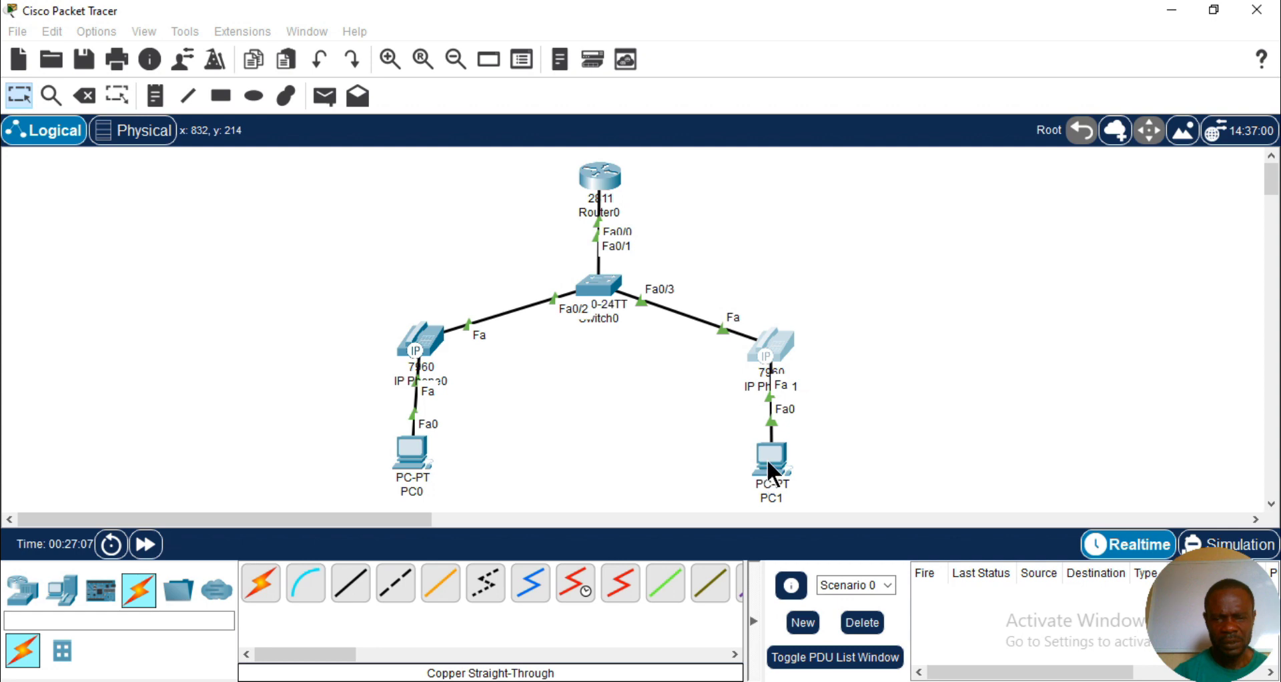
# - Ping 192.168.20.1 from the command prompt of PC0 and close the PC0 window
pyautogui.moveTo(767, 461)
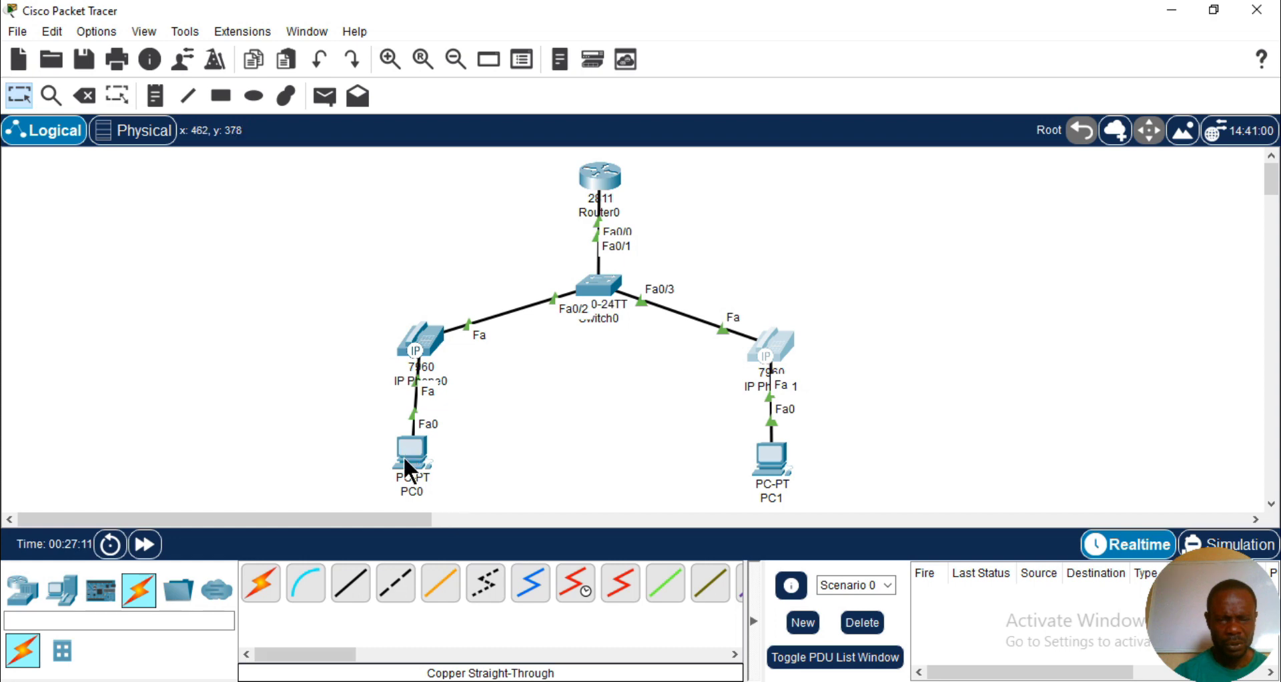
pyautogui.moveTo(572, 681)
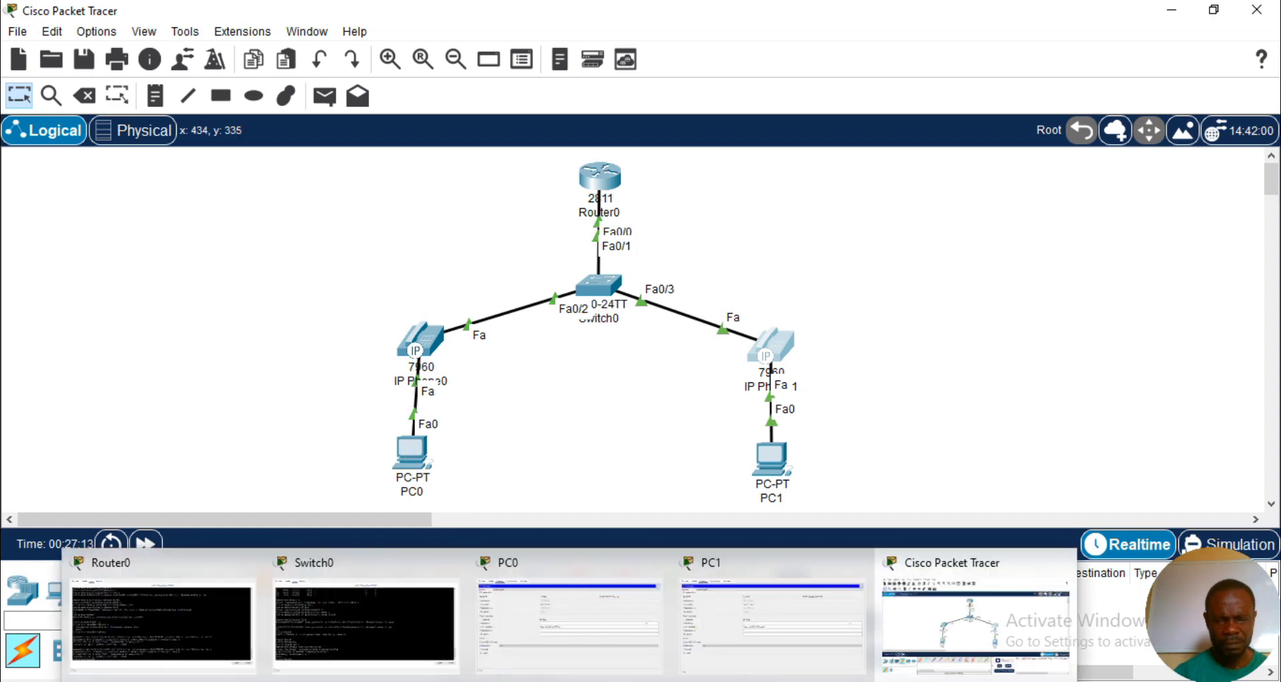
pyautogui.click(547, 609)
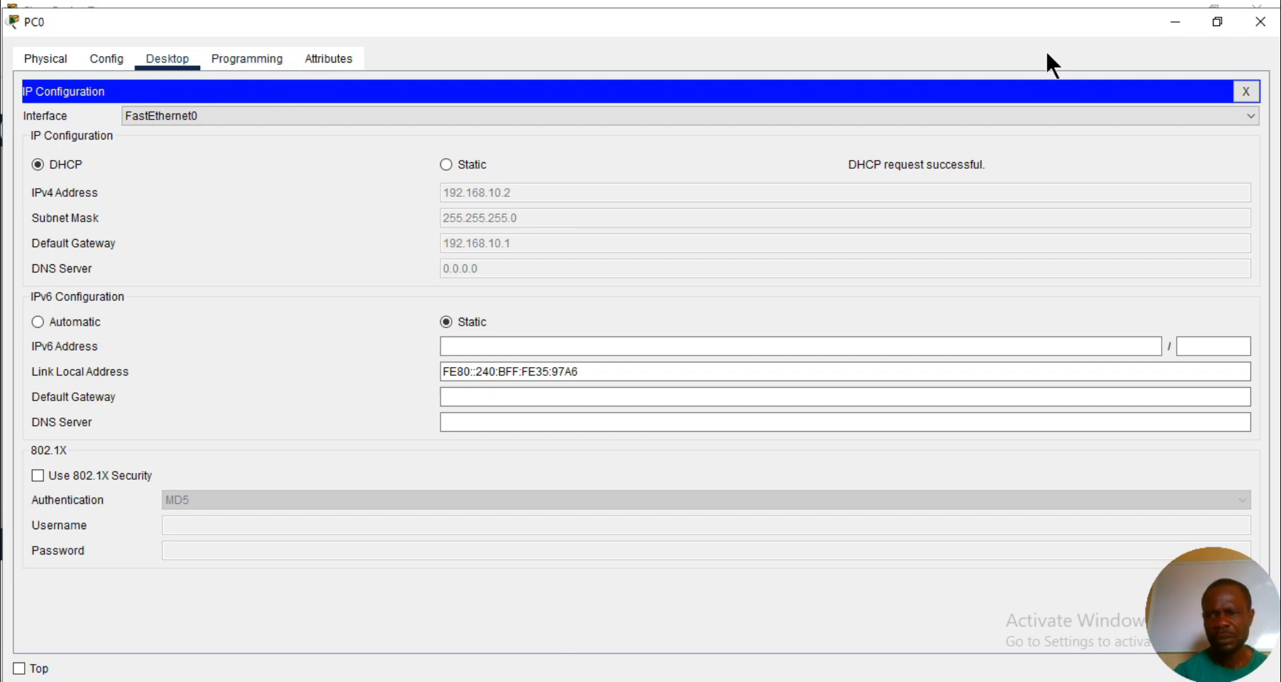
pyautogui.click(1247, 91)
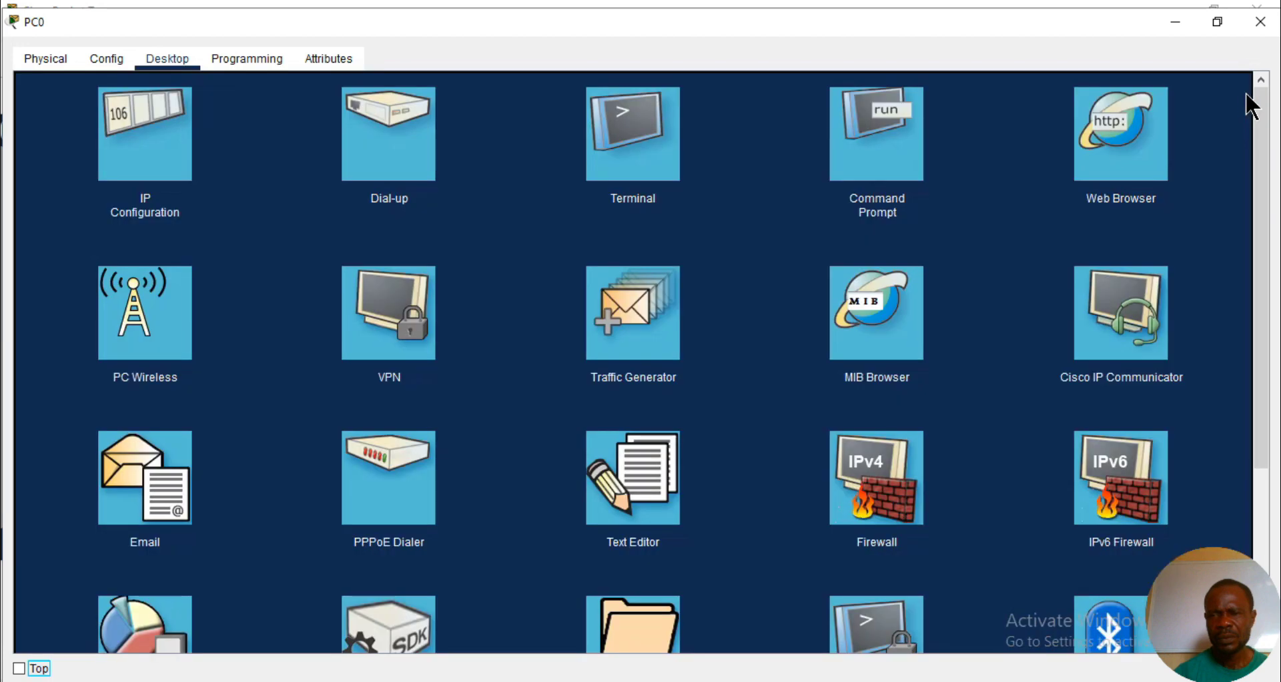
pyautogui.click(881, 129)
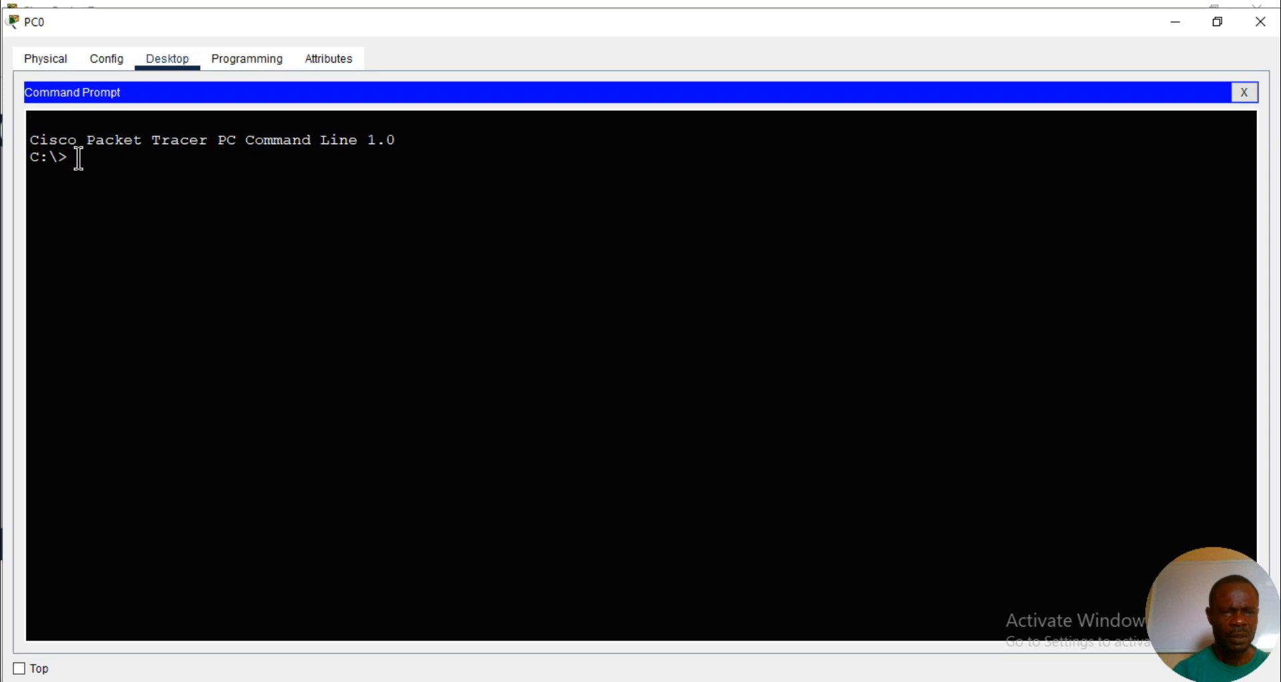
pyautogui.write('ping ')
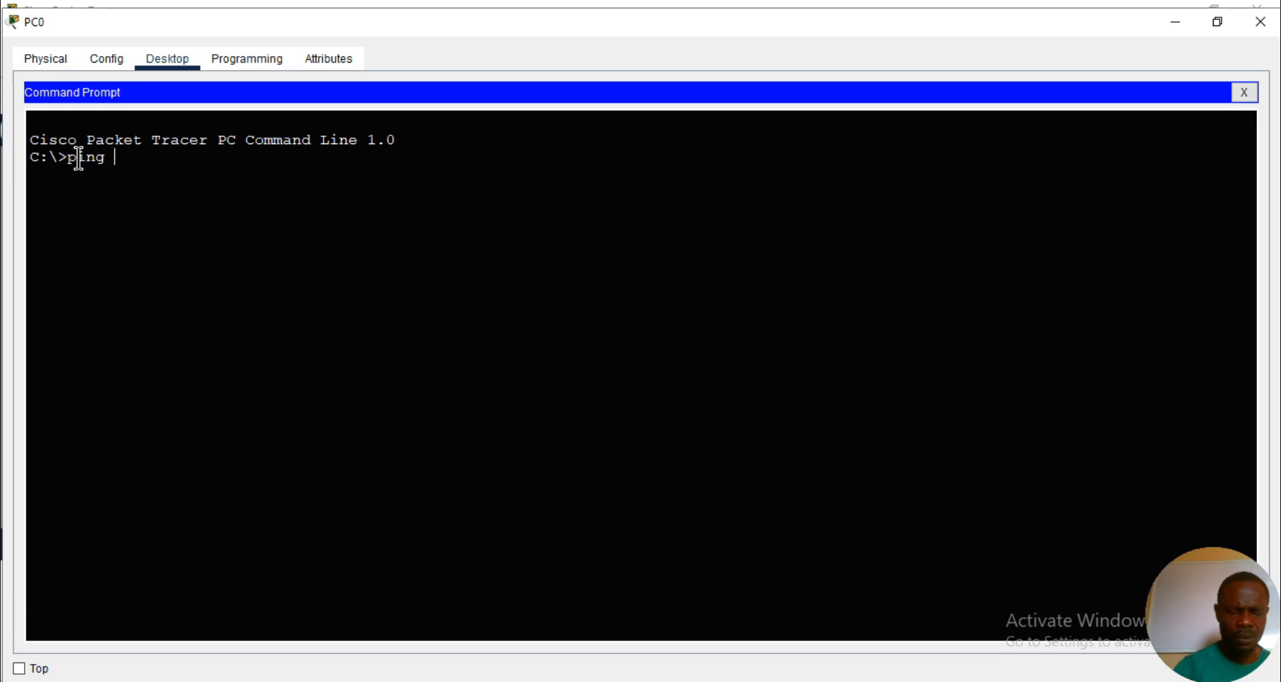
pyautogui.write('192.168')
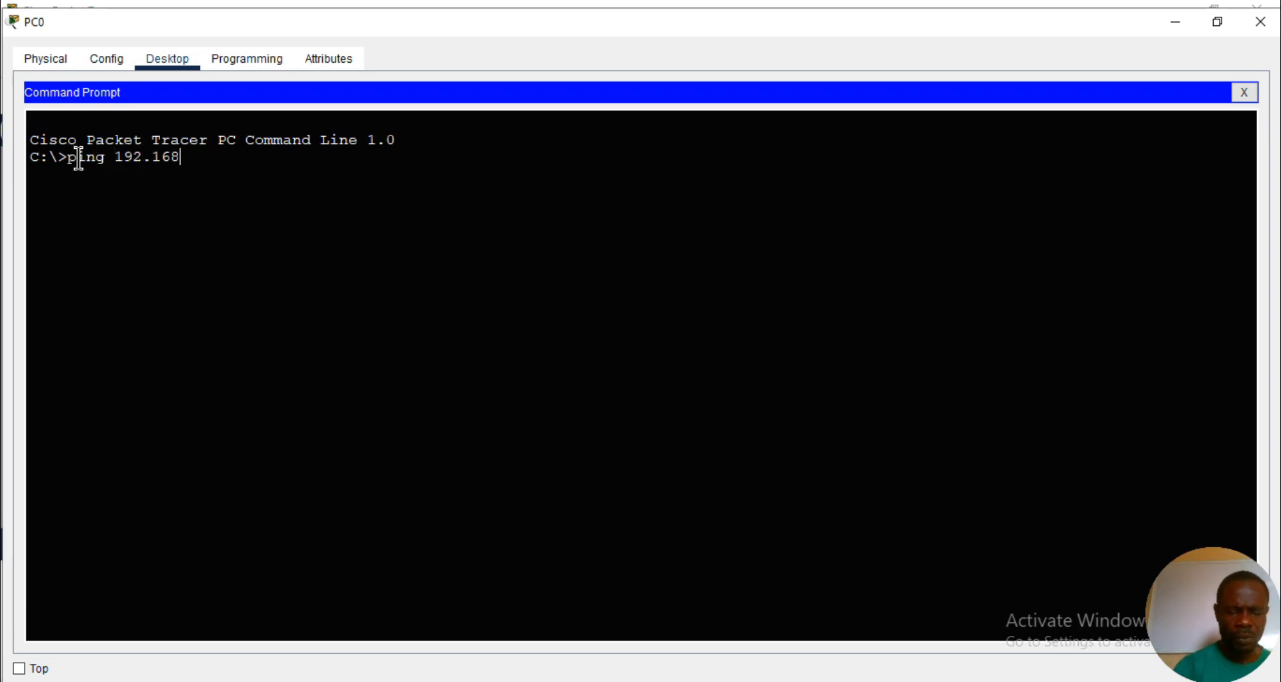
pyautogui.write('.20.1')
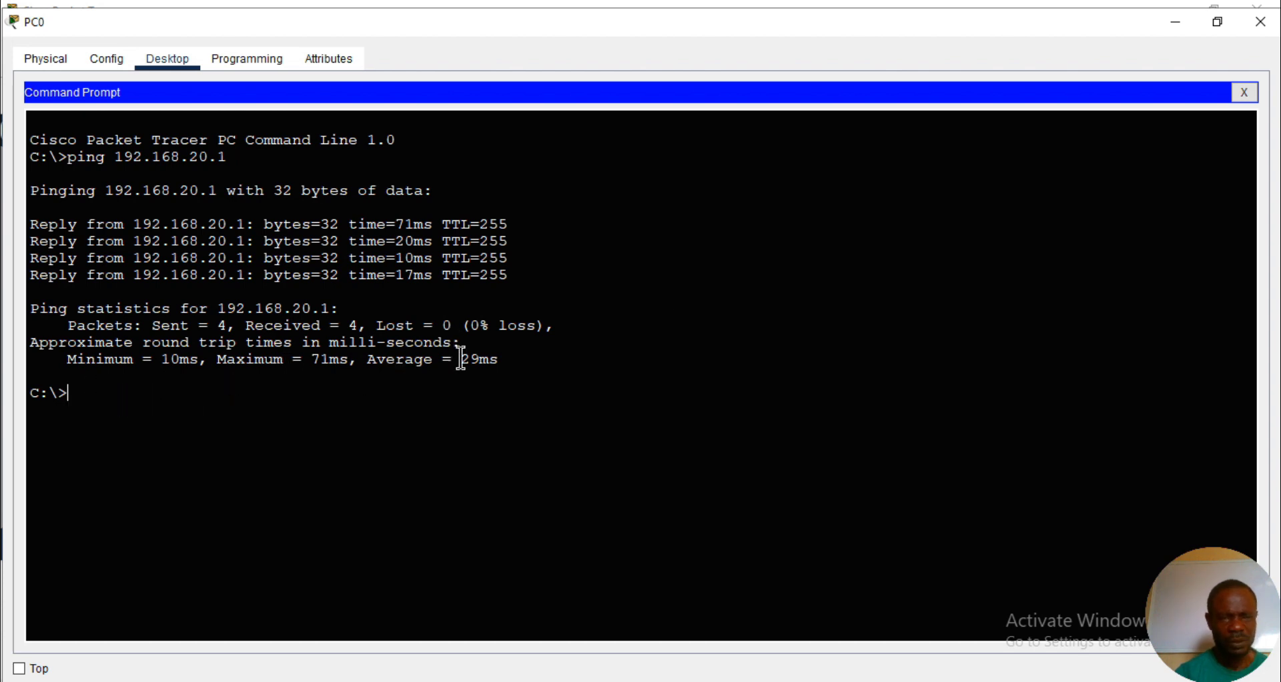
pyautogui.click(1259, 24)
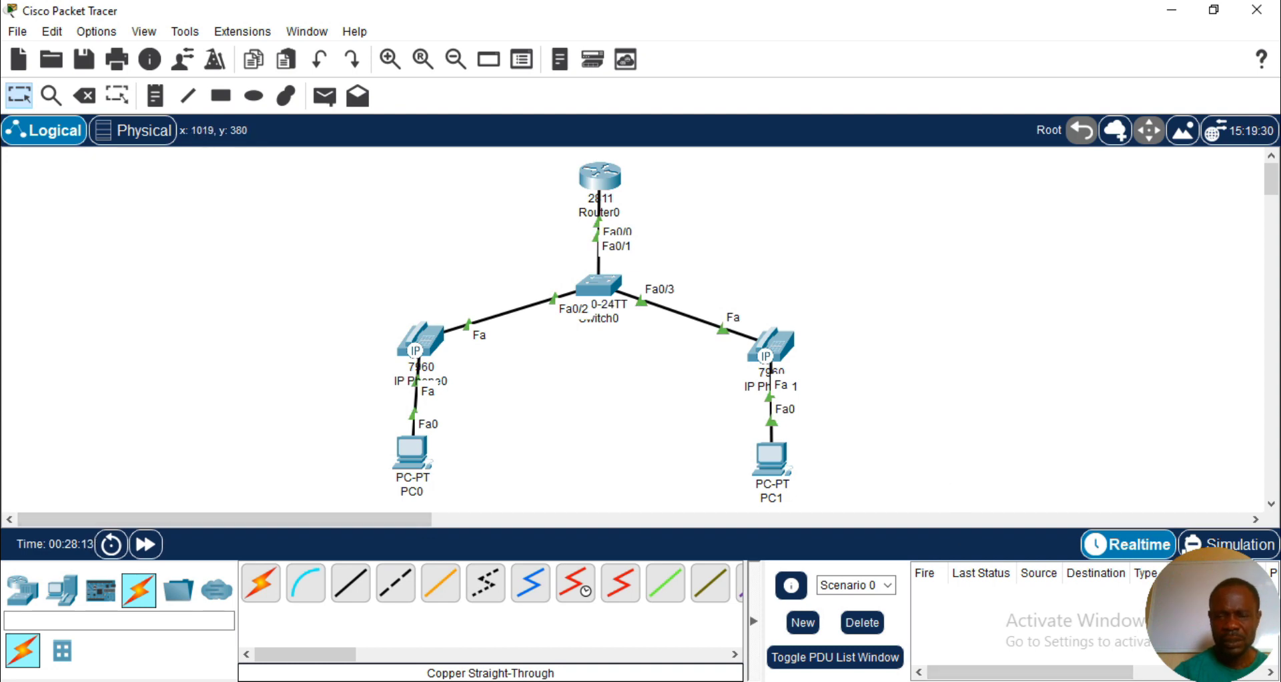
pyautogui.click(1047, 681)
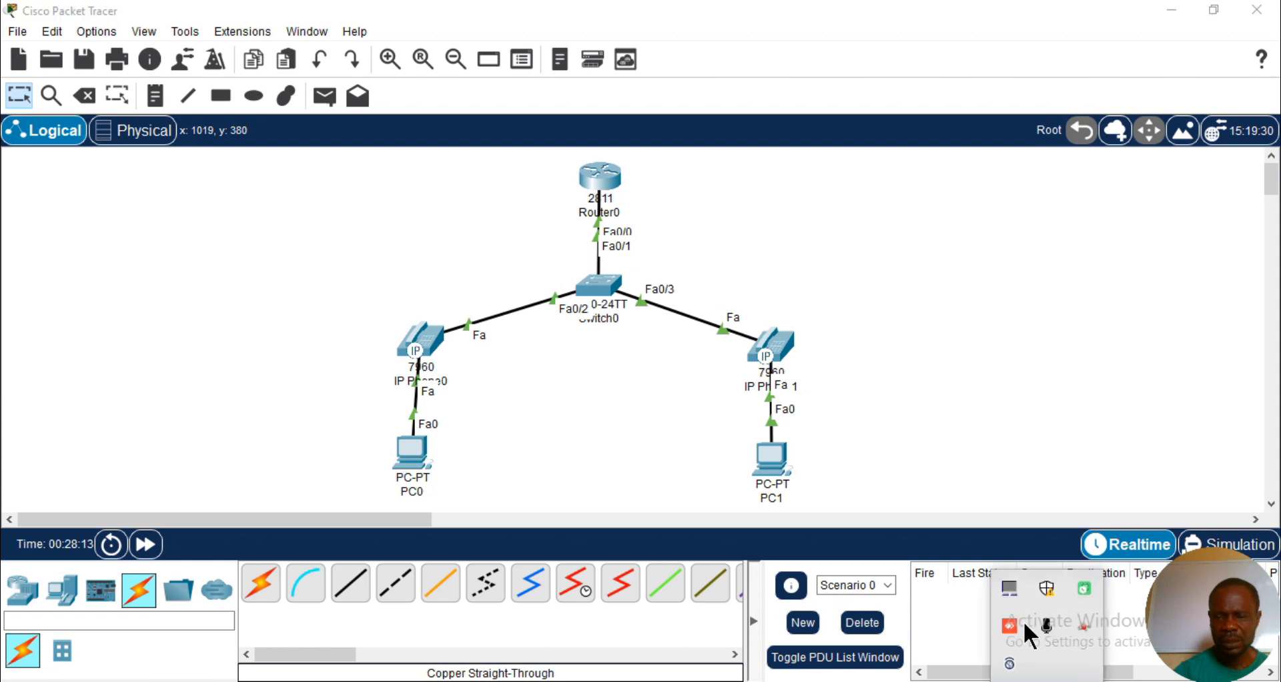
pyautogui.rightClick(1078, 590)
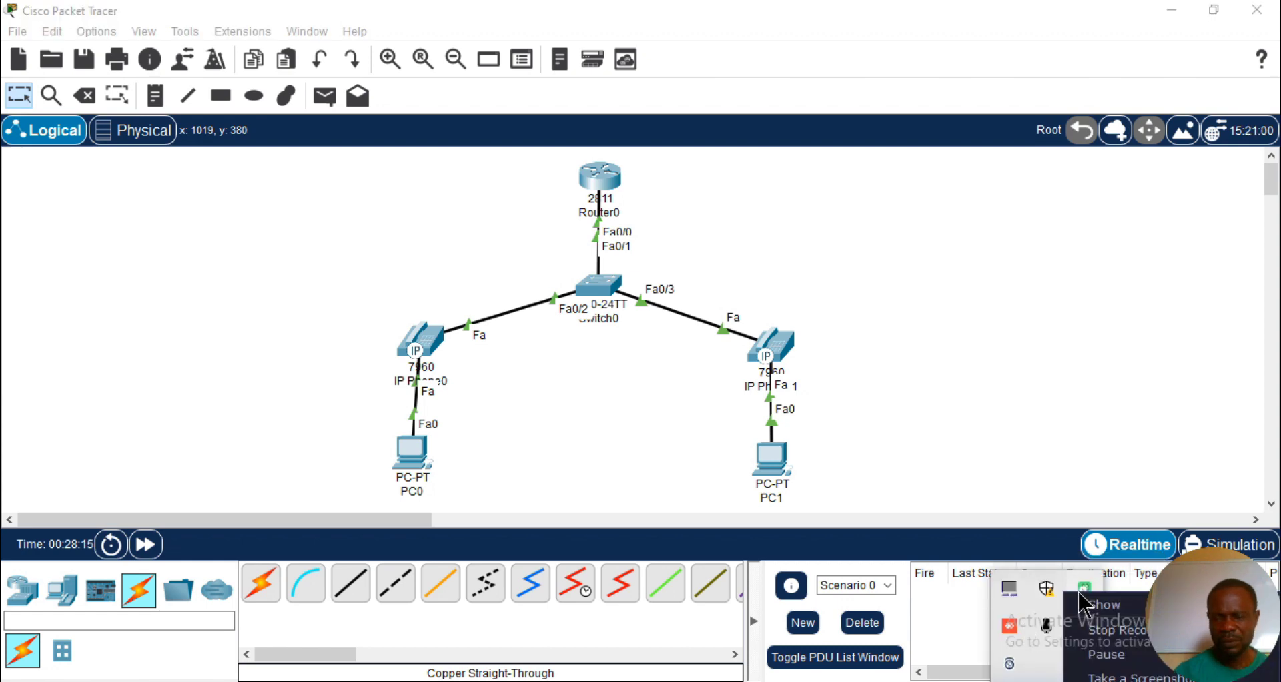